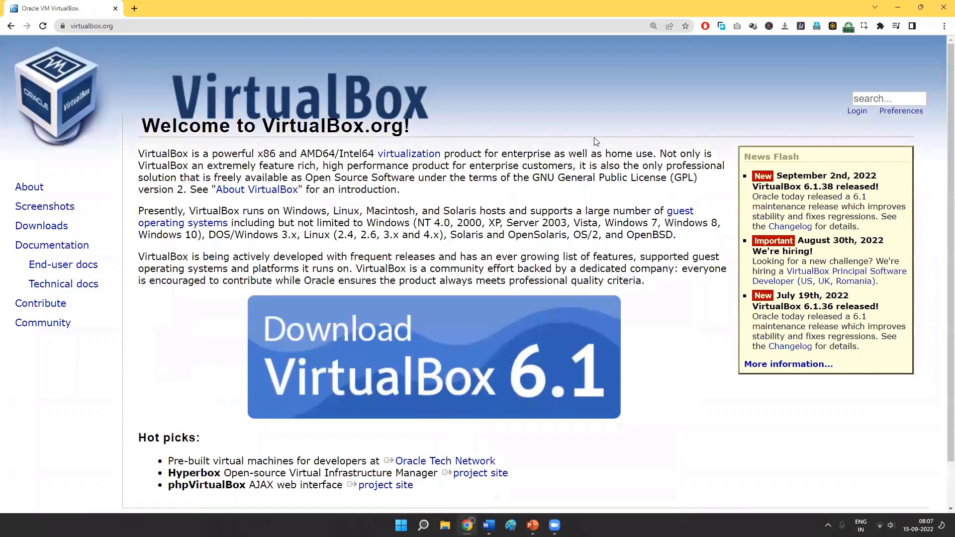
- Look over the VirtualBox home page and open its Downloads page
{"action": "scroll", "coordinate": [597, 142], "scroll_direction": "down", "scroll_amount": 2}
{"action": "scroll", "coordinate": [596, 143], "scroll_direction": "up", "scroll_amount": 2}
{"action": "scroll", "coordinate": [596, 144], "scroll_direction": "down", "scroll_amount": 2}
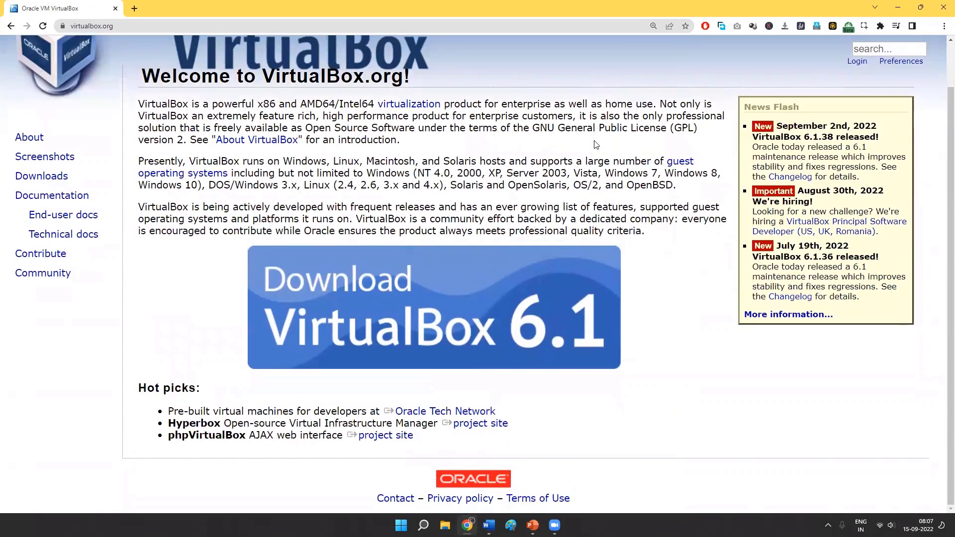
{"action": "scroll", "coordinate": [596, 144], "scroll_direction": "up", "scroll_amount": 2}
{"action": "double_click", "coordinate": [48, 227]}
{"action": "left_click", "coordinate": [47, 227]}
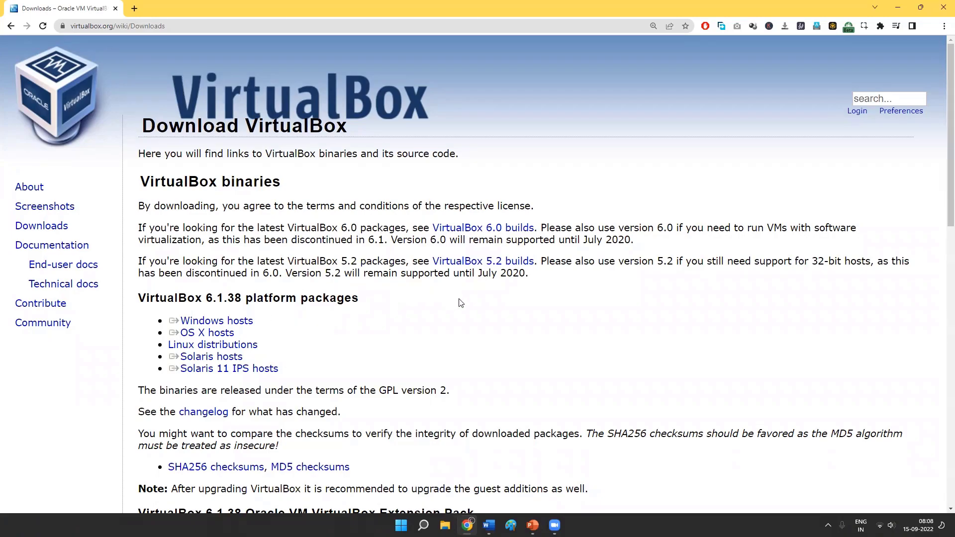
- Request the VirtualBox 6.1.38 package for Windows hosts as a new download, although it was downloaded before
{"action": "left_click", "coordinate": [224, 321]}
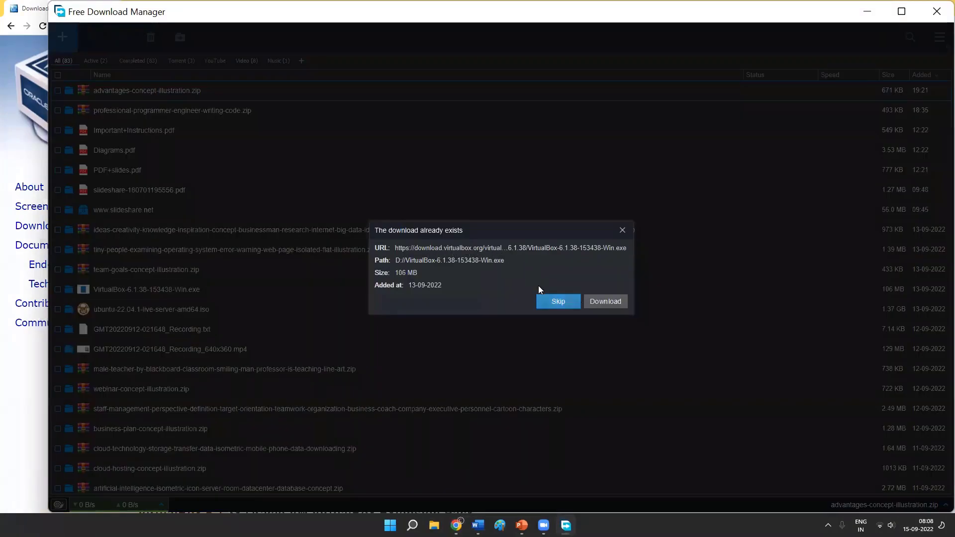
{"action": "left_click", "coordinate": [597, 302]}
{"action": "key", "text": "super"}
{"action": "type", "text": "free download manager"}
{"action": "key", "text": "Return"}
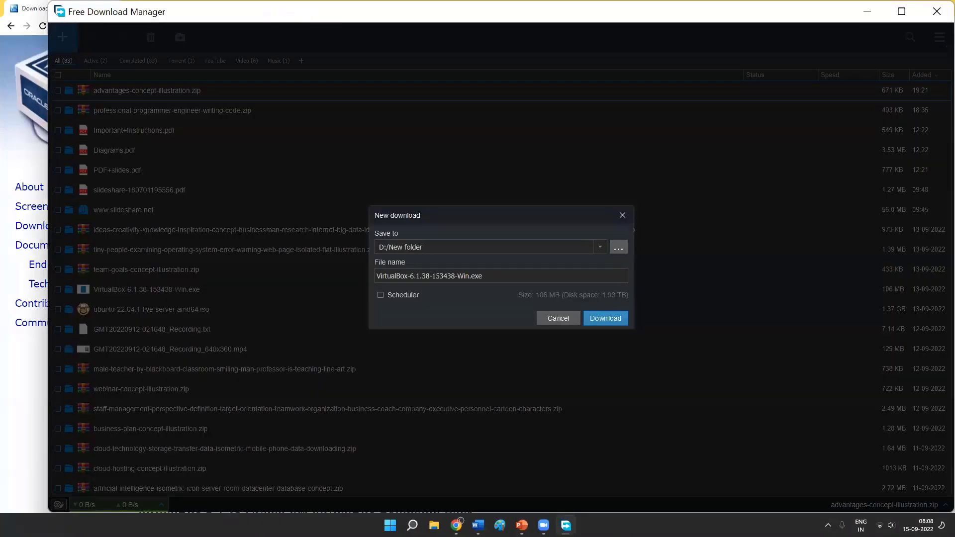
{"action": "left_click_drag", "start_coordinate": [308, 21], "coordinate": [0, 22]}
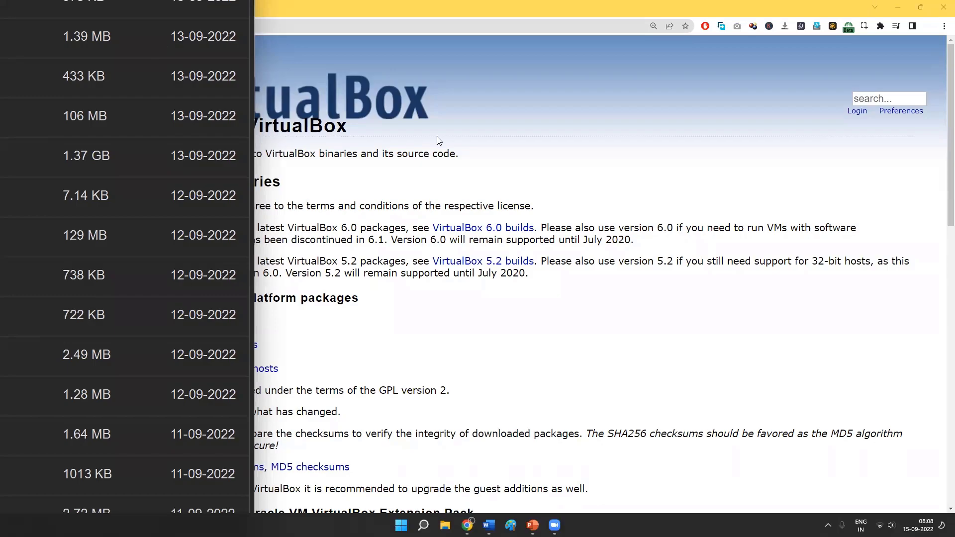
- Switch to the VirtualBox 6.1.38 setup wizard, advance to the Custom Setup feature list and examine the networking features
{"action": "left_click", "coordinate": [353, 132]}
{"action": "key", "text": "alt+Tab"}
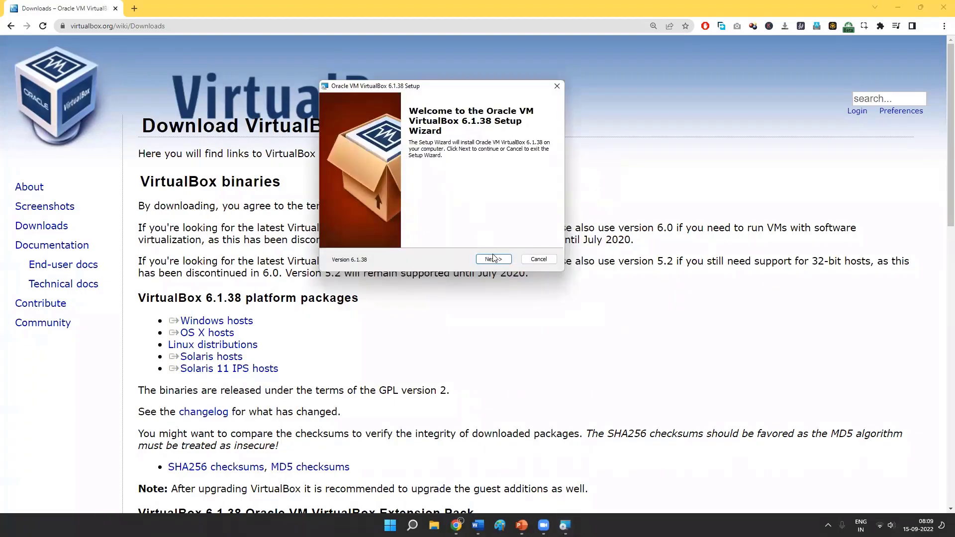
{"action": "left_click", "coordinate": [492, 260]}
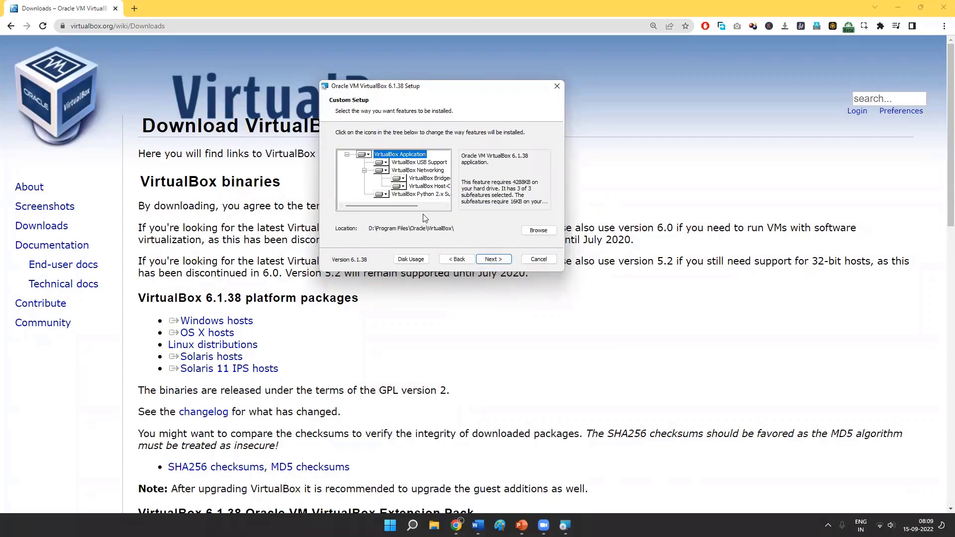
{"action": "mouse_move", "coordinate": [395, 203]}
{"action": "left_mouse_down"}
{"action": "mouse_move", "coordinate": [426, 205]}
{"action": "mouse_move", "coordinate": [408, 209]}
{"action": "left_mouse_up"}
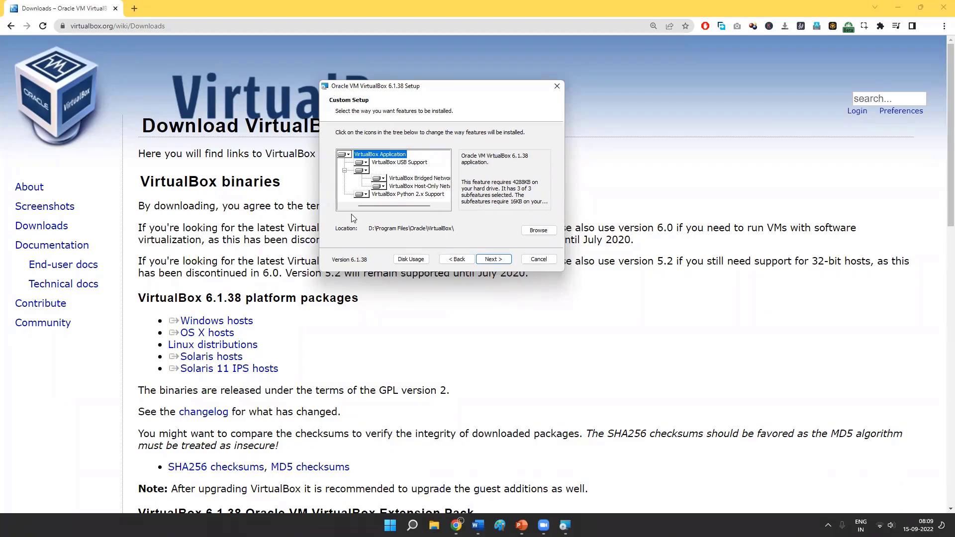
{"action": "left_click", "coordinate": [417, 178]}
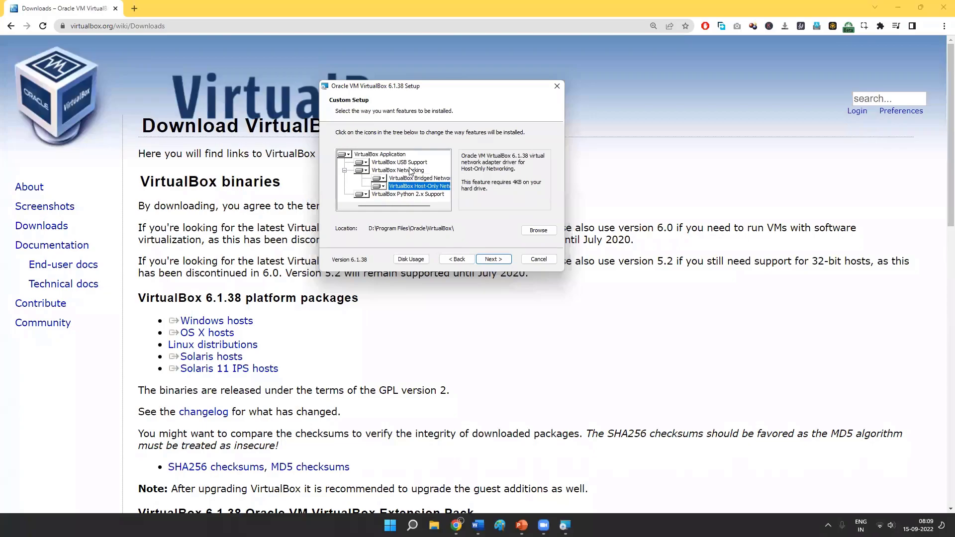
{"action": "left_click", "coordinate": [390, 171]}
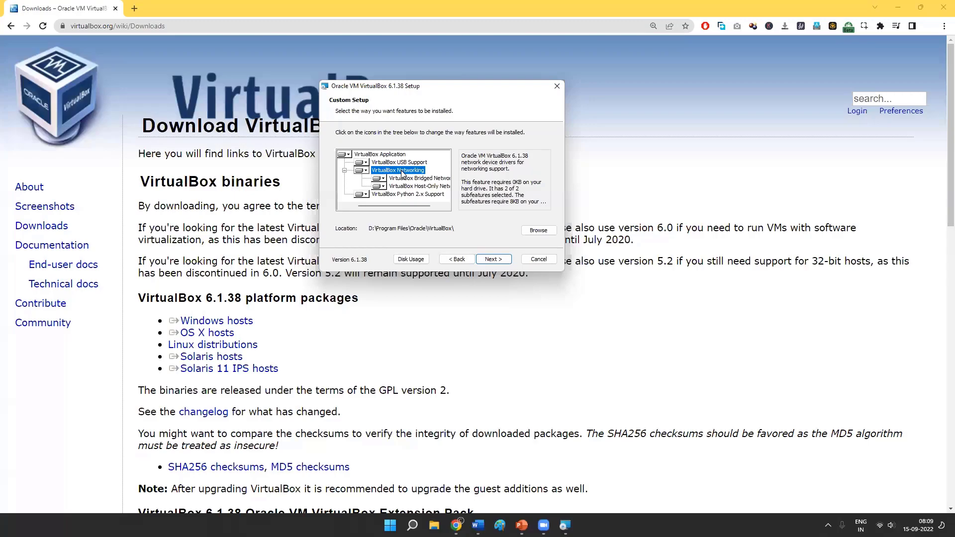
- View the installer's shortcut options, return to the feature list and check the computer's current Wi-Fi connection
{"action": "left_click", "coordinate": [490, 259]}
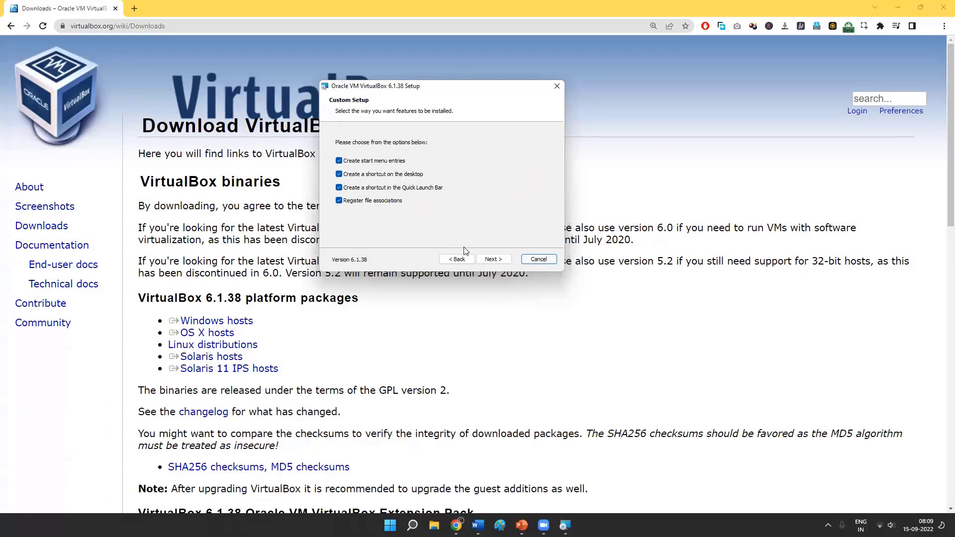
{"action": "left_click", "coordinate": [457, 259]}
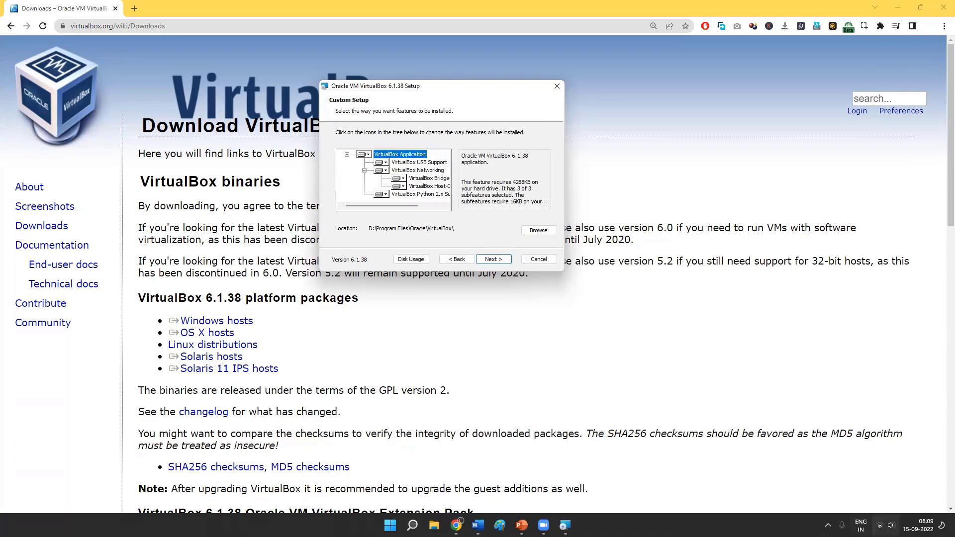
{"action": "left_click", "coordinate": [885, 525]}
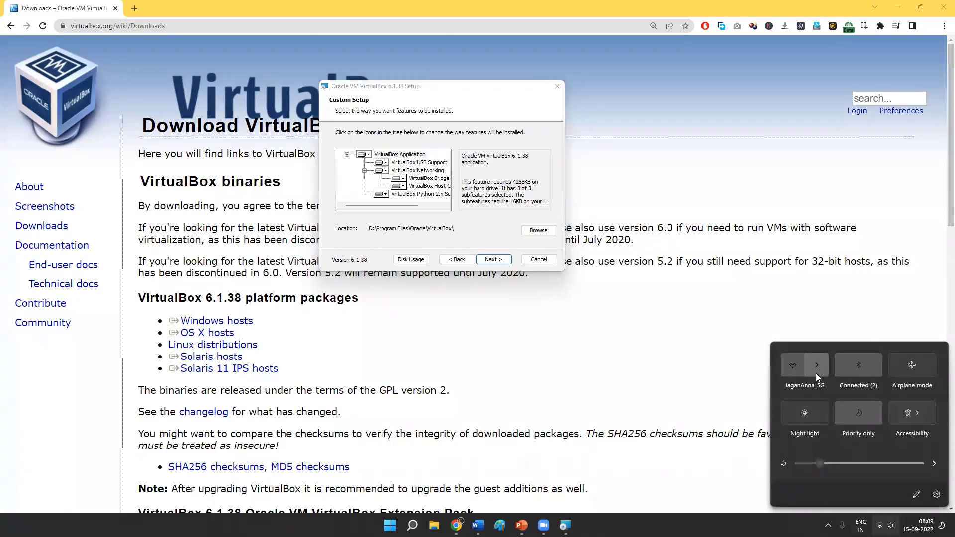
{"action": "left_click", "coordinate": [816, 376]}
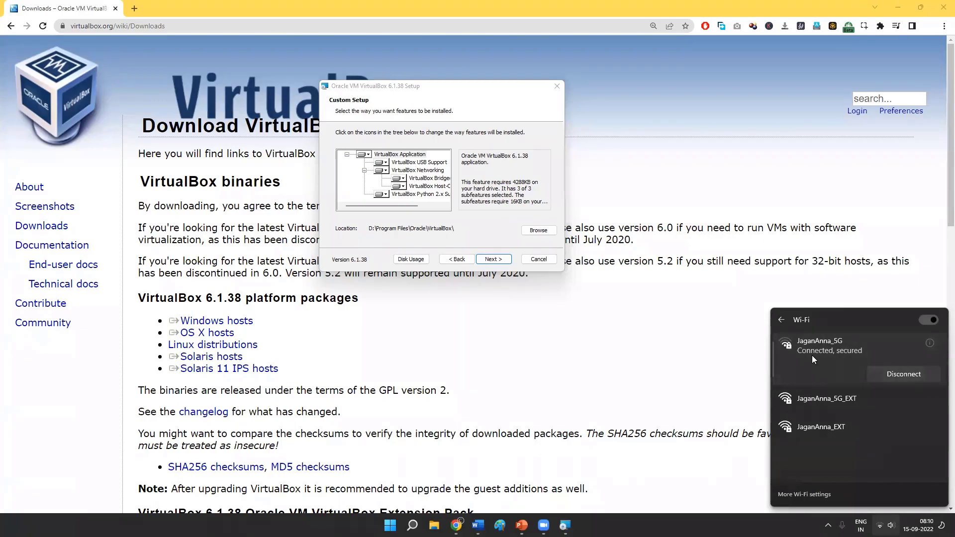
- Cancel the VirtualBox 6.1.38 installation and exit the setup wizard
{"action": "left_click", "coordinate": [555, 87]}
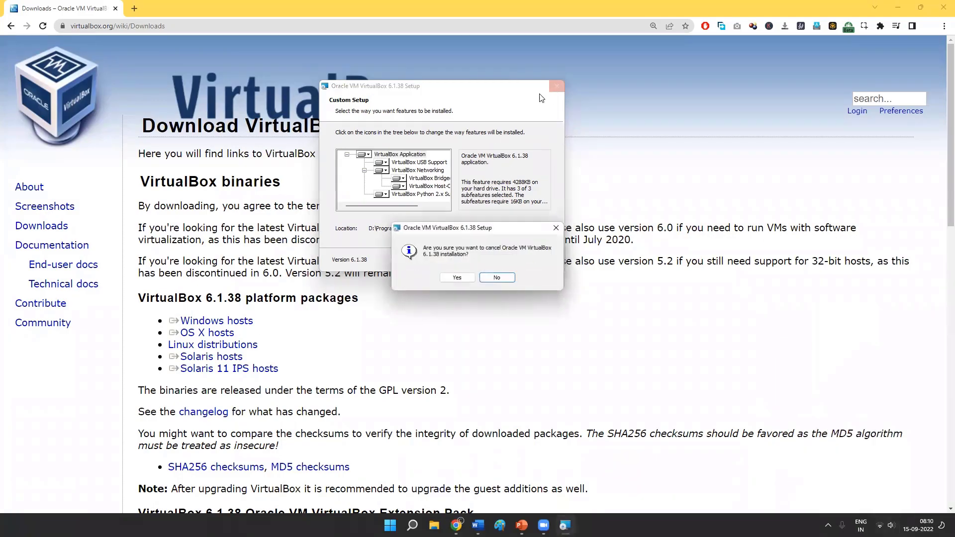
{"action": "left_click", "coordinate": [457, 281]}
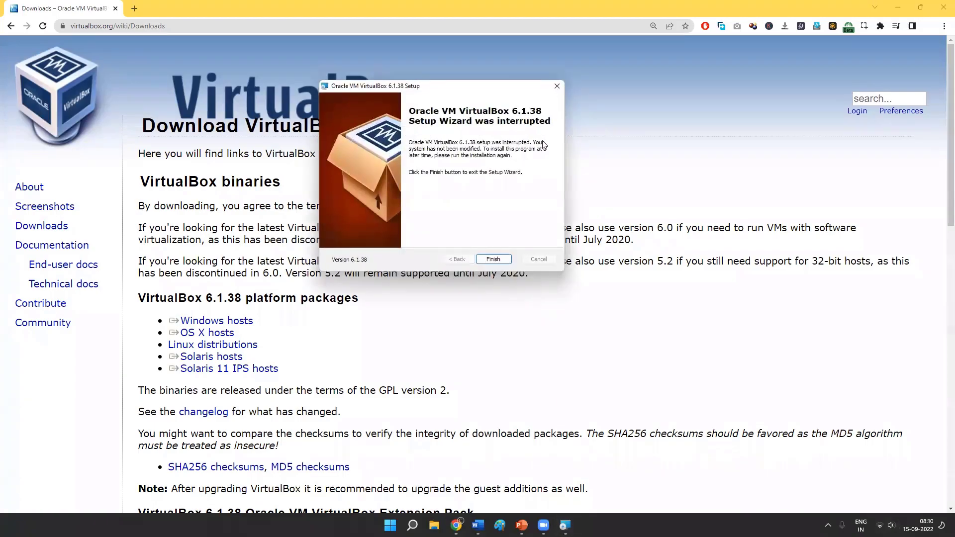
{"action": "left_click", "coordinate": [557, 88]}
- Go to google.com in the current browser tab and search for "ubuntu"
{"action": "left_click", "coordinate": [120, 27]}
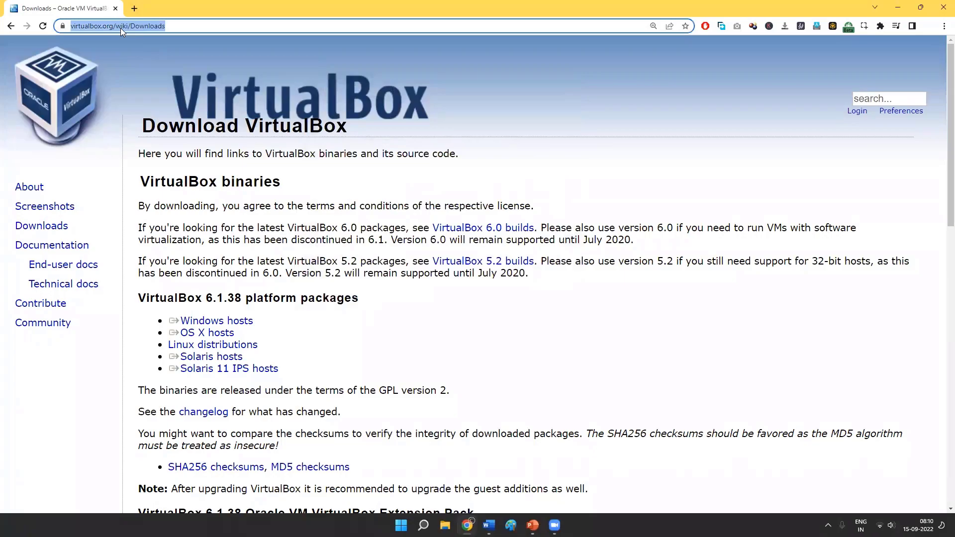
{"action": "type", "text": "google.com"}
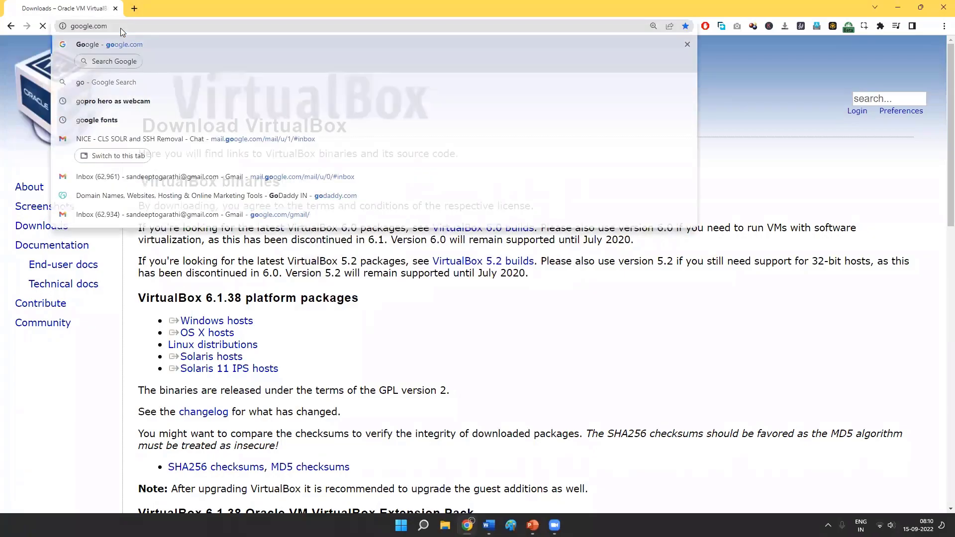
{"action": "key", "text": "Return"}
{"action": "left_click", "coordinate": [426, 232]}
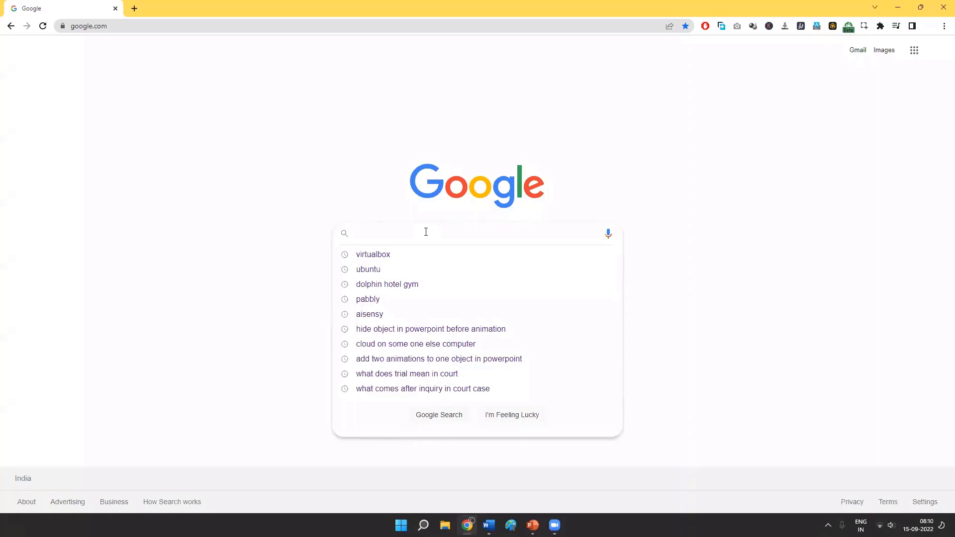
{"action": "type", "text": "ubuntu"}
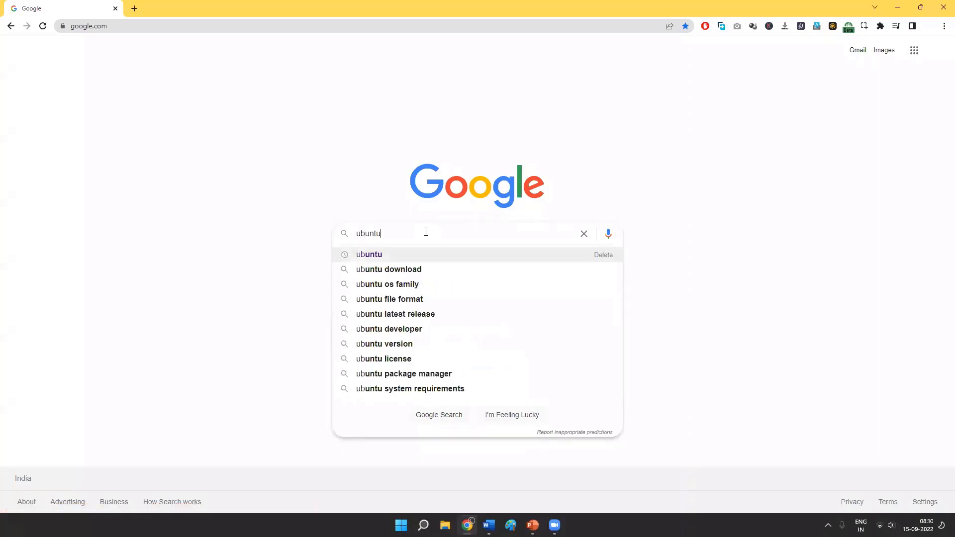
{"action": "key", "text": "Return"}
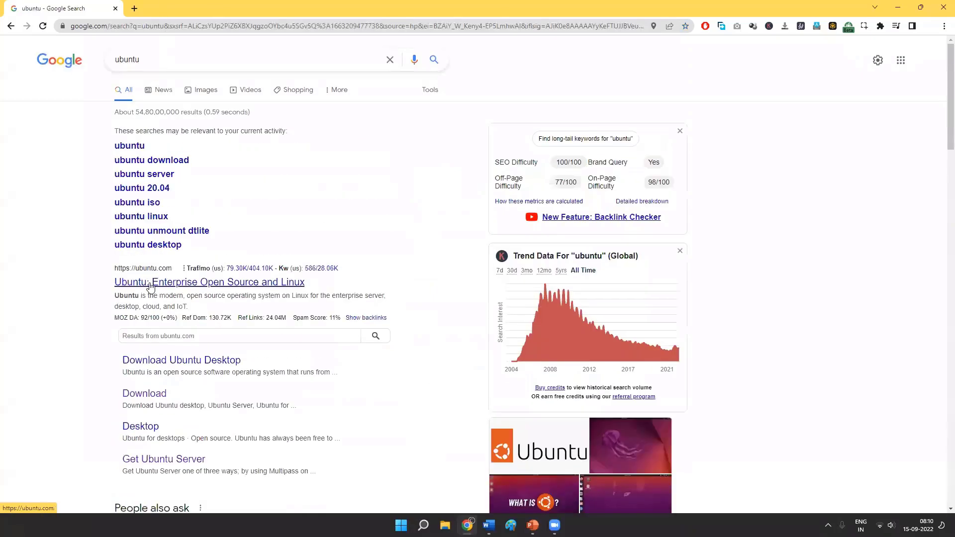
- Open the official Ubuntu website from the results and go to its Ubuntu Server download page
{"action": "left_click", "coordinate": [163, 287]}
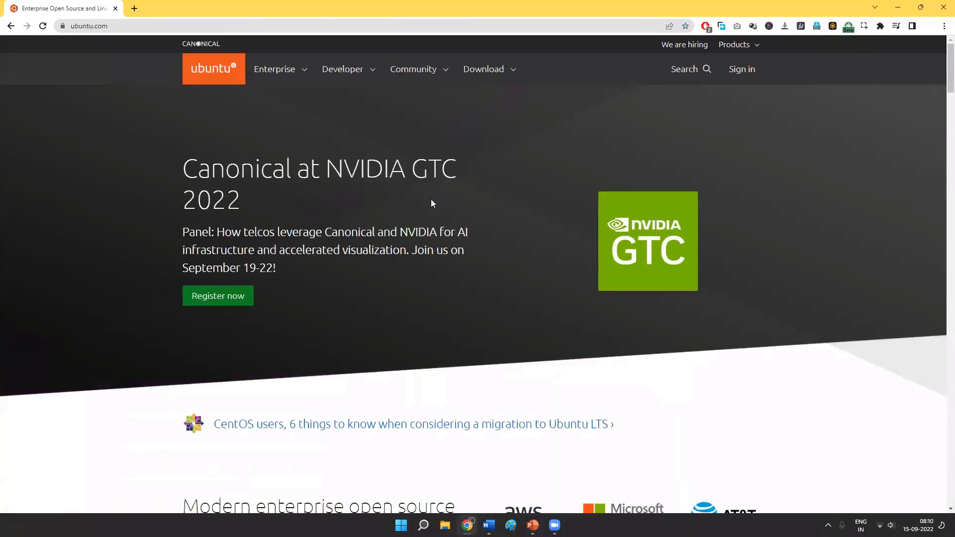
{"action": "scroll", "coordinate": [431, 199], "scroll_direction": "down", "scroll_amount": 8}
{"action": "scroll", "coordinate": [421, 209], "scroll_direction": "down", "scroll_amount": 7}
{"action": "scroll", "coordinate": [421, 210], "scroll_direction": "up", "scroll_amount": 7}
{"action": "scroll", "coordinate": [348, 244], "scroll_direction": "up", "scroll_amount": 8}
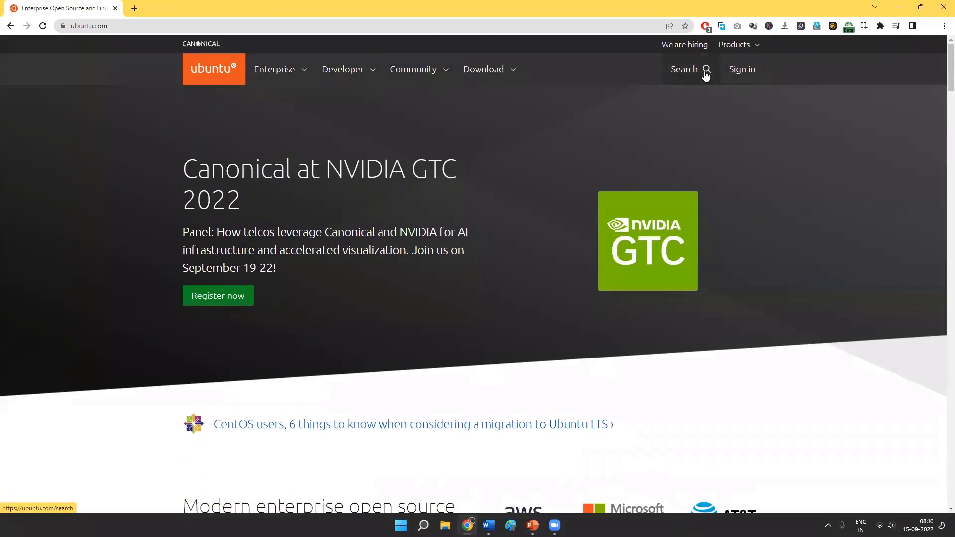
{"action": "left_click", "coordinate": [510, 71]}
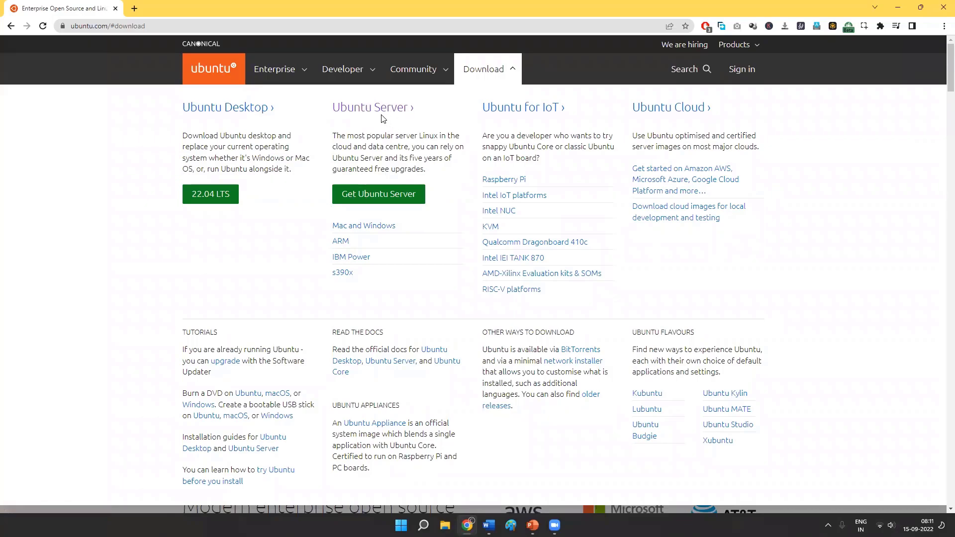
{"action": "left_click", "coordinate": [389, 109]}
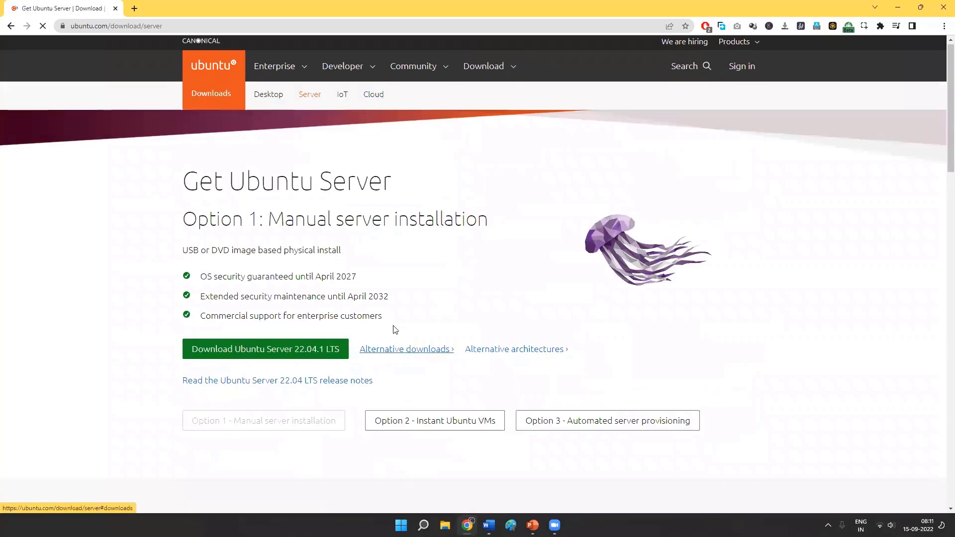
- Examine the Ubuntu Server 22.04.1 LTS download option and the alternative downloads on the page
{"action": "scroll", "coordinate": [361, 284], "scroll_direction": "down", "scroll_amount": 3}
{"action": "scroll", "coordinate": [361, 284], "scroll_direction": "down", "scroll_amount": 1}
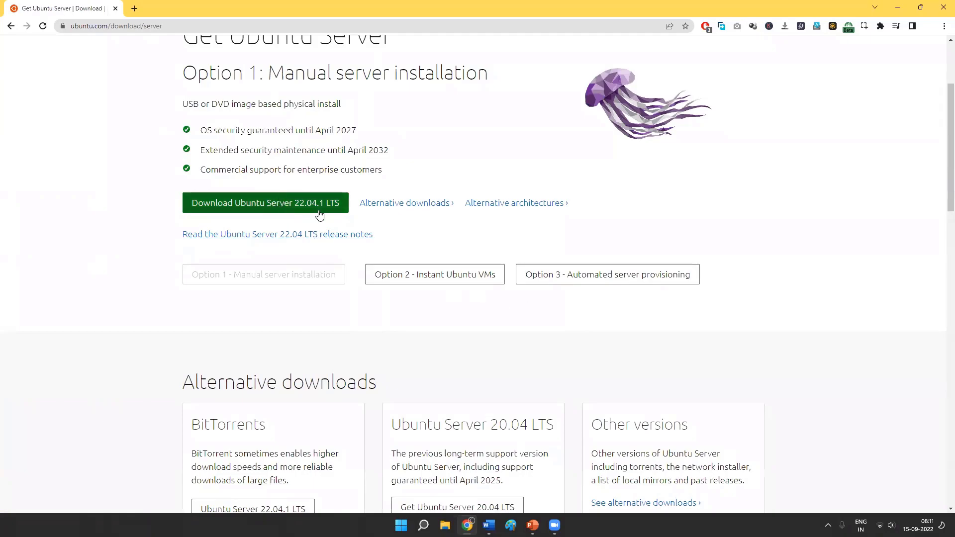
{"action": "scroll", "coordinate": [305, 214], "scroll_direction": "up", "scroll_amount": 1}
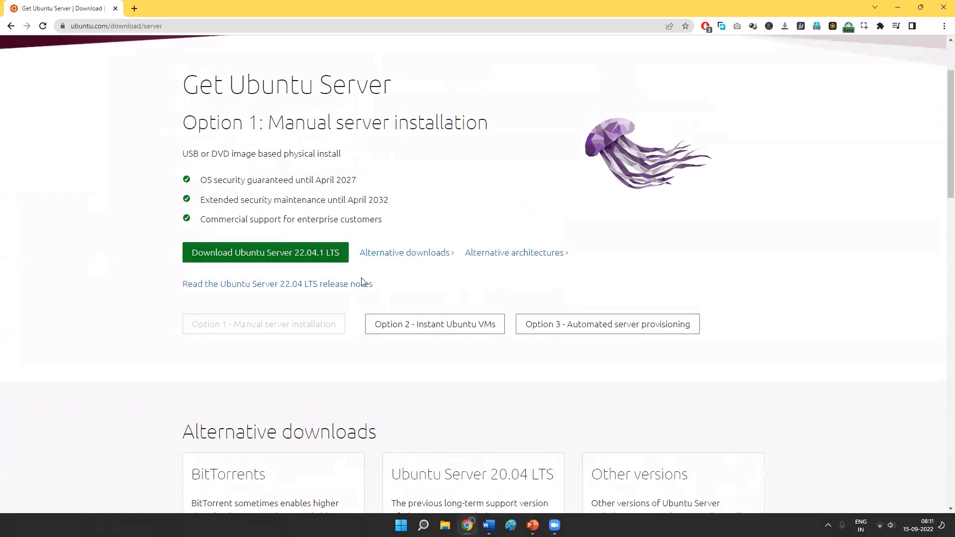
{"action": "left_click", "coordinate": [423, 255]}
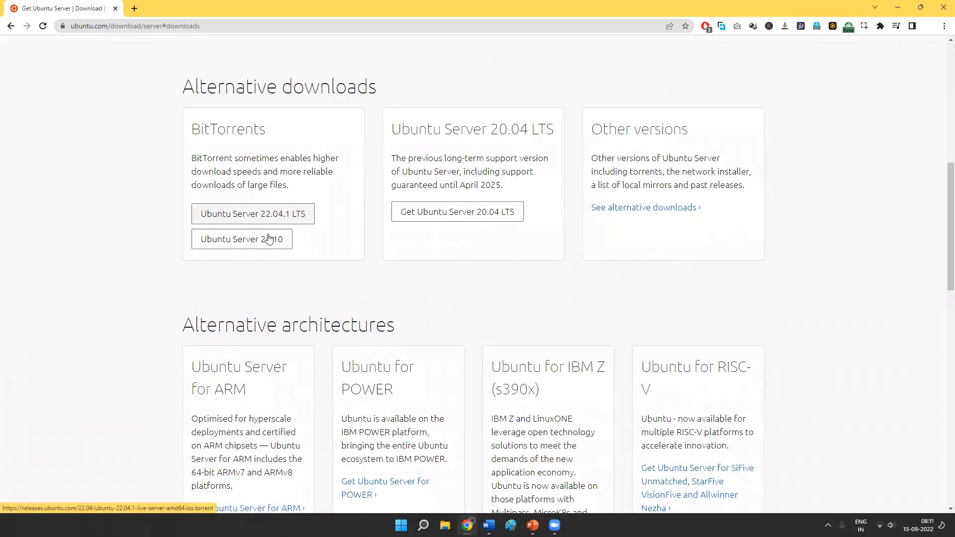
{"action": "scroll", "coordinate": [503, 296], "scroll_direction": "down", "scroll_amount": 1}
{"action": "scroll", "coordinate": [324, 269], "scroll_direction": "up", "scroll_amount": 3}
{"action": "scroll", "coordinate": [328, 271], "scroll_direction": "up", "scroll_amount": 6}
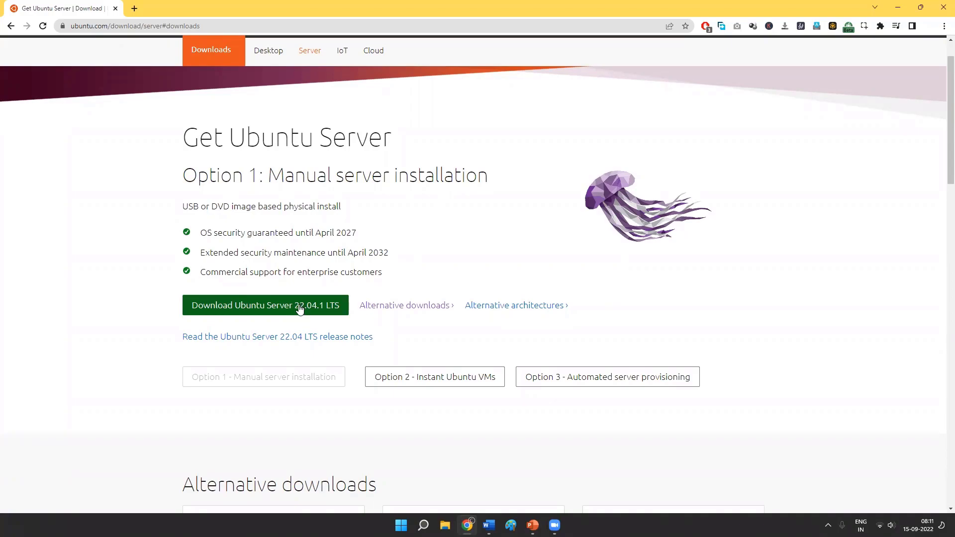
- Return to google.com and run the search for "ubuntu" again
{"action": "left_click", "coordinate": [287, 28]}
{"action": "type", "text": "google.com"}
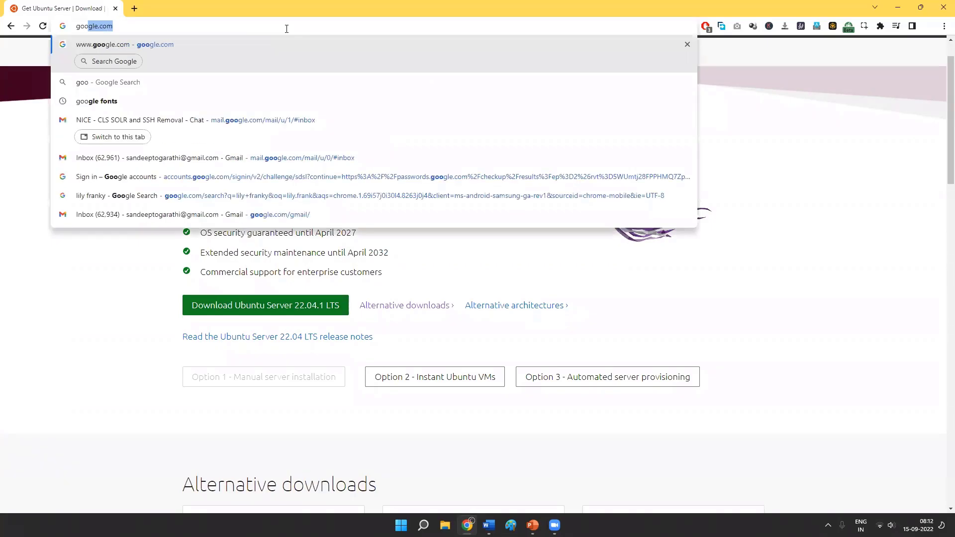
{"action": "key", "text": "Return"}
{"action": "type", "text": "ubuntu"}
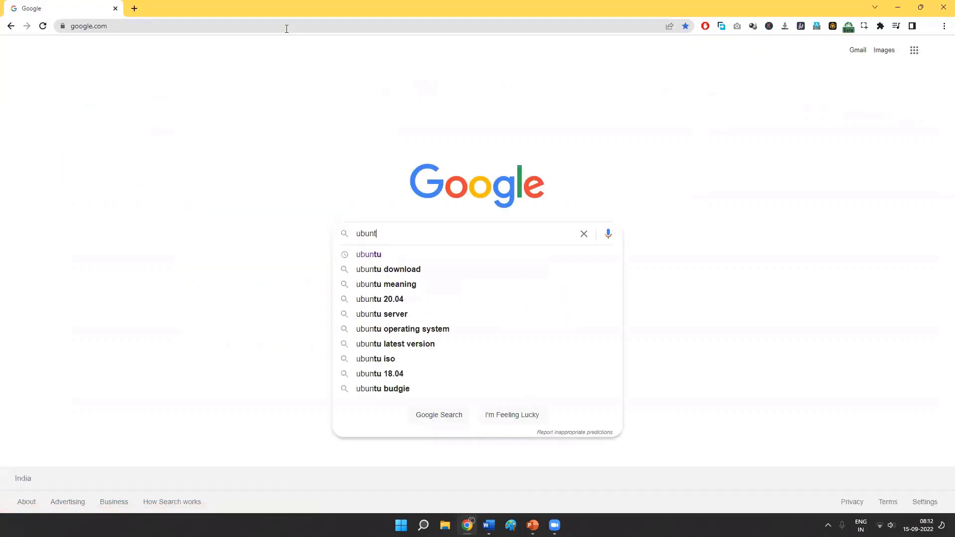
{"action": "key", "text": "Return"}
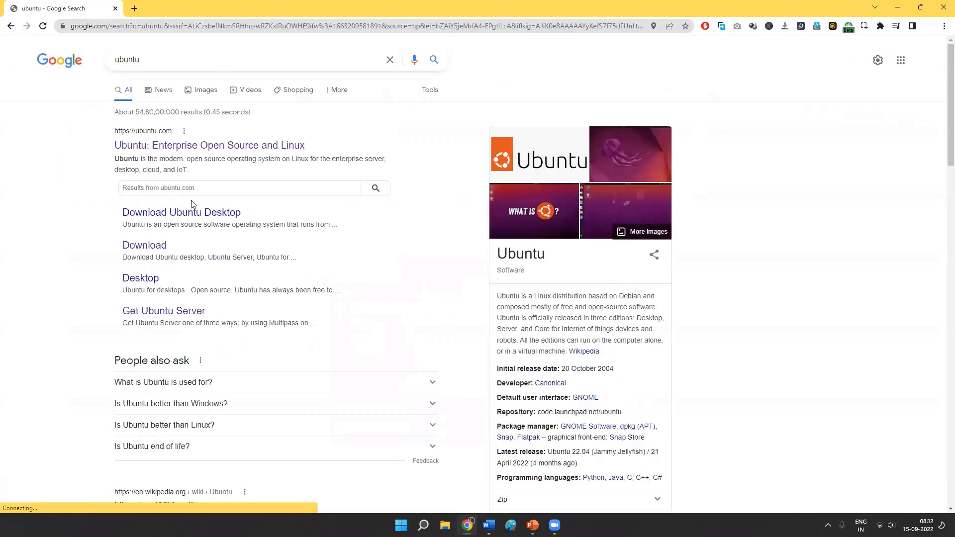
- Open ubuntu.com and use its download options to get to the Get Ubuntu Server page
{"action": "left_click", "coordinate": [332, 294]}
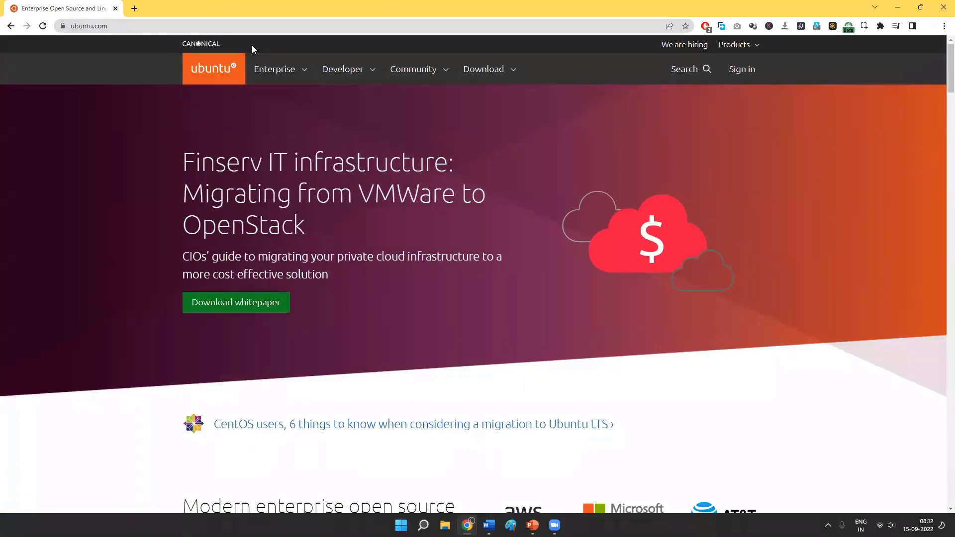
{"action": "left_click", "coordinate": [506, 70]}
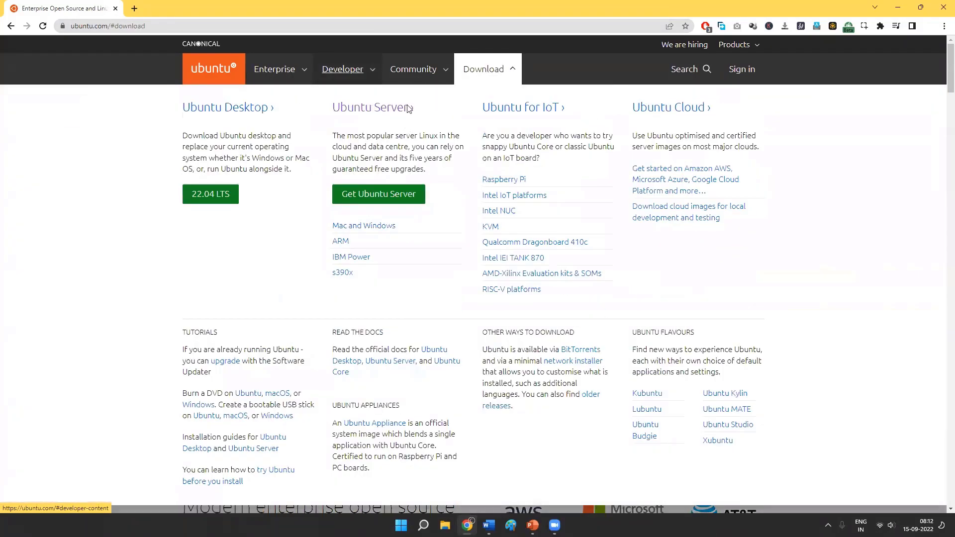
{"action": "left_click", "coordinate": [372, 196]}
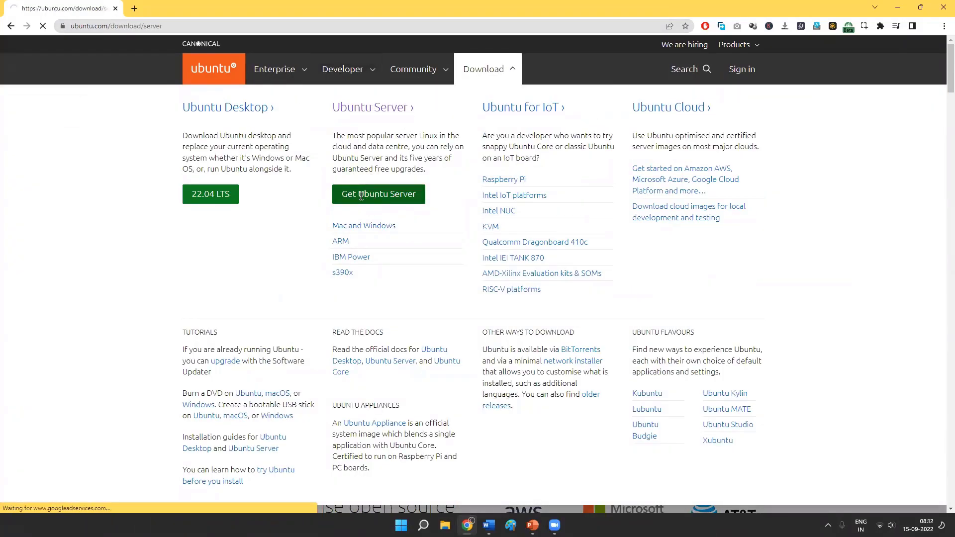
- Start the Ubuntu Server 22.04.1 LTS download and cancel saving the image file
{"action": "scroll", "coordinate": [329, 258], "scroll_direction": "down", "scroll_amount": 1}
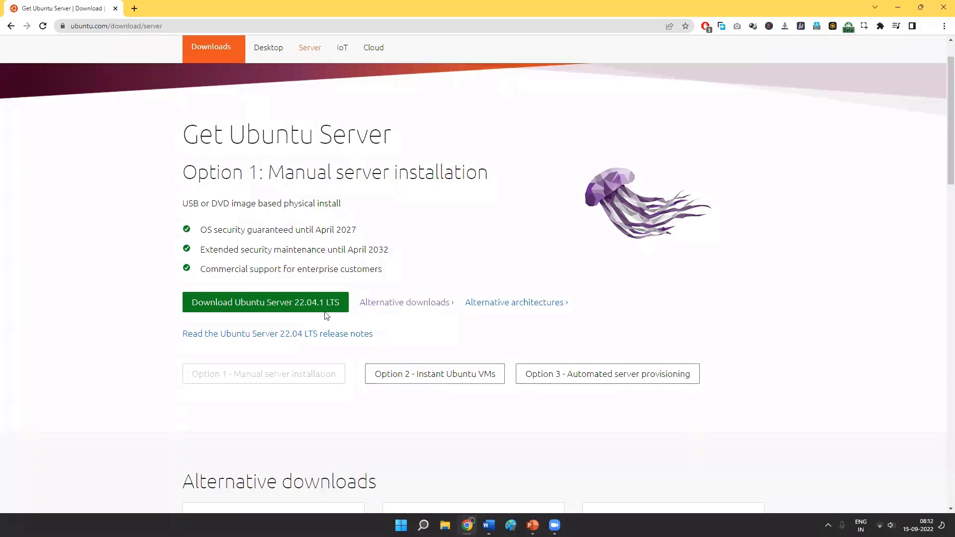
{"action": "left_click", "coordinate": [300, 305]}
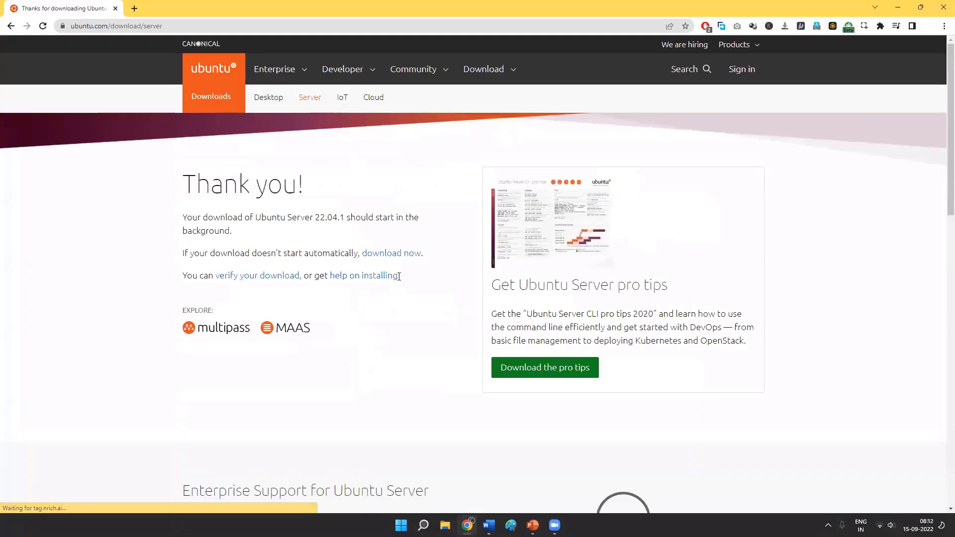
{"action": "scroll", "coordinate": [398, 281], "scroll_direction": "down", "scroll_amount": 1}
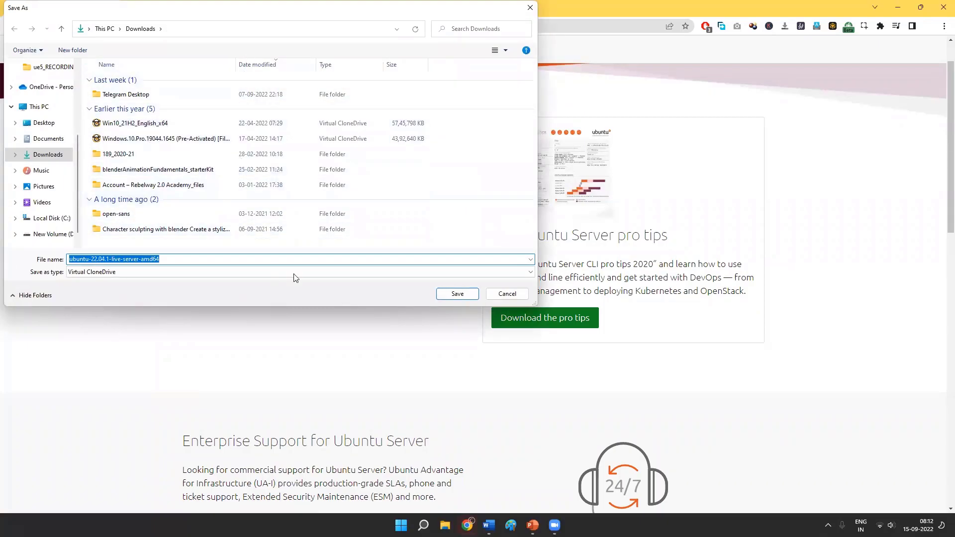
{"action": "left_click", "coordinate": [530, 8]}
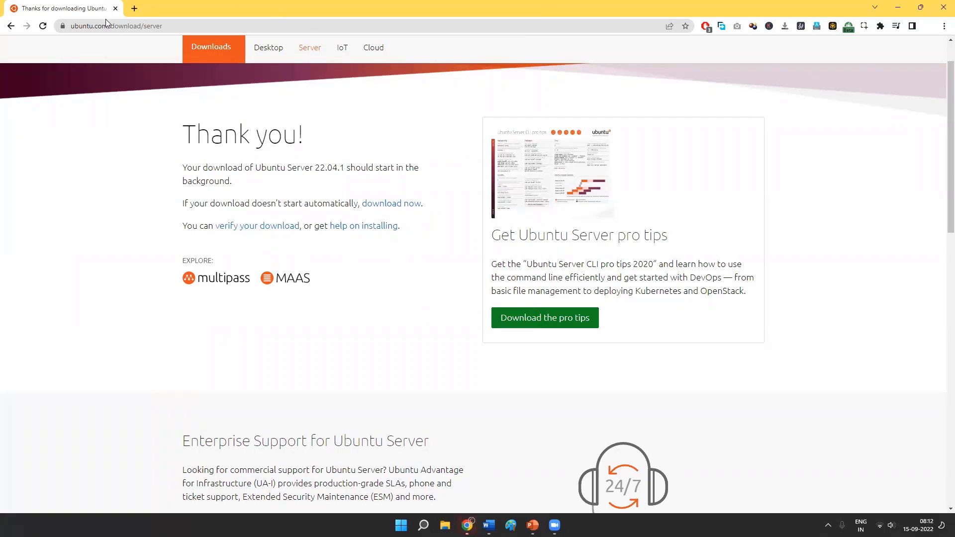
- Search the web for "virtualbox" in a new browser tab
{"action": "left_click", "coordinate": [172, 26]}
{"action": "left_click", "coordinate": [134, 8]}
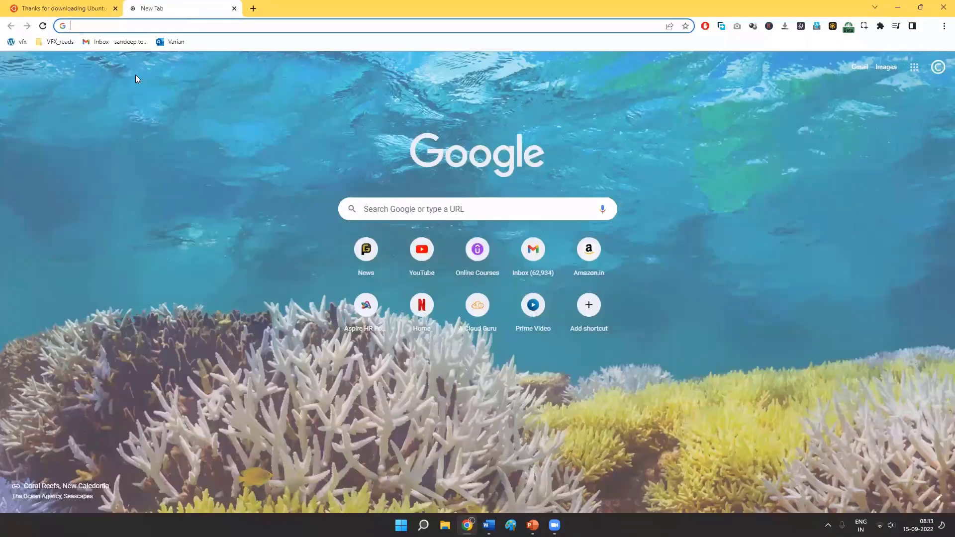
{"action": "type", "text": "virtua"}
{"action": "key", "text": "Return"}
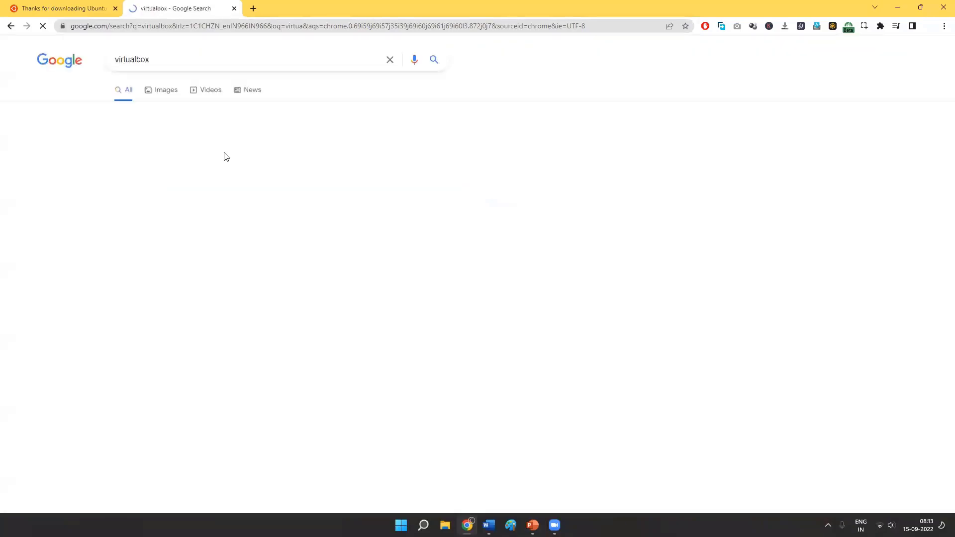
- Go to the VirtualBox Downloads page and try the VirtualBox 6.1.38 package for Windows hosts
{"action": "left_click", "coordinate": [160, 180]}
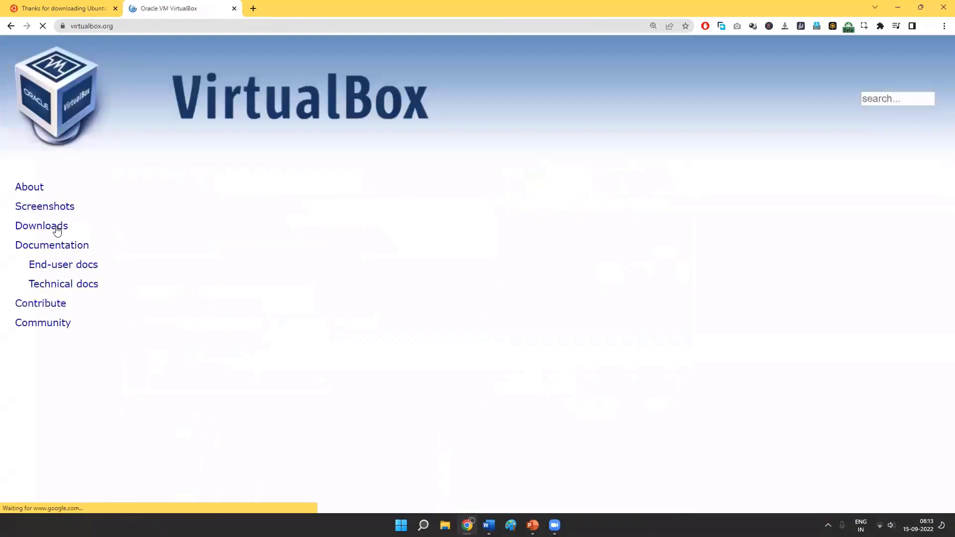
{"action": "left_click", "coordinate": [294, 338]}
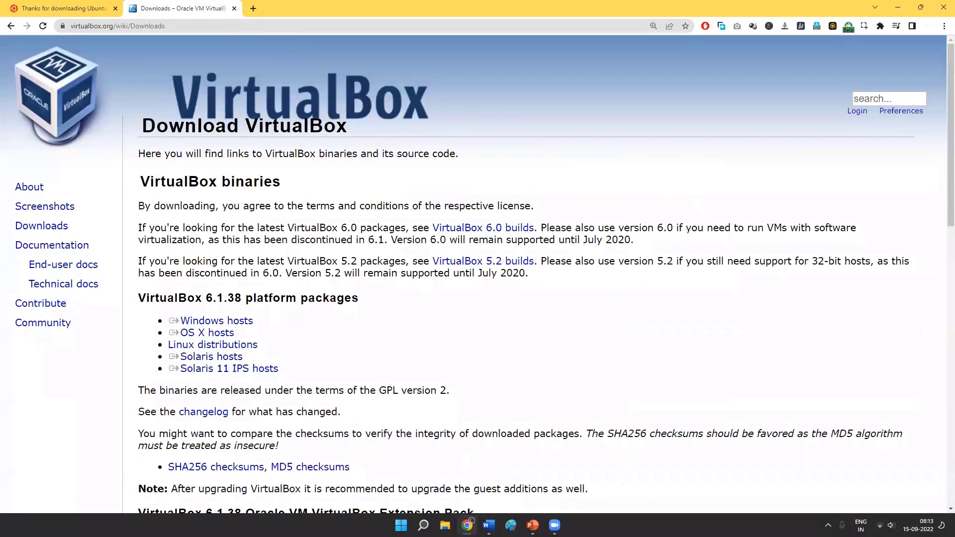
{"action": "left_click", "coordinate": [216, 321]}
{"action": "key", "text": "Escape"}
- Launch Oracle VM VirtualBox Manager, dismiss the new-version notice and keep the manager window maximized
{"action": "key", "text": "super"}
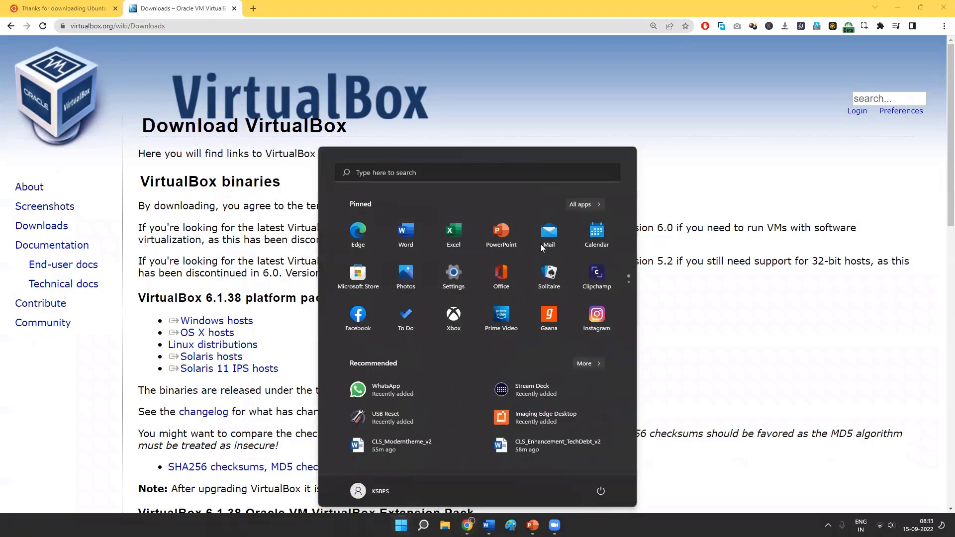
{"action": "type", "text": "virt"}
{"action": "key", "text": "Return"}
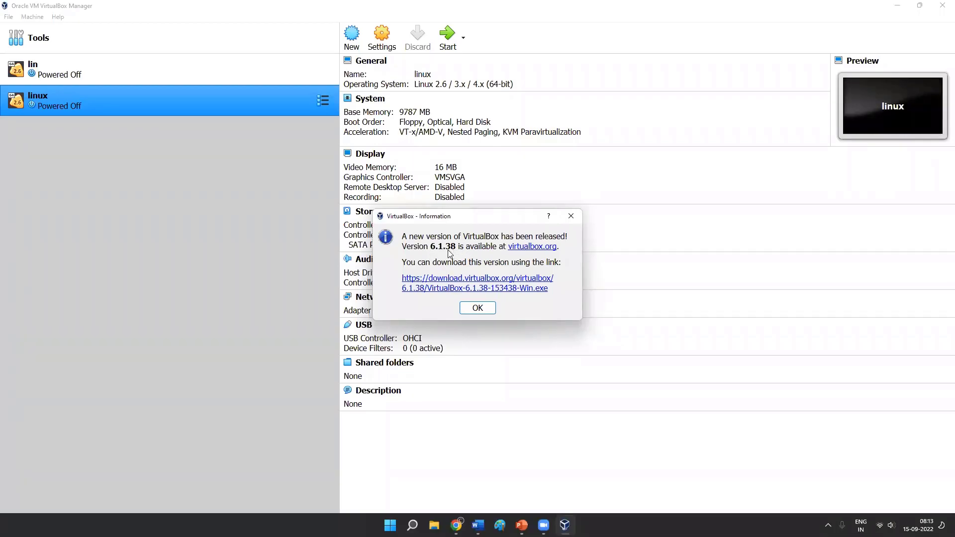
{"action": "left_click", "coordinate": [478, 309]}
{"action": "left_click", "coordinate": [919, 6]}
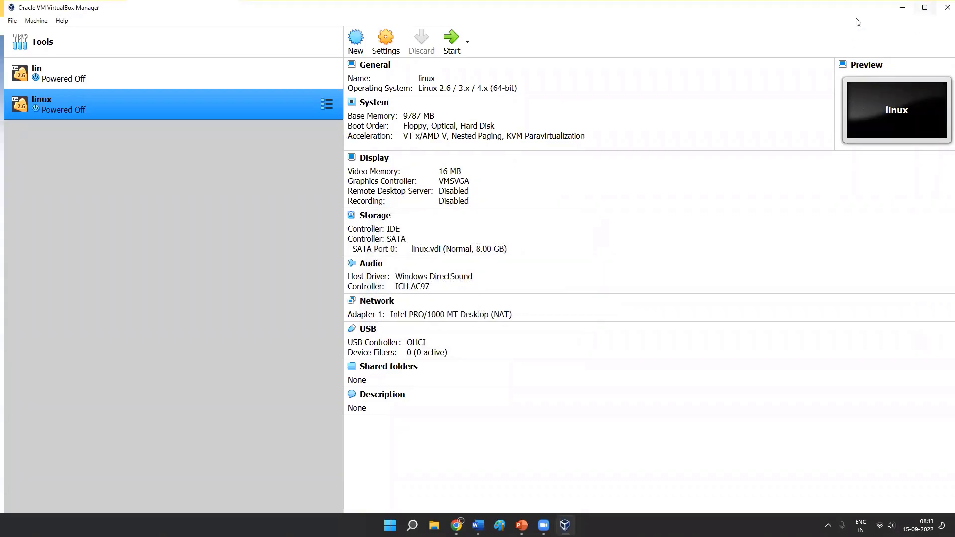
{"action": "left_click", "coordinate": [925, 7]}
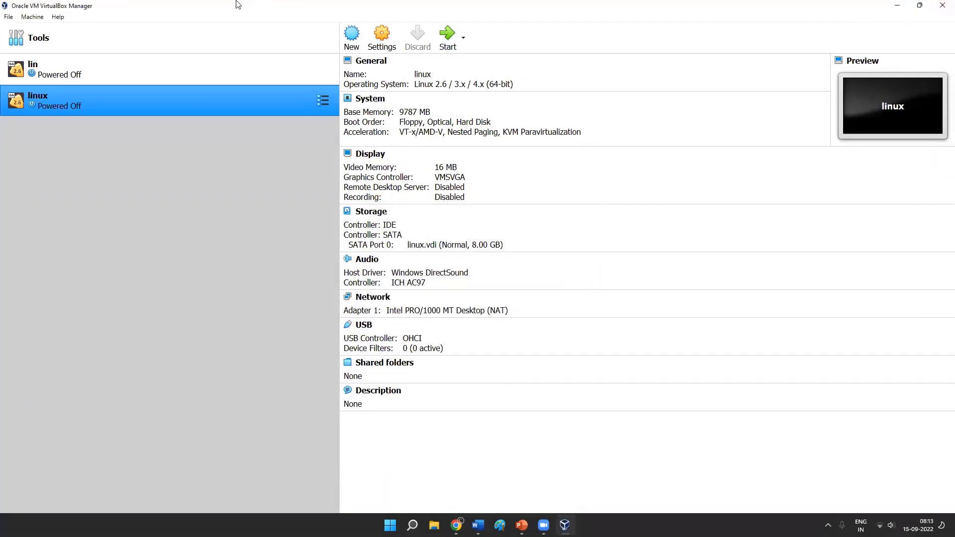
- Remove the virtual machines lin and linux together with all their files
{"action": "left_click", "coordinate": [228, 75], "text": "ctrl"}
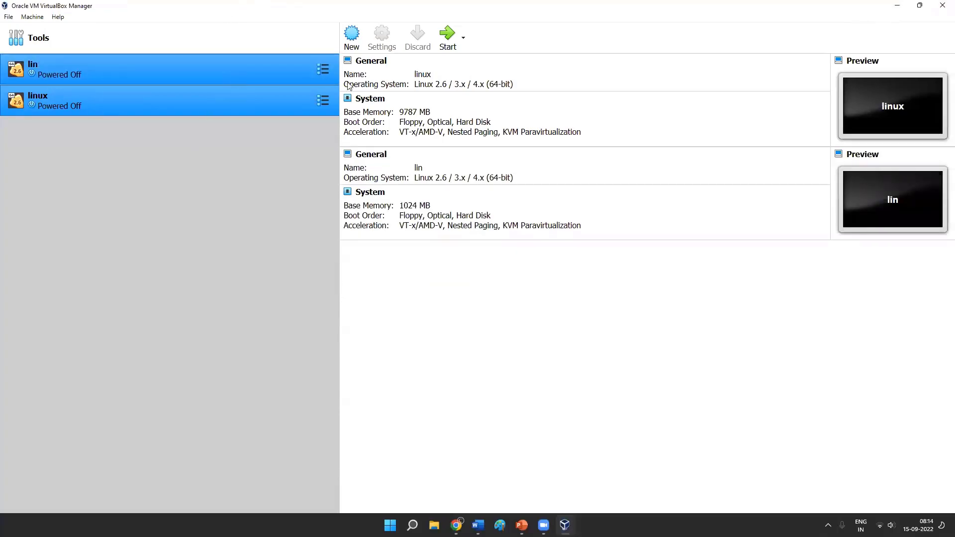
{"action": "right_click", "coordinate": [251, 78]}
{"action": "left_click", "coordinate": [307, 125]}
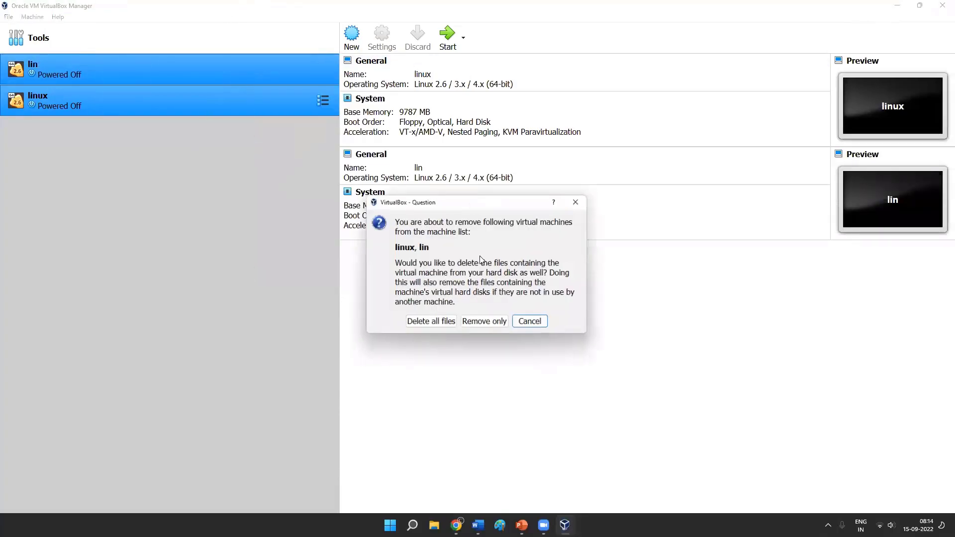
{"action": "left_click", "coordinate": [437, 327]}
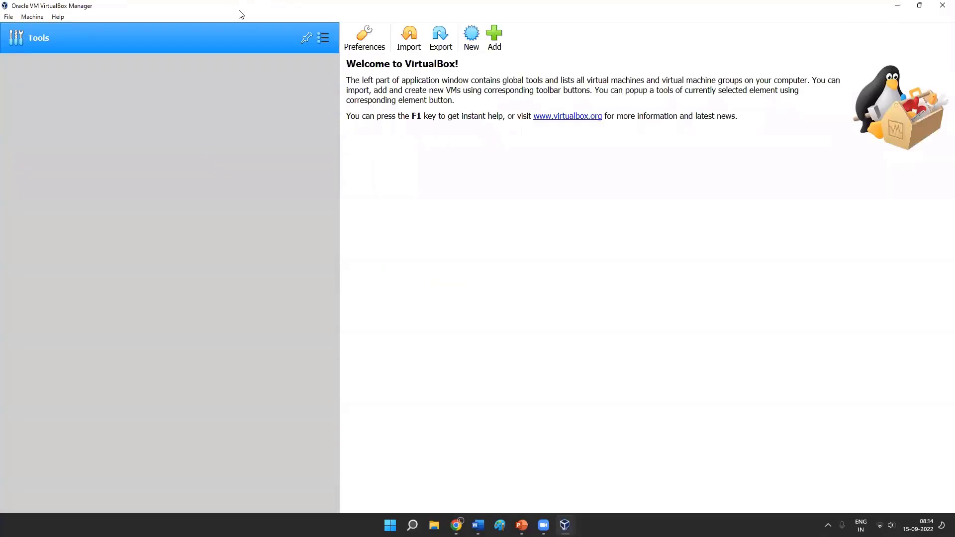
- Start creating a new virtual machine and name it Ubuntu_knosfer
{"action": "left_click", "coordinate": [494, 34]}
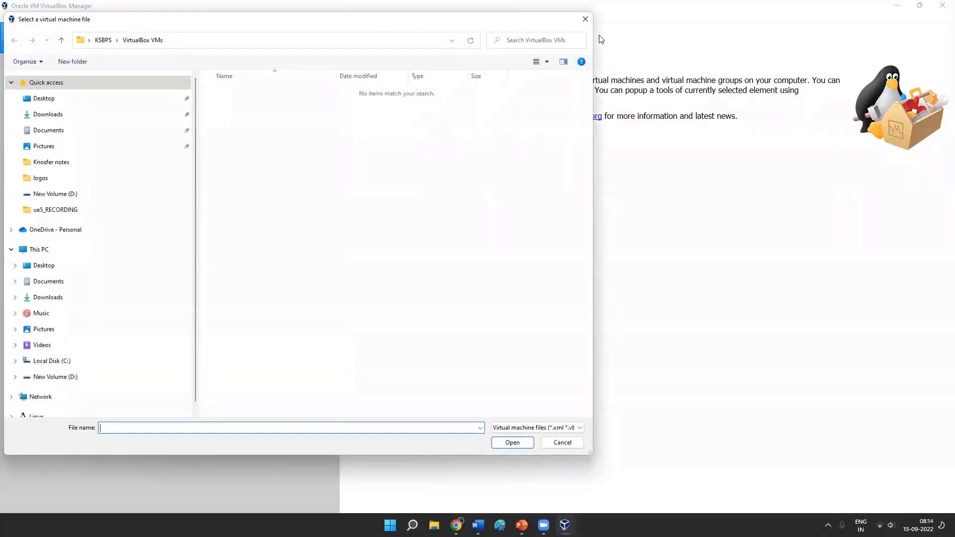
{"action": "left_click", "coordinate": [585, 19]}
{"action": "left_click", "coordinate": [472, 35]}
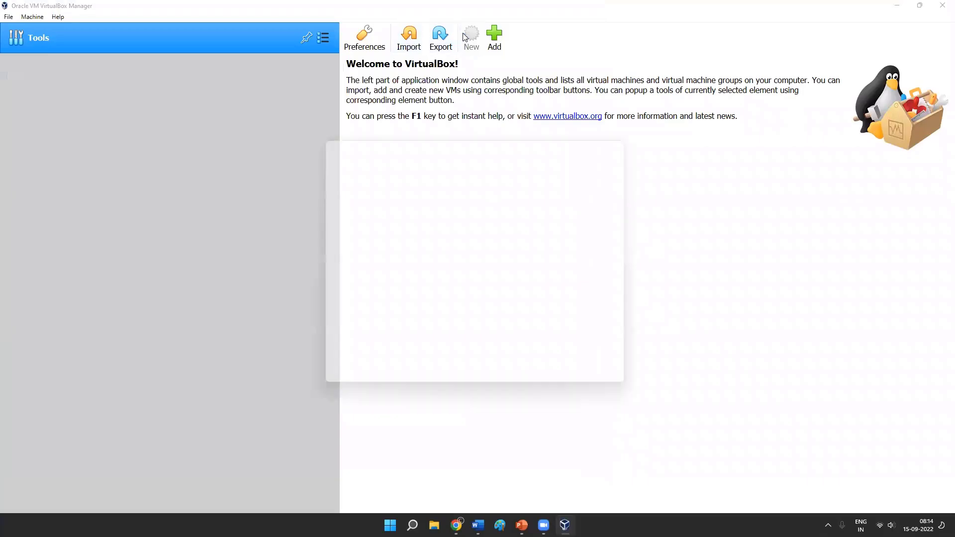
{"action": "left_click_drag", "start_coordinate": [391, 142], "coordinate": [419, 122]}
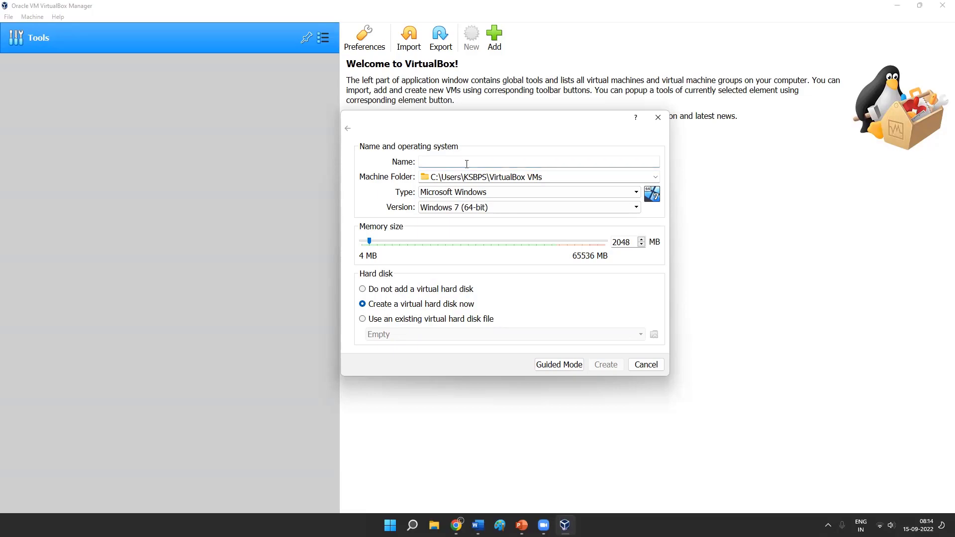
{"action": "type", "text": "Ubun"}
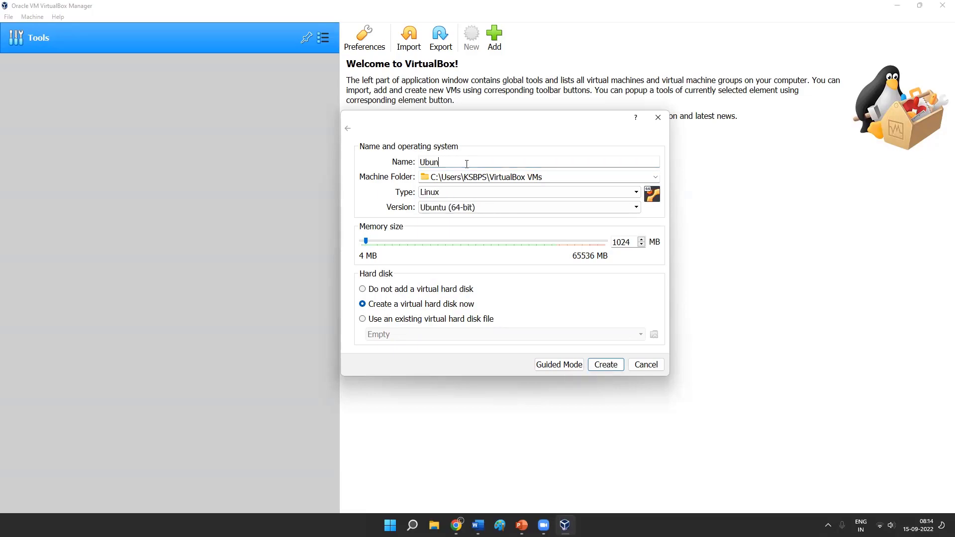
{"action": "type", "text": "tu_knosfer"}
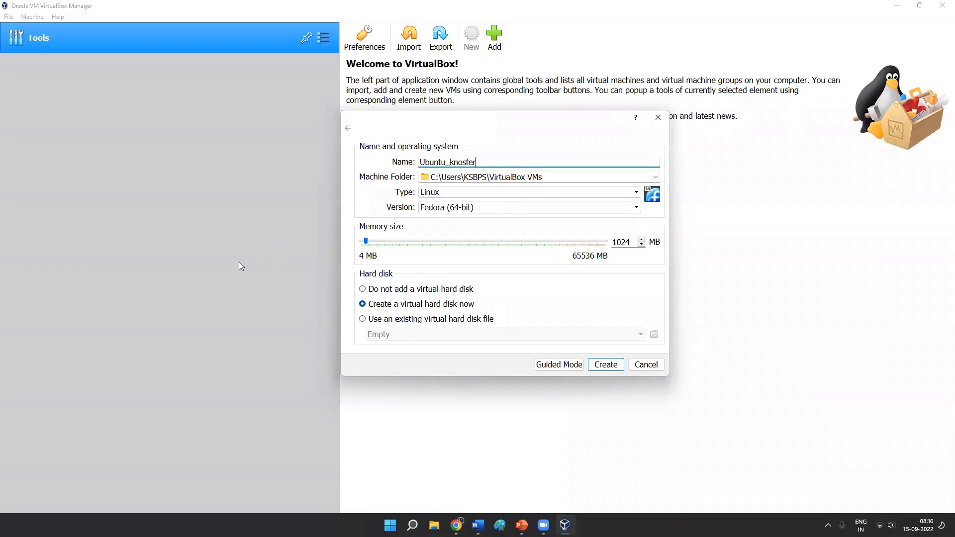
- Choose Linux as the operating system type and examine the list of available Linux versions
{"action": "left_click", "coordinate": [470, 192]}
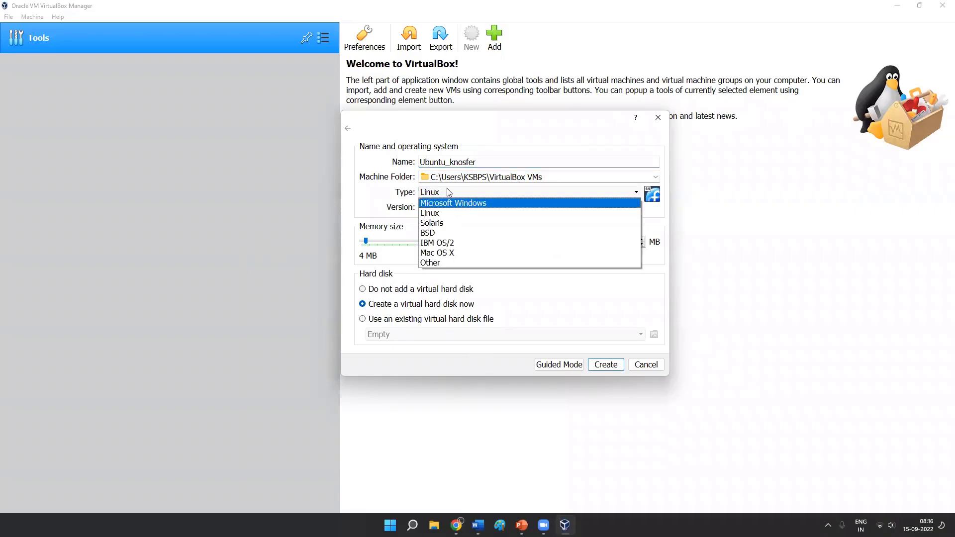
{"action": "left_click", "coordinate": [453, 215]}
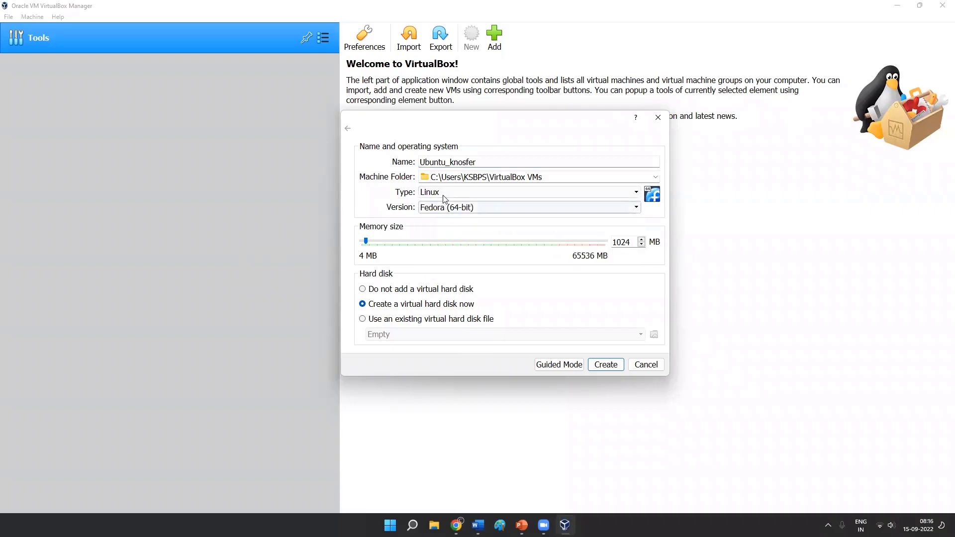
{"action": "left_click", "coordinate": [473, 208]}
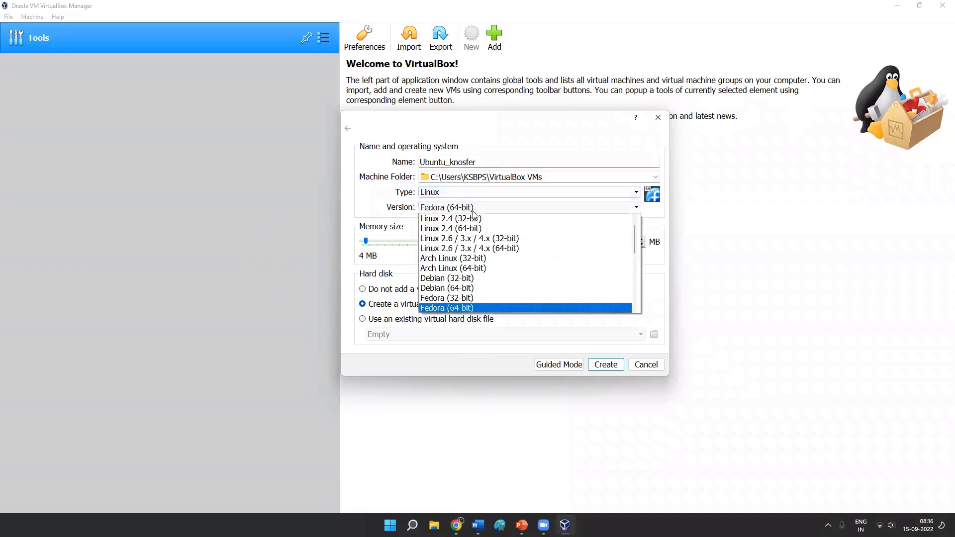
{"action": "scroll", "coordinate": [634, 241], "scroll_direction": "down", "scroll_amount": 3}
{"action": "scroll", "coordinate": [635, 258], "scroll_direction": "down", "scroll_amount": 3}
{"action": "scroll", "coordinate": [641, 291], "scroll_direction": "up", "scroll_amount": 1}
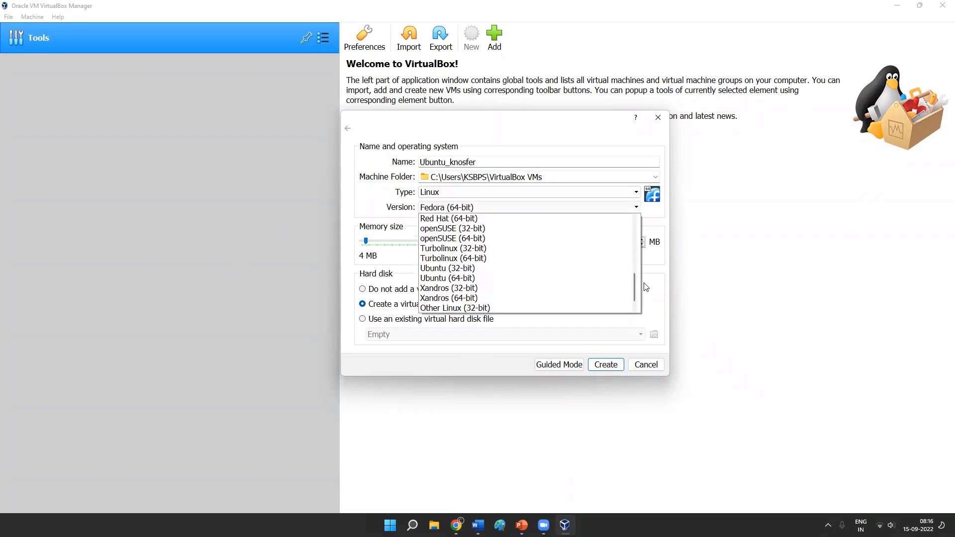
{"action": "scroll", "coordinate": [644, 288], "scroll_direction": "up", "scroll_amount": 4}
{"action": "scroll", "coordinate": [648, 276], "scroll_direction": "up", "scroll_amount": 4}
{"action": "scroll", "coordinate": [648, 259], "scroll_direction": "up", "scroll_amount": 4}
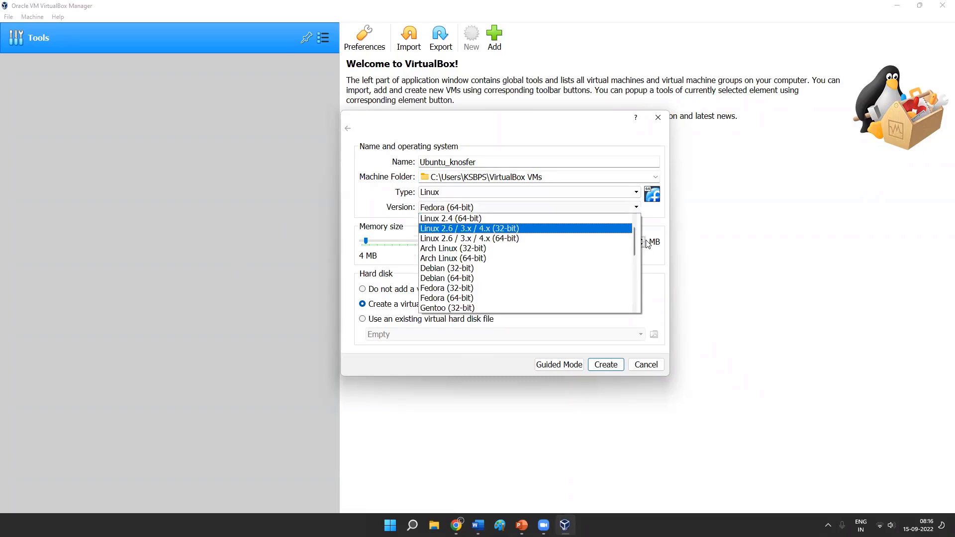
{"action": "scroll", "coordinate": [647, 244], "scroll_direction": "up", "scroll_amount": 1}
{"action": "left_click", "coordinate": [397, 205]}
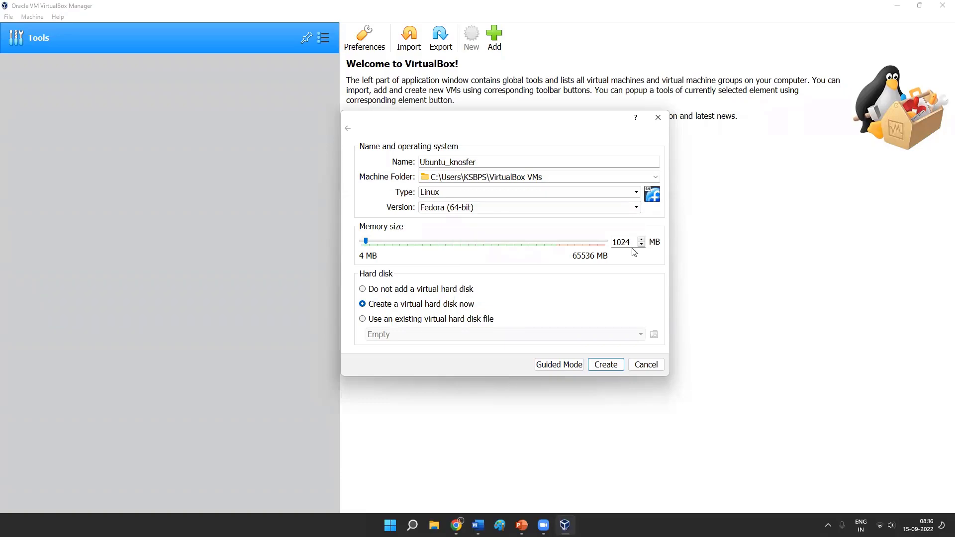
- Try memory sizes of 4084 and 8000 MB for the new machine, ending on 8192 MB
{"action": "left_click_drag", "start_coordinate": [630, 243], "coordinate": [560, 247]}
{"action": "type", "text": "4084"}
{"action": "left_click_drag", "start_coordinate": [376, 242], "coordinate": [470, 242]}
{"action": "double_click", "coordinate": [620, 242]}
{"action": "type", "text": "8000"}
{"action": "left_click", "coordinate": [392, 240]}
- Set the new machine's operating system version to Ubuntu (64-bit)
{"action": "left_click", "coordinate": [578, 208]}
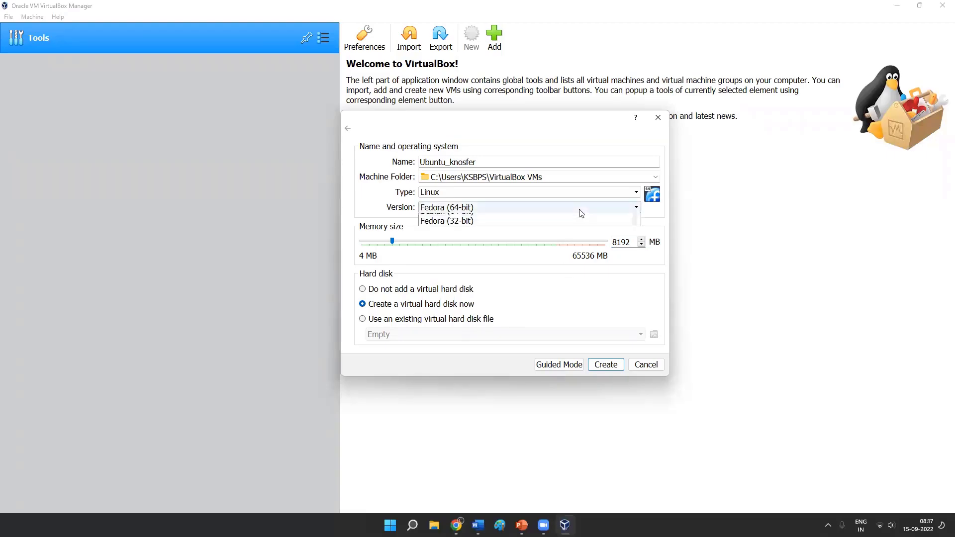
{"action": "key", "text": "u"}
{"action": "key", "text": "Down"}
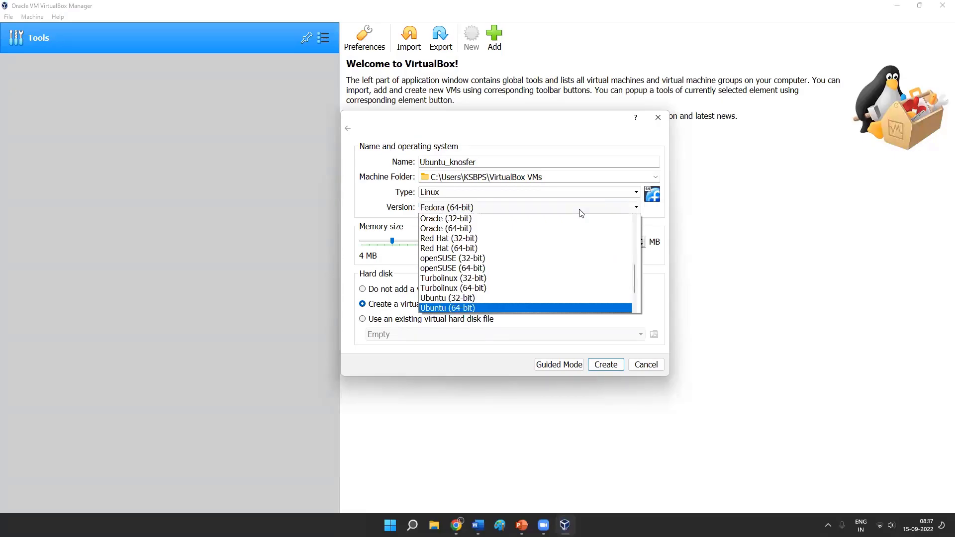
{"action": "key", "text": "Return"}
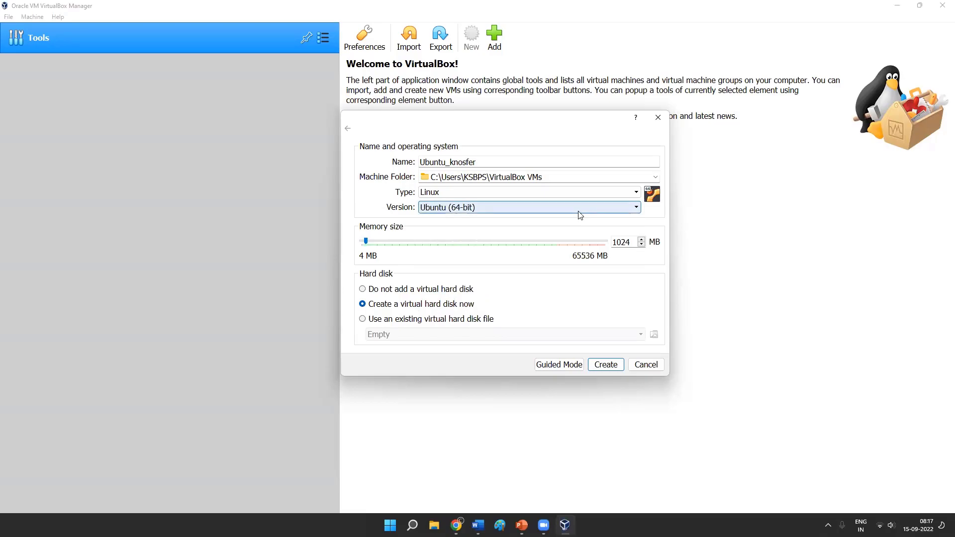
- Set the new machine's memory size to 7825 MB
{"action": "left_click_drag", "start_coordinate": [367, 243], "coordinate": [394, 254]}
{"action": "key", "text": "Left"}
{"action": "key", "text": "Left"}
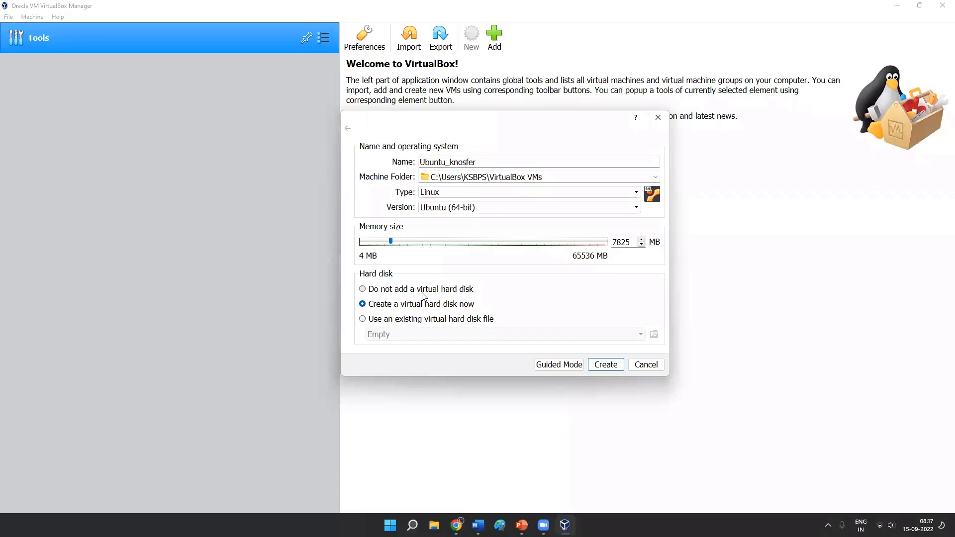
- Check the existing virtual hard disk choices, select creating a virtual hard disk now, and continue to the disk's settings
{"action": "left_click", "coordinate": [392, 320]}
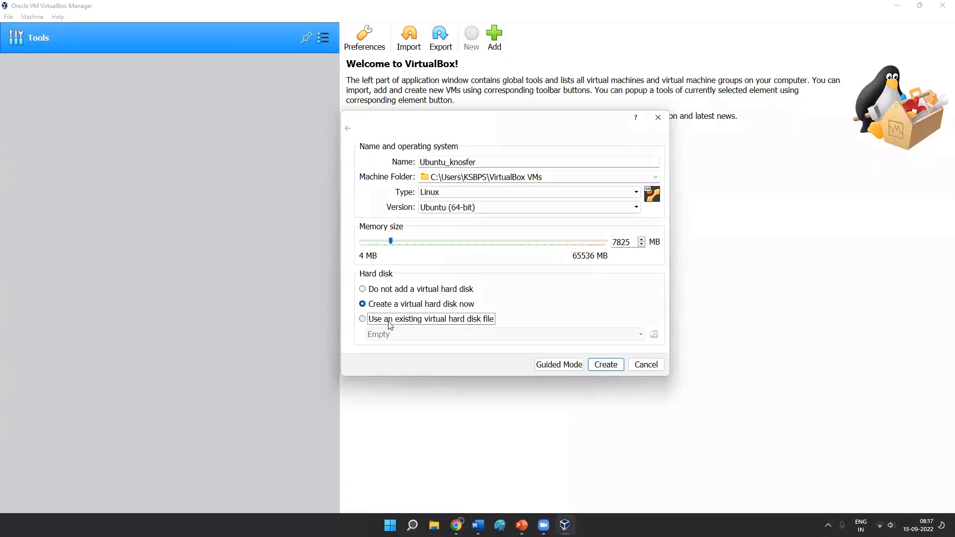
{"action": "left_click", "coordinate": [438, 339]}
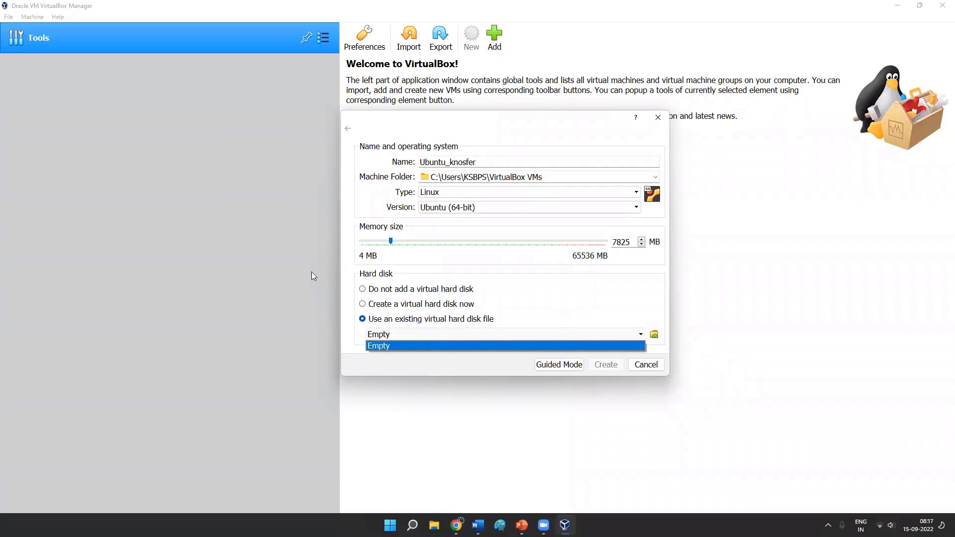
{"action": "left_click", "coordinate": [366, 305]}
{"action": "left_click", "coordinate": [366, 305]}
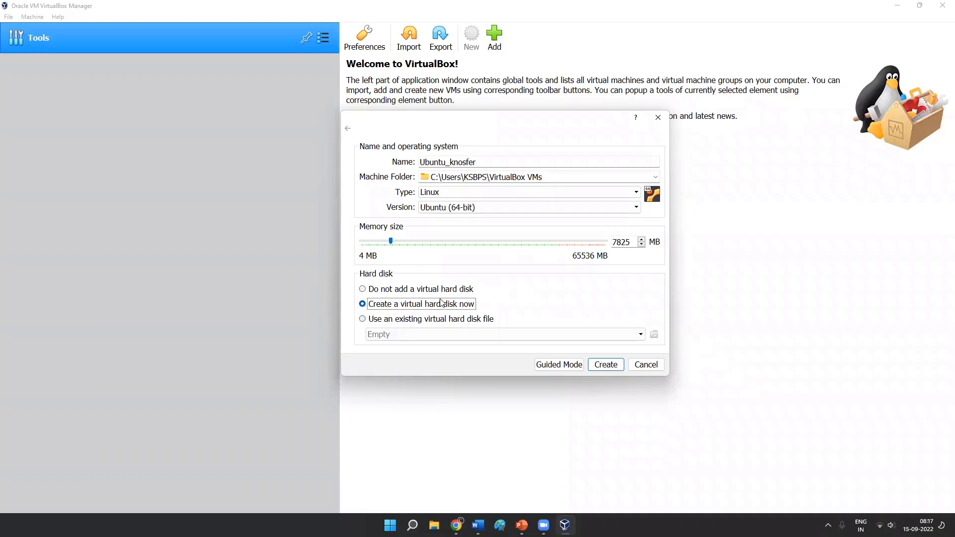
{"action": "left_click", "coordinate": [608, 367]}
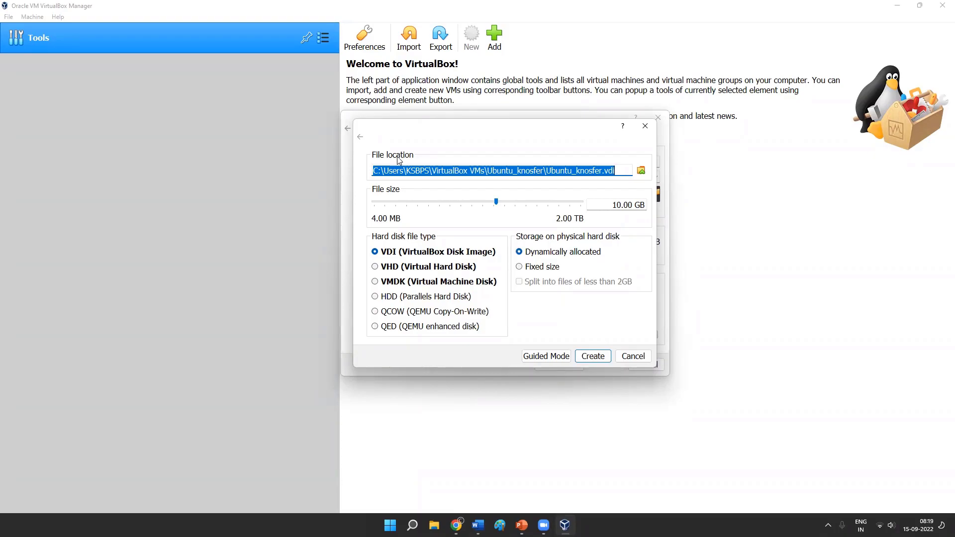
- Try virtual hard disk sizes of 702 MB, 2.74 GB and 1.74 GB
{"action": "left_click", "coordinate": [499, 206]}
{"action": "left_click_drag", "start_coordinate": [500, 208], "coordinate": [462, 208]}
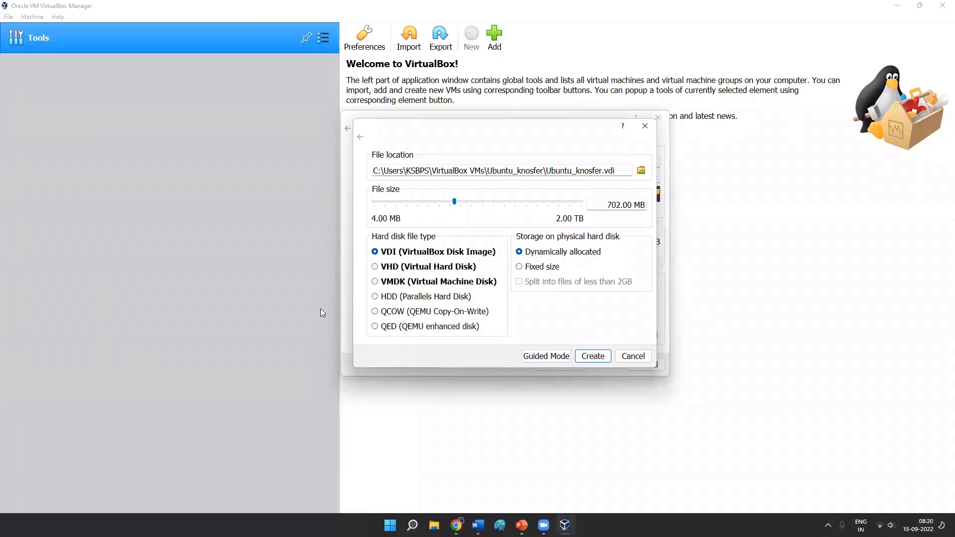
{"action": "left_click_drag", "start_coordinate": [607, 202], "coordinate": [693, 218]}
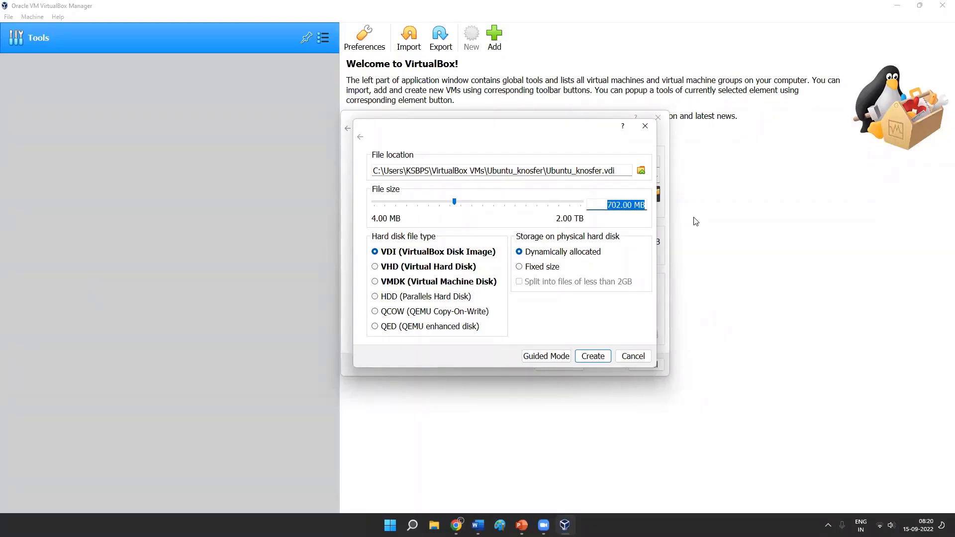
{"action": "left_click", "coordinate": [491, 204]}
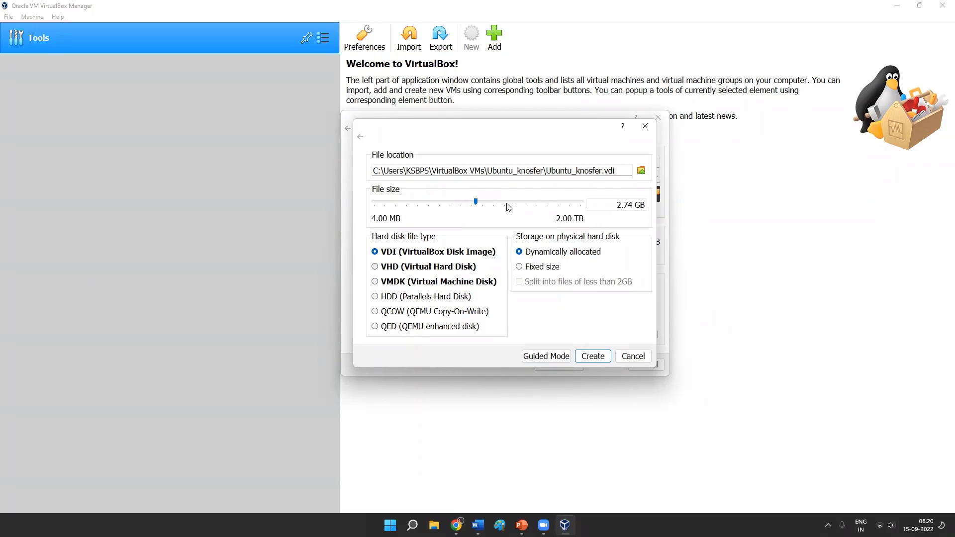
{"action": "left_click_drag", "start_coordinate": [476, 202], "coordinate": [468, 202]}
- Set the virtual hard disk's size to 3 GB and create it as a dynamically allocated VDI
{"action": "left_click_drag", "start_coordinate": [388, 170], "coordinate": [628, 171]}
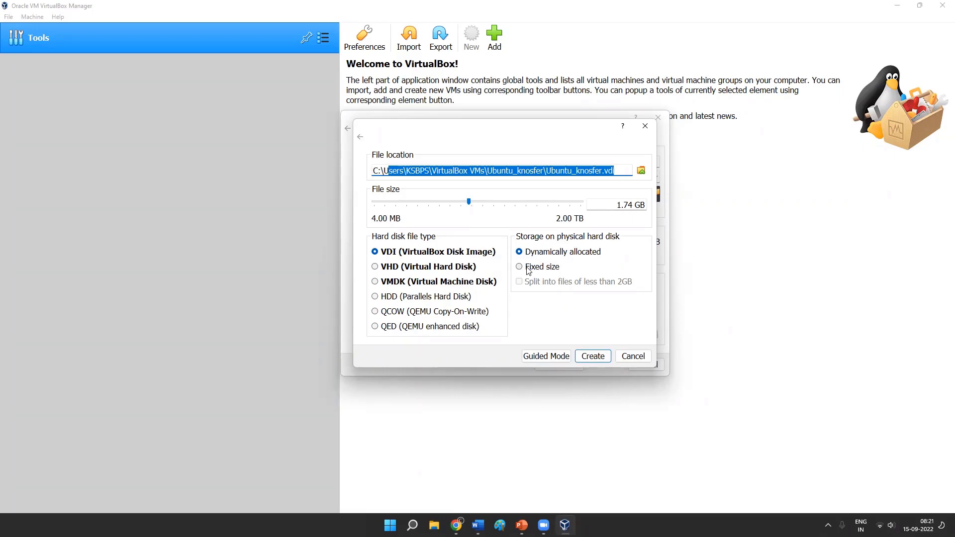
{"action": "left_click_drag", "start_coordinate": [617, 206], "coordinate": [633, 208]}
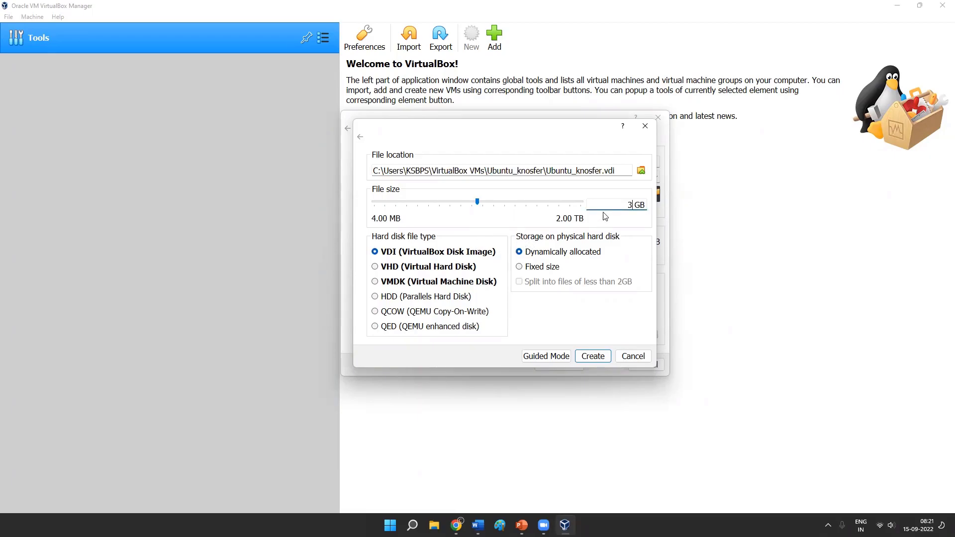
{"action": "left_click", "coordinate": [600, 360]}
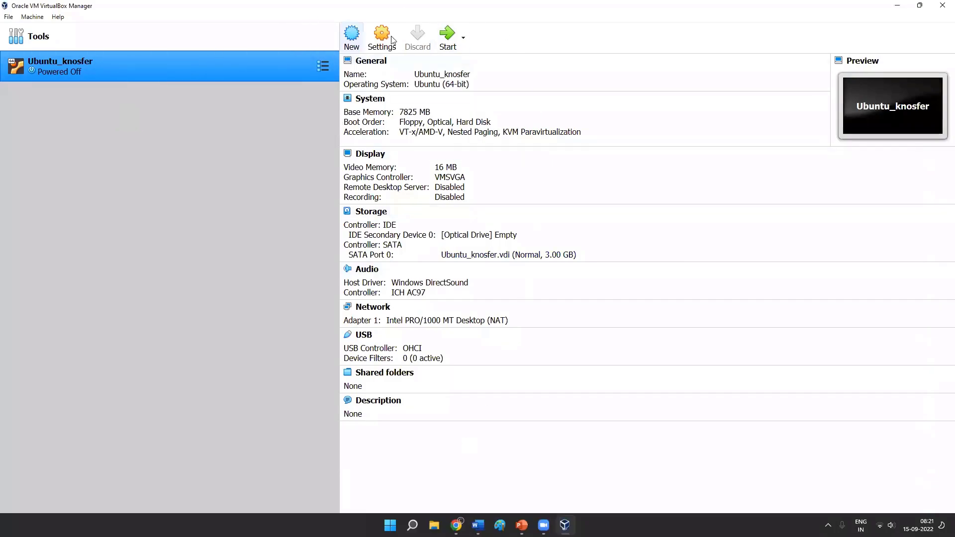
- Set the base memory of Ubuntu_knosfer to 7826 MB from the machine's details
{"action": "left_click", "coordinate": [427, 114]}
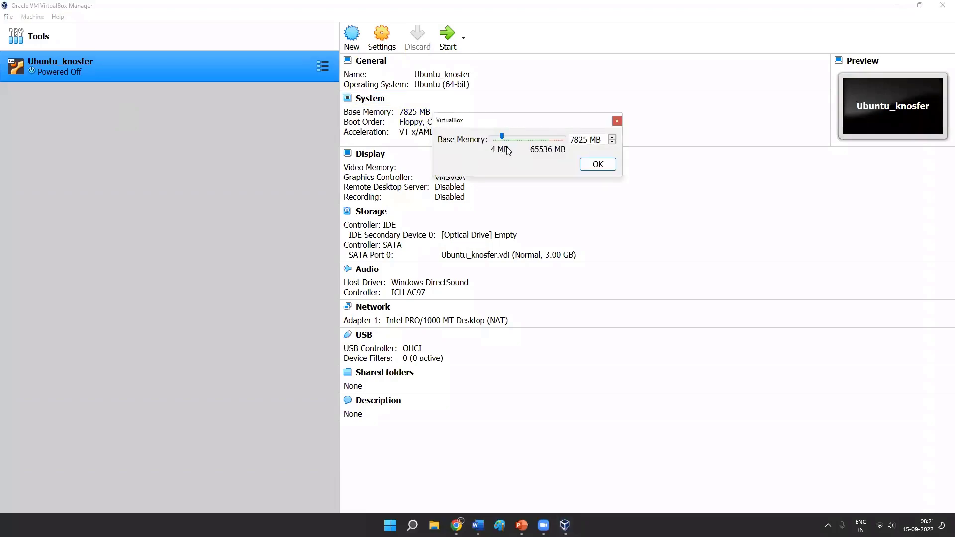
{"action": "double_click", "coordinate": [592, 140]}
{"action": "key", "text": "Up"}
{"action": "left_click", "coordinate": [596, 166]}
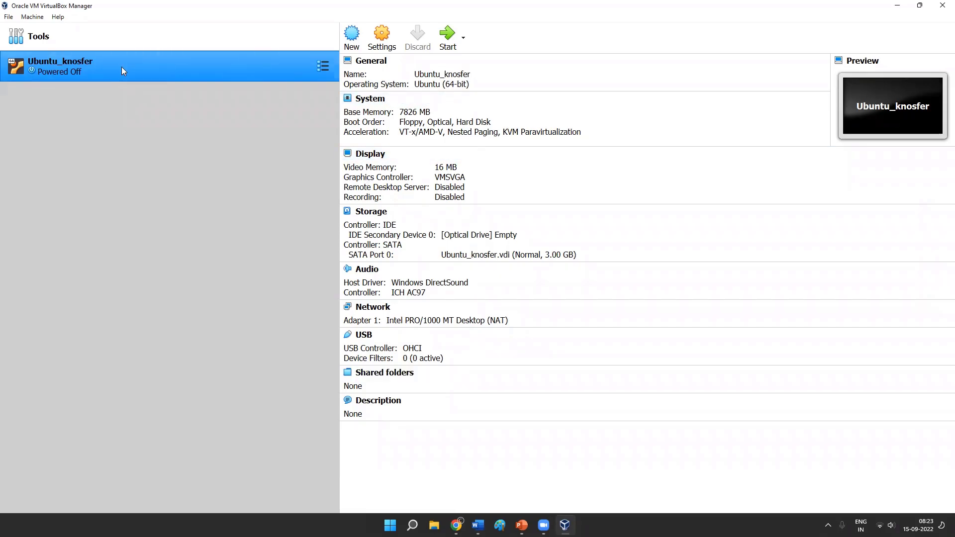
- Open the processor settings of the Ubuntu_knosfer machine
{"action": "left_click", "coordinate": [377, 33]}
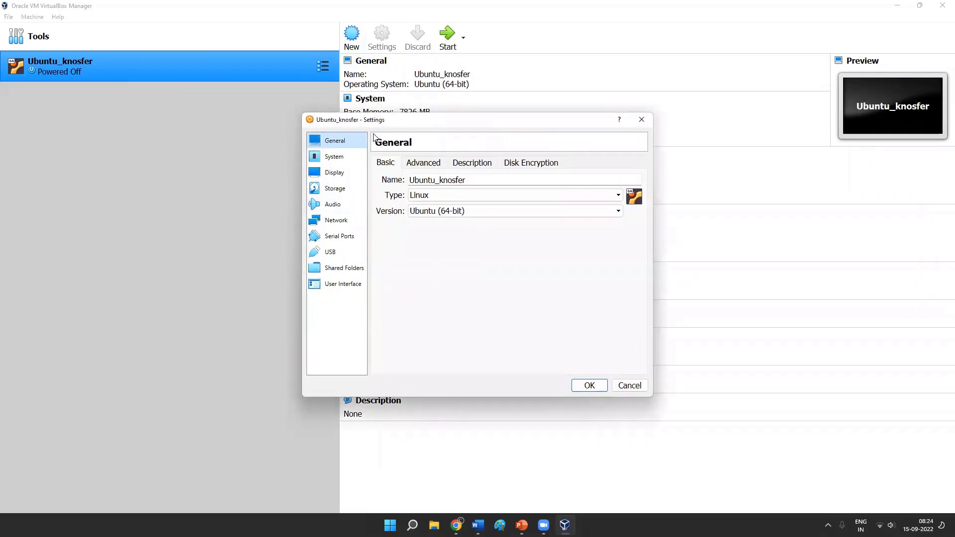
{"action": "left_click", "coordinate": [338, 157]}
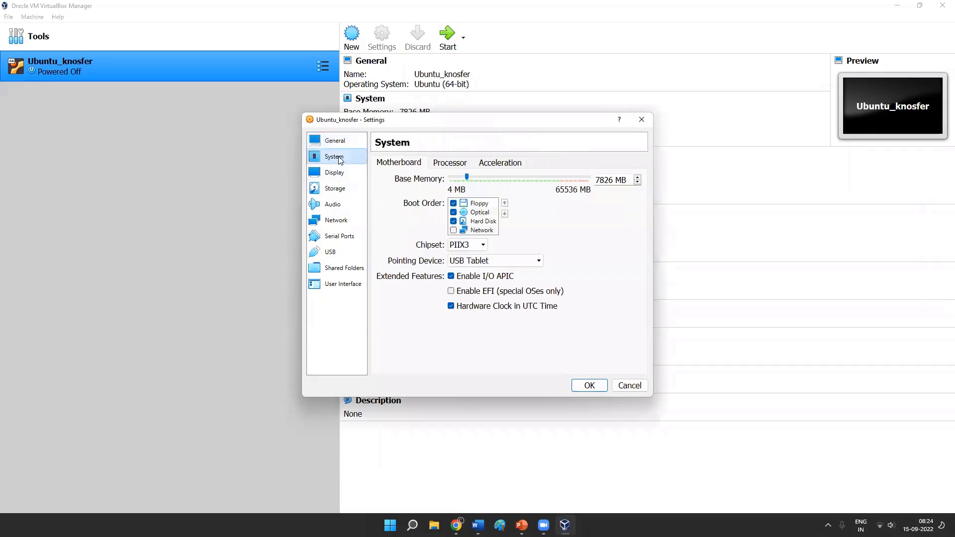
{"action": "left_click", "coordinate": [443, 166]}
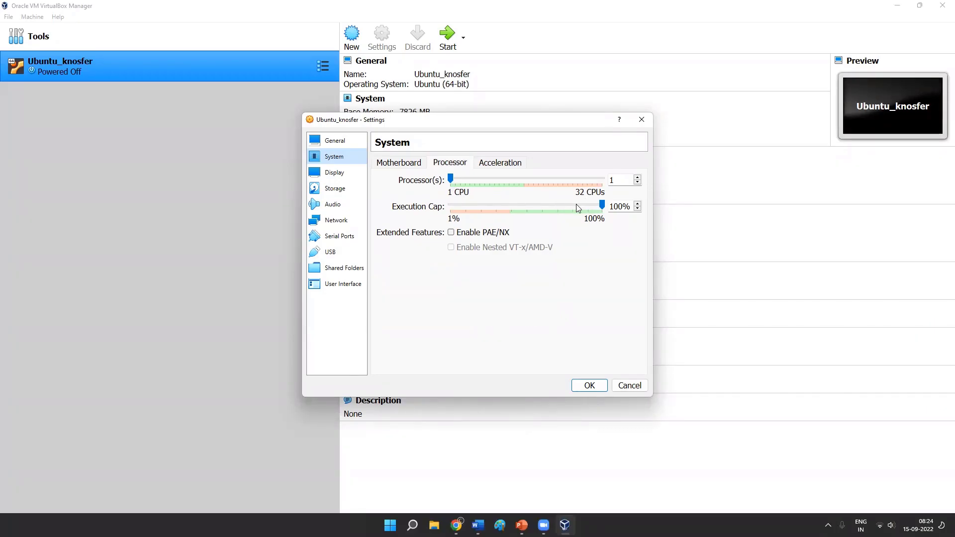
- Switch to Task Manager to examine the host's CPU performance, placing it beside the machine's processor settings
{"action": "key", "text": "ctrl+shift+Escape"}
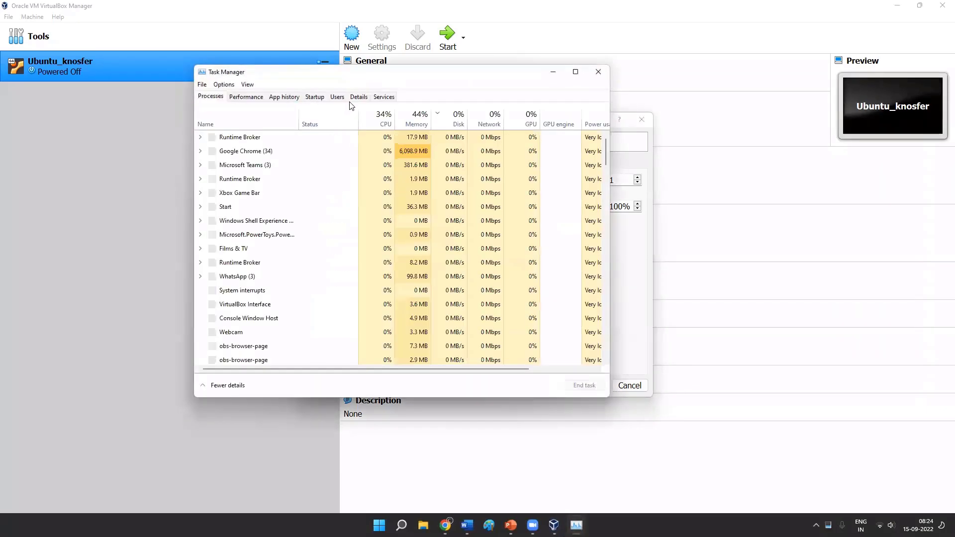
{"action": "left_click", "coordinate": [257, 99]}
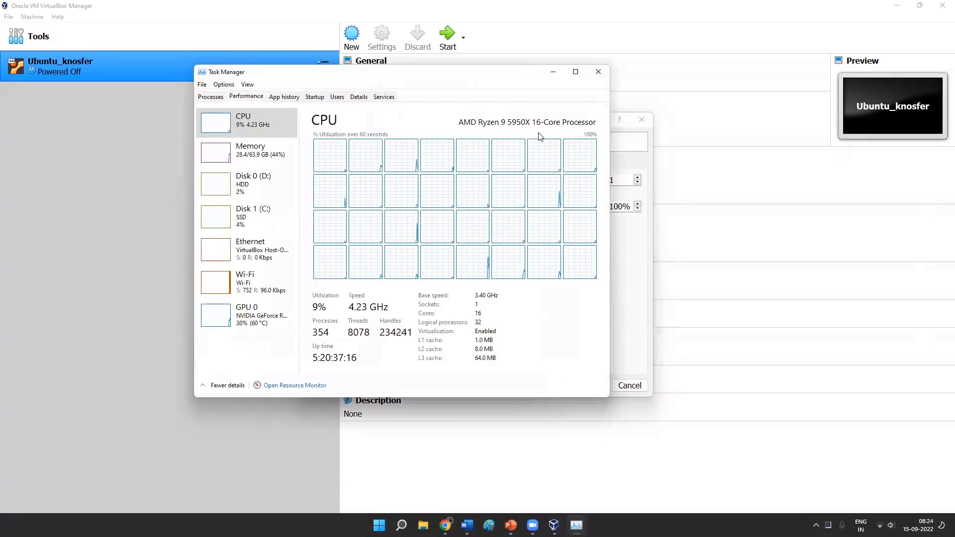
{"action": "left_click_drag", "start_coordinate": [484, 78], "coordinate": [349, 82]}
{"action": "left_click_drag", "start_coordinate": [543, 120], "coordinate": [692, 106]}
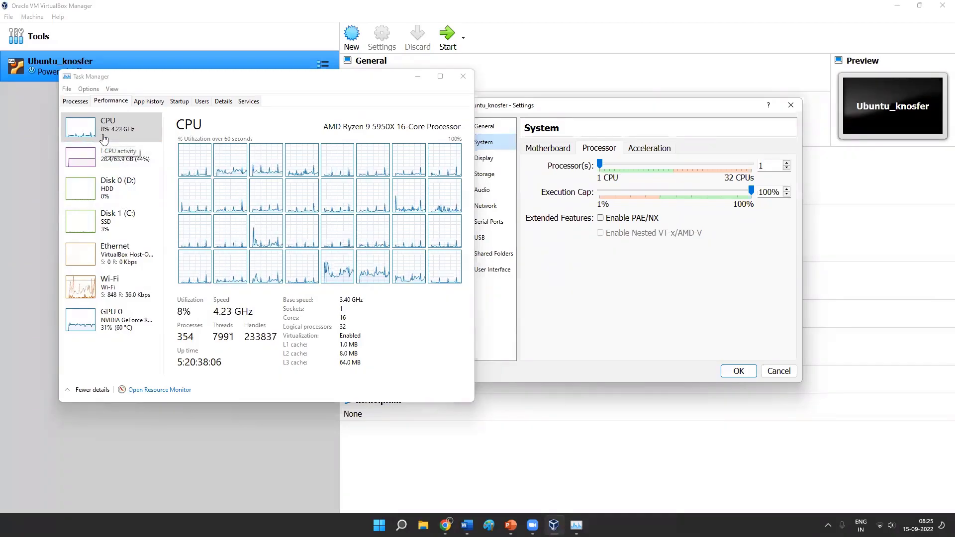
{"action": "left_click", "coordinate": [134, 79]}
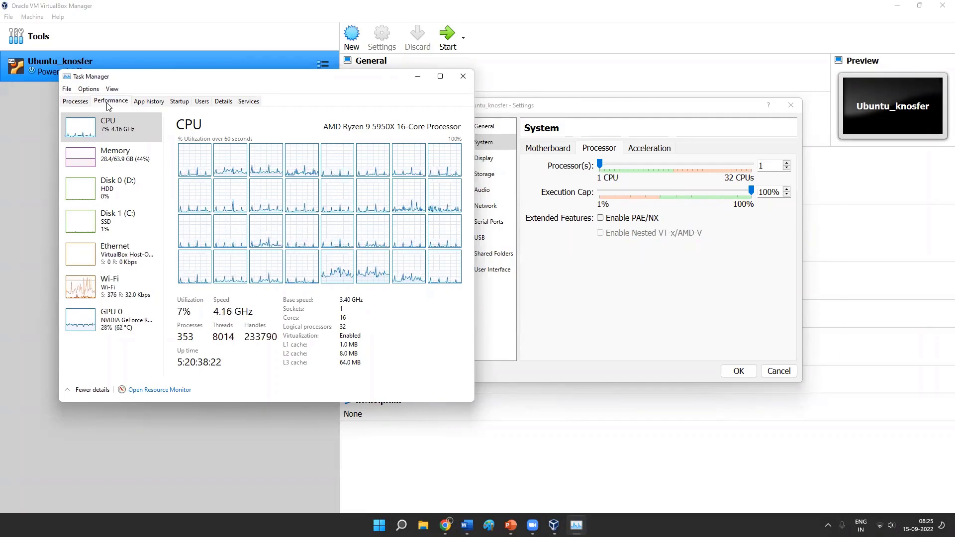
- Examine the host's memory, disk, Ethernet, Wi-Fi and GPU performance, return to its CPU details, and close Task Manager
{"action": "left_click", "coordinate": [128, 155]}
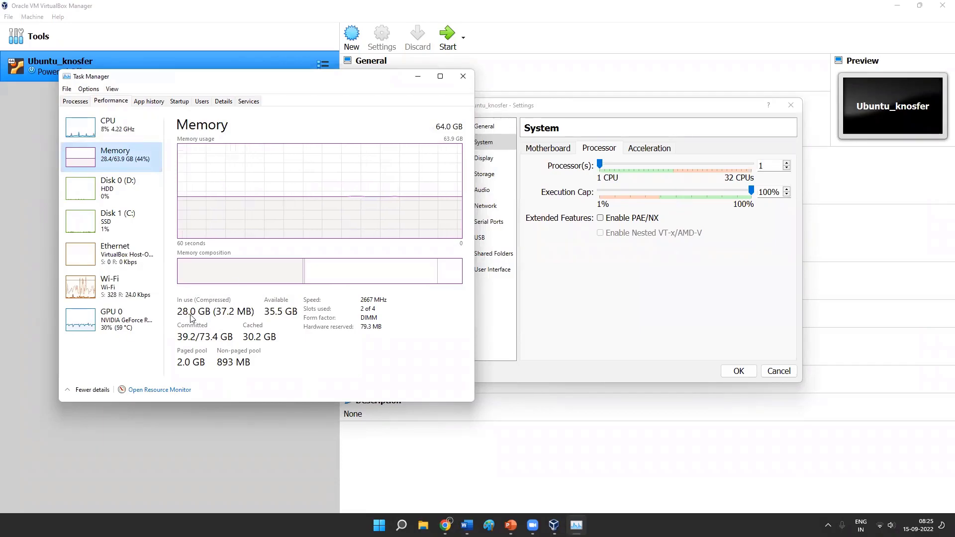
{"action": "left_click", "coordinate": [125, 194]}
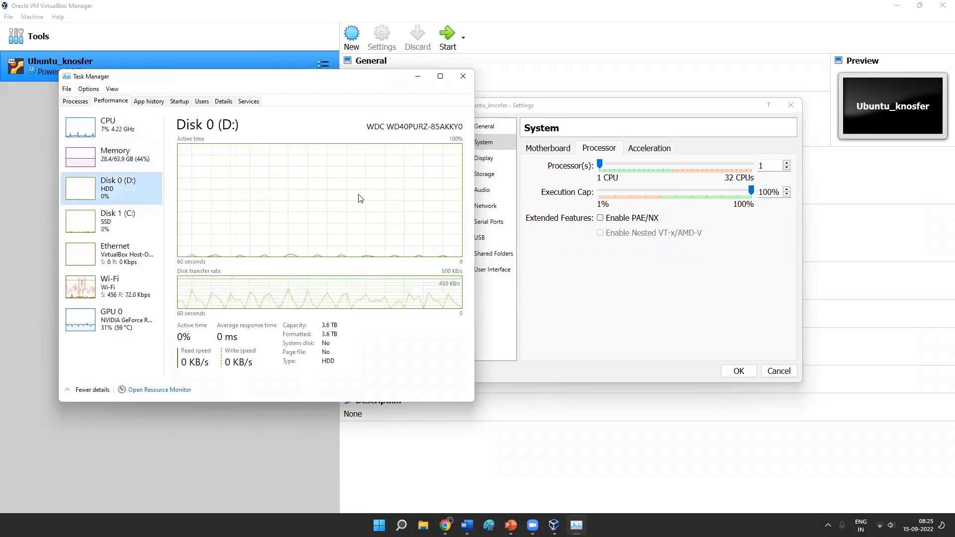
{"action": "left_click", "coordinate": [114, 219]}
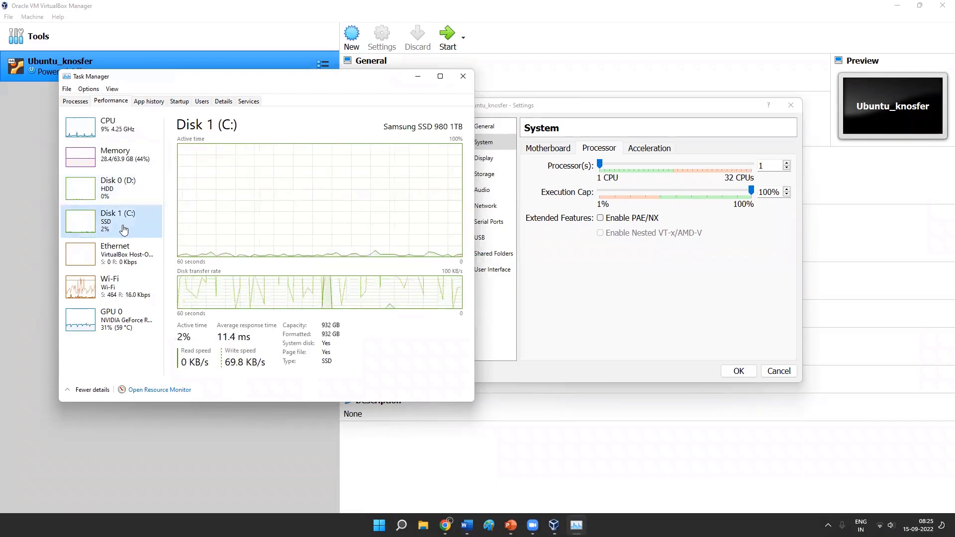
{"action": "left_click", "coordinate": [127, 269]}
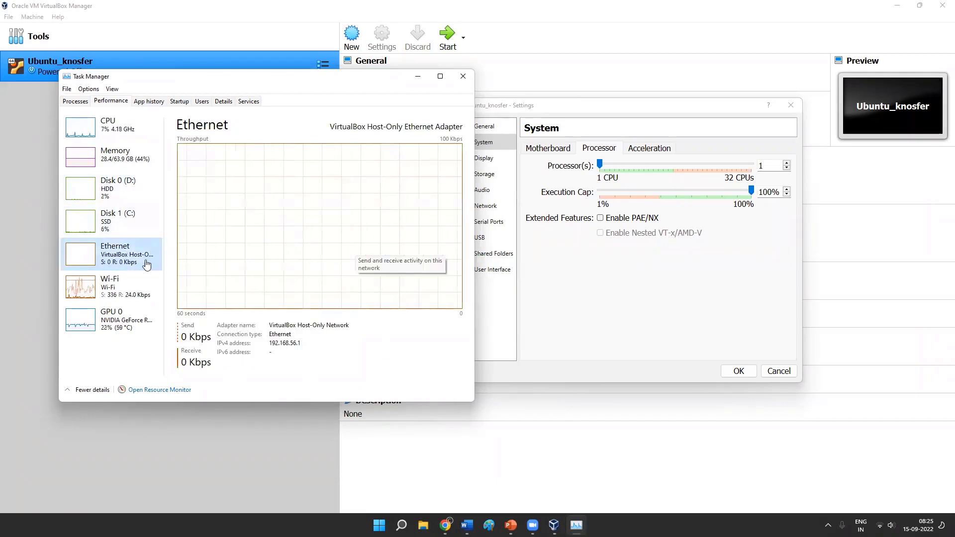
{"action": "left_click", "coordinate": [129, 294]}
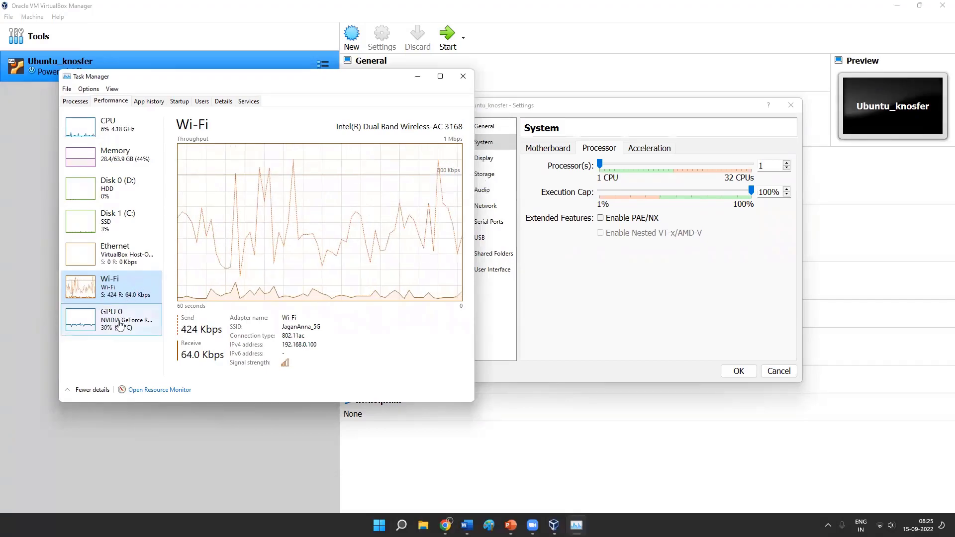
{"action": "left_click", "coordinate": [138, 312]}
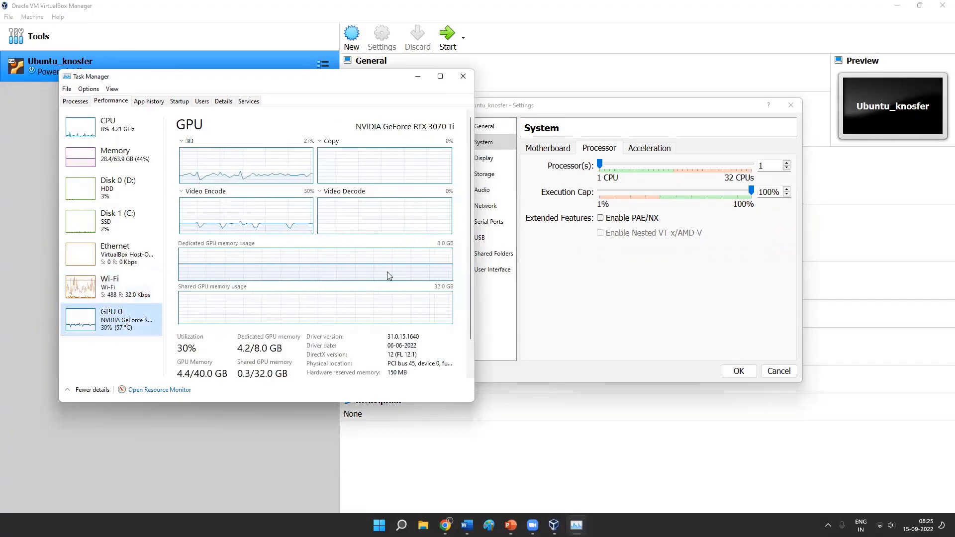
{"action": "left_click", "coordinate": [119, 131]}
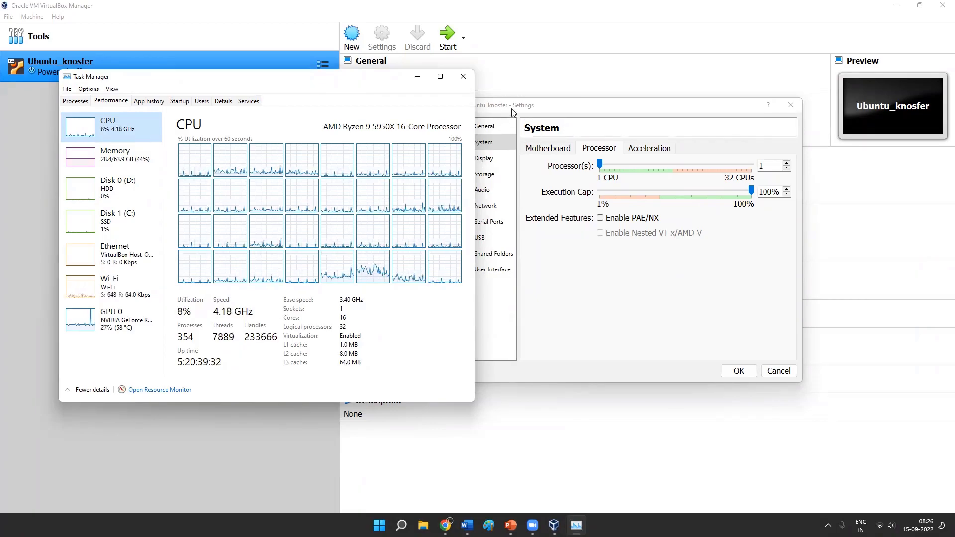
{"action": "left_click", "coordinate": [466, 77]}
- Set the machine's number of processors to 6
{"action": "left_click", "coordinate": [613, 163]}
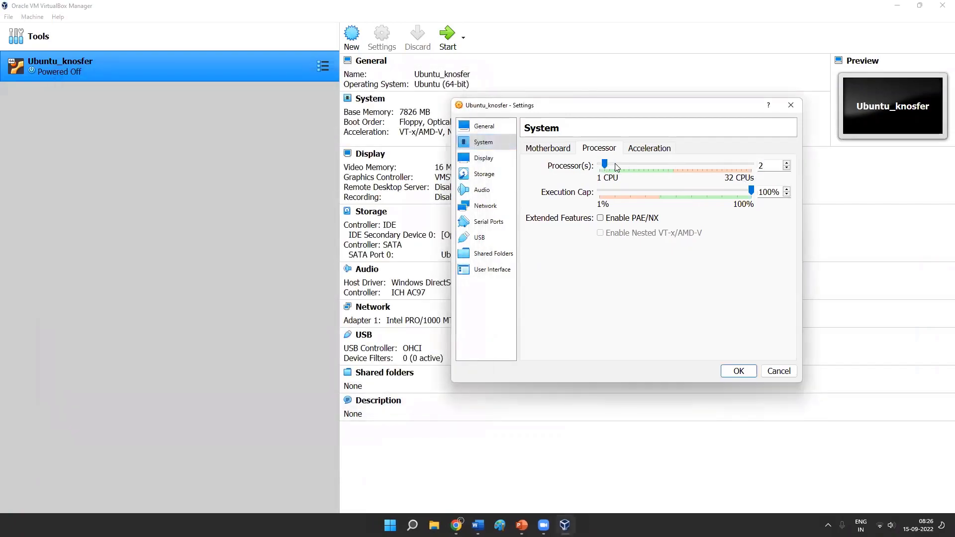
{"action": "left_click", "coordinate": [632, 166]}
{"action": "left_click", "coordinate": [640, 165]}
{"action": "left_click", "coordinate": [639, 165]}
- Review the machine's paravirtualization, storage, general and processor settings without altering them, and save the settings
{"action": "left_click", "coordinate": [649, 149]}
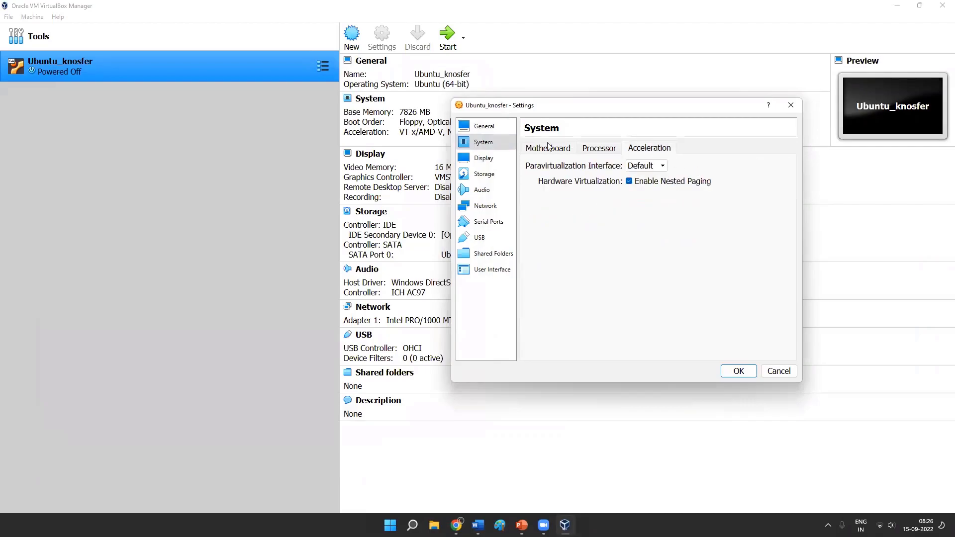
{"action": "left_click", "coordinate": [644, 170]}
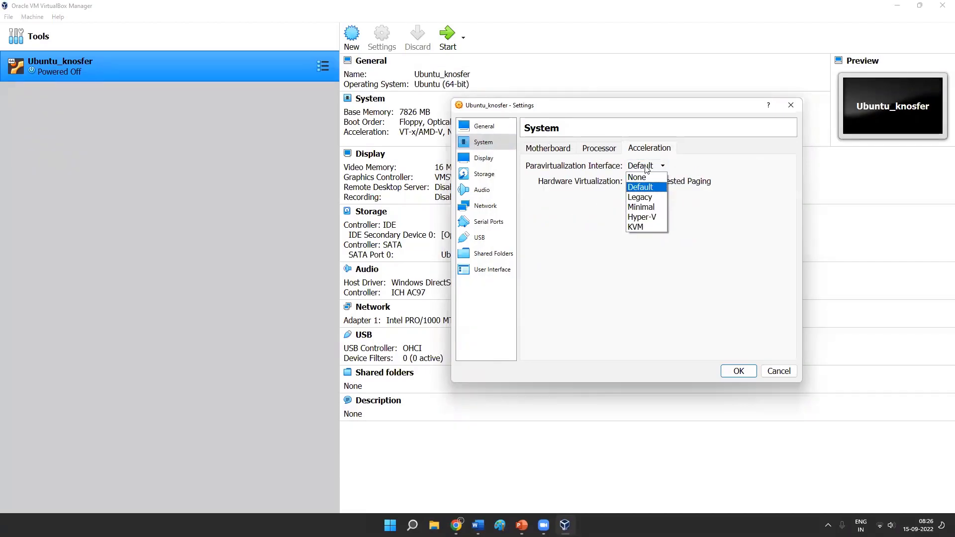
{"action": "left_click", "coordinate": [686, 242]}
{"action": "left_click", "coordinate": [600, 149]}
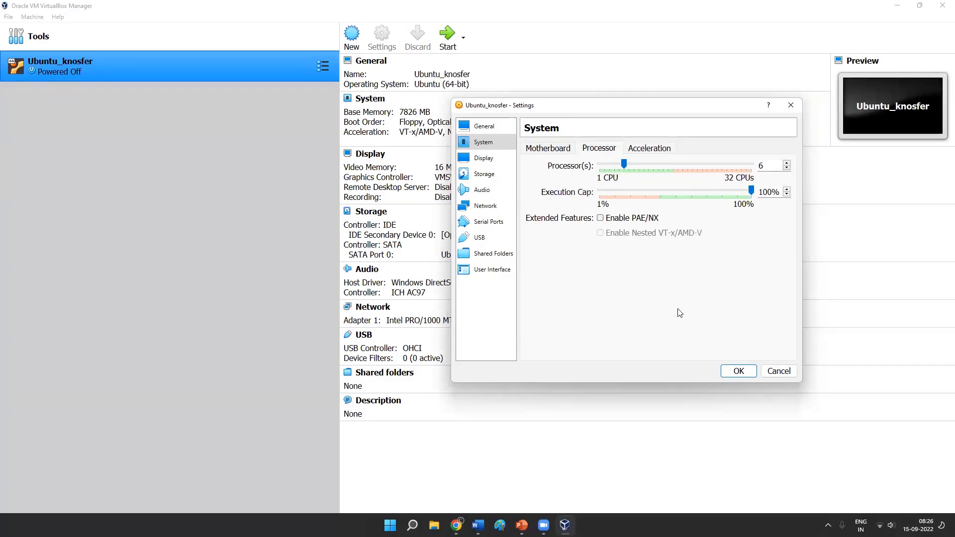
{"action": "left_click", "coordinate": [486, 176]}
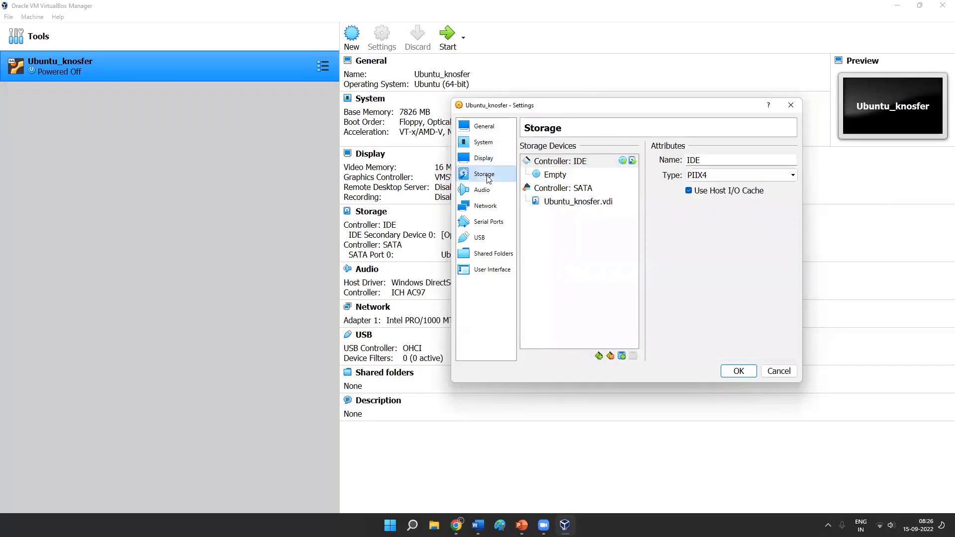
{"action": "left_click", "coordinate": [504, 128]}
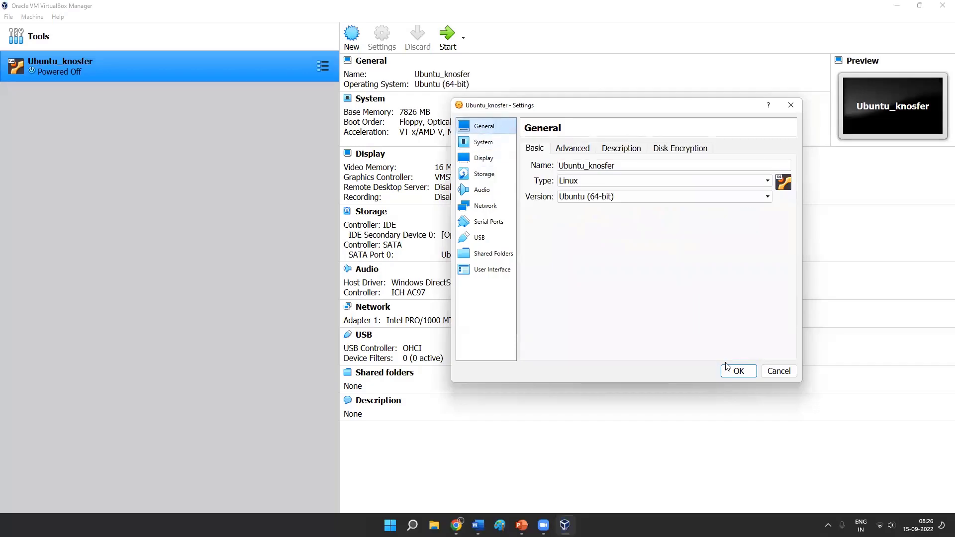
{"action": "left_click", "coordinate": [483, 143]}
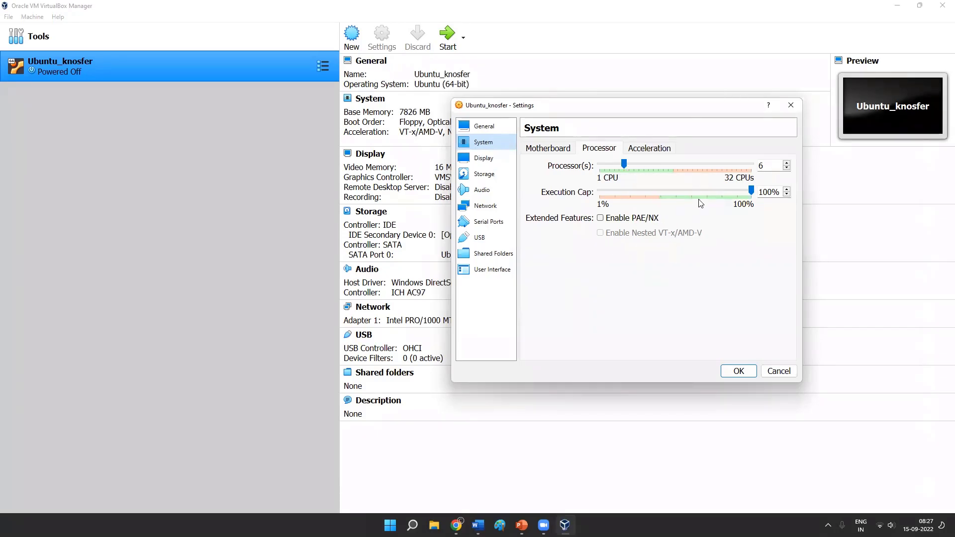
{"action": "left_click", "coordinate": [739, 371]}
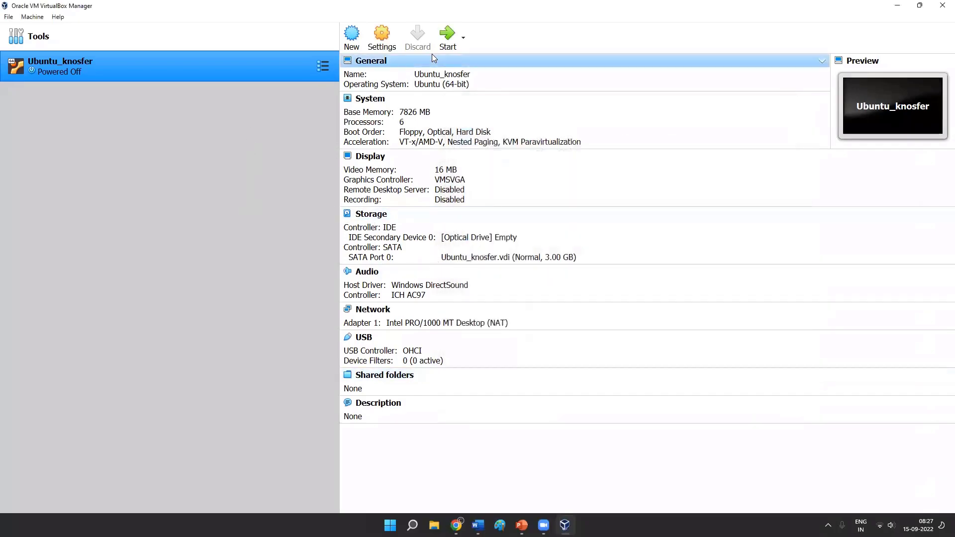
{"action": "left_click", "coordinate": [447, 34]}
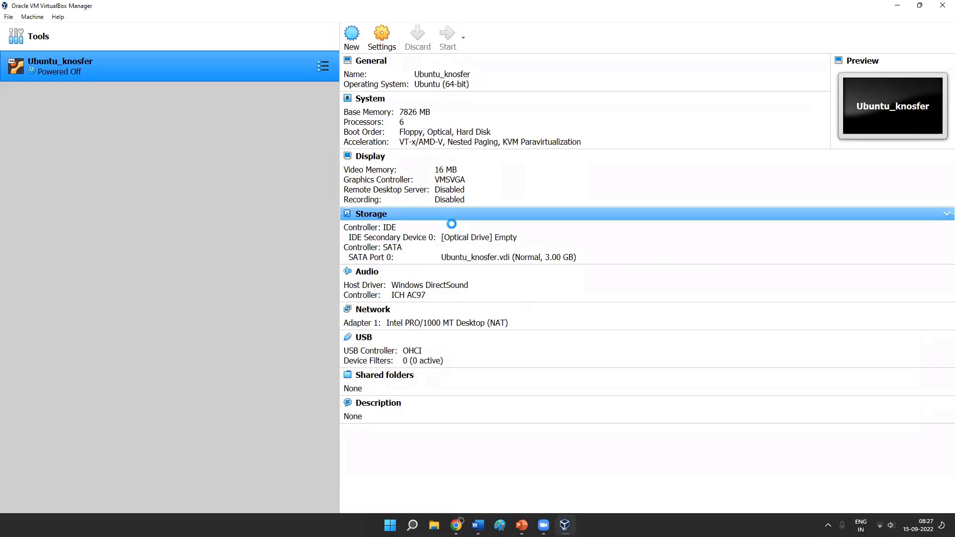
{"action": "left_click_drag", "start_coordinate": [427, 177], "coordinate": [465, 172]}
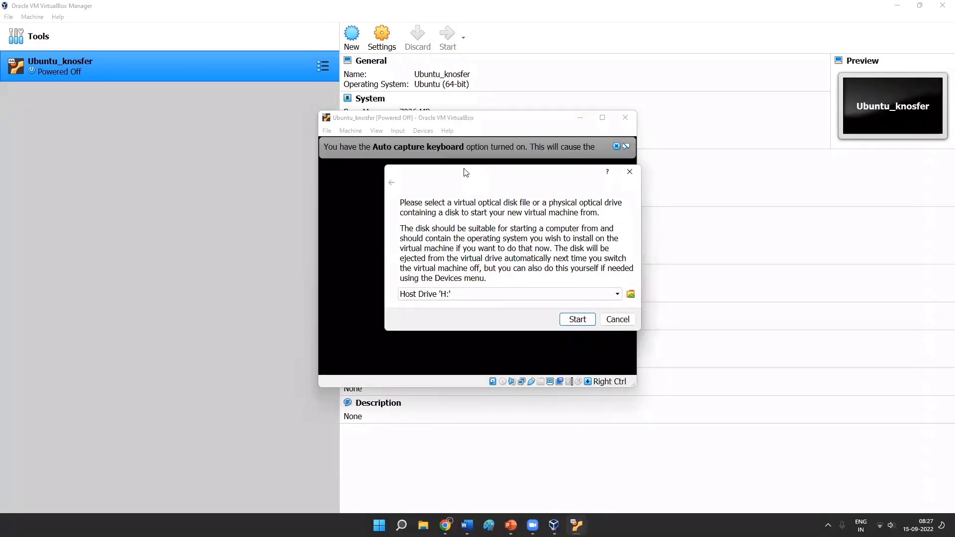
{"action": "left_click_drag", "start_coordinate": [465, 173], "coordinate": [420, 160]}
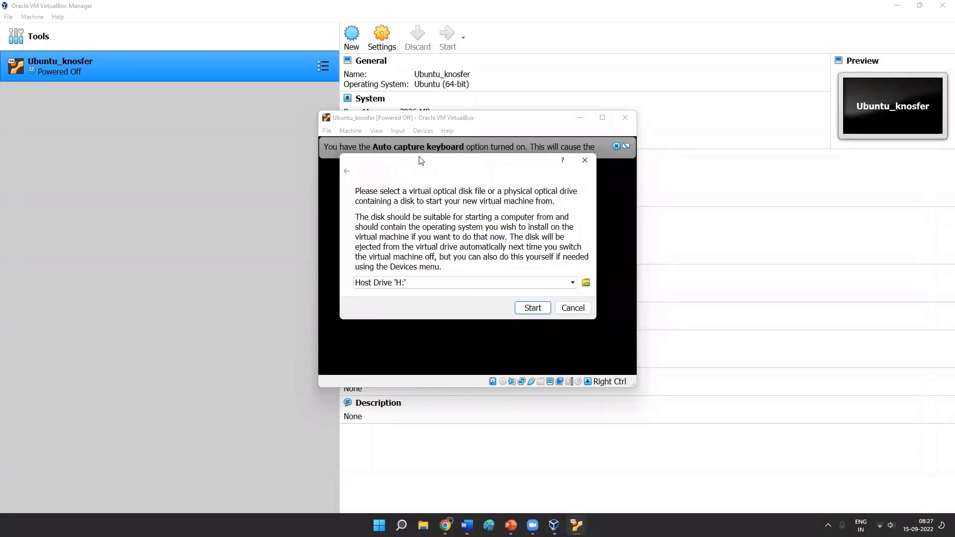
{"action": "left_click", "coordinate": [586, 282]}
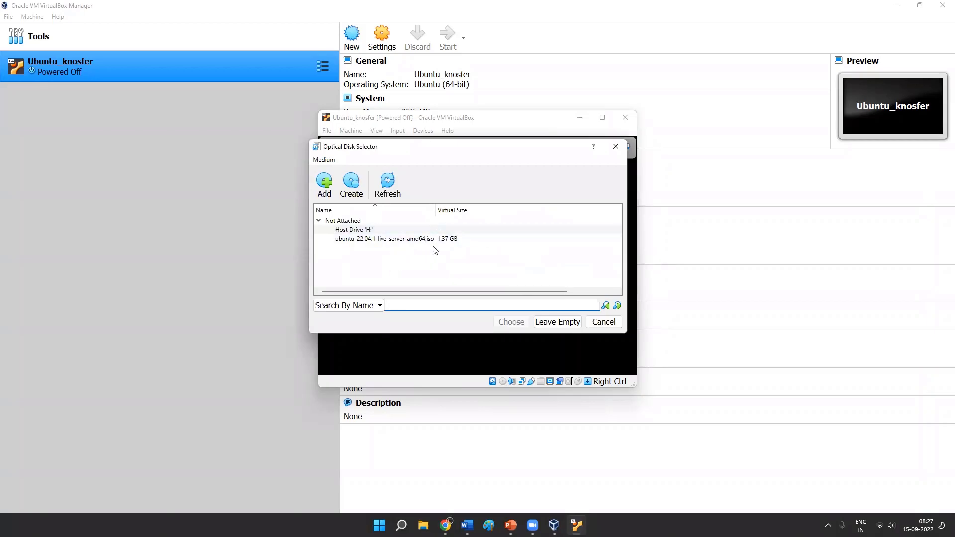
{"action": "left_click", "coordinate": [616, 147]}
{"action": "left_click", "coordinate": [560, 283]}
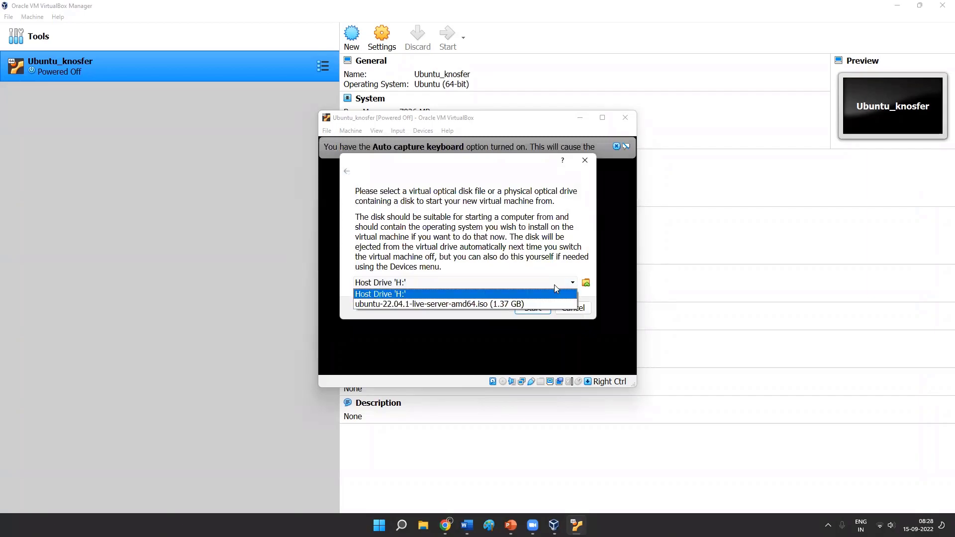
{"action": "left_click", "coordinate": [585, 161]}
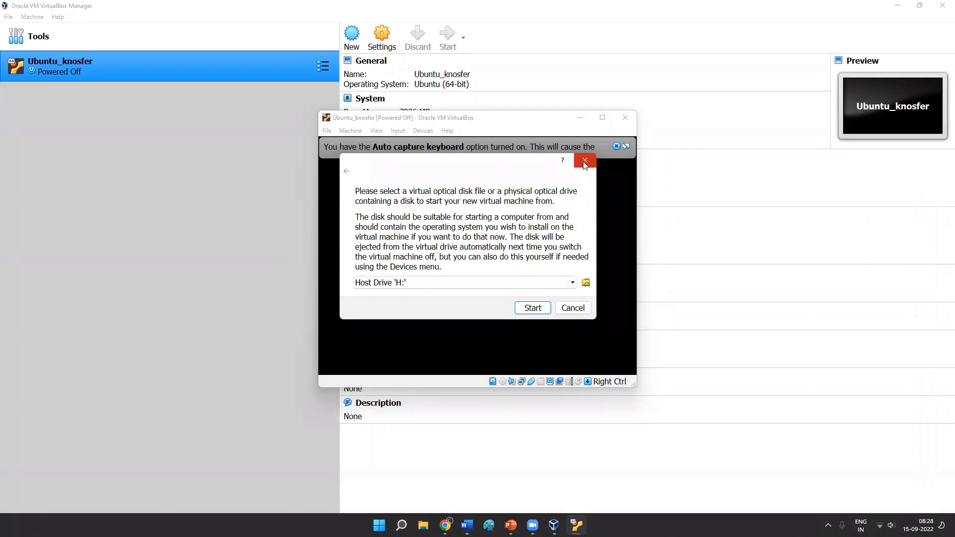
{"action": "left_click", "coordinate": [585, 161]}
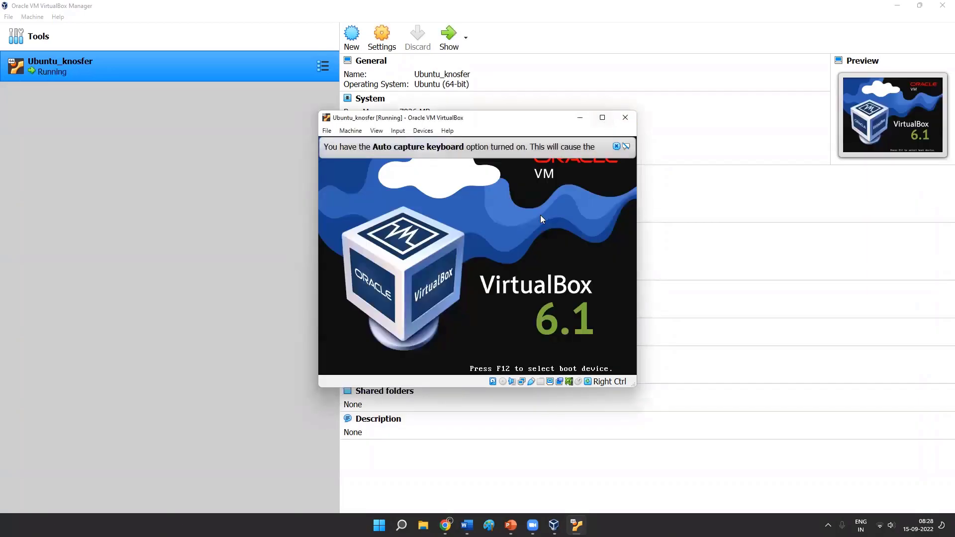
{"action": "left_click", "coordinate": [625, 118]}
{"action": "left_click", "coordinate": [446, 268]}
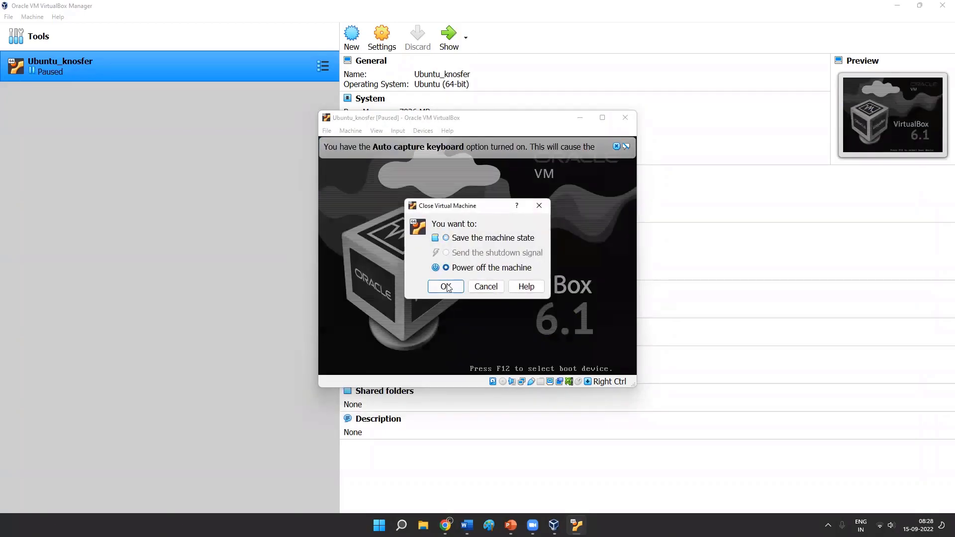
{"action": "left_click", "coordinate": [448, 287]}
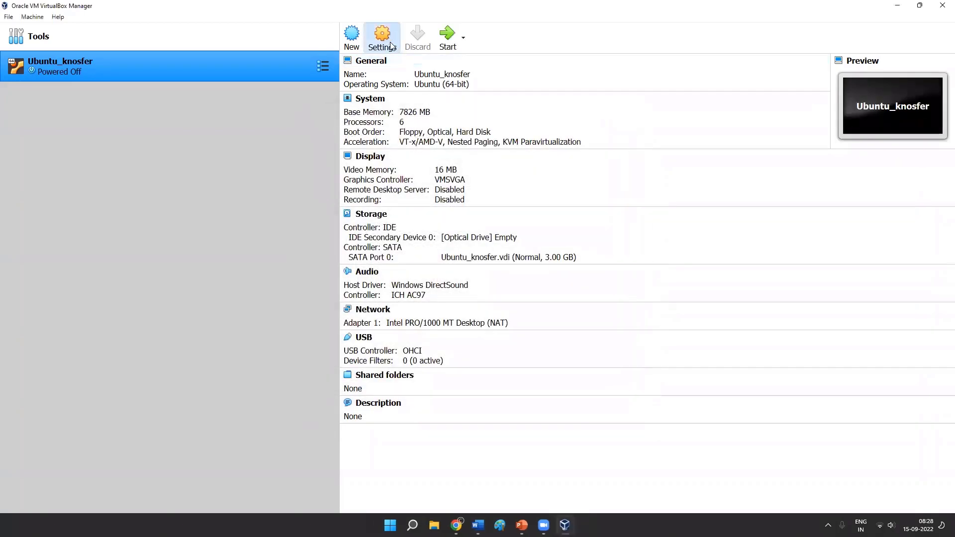
- Load the ubuntu-22.04.1-live-server-amd64 image from D:\software into the machine's empty IDE optical drive and save the settings
{"action": "left_click", "coordinate": [388, 37]}
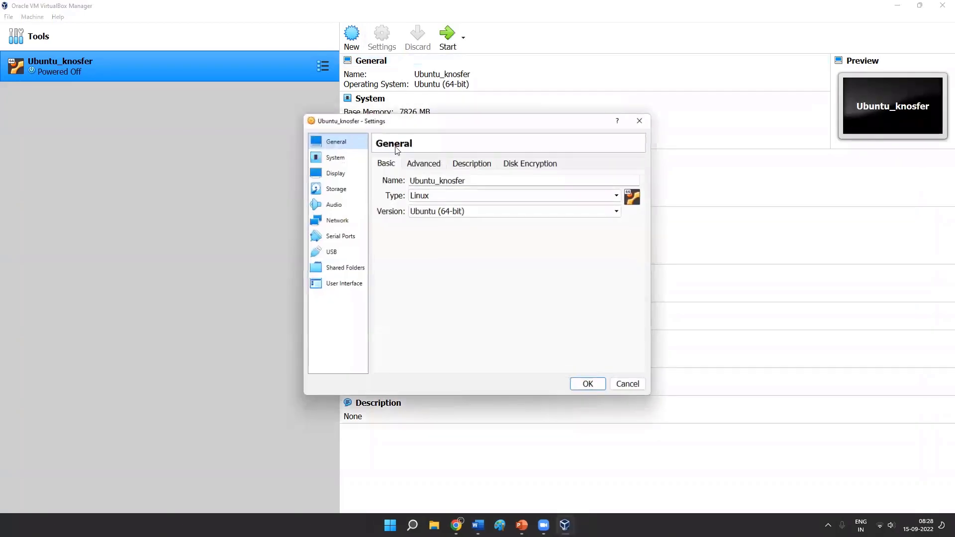
{"action": "left_click", "coordinate": [335, 189]}
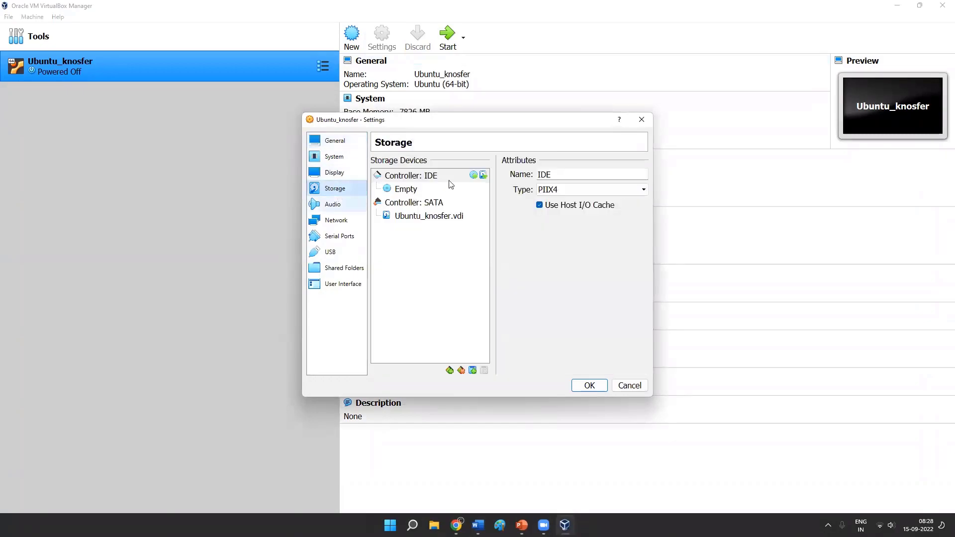
{"action": "left_click", "coordinate": [423, 190]}
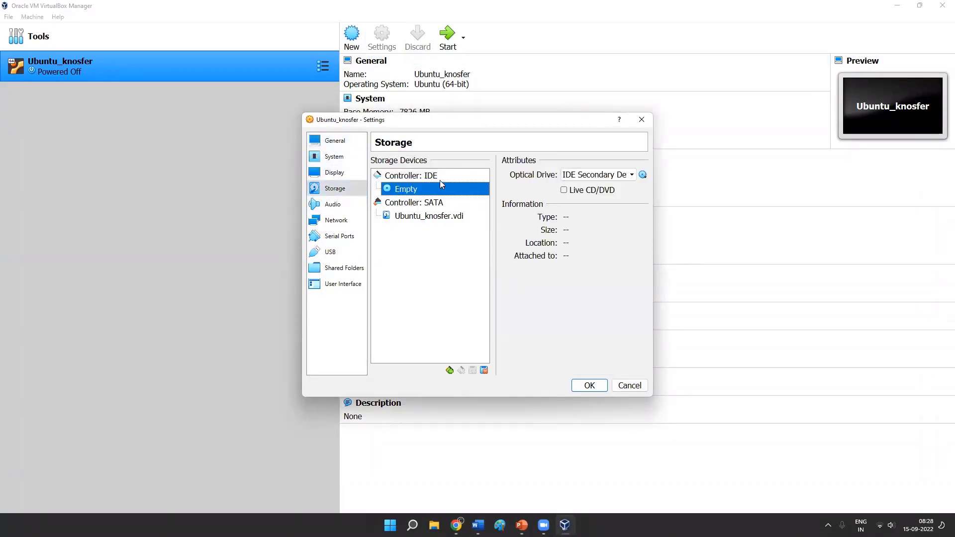
{"action": "left_click", "coordinate": [643, 176]}
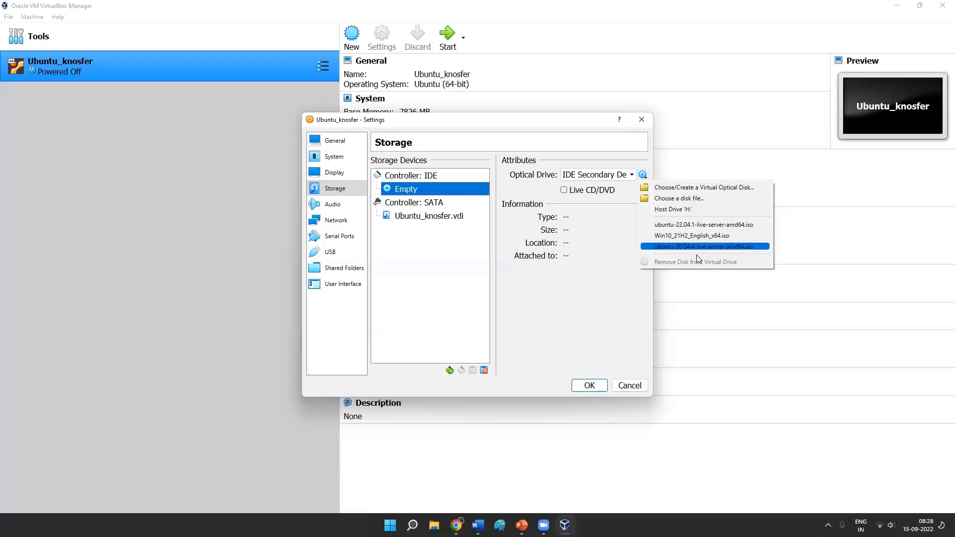
{"action": "left_click", "coordinate": [692, 188]}
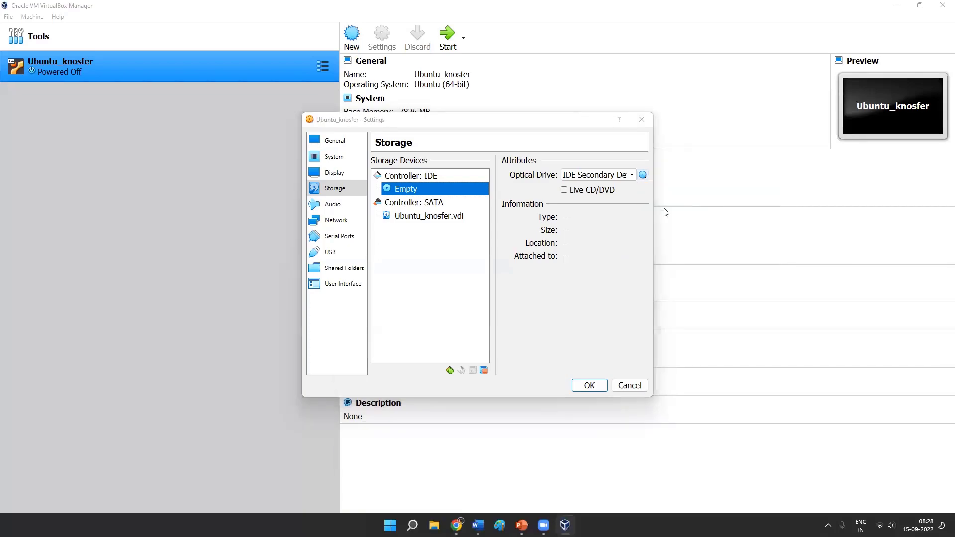
{"action": "left_click", "coordinate": [533, 97]}
{"action": "type", "text": "software"}
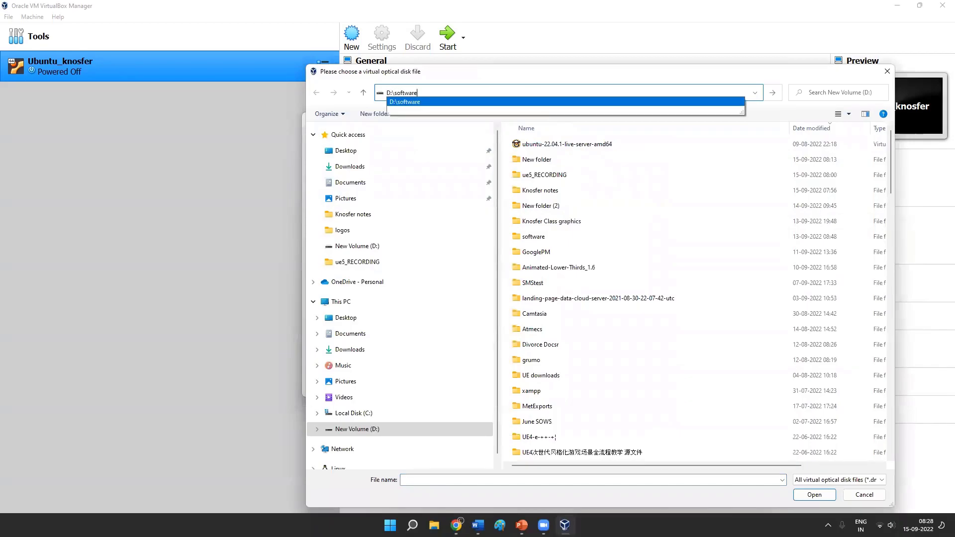
{"action": "left_click", "coordinate": [541, 102]}
{"action": "left_click", "coordinate": [556, 144]}
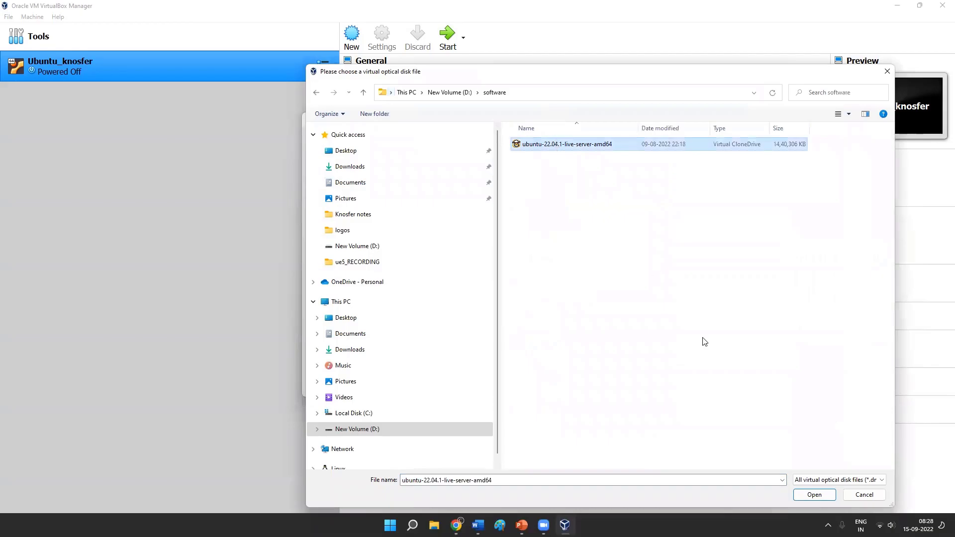
{"action": "left_click", "coordinate": [809, 495]}
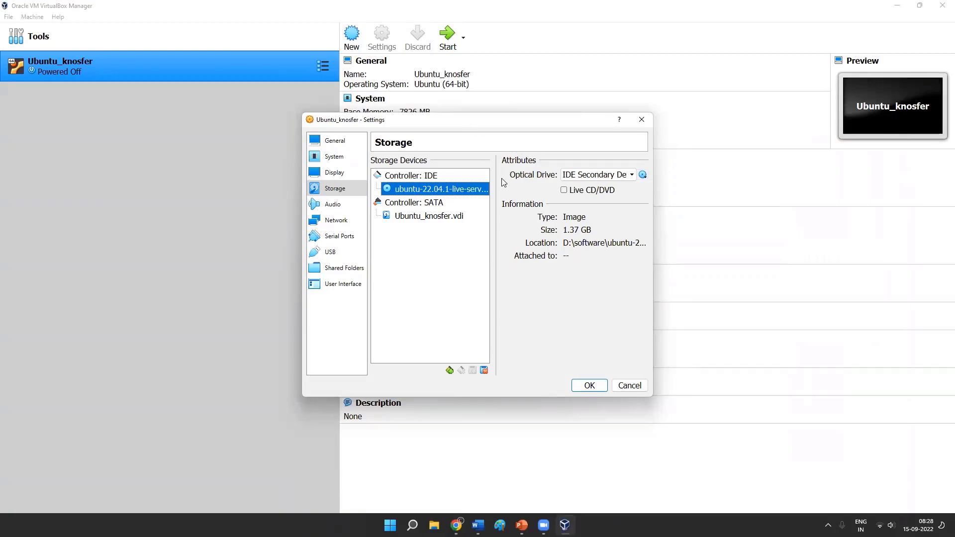
{"action": "left_click", "coordinate": [592, 386]}
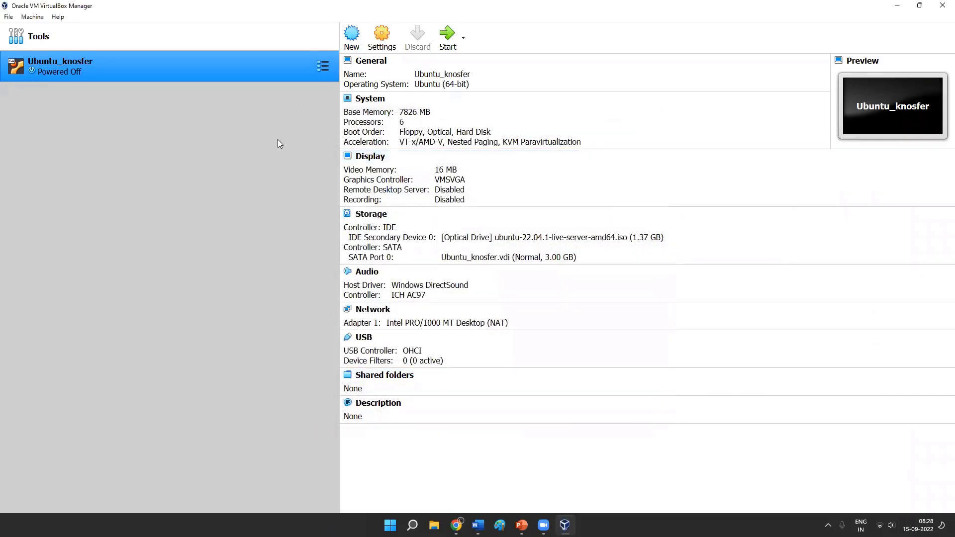
- Start the Ubuntu_knosfer machine and boot the Try or Install Ubuntu Server entry from the GRUB menu
{"action": "left_click", "coordinate": [447, 35]}
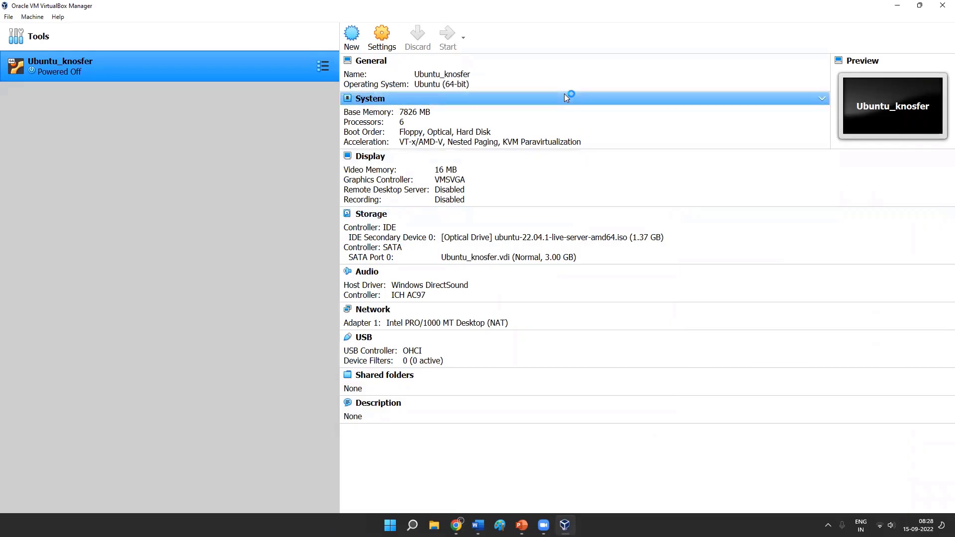
{"action": "left_click", "coordinate": [617, 146]}
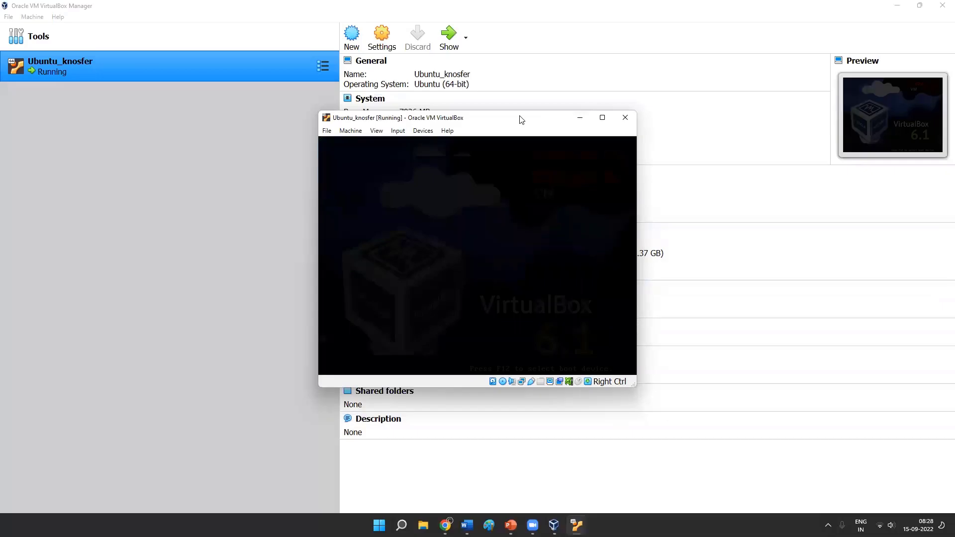
{"action": "left_click_drag", "start_coordinate": [521, 120], "coordinate": [521, 97]}
{"action": "key", "text": "Down"}
{"action": "key", "text": "Up"}
{"action": "key", "text": "Down"}
{"action": "key", "text": "Up"}
{"action": "key", "text": "Down"}
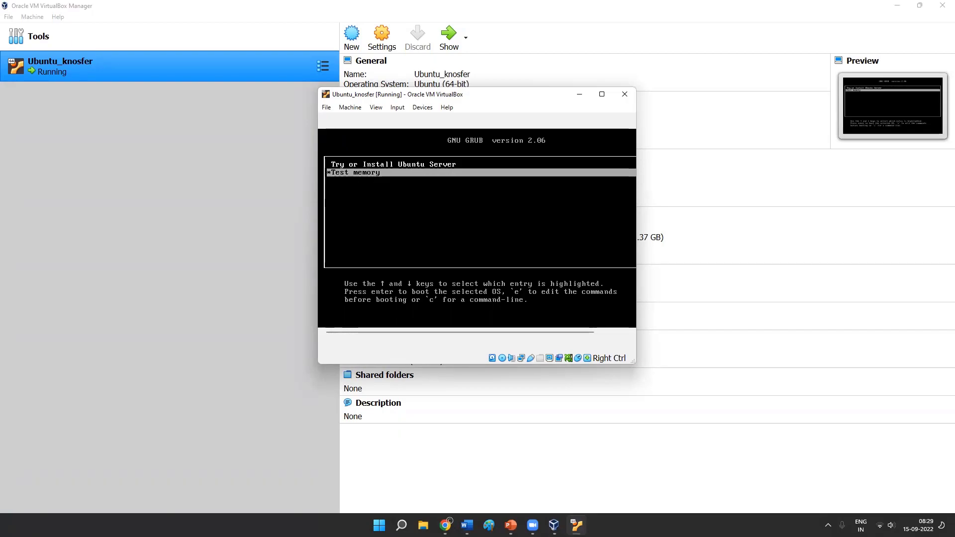
{"action": "key", "text": "Up"}
{"action": "key", "text": "Return"}
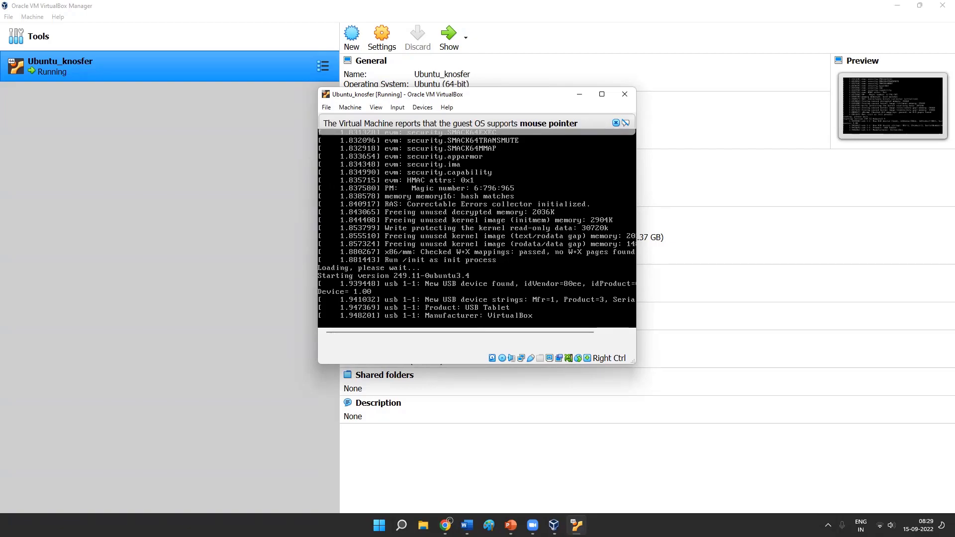
- Maximize the running machine's window, switch it to full-screen mode and dismiss the mouse pointer integration notice
{"action": "left_click", "coordinate": [606, 98]}
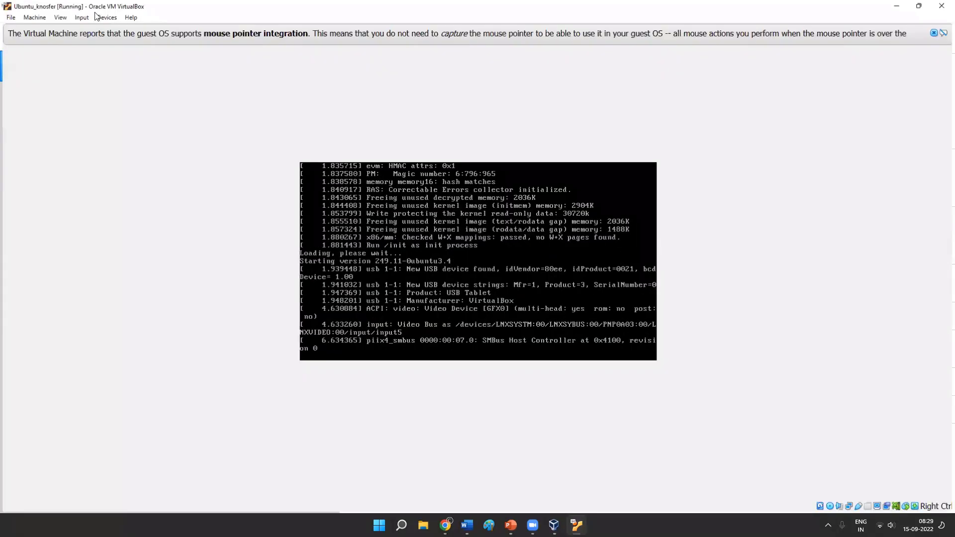
{"action": "left_click", "coordinate": [57, 18]}
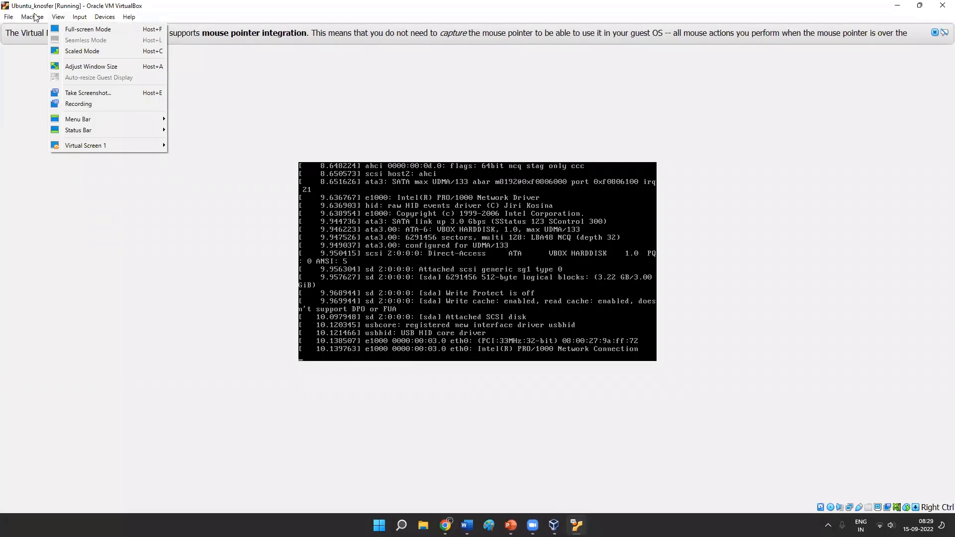
{"action": "mouse_move", "coordinate": [33, 19]}
{"action": "mouse_move", "coordinate": [104, 17]}
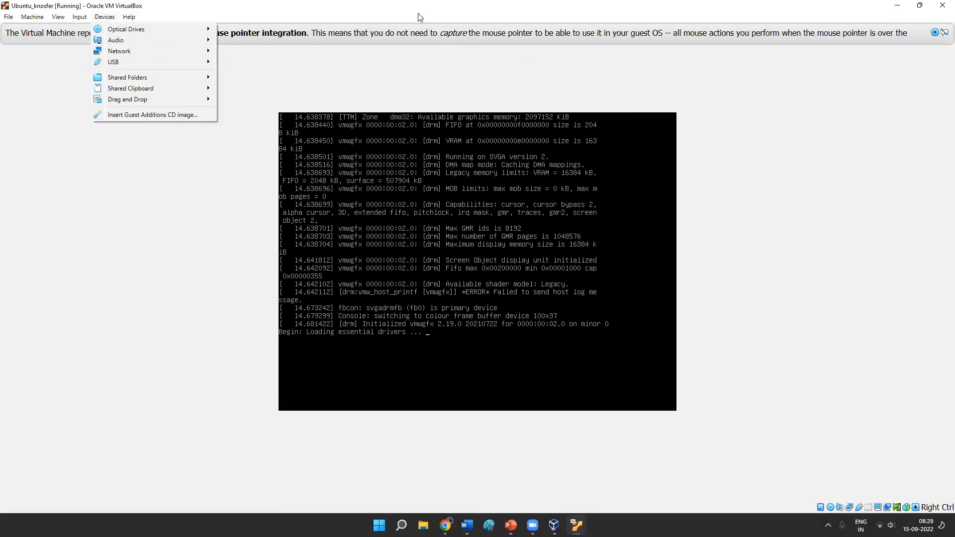
{"action": "left_click", "coordinate": [402, 8]}
{"action": "left_click", "coordinate": [82, 18]}
{"action": "mouse_move", "coordinate": [58, 17]}
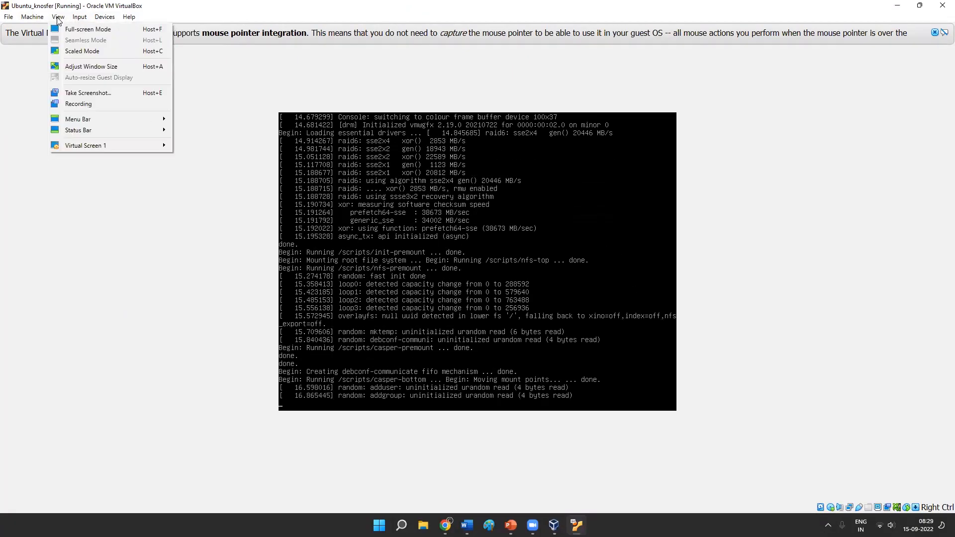
{"action": "left_click", "coordinate": [149, 29]}
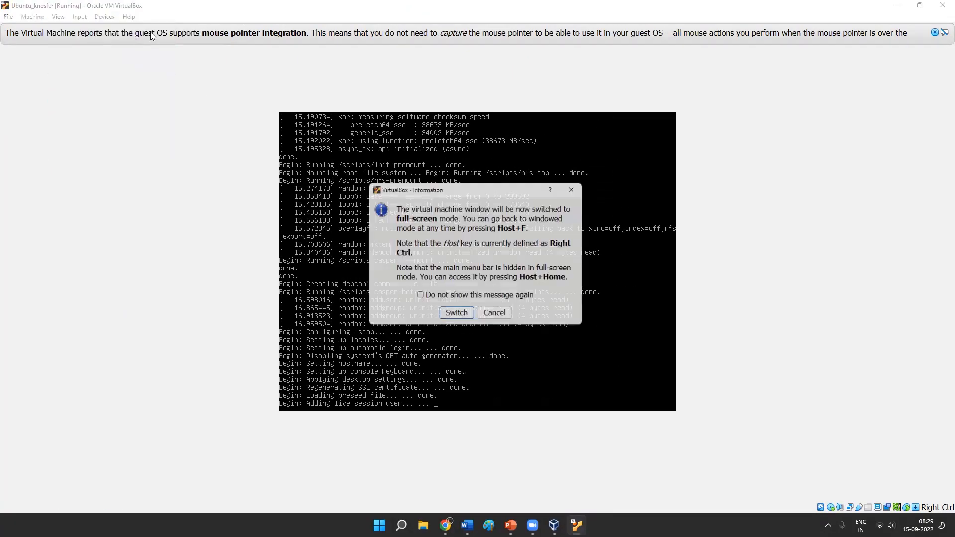
{"action": "left_click", "coordinate": [454, 318]}
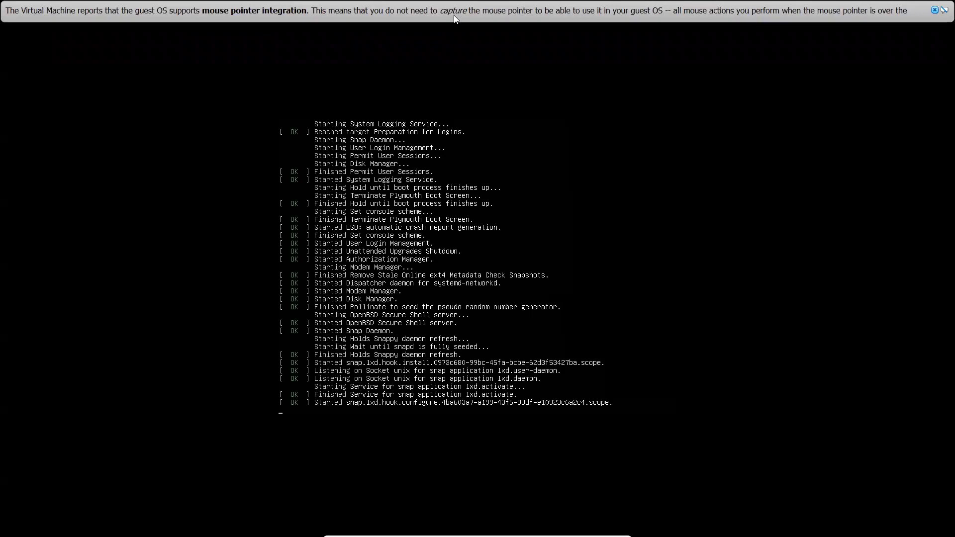
{"action": "left_click", "coordinate": [930, 17]}
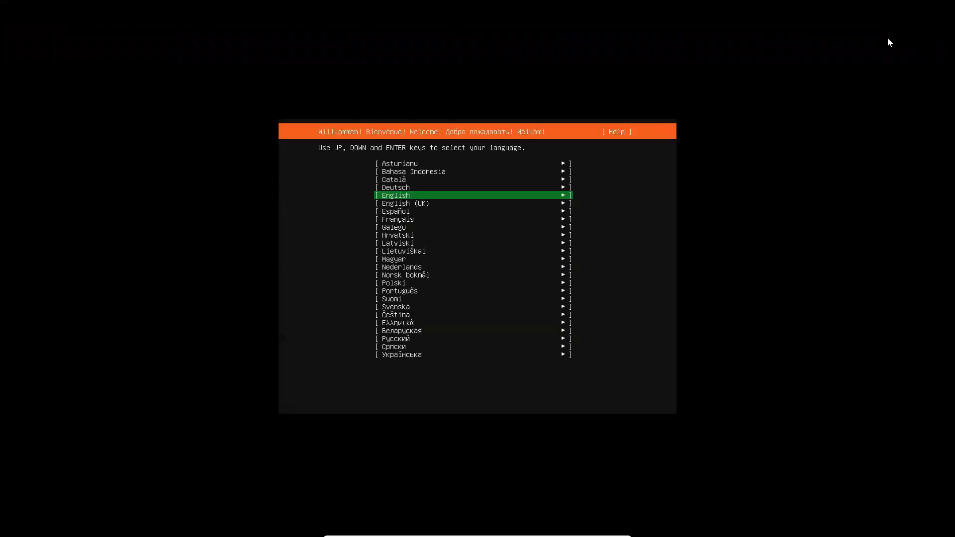
- Choose English as the installer language and accept the English (US) keyboard layout and variant
{"action": "key", "text": "Down"}
{"action": "key", "text": "Up"}
{"action": "key", "text": "Return"}
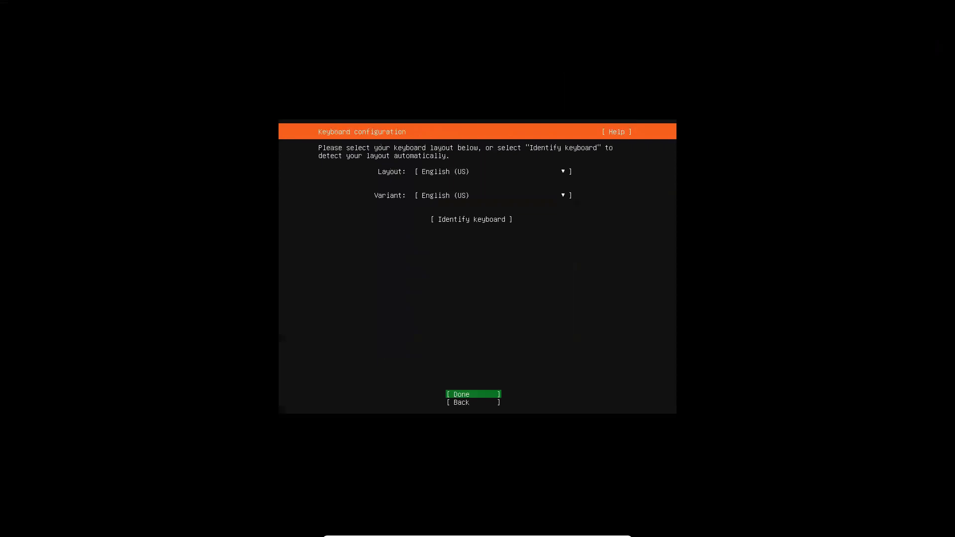
{"action": "key", "text": "Return"}
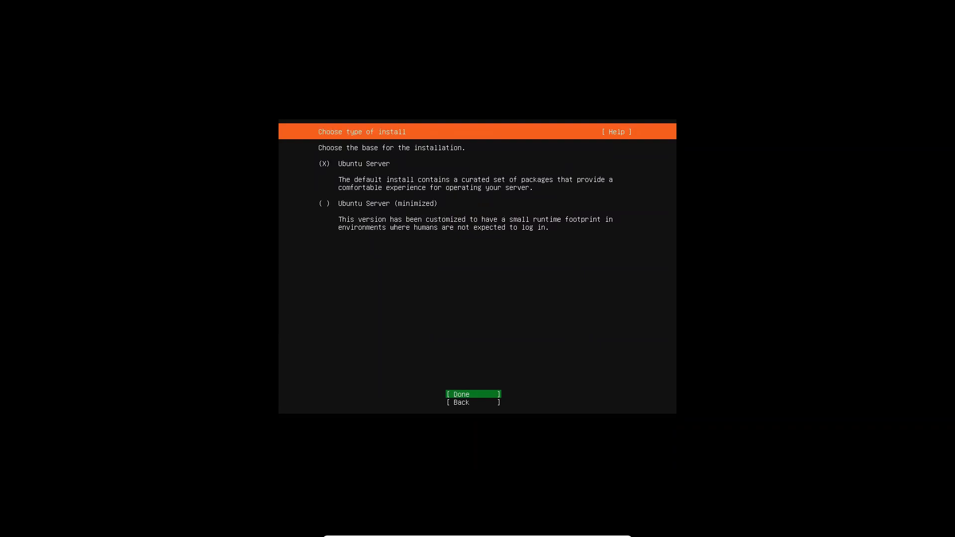
- Accept Ubuntu Server as the installation base, keep the default enp0s3 network connection, and leave the proxy address blank
{"action": "key", "text": "Return"}
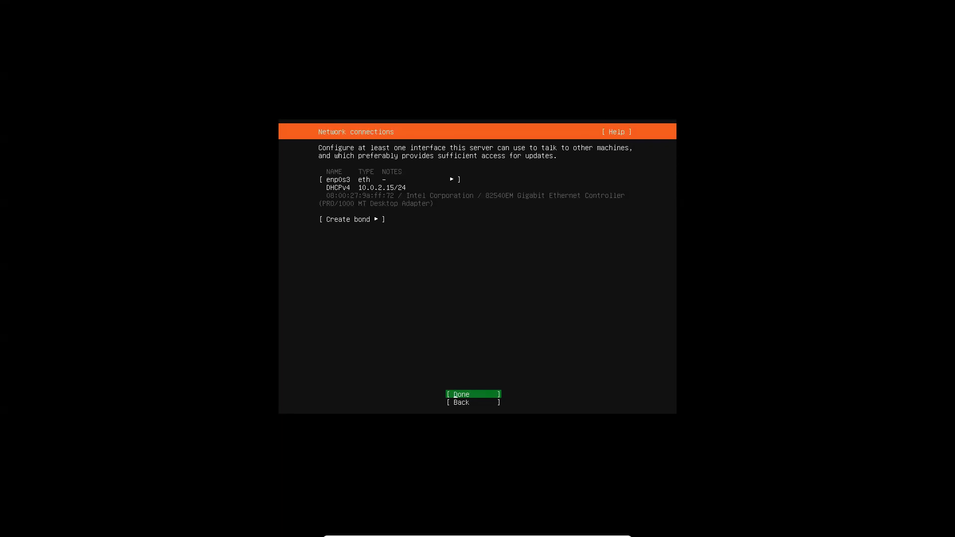
{"action": "key", "text": "Return"}
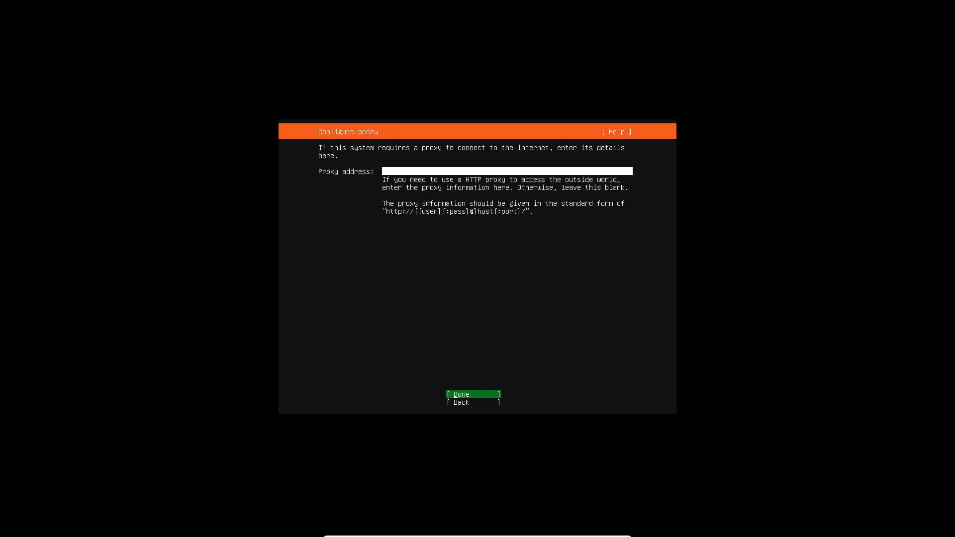
{"action": "key", "text": "Return"}
{"action": "key", "text": "Return"}
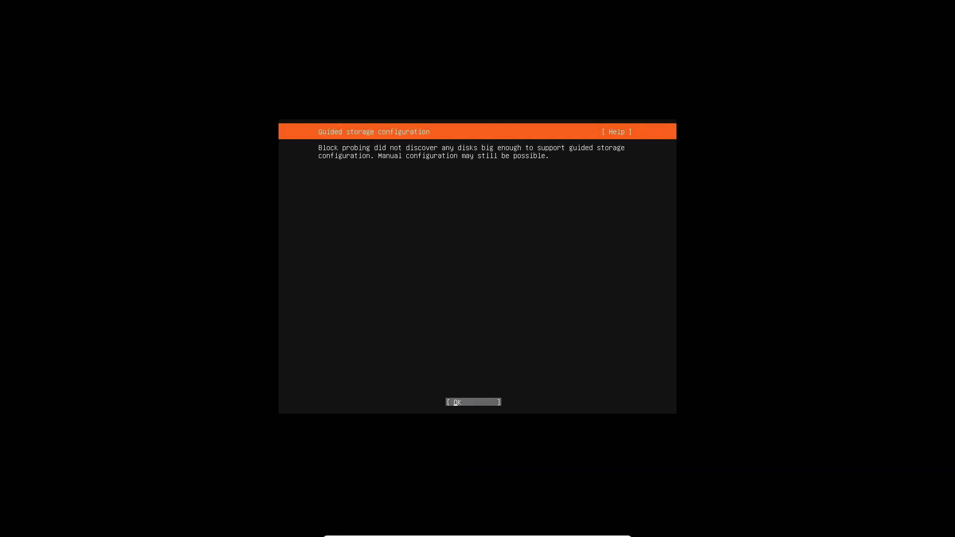
- Examine the available devices in the manual storage configuration and return to the guided storage configuration
{"action": "key", "text": "Return"}
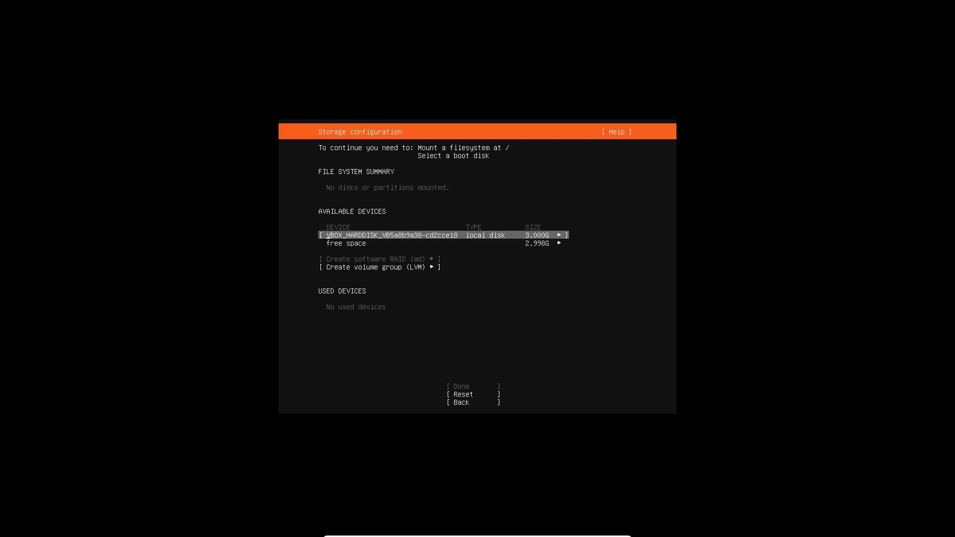
{"action": "key", "text": "Escape"}
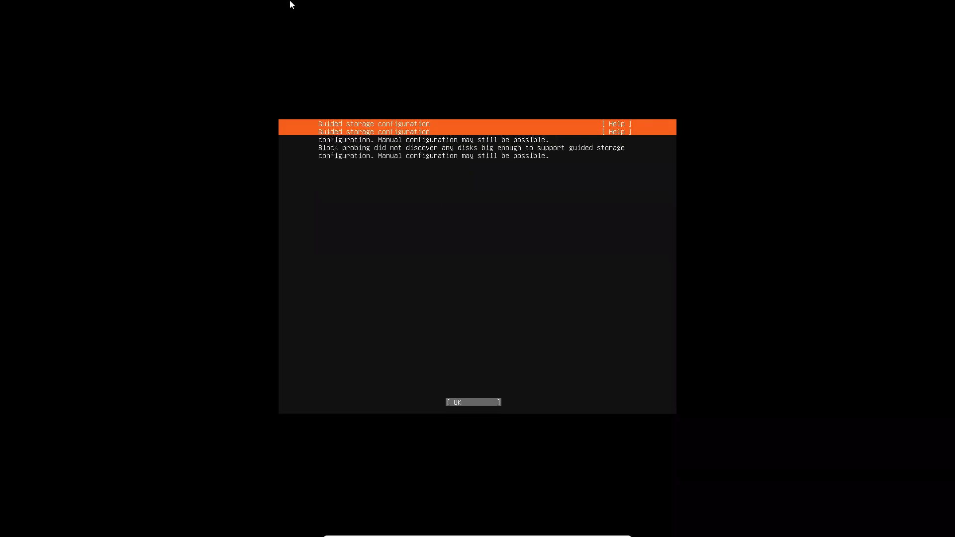
- Leave full-screen mode and power off the running Ubuntu_knosfer machine
{"action": "mouse_move", "coordinate": [477, 536]}
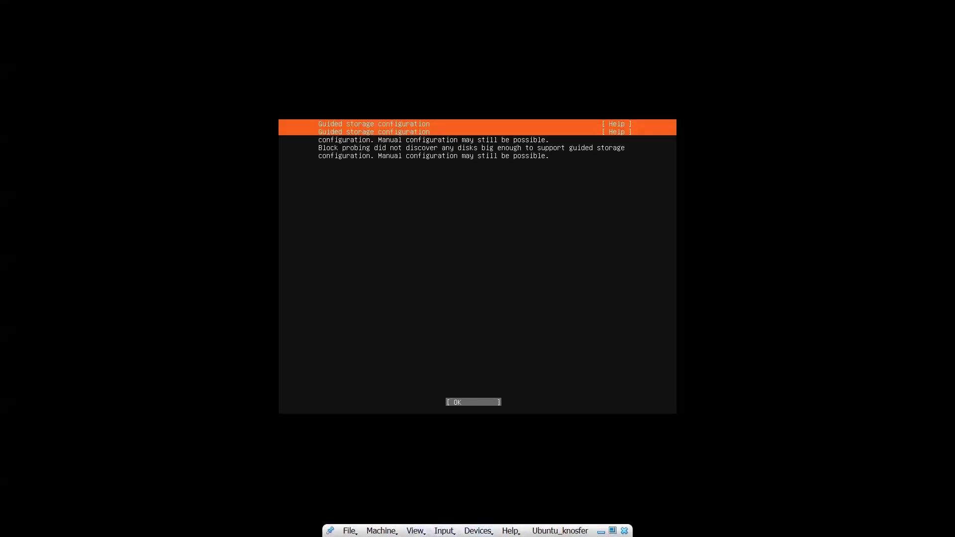
{"action": "left_click", "coordinate": [415, 531]}
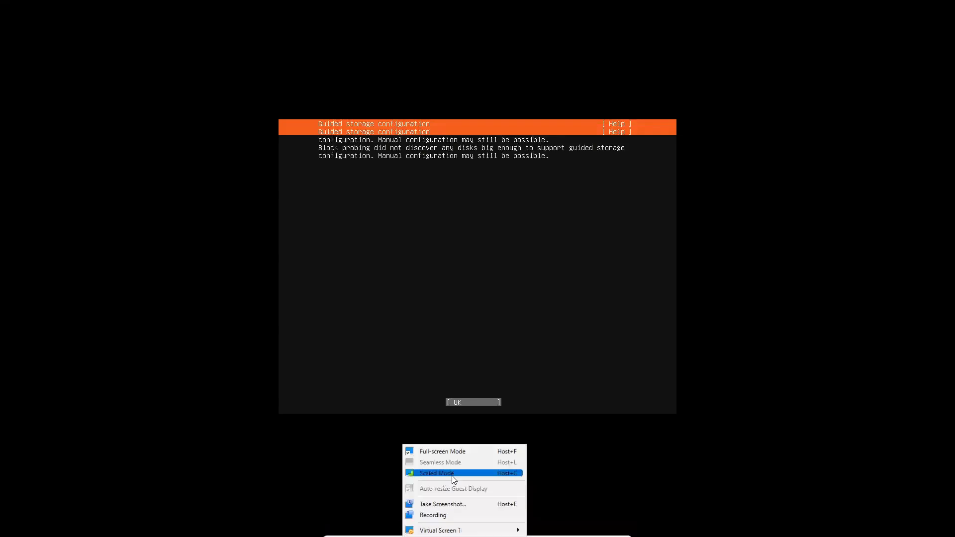
{"action": "left_click", "coordinate": [466, 453]}
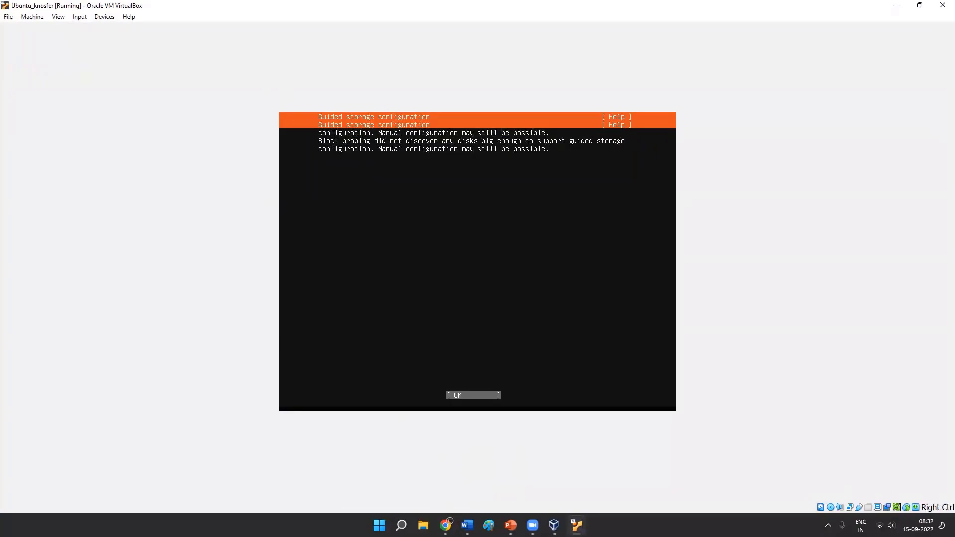
{"action": "left_click", "coordinate": [110, 19]}
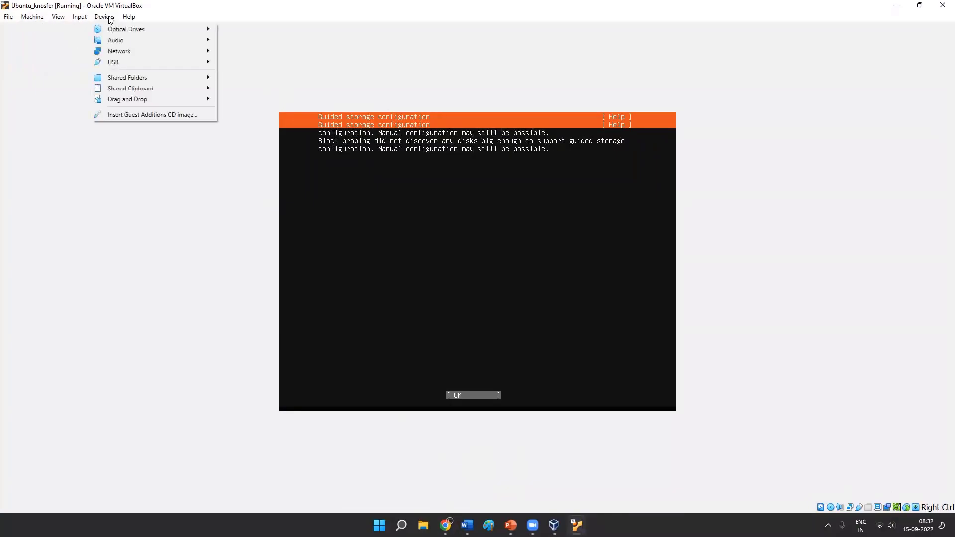
{"action": "mouse_move", "coordinate": [81, 20]}
{"action": "left_click", "coordinate": [859, 124]}
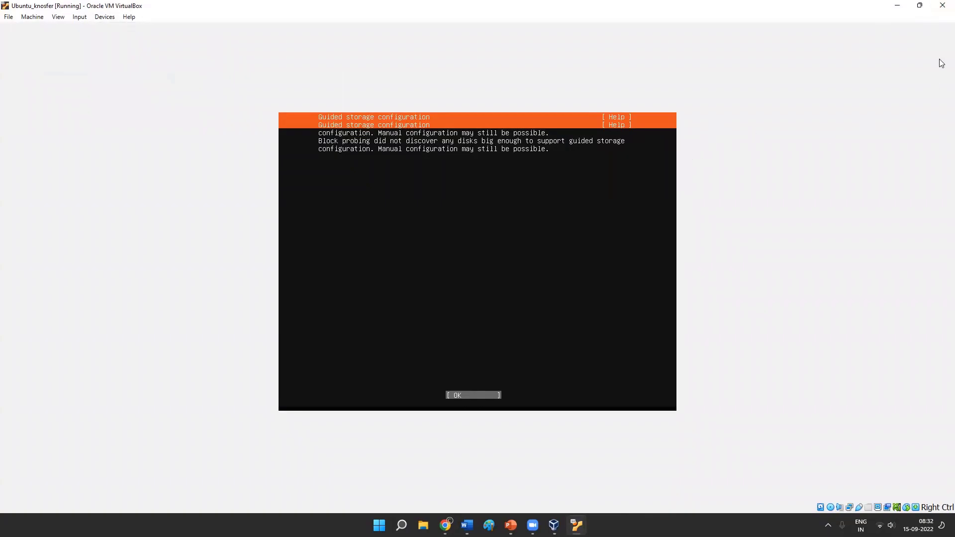
{"action": "left_click", "coordinate": [943, 5]}
{"action": "left_click", "coordinate": [453, 292]}
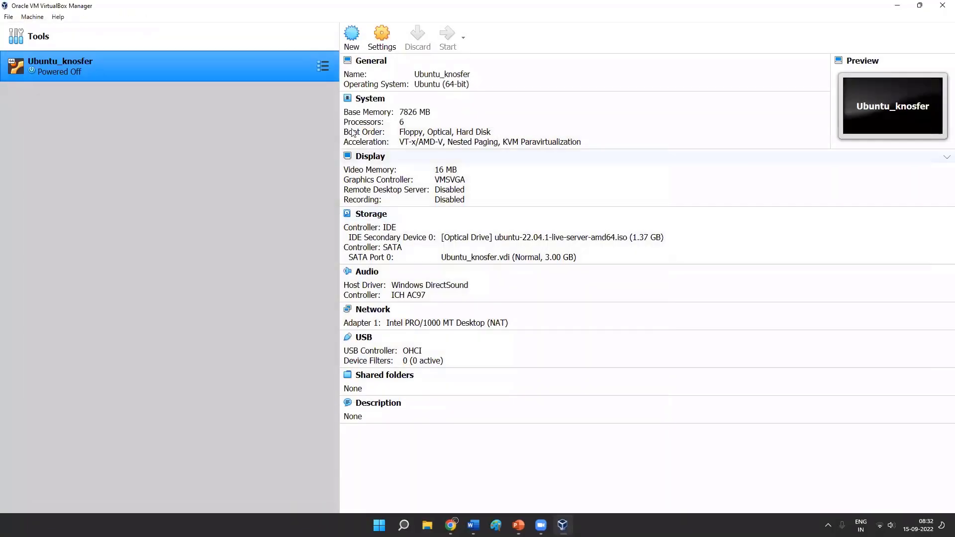
- Examine the details of the Ubuntu_knosfer.vdi disk in the machine's storage settings and close the settings
{"action": "left_click", "coordinate": [381, 37]}
{"action": "left_click", "coordinate": [341, 193]}
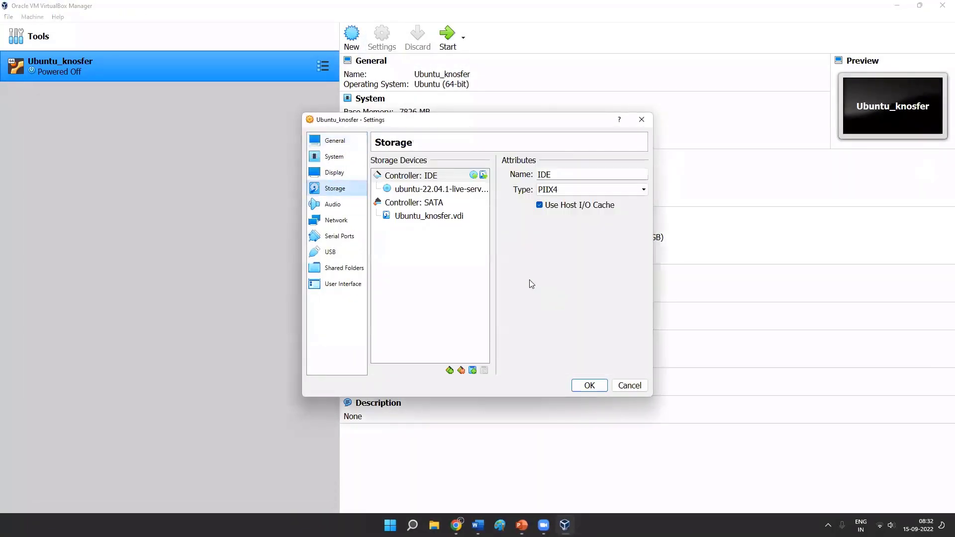
{"action": "left_click", "coordinate": [452, 217]}
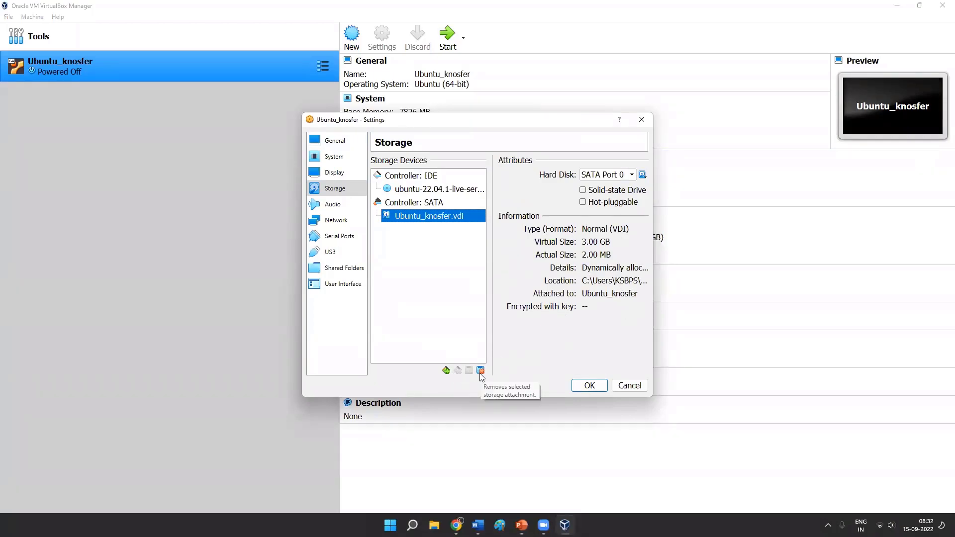
{"action": "left_click", "coordinate": [642, 119]}
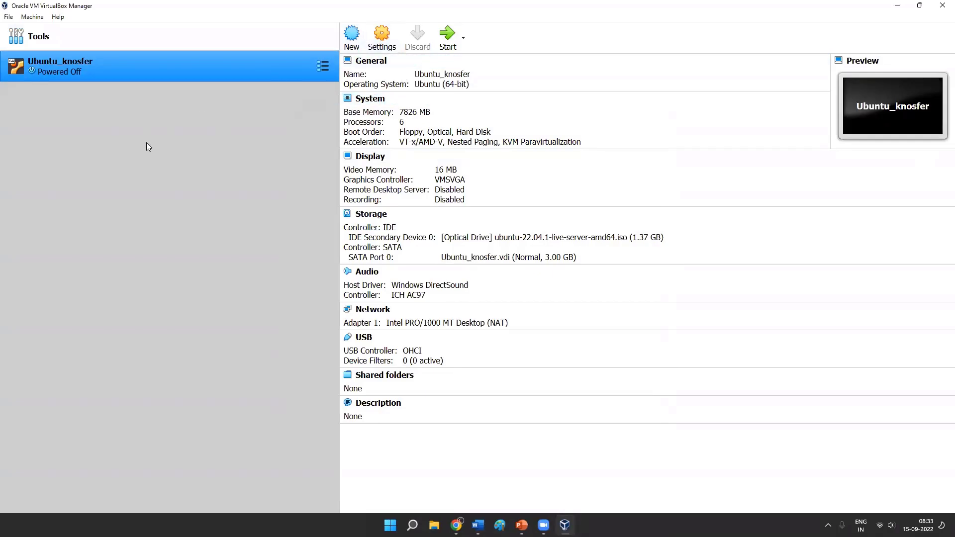
- Remove the Ubuntu_knosfer.vdi disk attachment from the SATA controller in the machine's storage settings
{"action": "left_click", "coordinate": [381, 42]}
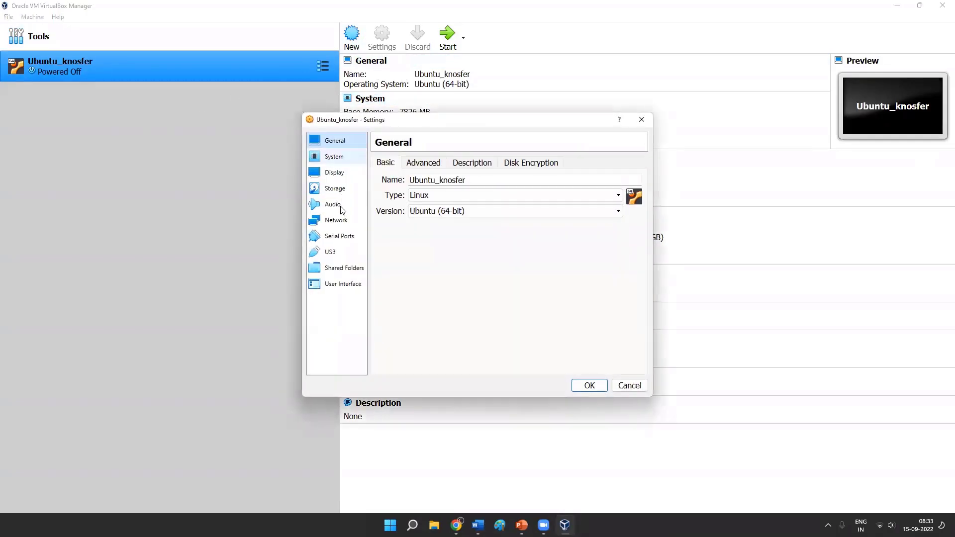
{"action": "left_click", "coordinate": [343, 192]}
{"action": "left_click", "coordinate": [441, 219]}
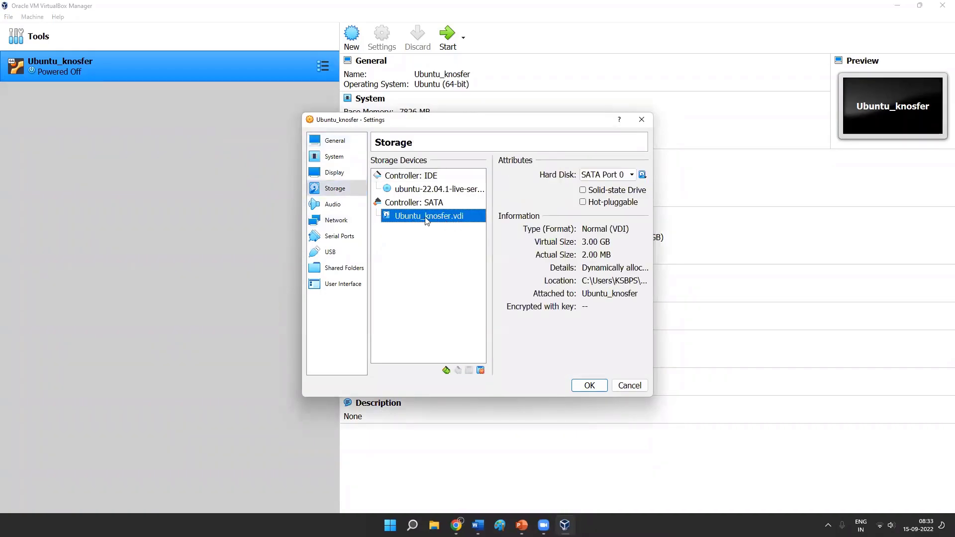
{"action": "left_click", "coordinate": [480, 370]}
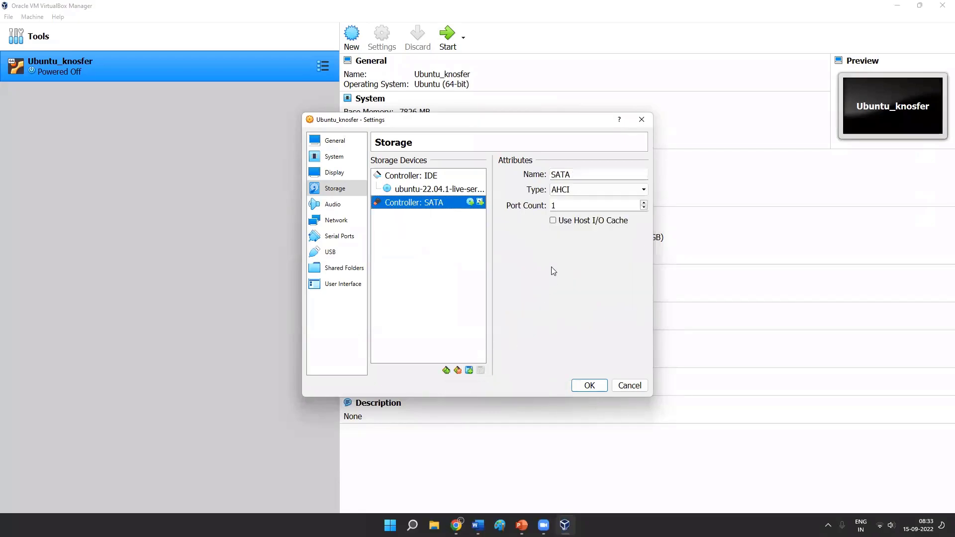
- Add an LsiLogic (Default SCSI) storage controller, keep its LsiLogic type, and save the settings
{"action": "left_click", "coordinate": [446, 370]}
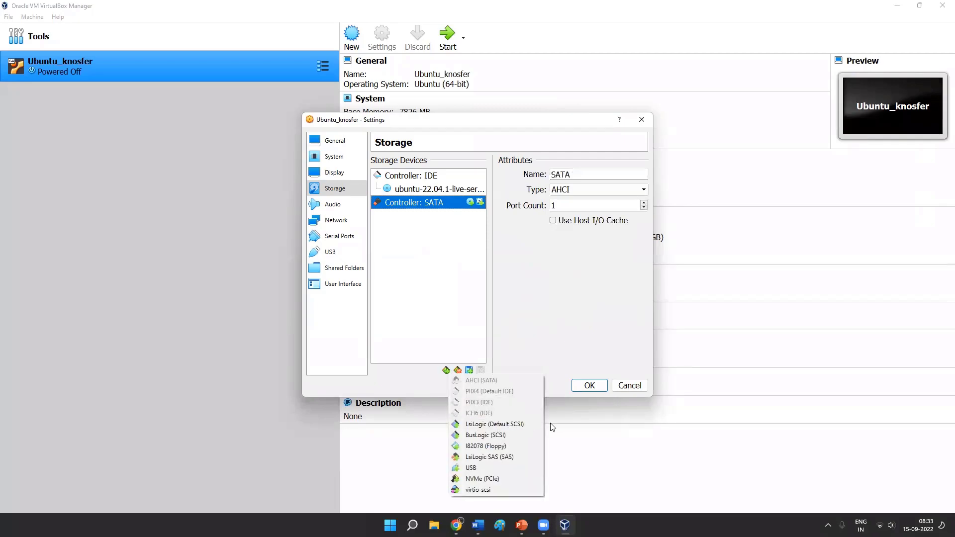
{"action": "left_click", "coordinate": [511, 425]}
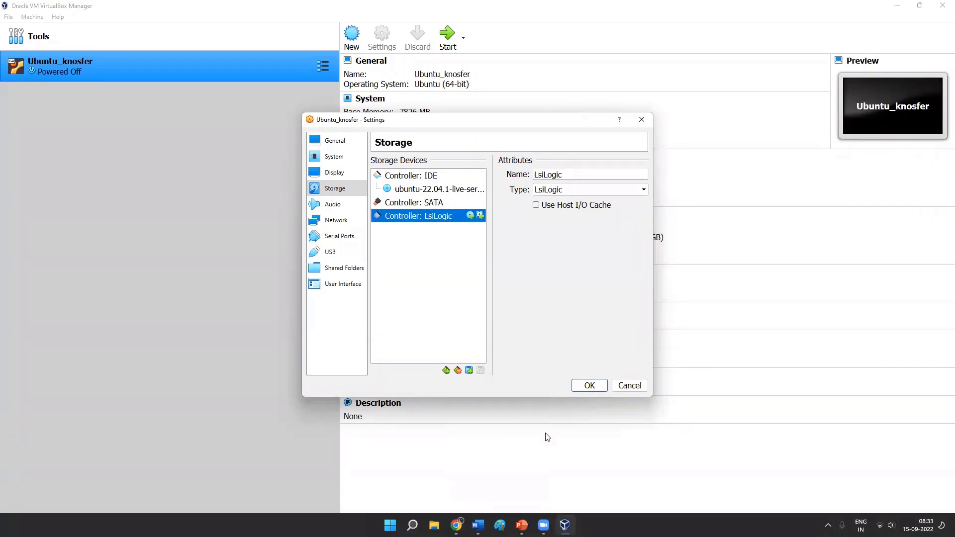
{"action": "left_click", "coordinate": [624, 189]}
{"action": "left_click", "coordinate": [599, 369]}
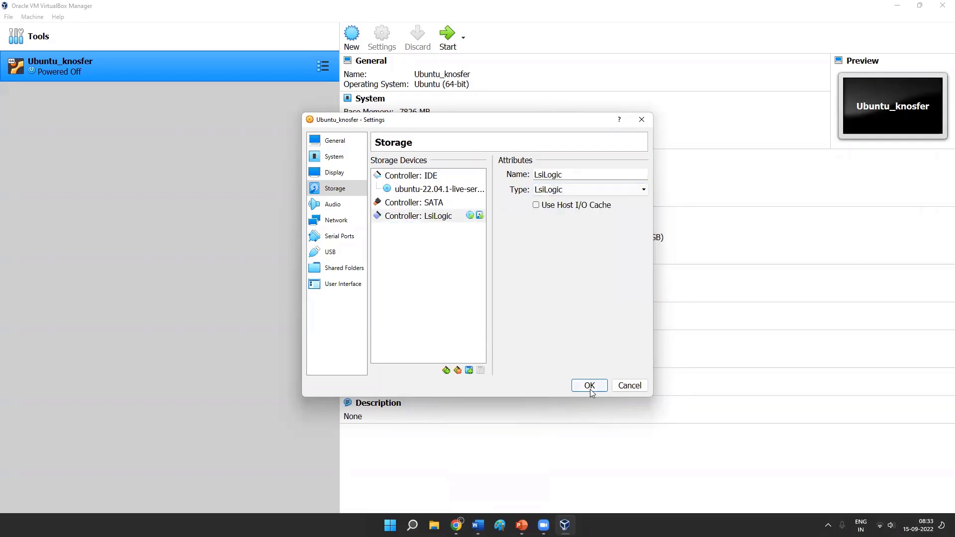
{"action": "left_click", "coordinate": [599, 389]}
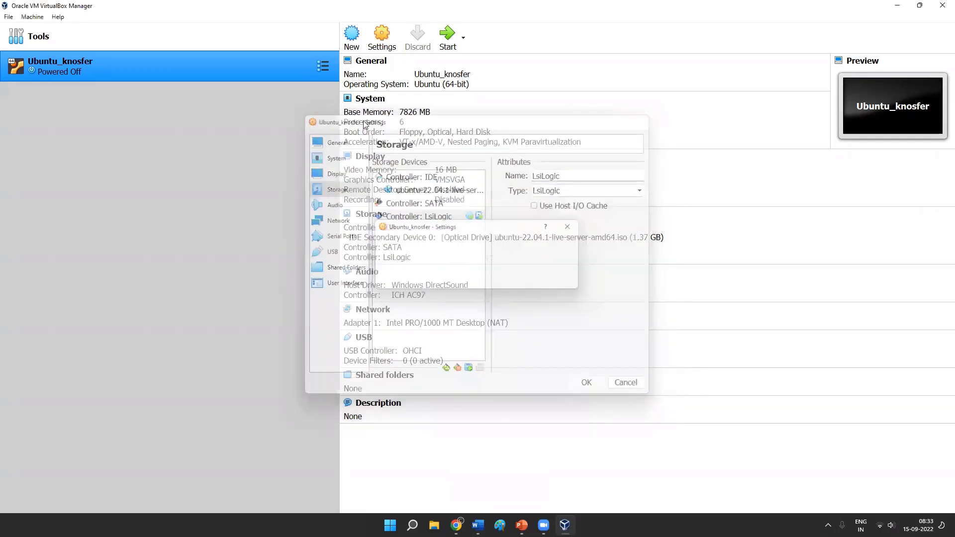
- Reopen Ubuntu_knosfer's storage settings and view the optical disk images available for the SATA controller
{"action": "left_click", "coordinate": [380, 38]}
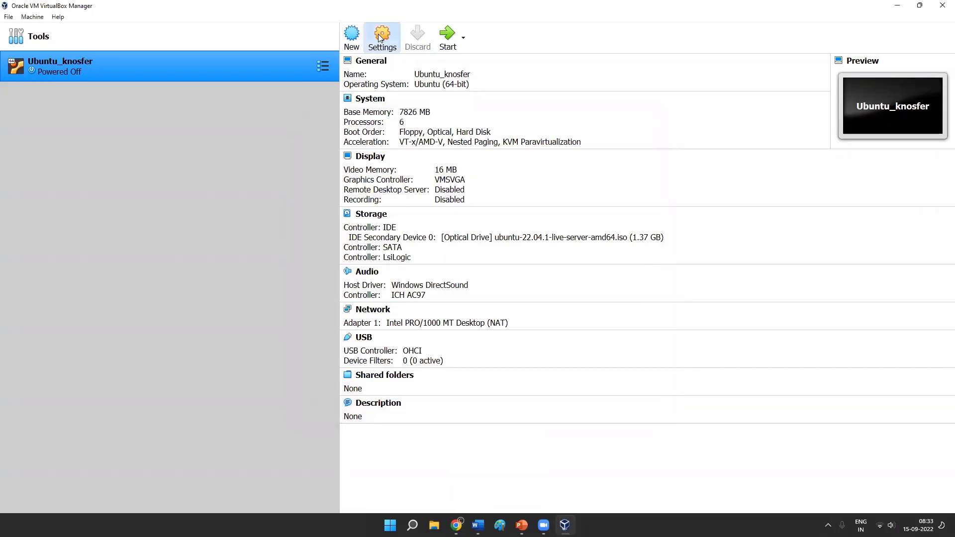
{"action": "left_click", "coordinate": [336, 189]}
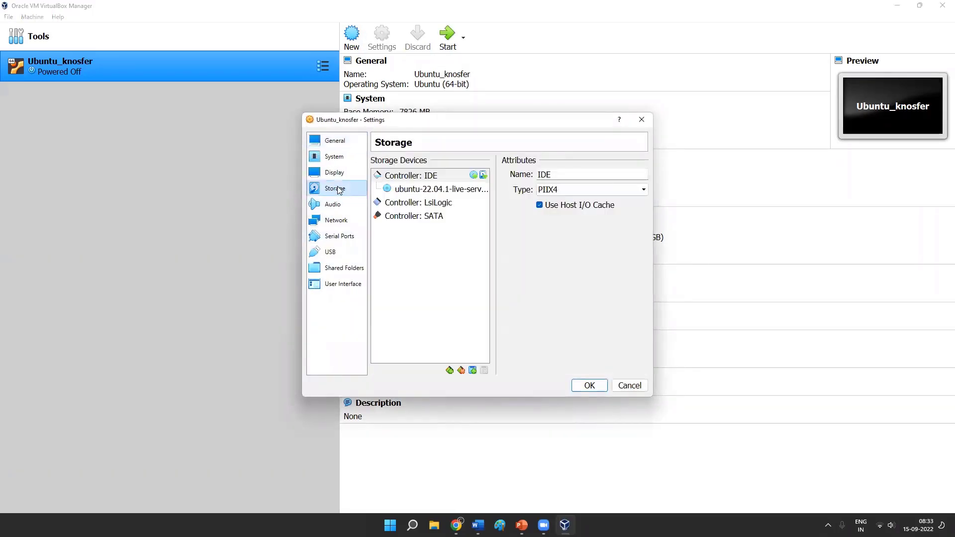
{"action": "left_click", "coordinate": [416, 218]}
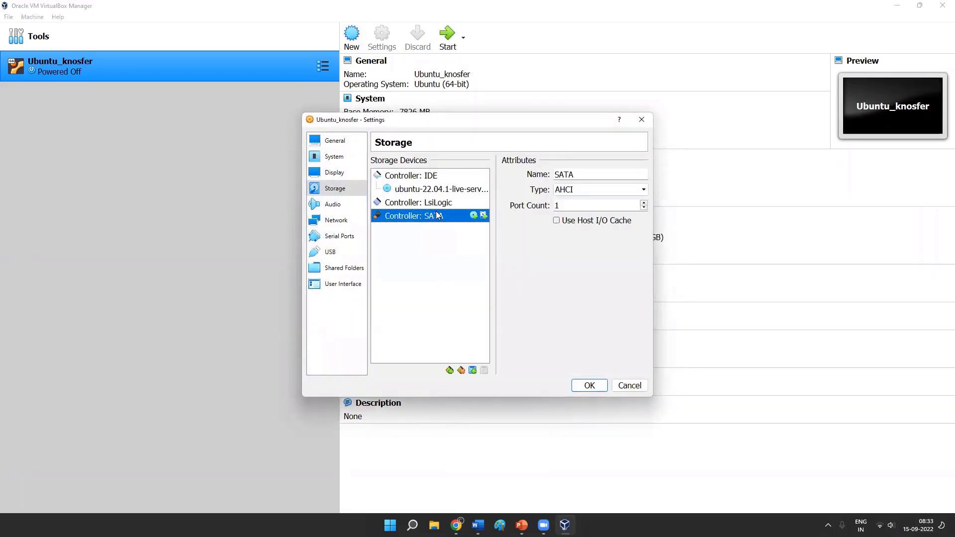
{"action": "left_click", "coordinate": [474, 217]}
{"action": "left_click", "coordinate": [489, 247]}
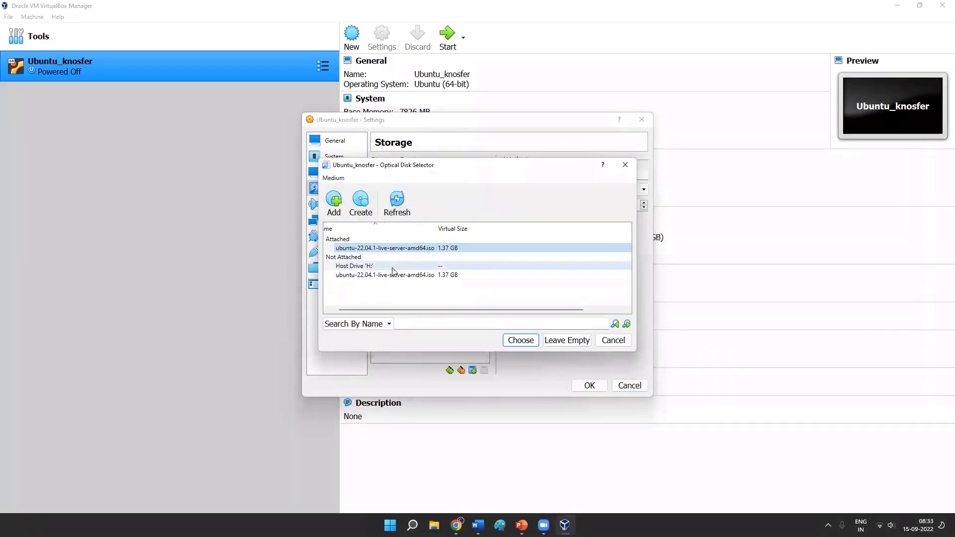
{"action": "left_click", "coordinate": [600, 343]}
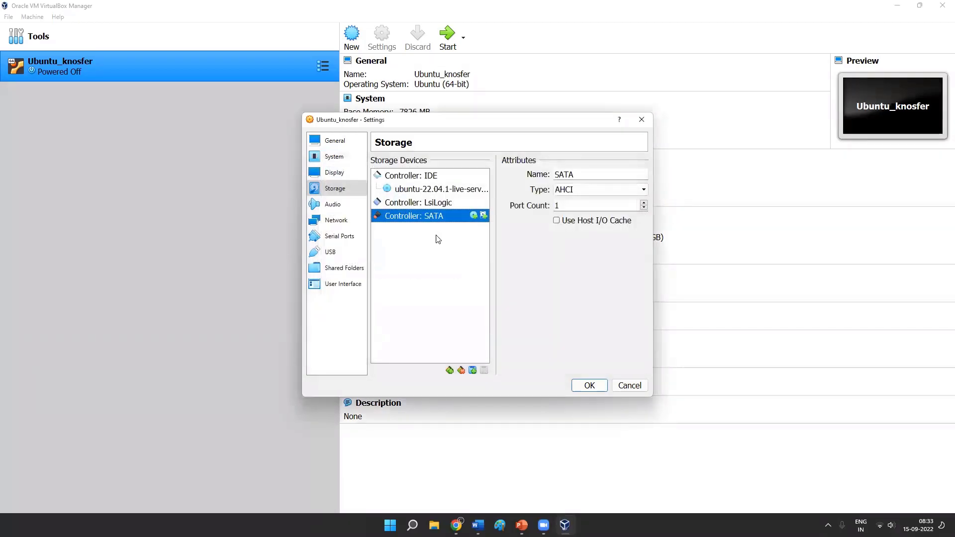
- Replace the LsiLogic and SATA storage controllers with an NVMe (PCIe) controller and save the settings
{"action": "left_click", "coordinate": [444, 207]}
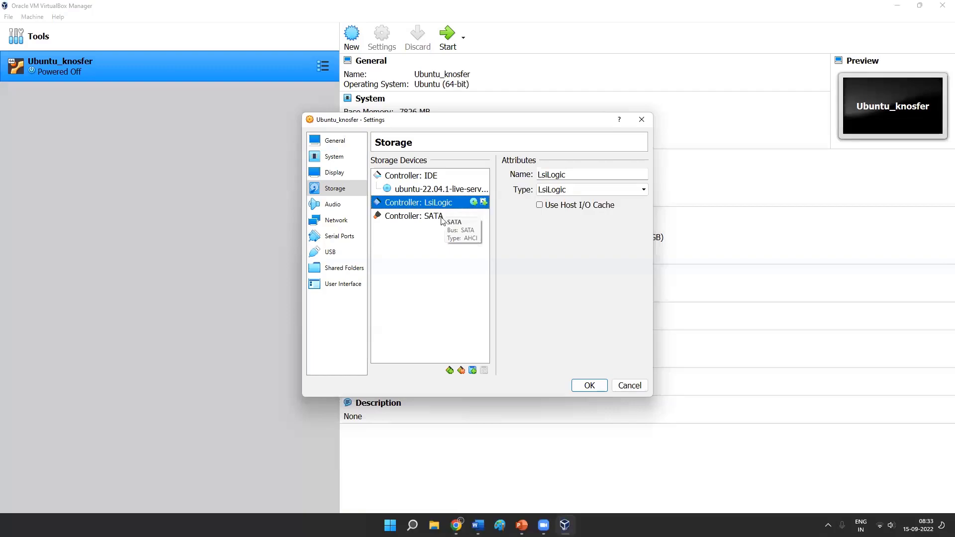
{"action": "key", "text": "Delete"}
{"action": "key", "text": "Delete"}
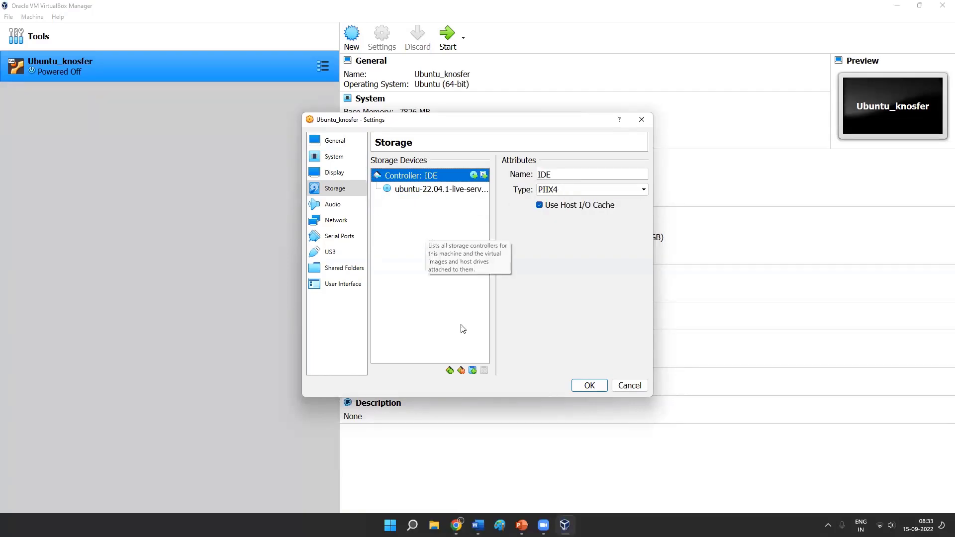
{"action": "left_click", "coordinate": [450, 370]}
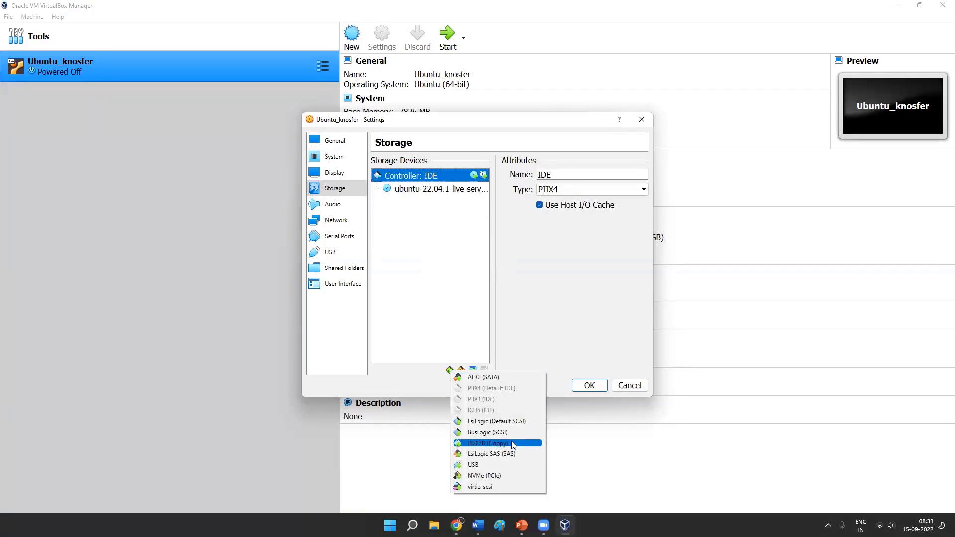
{"action": "left_click", "coordinate": [499, 476]}
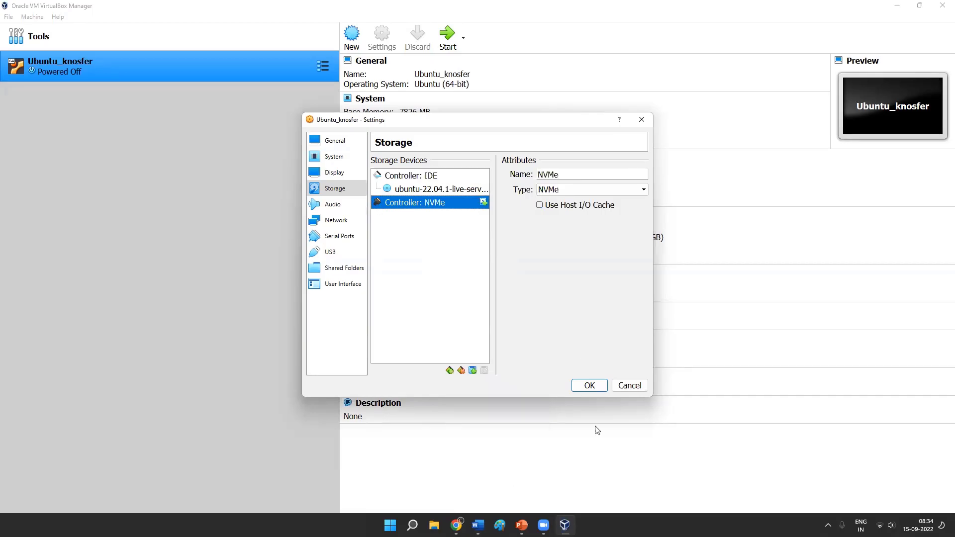
{"action": "left_click", "coordinate": [598, 390]}
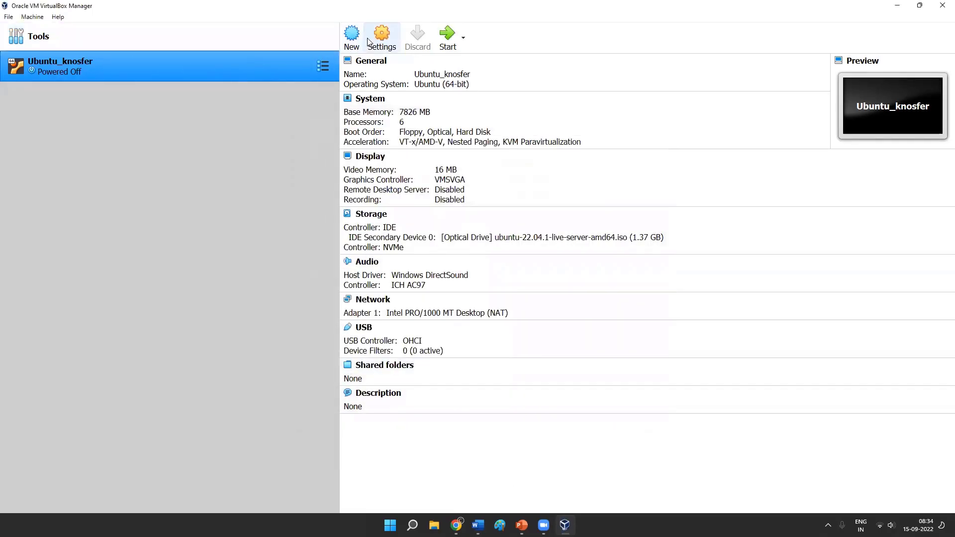
{"action": "left_click", "coordinate": [381, 36]}
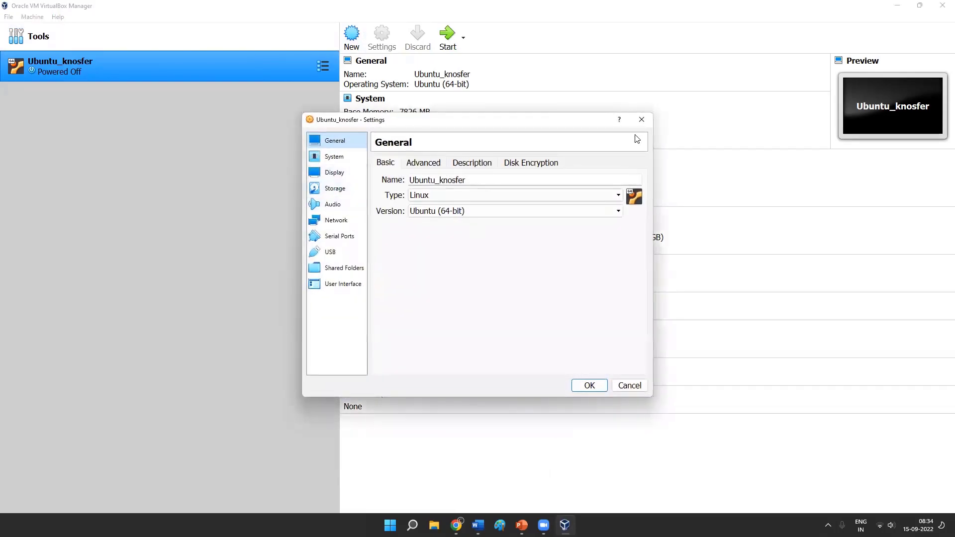
{"action": "left_click", "coordinate": [641, 120]}
- Start a new virtual machine named Ubuntu_v2 and set its memory size to 4096 MB
{"action": "left_click", "coordinate": [351, 36]}
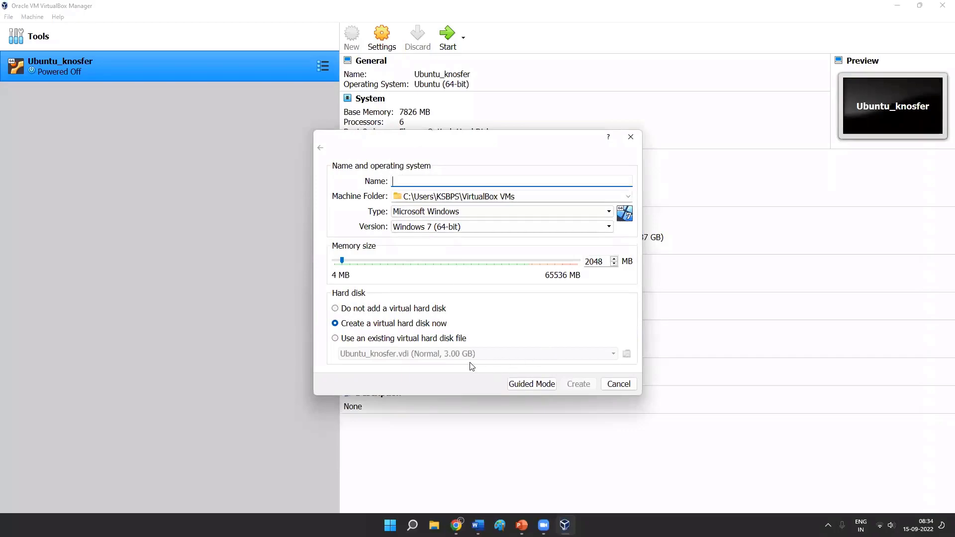
{"action": "left_click", "coordinate": [366, 340]}
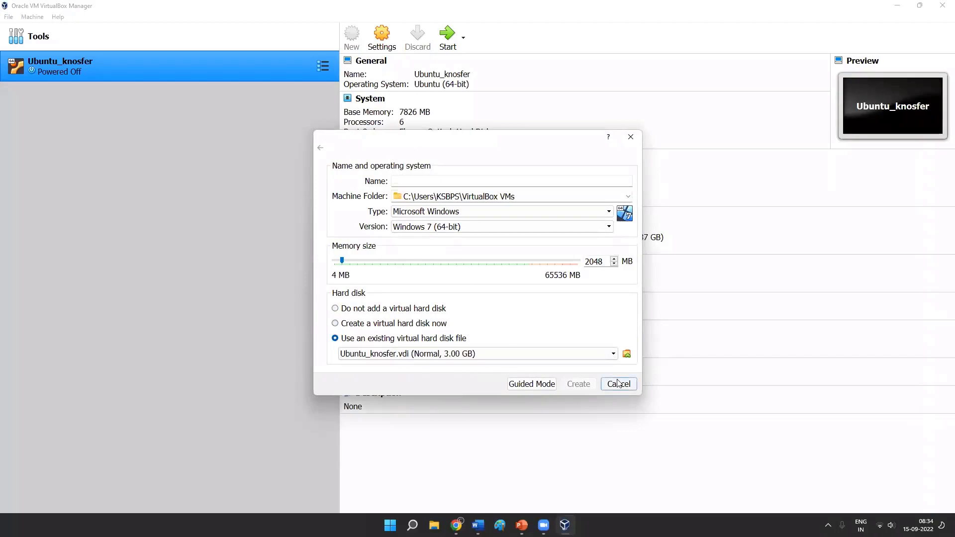
{"action": "left_click", "coordinate": [503, 177]}
{"action": "type", "text": "Ubunt"}
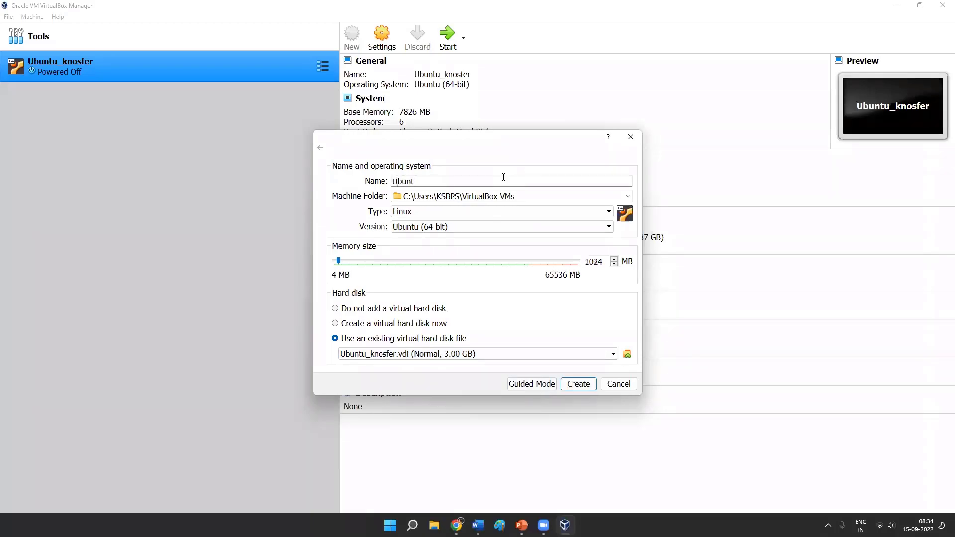
{"action": "type", "text": "u_v2"}
{"action": "double_click", "coordinate": [597, 261]}
{"action": "type", "text": "4096"}
- Create the Ubuntu_v2 machine with a new dynamically allocated 10.00 GB VDI hard disk
{"action": "left_click", "coordinate": [498, 354]}
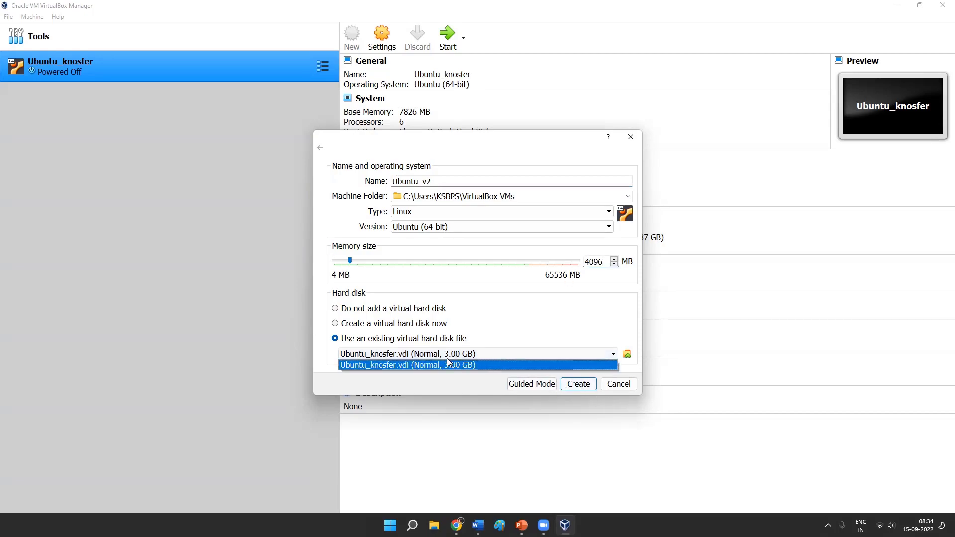
{"action": "left_click", "coordinate": [343, 310]}
{"action": "left_click", "coordinate": [395, 324]}
{"action": "left_click", "coordinate": [579, 384]}
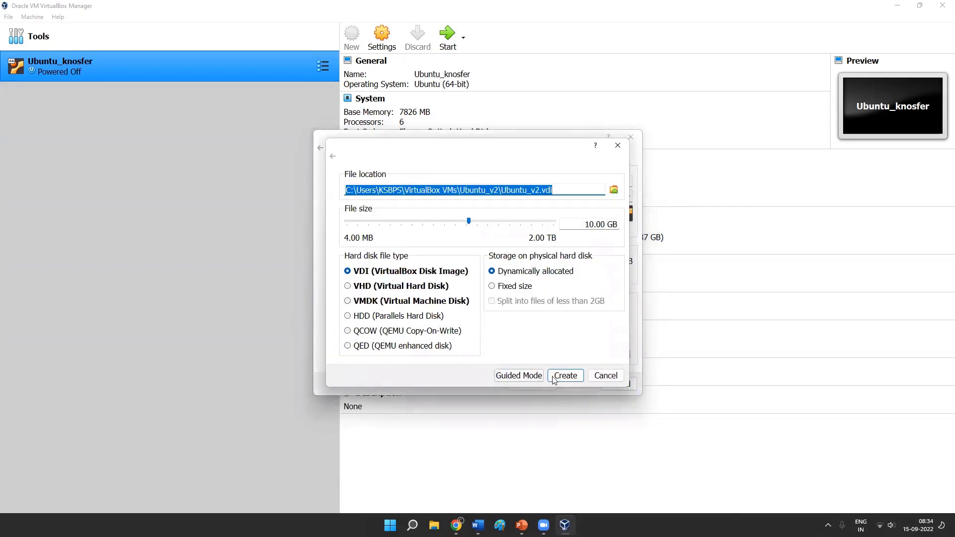
{"action": "left_click", "coordinate": [564, 376]}
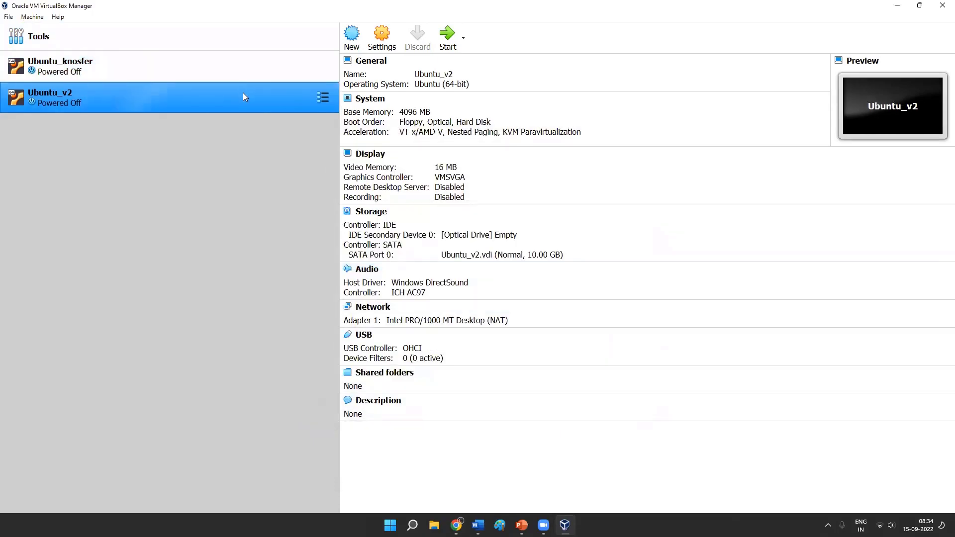
- Review the storage controllers and attached devices in Ubuntu_knosfer's storage settings, leaving them unsaved
{"action": "left_click", "coordinate": [219, 74]}
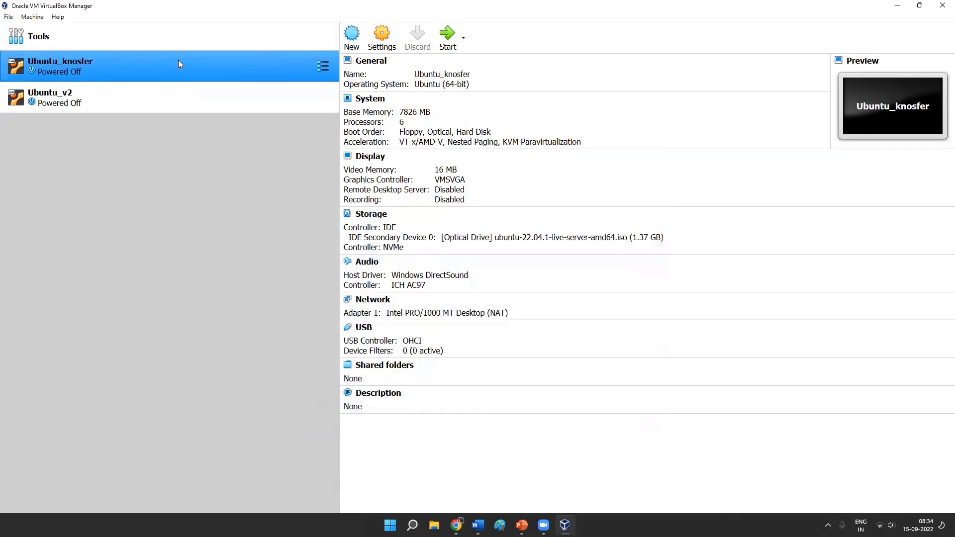
{"action": "left_click", "coordinate": [386, 31]}
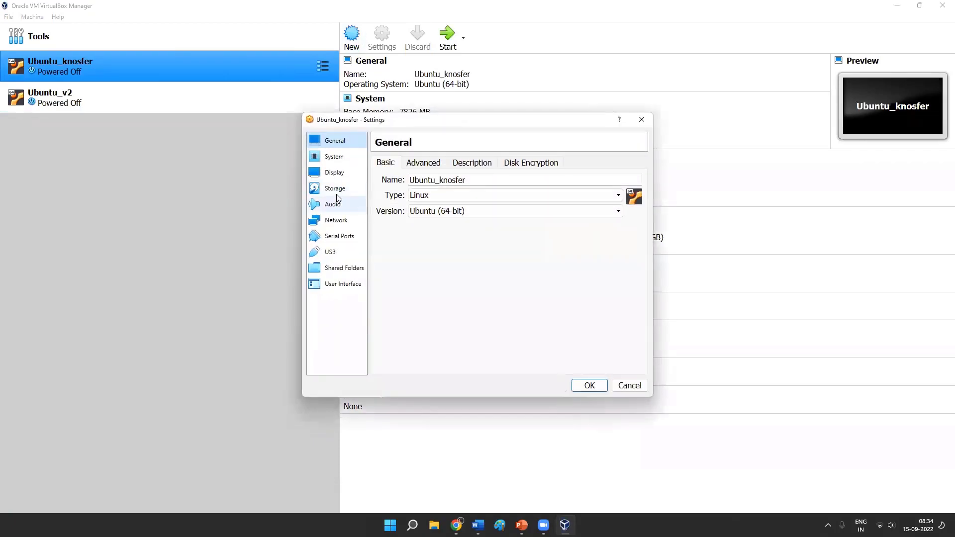
{"action": "left_click", "coordinate": [341, 190]}
{"action": "left_click", "coordinate": [449, 205]}
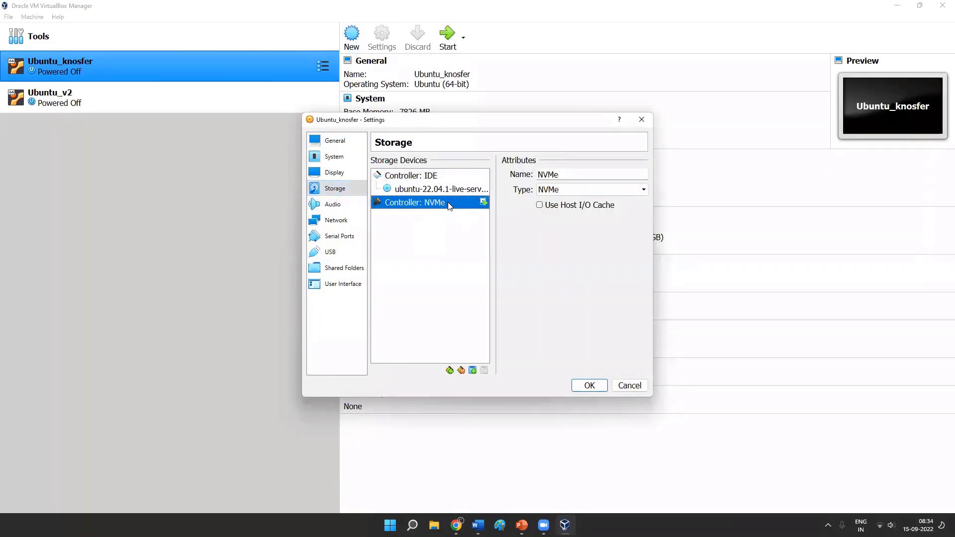
{"action": "left_click", "coordinate": [458, 177]}
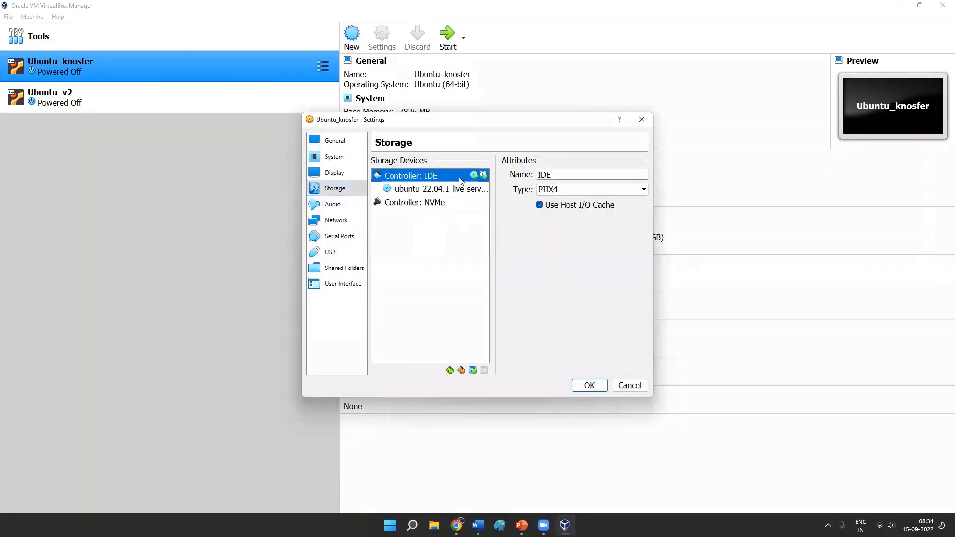
{"action": "left_click", "coordinate": [113, 95]}
{"action": "left_click", "coordinate": [642, 121]}
- View Ubuntu_v2's storage settings for comparison and reopen the storage settings of Ubuntu_knosfer
{"action": "left_click", "coordinate": [273, 100]}
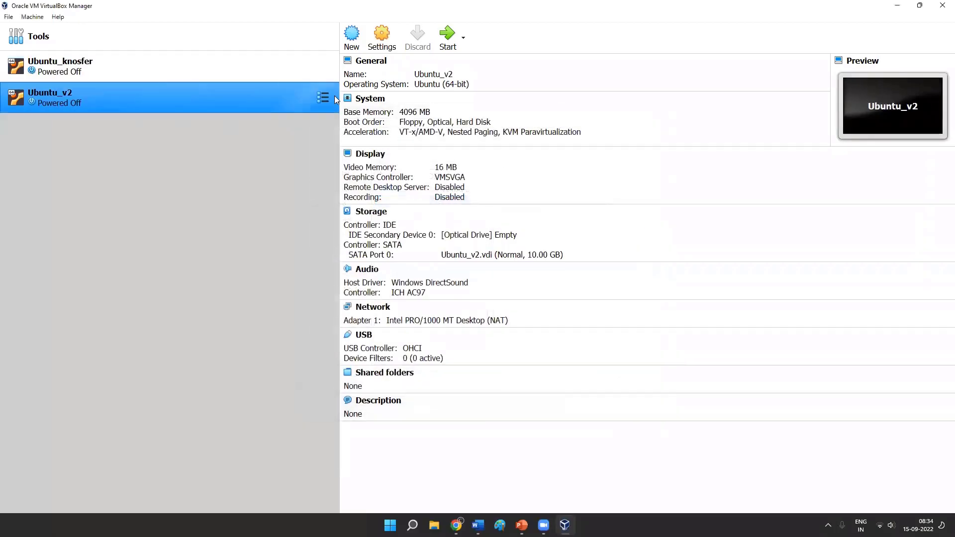
{"action": "left_click", "coordinate": [382, 37]}
{"action": "left_click", "coordinate": [335, 188]}
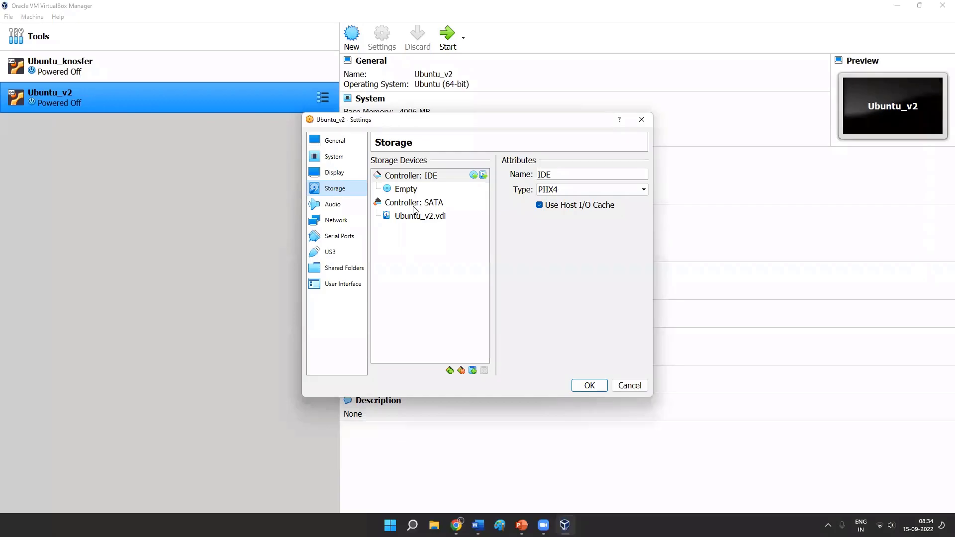
{"action": "left_click", "coordinate": [641, 119]}
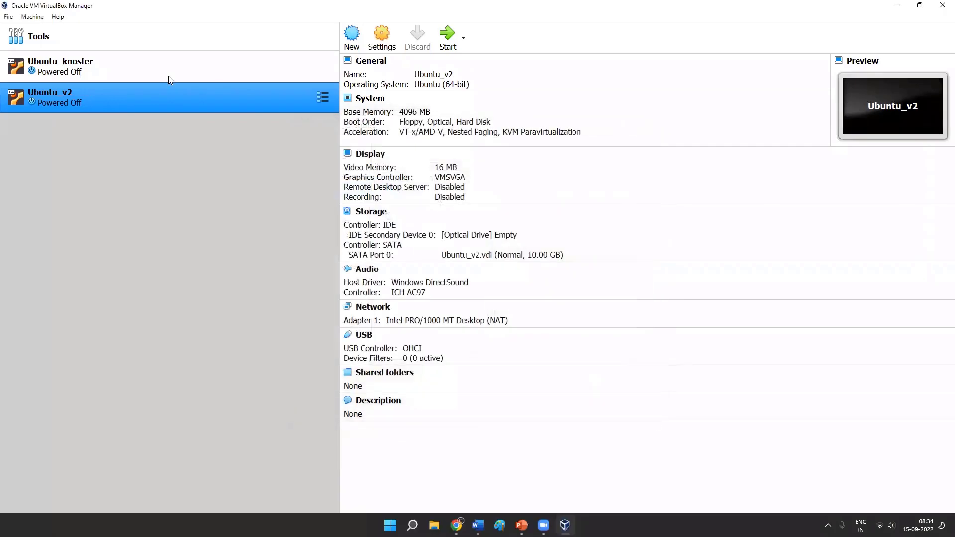
{"action": "left_click", "coordinate": [168, 75]}
{"action": "left_click", "coordinate": [382, 38]}
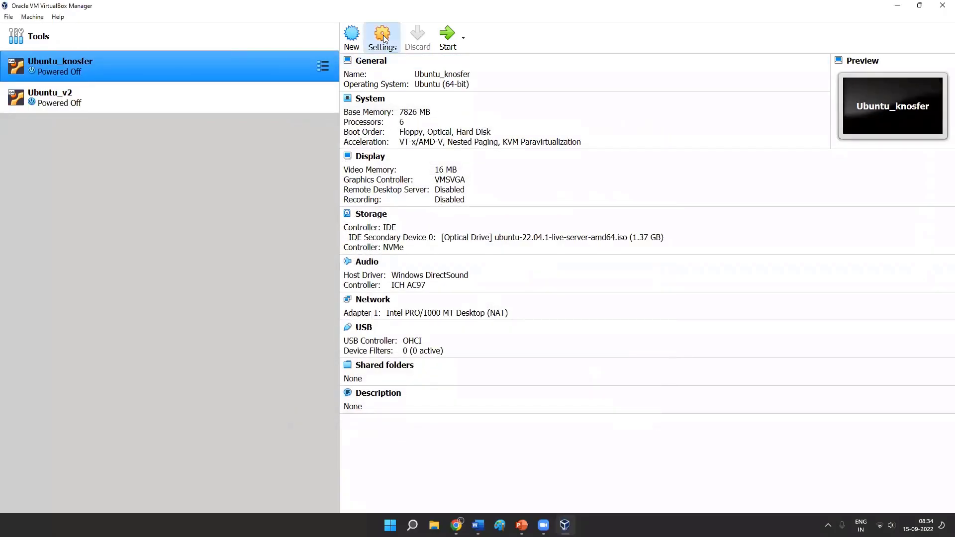
{"action": "left_click", "coordinate": [341, 192]}
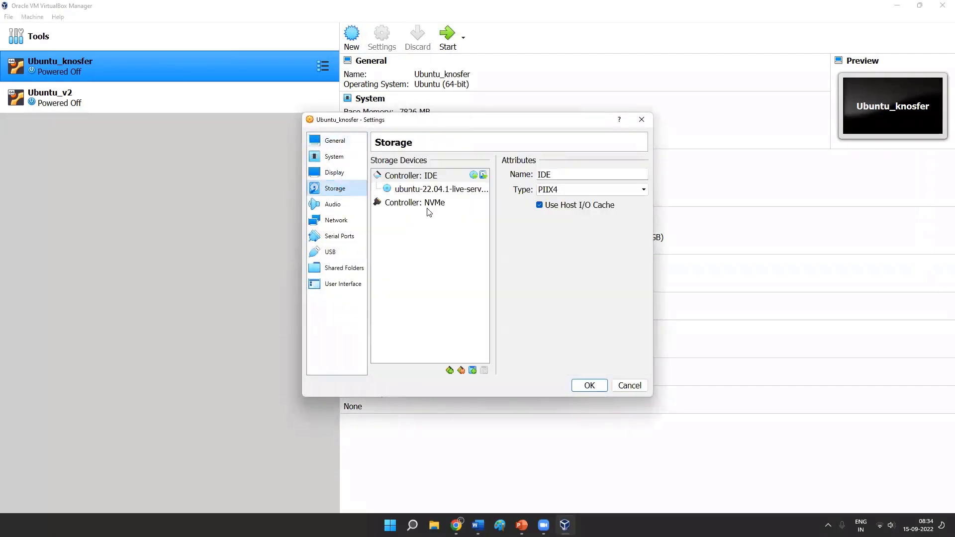
- Add an AHCI (SATA) controller to Ubuntu_knosfer's storage devices and view its available controller types
{"action": "left_click", "coordinate": [450, 371]}
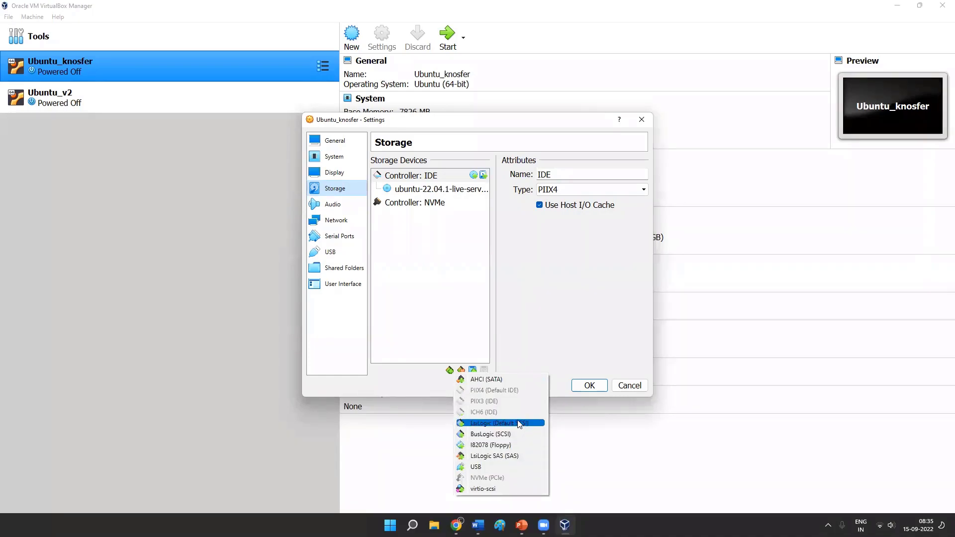
{"action": "left_click", "coordinate": [522, 379]}
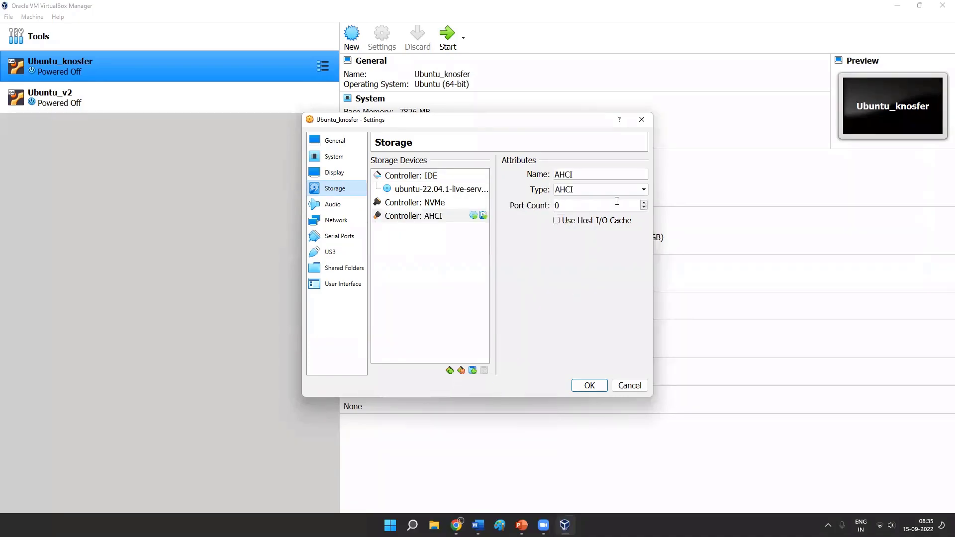
{"action": "left_click", "coordinate": [631, 190]}
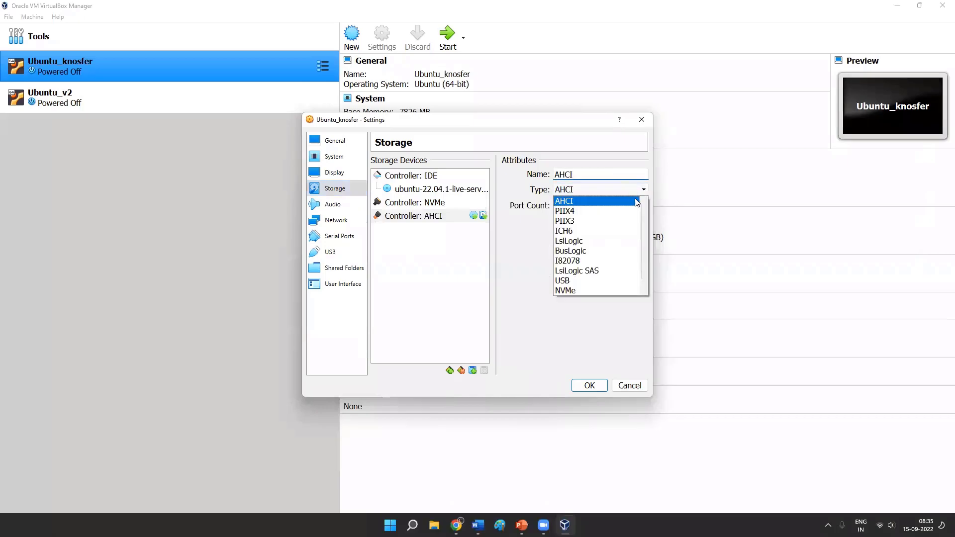
{"action": "left_click", "coordinate": [640, 229]}
{"action": "left_click", "coordinate": [448, 219]}
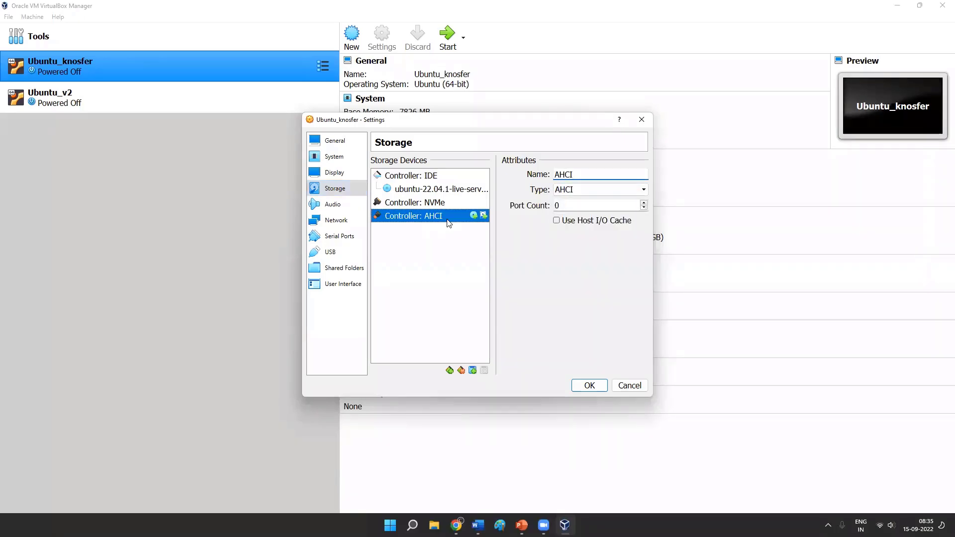
- Browse the optical images and virtual hard disk files available for the AHCI controller without attaching any
{"action": "left_click", "coordinate": [473, 217]}
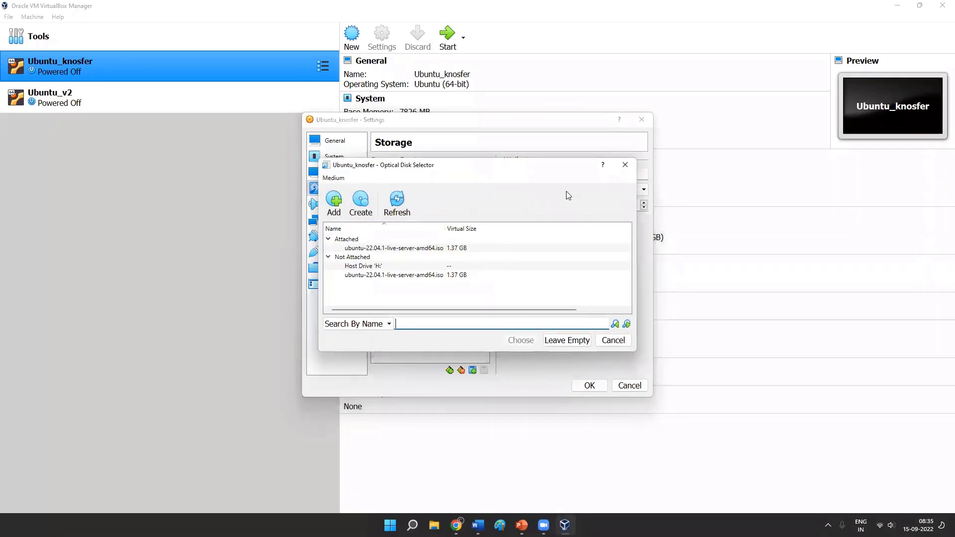
{"action": "left_click", "coordinate": [626, 164]}
{"action": "left_click", "coordinate": [483, 216]}
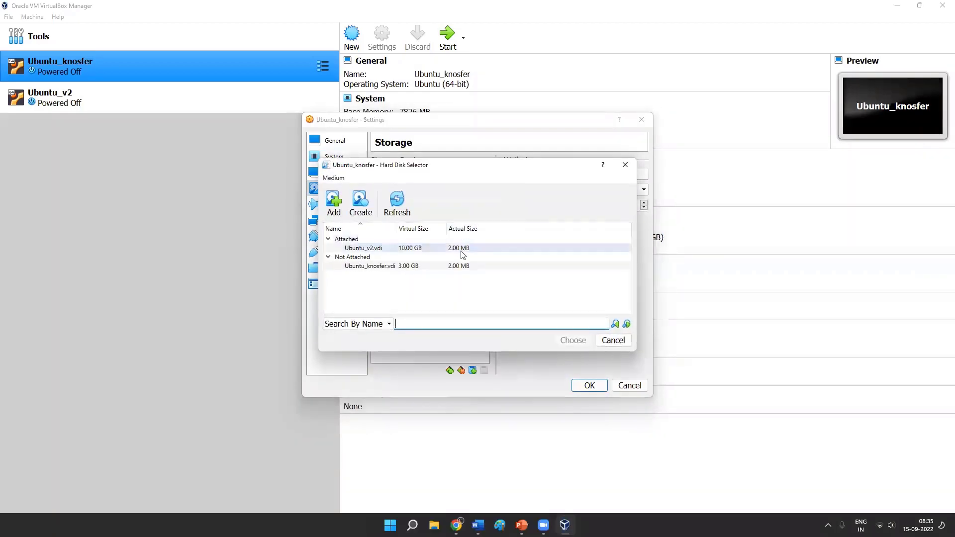
{"action": "left_click", "coordinate": [334, 201]}
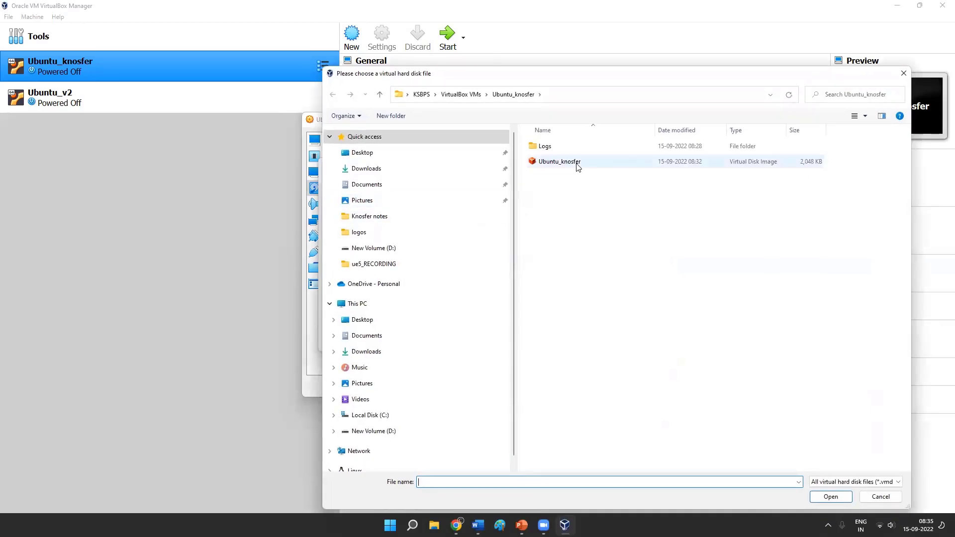
{"action": "left_click", "coordinate": [577, 164]}
{"action": "left_click", "coordinate": [873, 499]}
{"action": "left_click", "coordinate": [625, 168]}
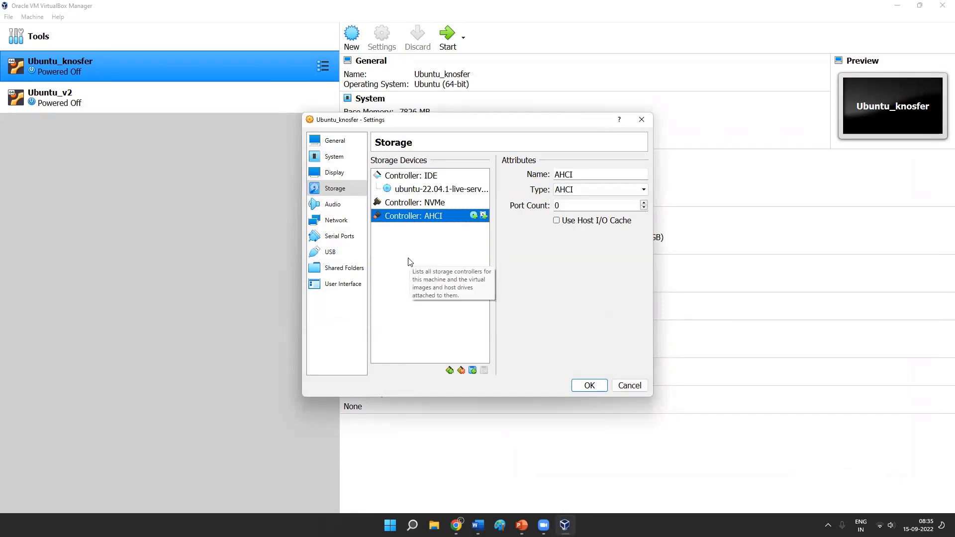
- Remove the AHCI and NVMe controllers from Ubuntu_knosfer and add a fresh AHCI (SATA) controller
{"action": "left_click", "coordinate": [462, 371]}
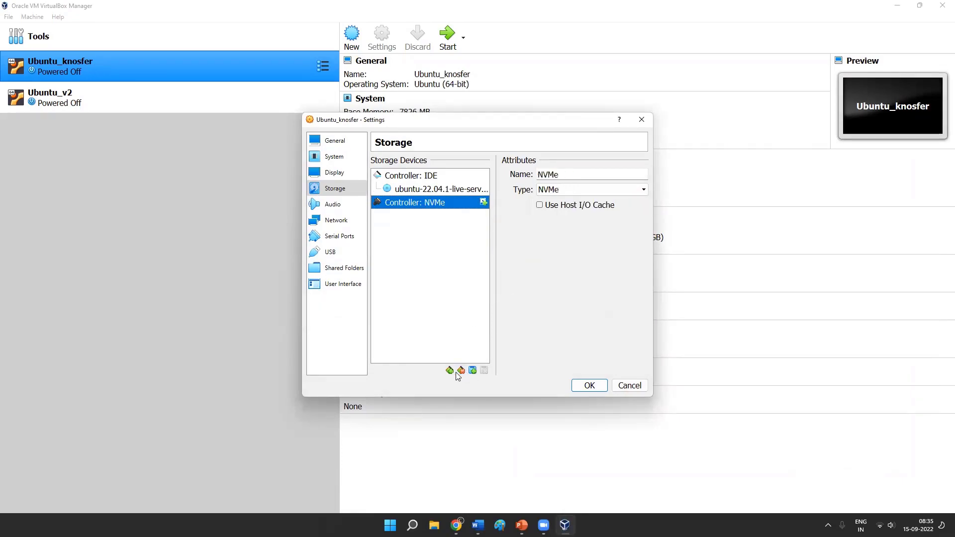
{"action": "left_click", "coordinate": [461, 371]}
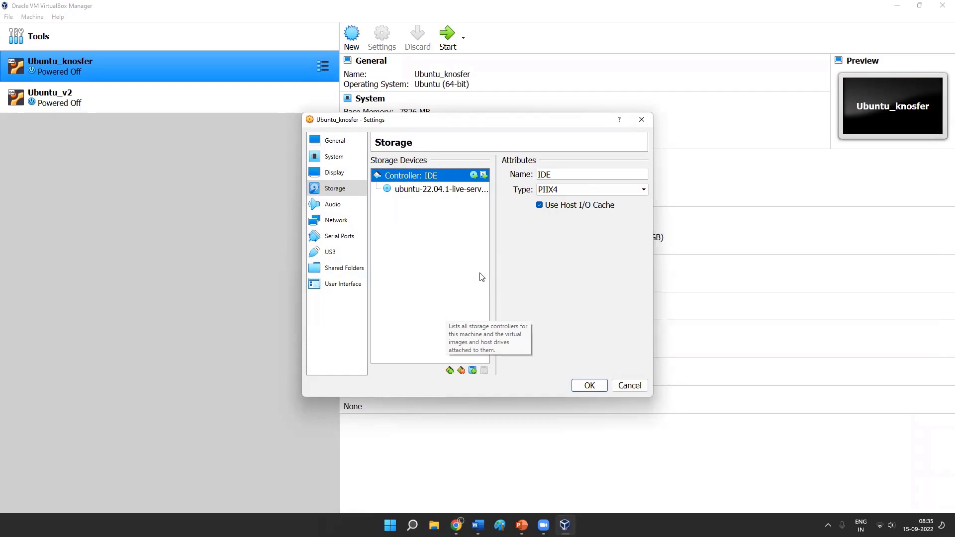
{"action": "left_click", "coordinate": [449, 371]}
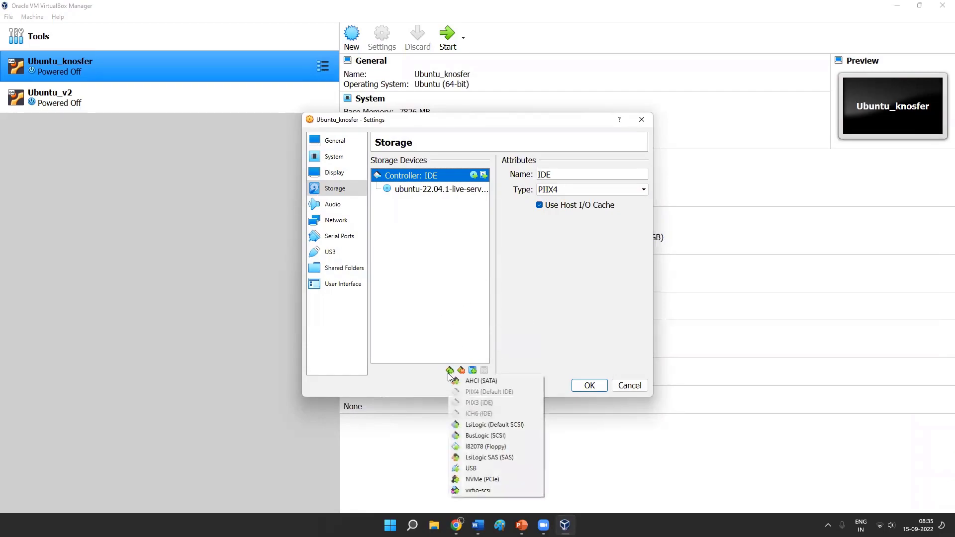
{"action": "left_click", "coordinate": [479, 382]}
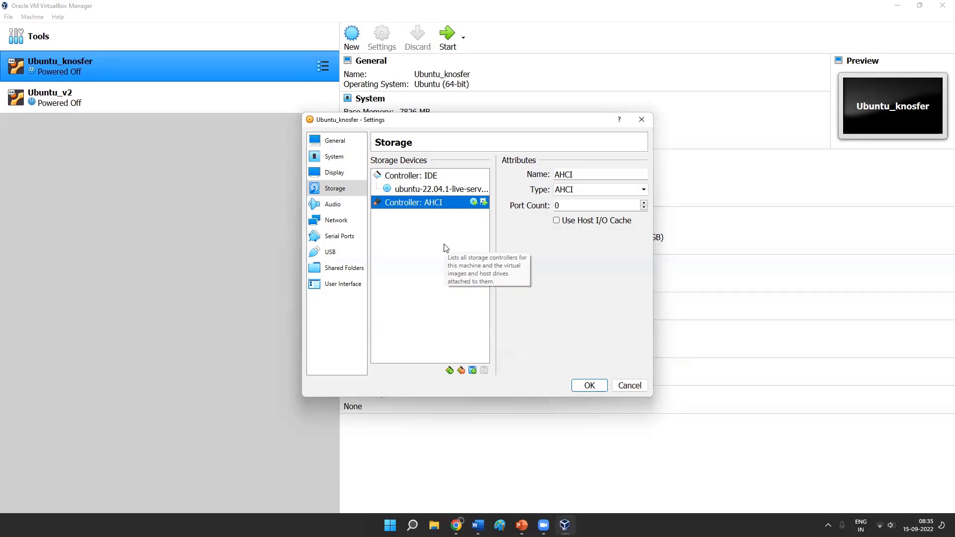
- Create a new dynamically allocated 10.00 GB VDI hard disk for the AHCI controller
{"action": "left_click", "coordinate": [481, 203]}
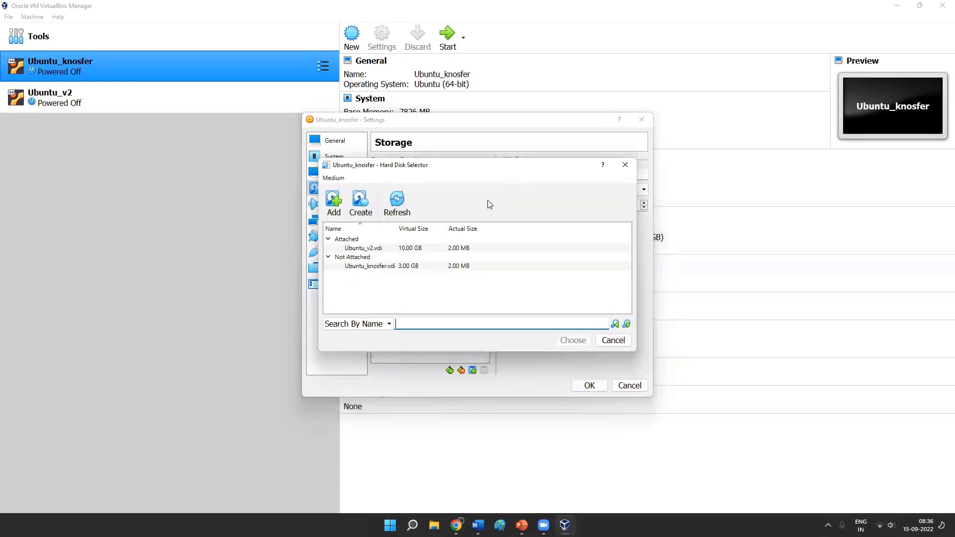
{"action": "left_click", "coordinate": [368, 269]}
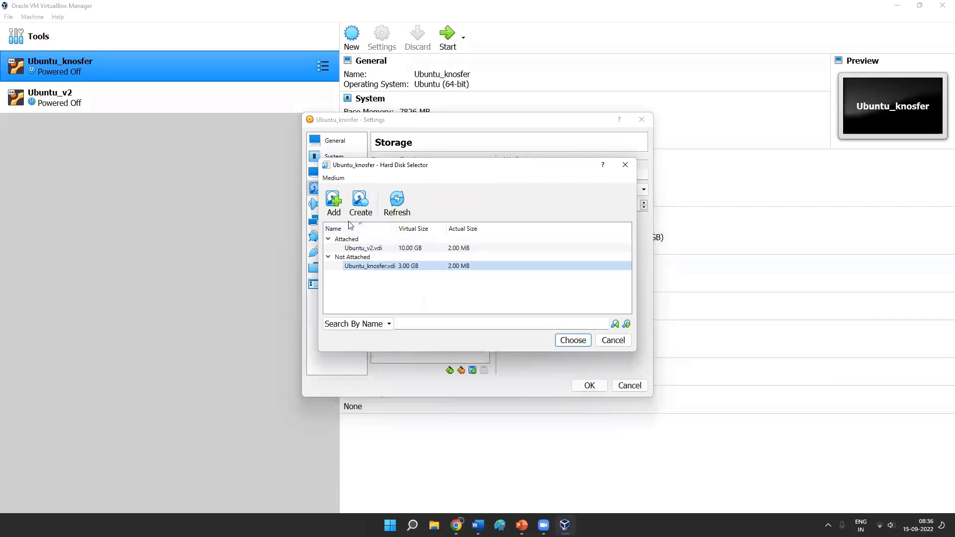
{"action": "left_click", "coordinate": [359, 198]}
{"action": "left_click_drag", "start_coordinate": [420, 157], "coordinate": [508, 140]}
{"action": "left_click", "coordinate": [670, 355]}
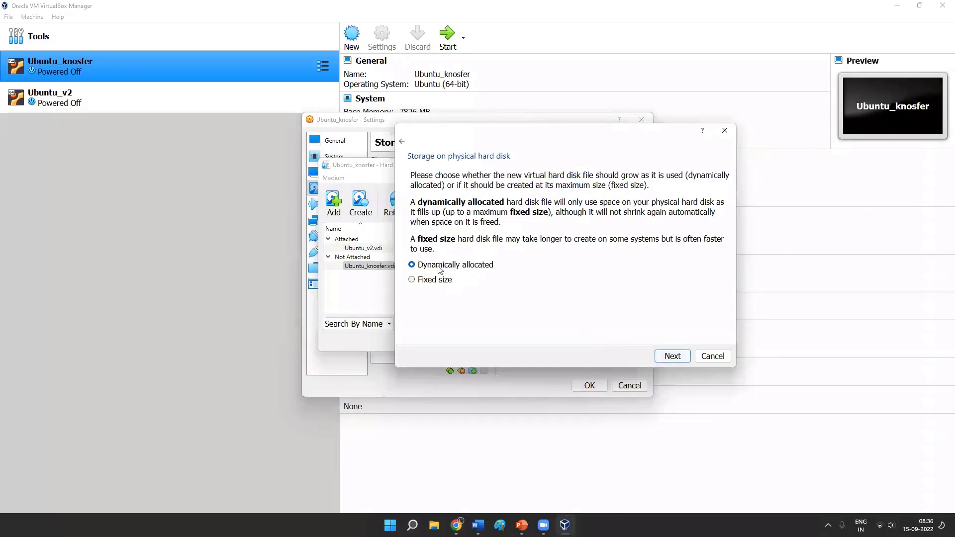
{"action": "left_click", "coordinate": [673, 357]}
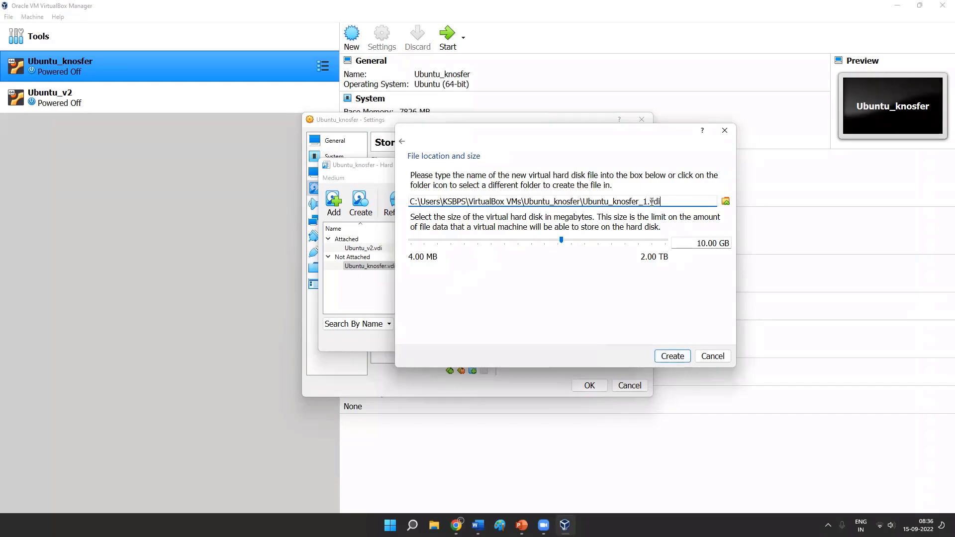
{"action": "left_click", "coordinate": [674, 356]}
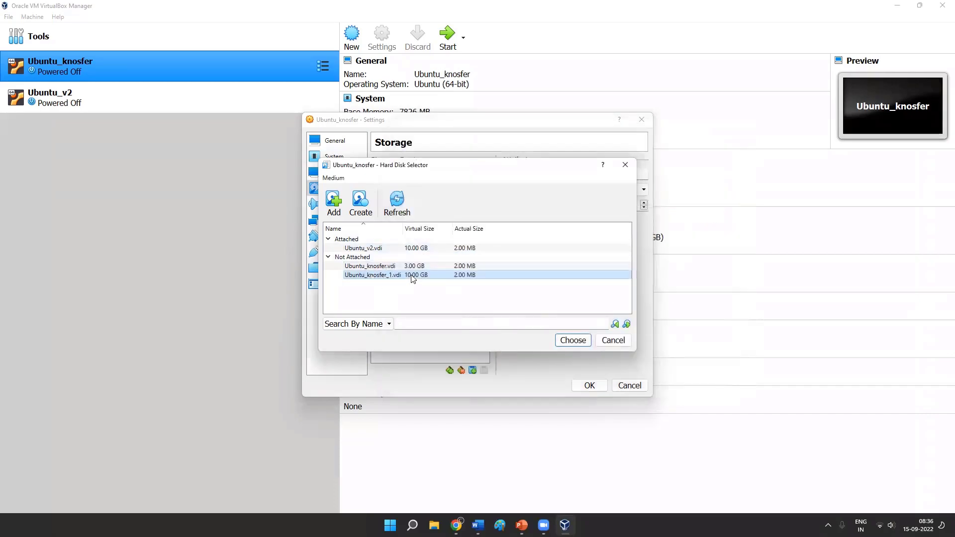
- Attach the new 10.00 GB disk to the AHCI controller and save Ubuntu_knosfer's settings
{"action": "left_click", "coordinate": [572, 340]}
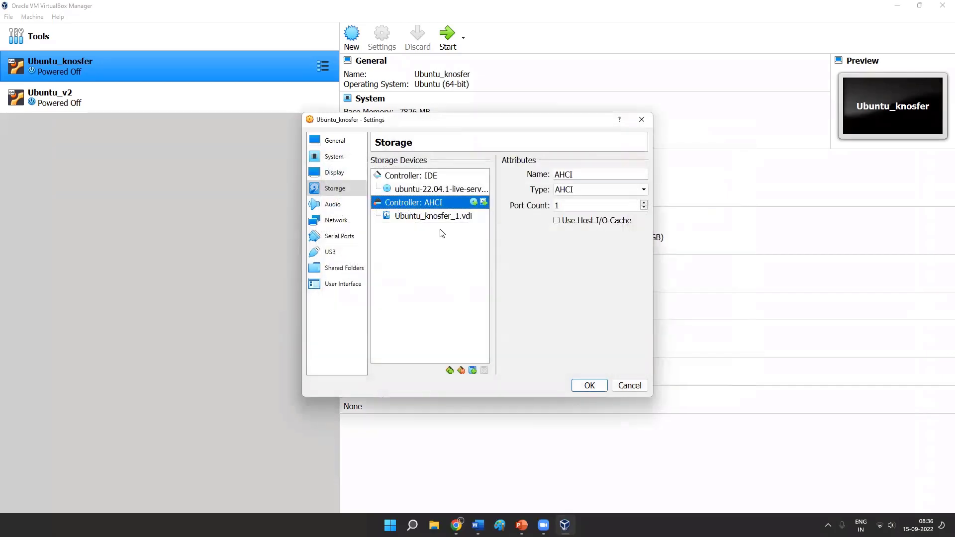
{"action": "left_click", "coordinate": [418, 215]}
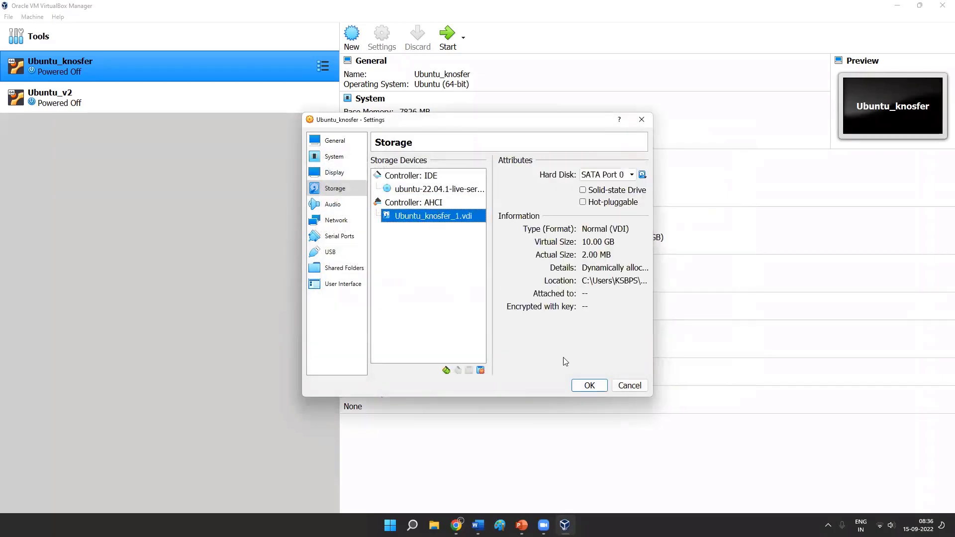
{"action": "left_click", "coordinate": [587, 385]}
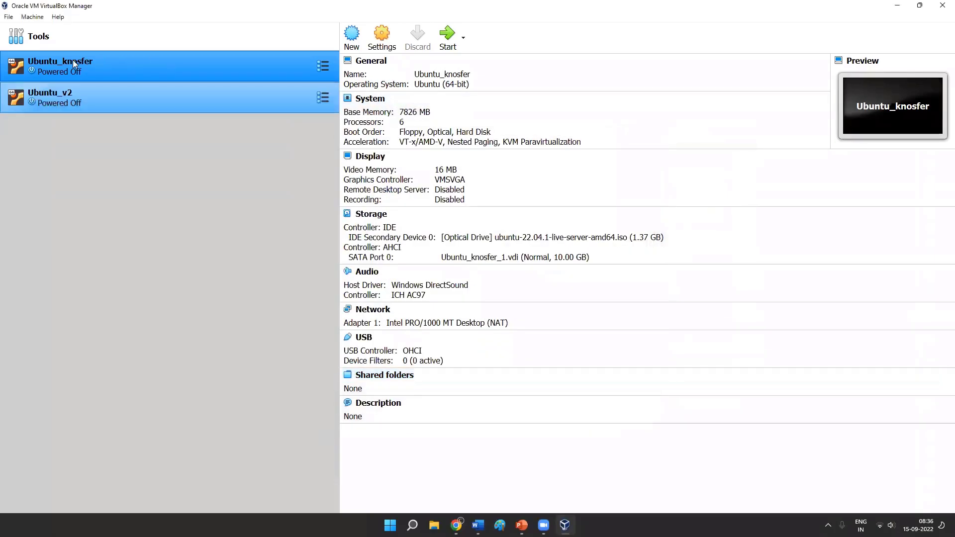
- Start Ubuntu_knosfer, switch its display to Scaled Mode and enlarge the virtual machine window
{"action": "left_click", "coordinate": [450, 37]}
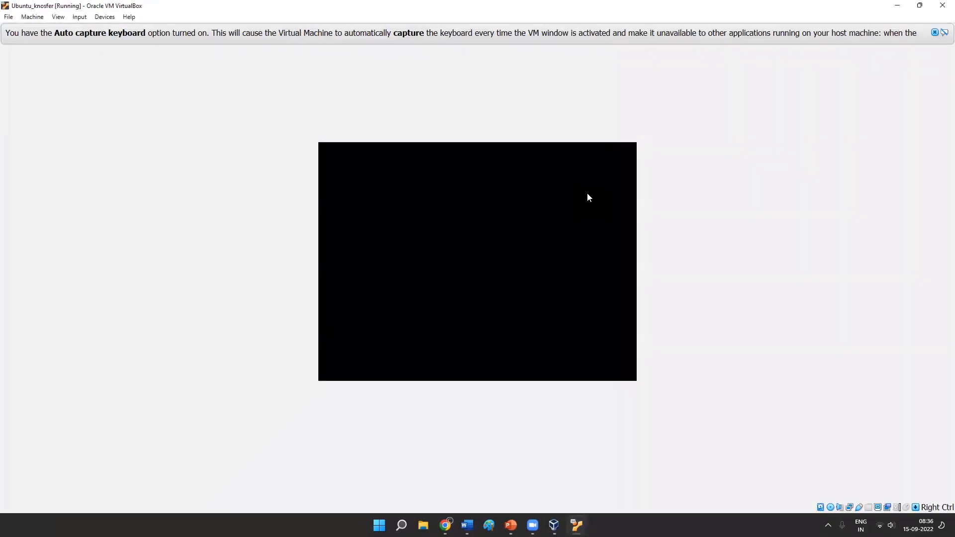
{"action": "left_click", "coordinate": [58, 17]}
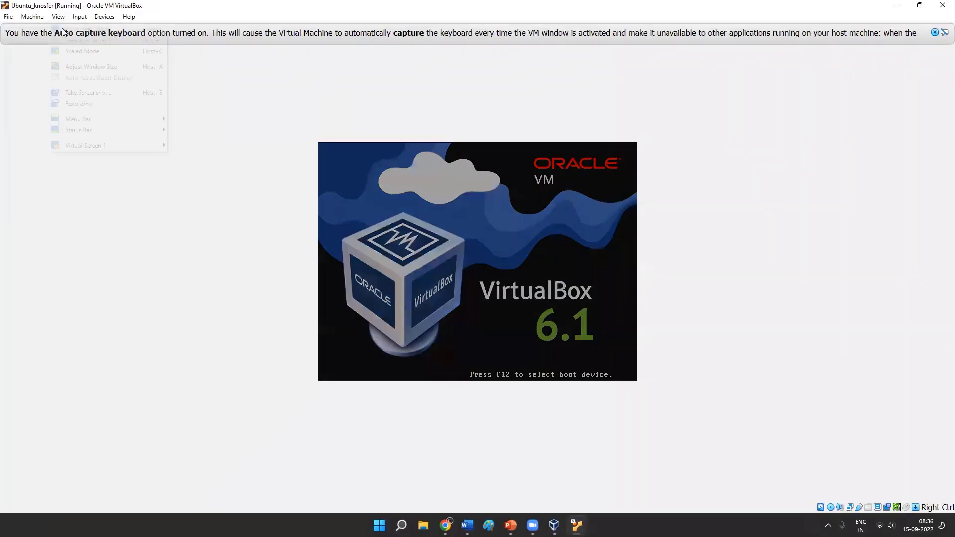
{"action": "left_click", "coordinate": [94, 52]}
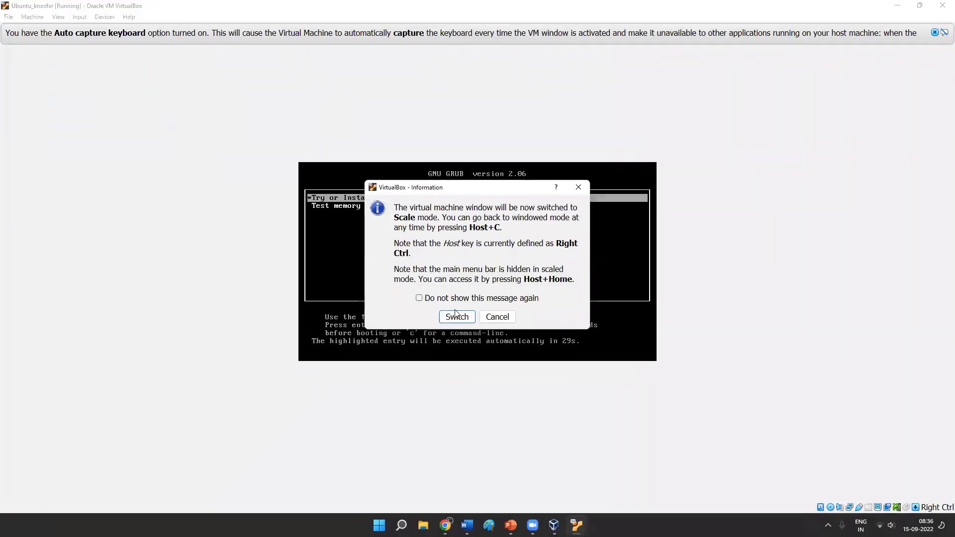
{"action": "left_click", "coordinate": [470, 318]}
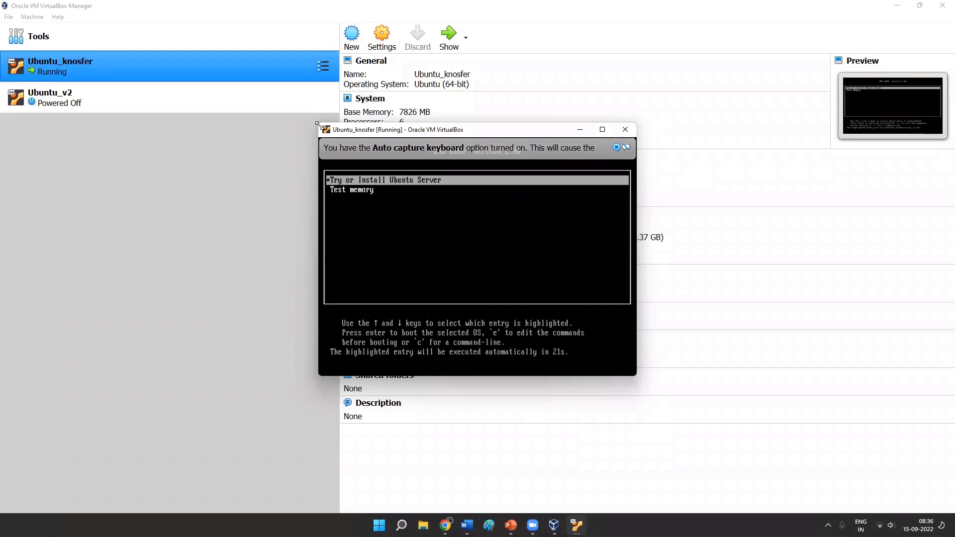
{"action": "left_click_drag", "start_coordinate": [101, 44], "coordinate": [31, 21]}
{"action": "left_click_drag", "start_coordinate": [150, 30], "coordinate": [213, 65]}
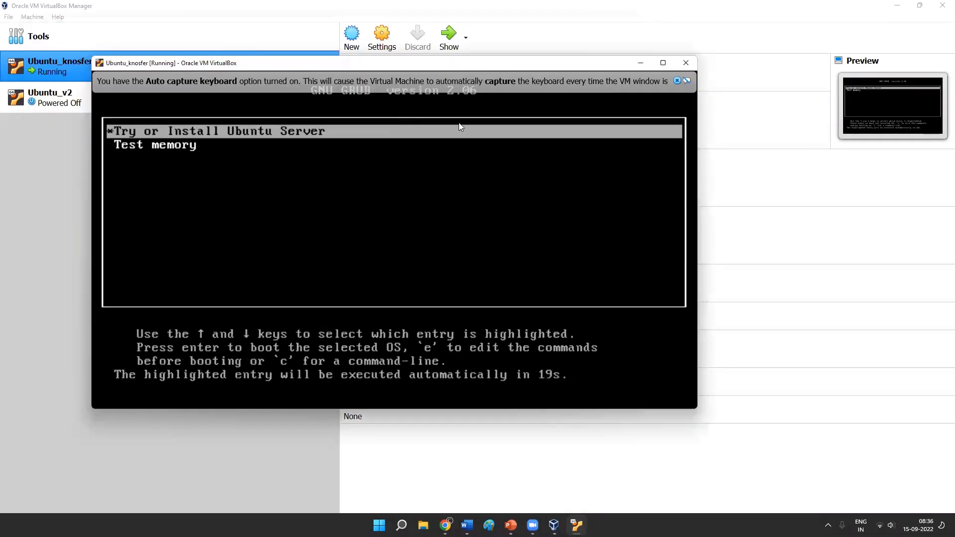
- Close the running Ubuntu_knosfer machine by powering it off at the GRUB boot screen
{"action": "left_click", "coordinate": [686, 63]}
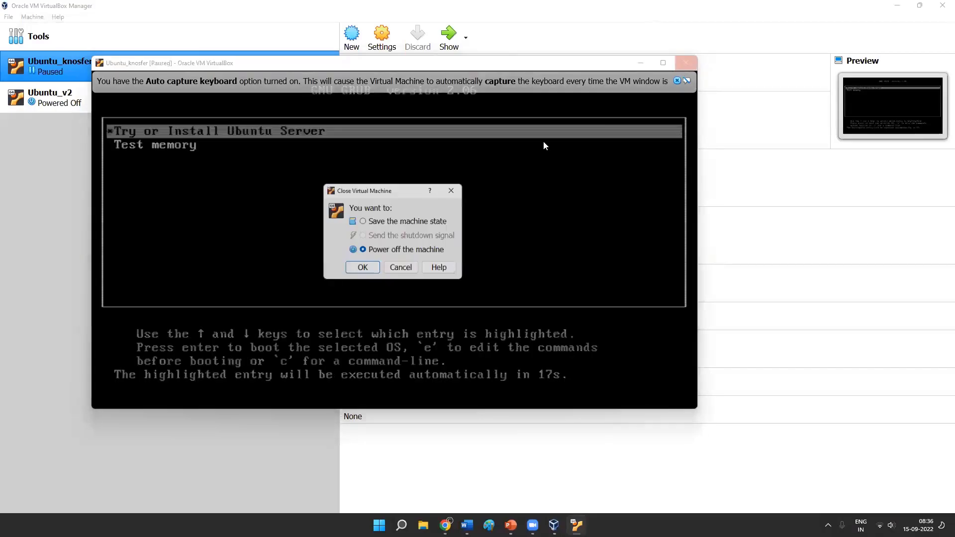
{"action": "left_click", "coordinate": [365, 274]}
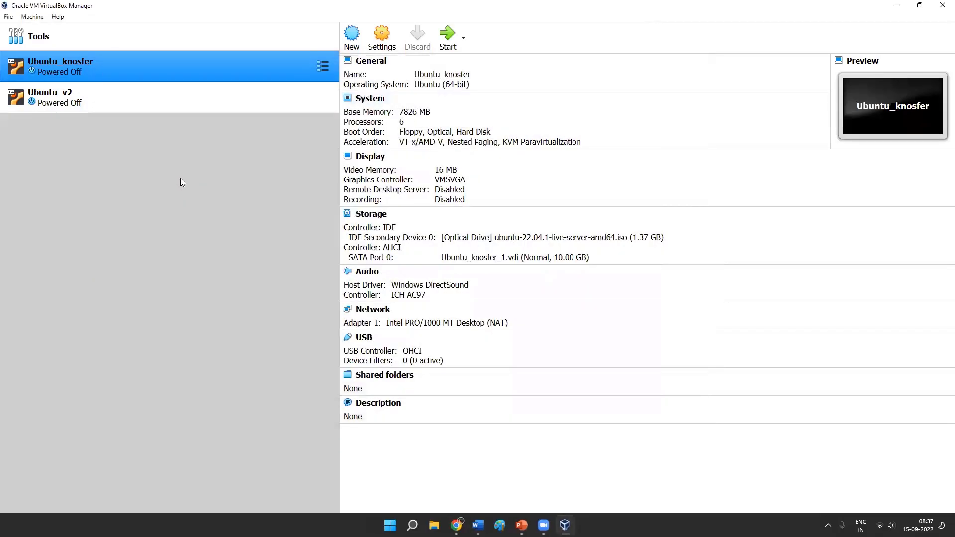
- Load the ubuntu-22.04.1-live-server-amd64 disk image from the D: software folder into Ubuntu_v2's empty IDE optical drive
{"action": "left_click", "coordinate": [91, 103]}
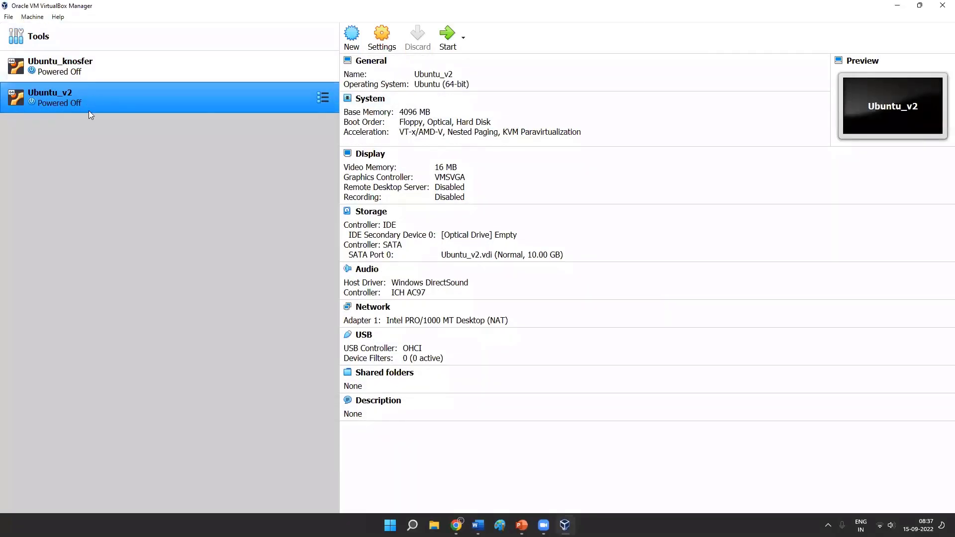
{"action": "left_click", "coordinate": [383, 40]}
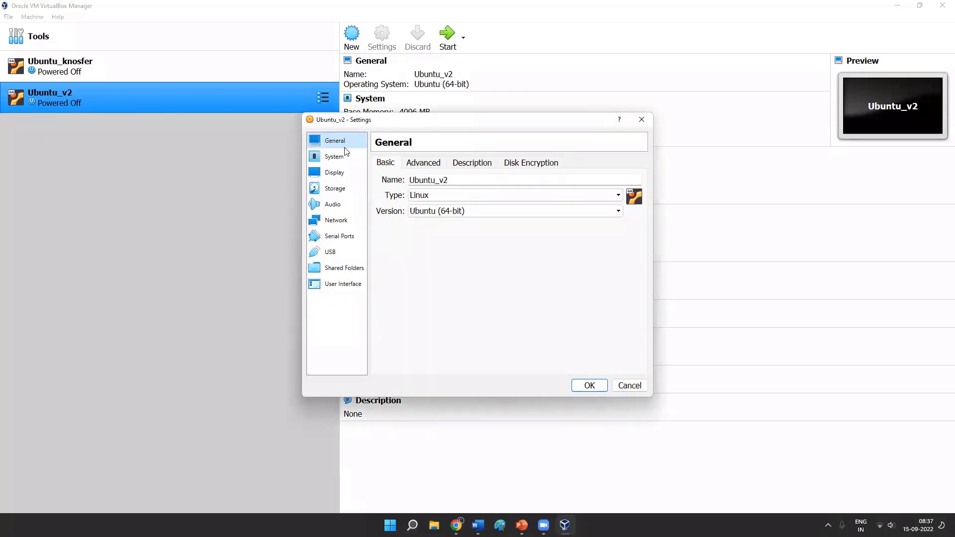
{"action": "left_click", "coordinate": [335, 189]}
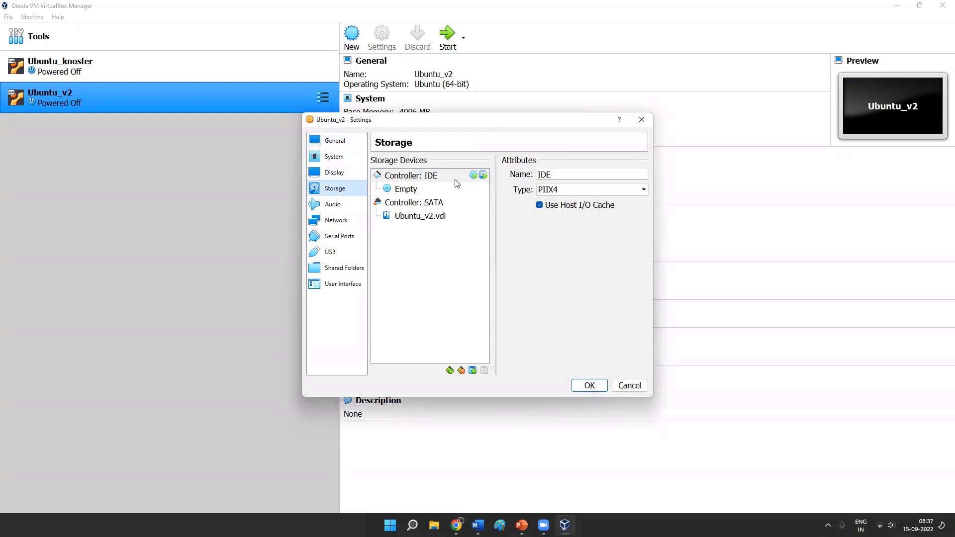
{"action": "left_click", "coordinate": [406, 193]}
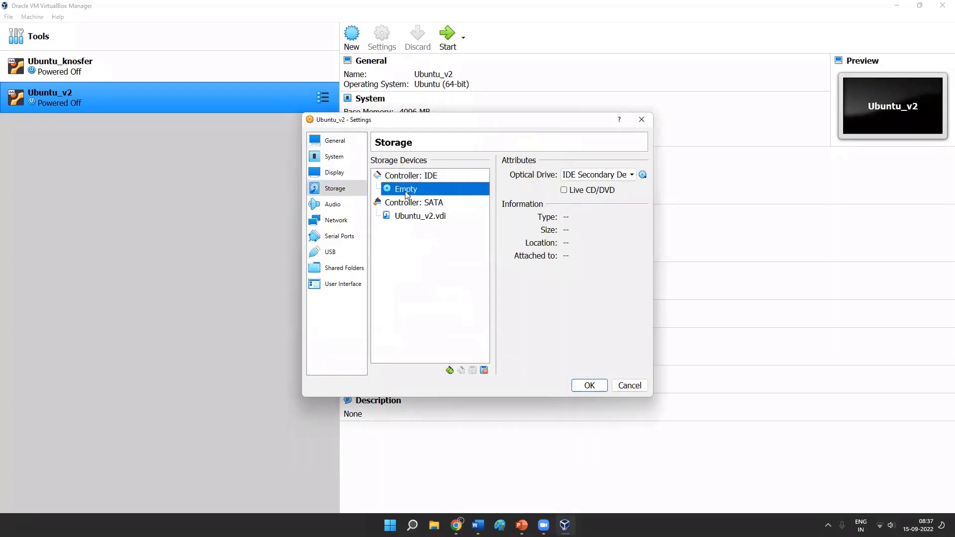
{"action": "left_click", "coordinate": [644, 175]}
{"action": "left_click", "coordinate": [643, 175]}
{"action": "left_click", "coordinate": [643, 175]}
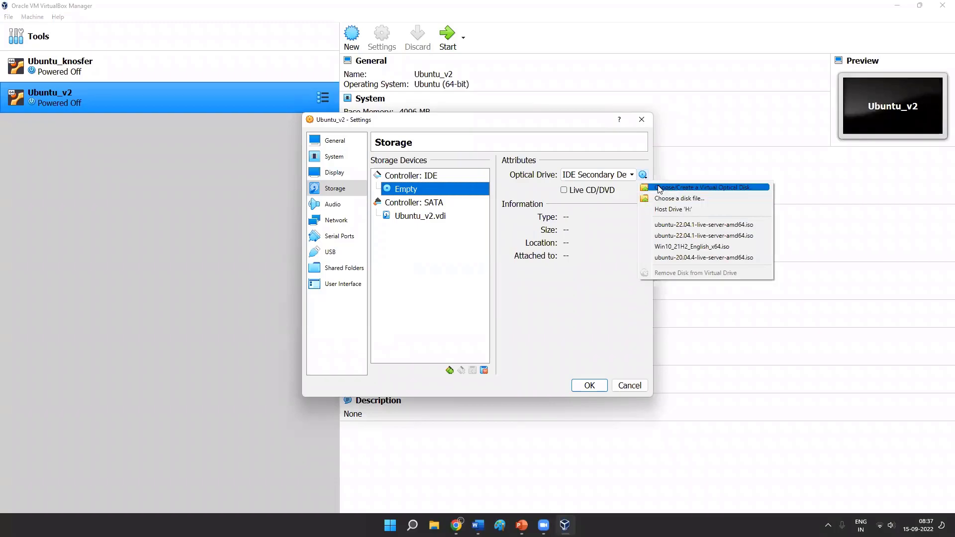
{"action": "left_click", "coordinate": [667, 203]}
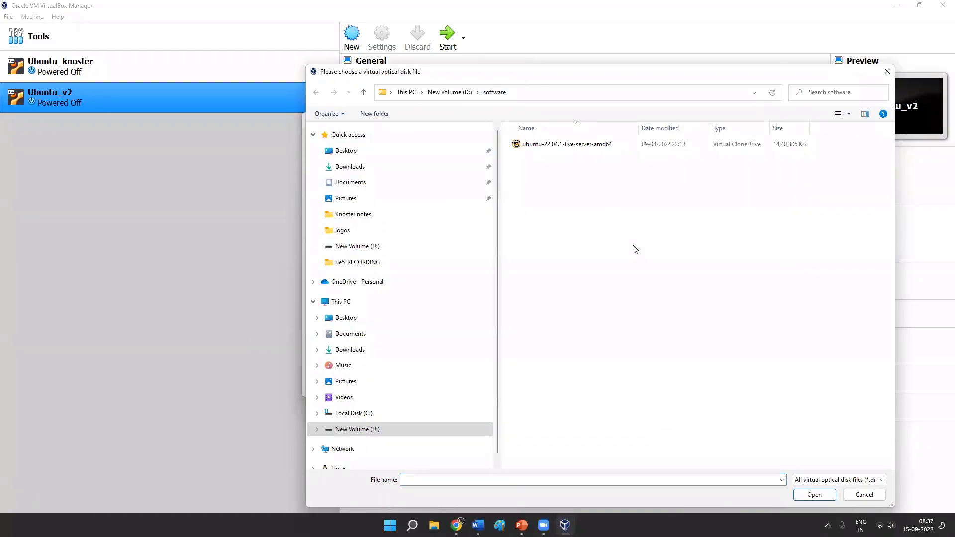
{"action": "left_click", "coordinate": [542, 148]}
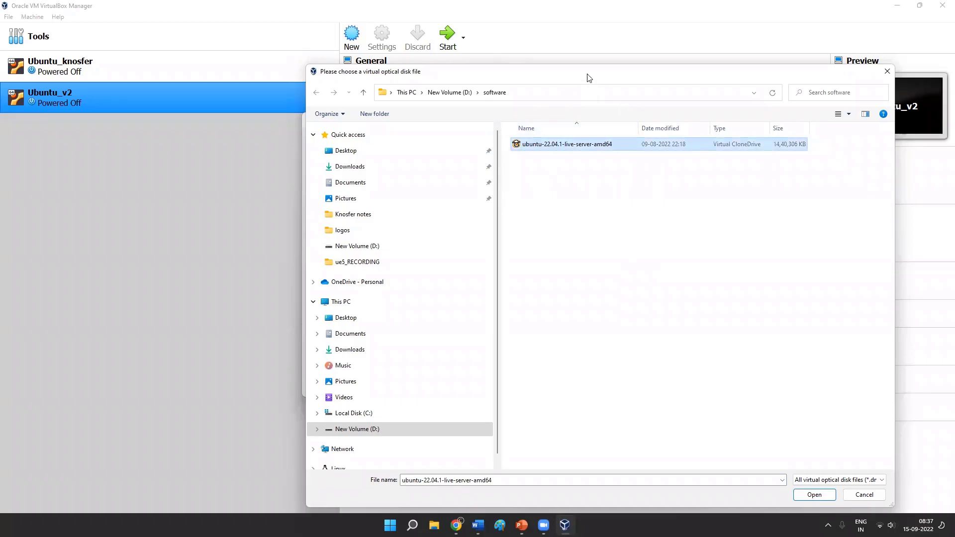
{"action": "left_click", "coordinate": [811, 494]}
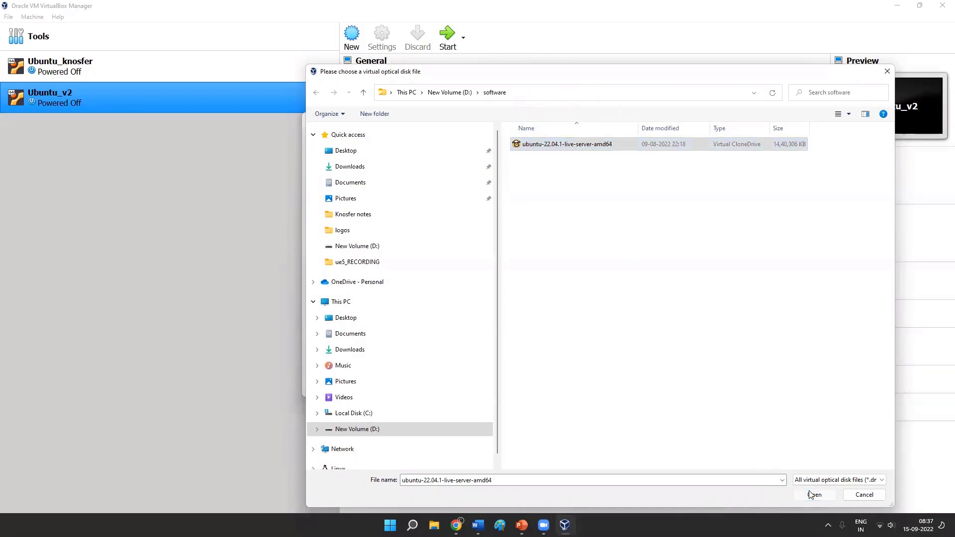
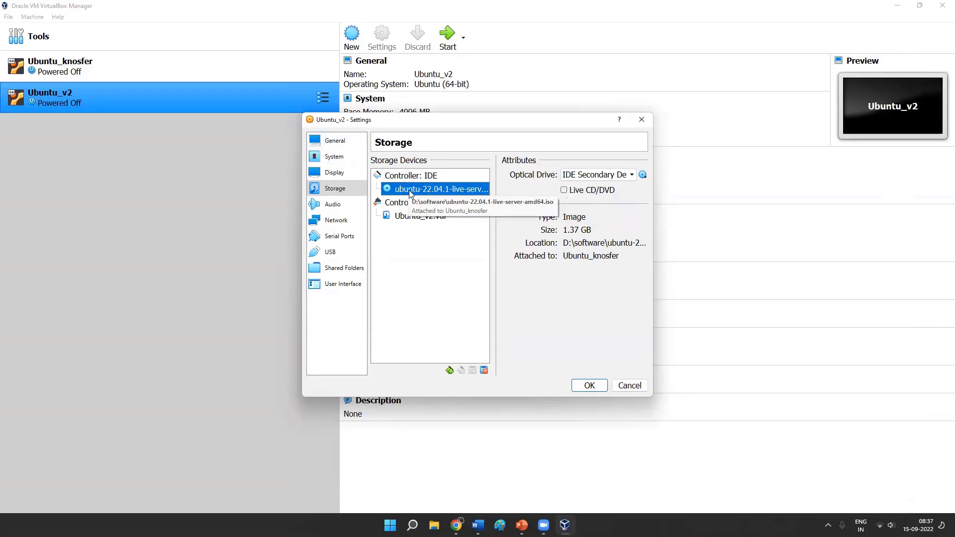
- Discard the pending settings of Ubuntu_v2 without saving the optical disk image
{"action": "left_click", "coordinate": [643, 176]}
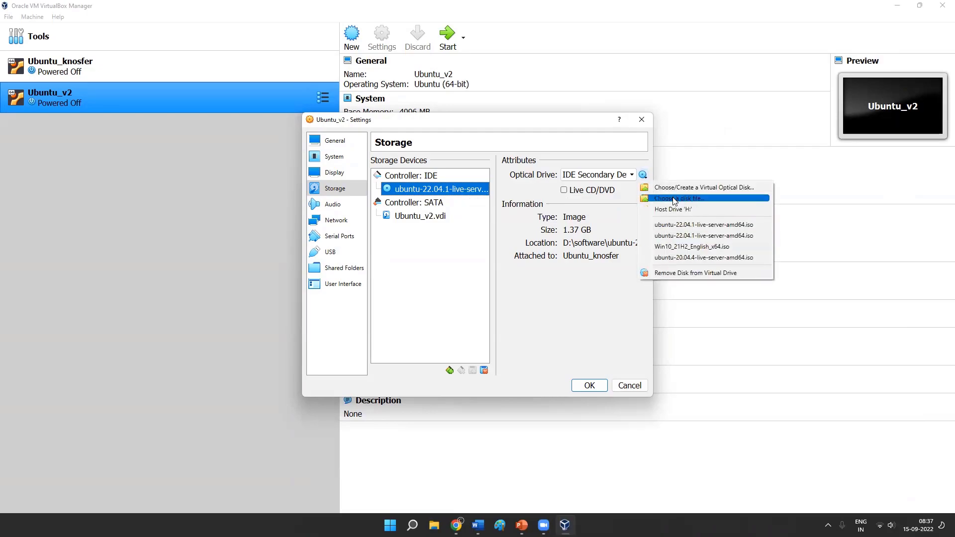
{"action": "left_click", "coordinate": [517, 289]}
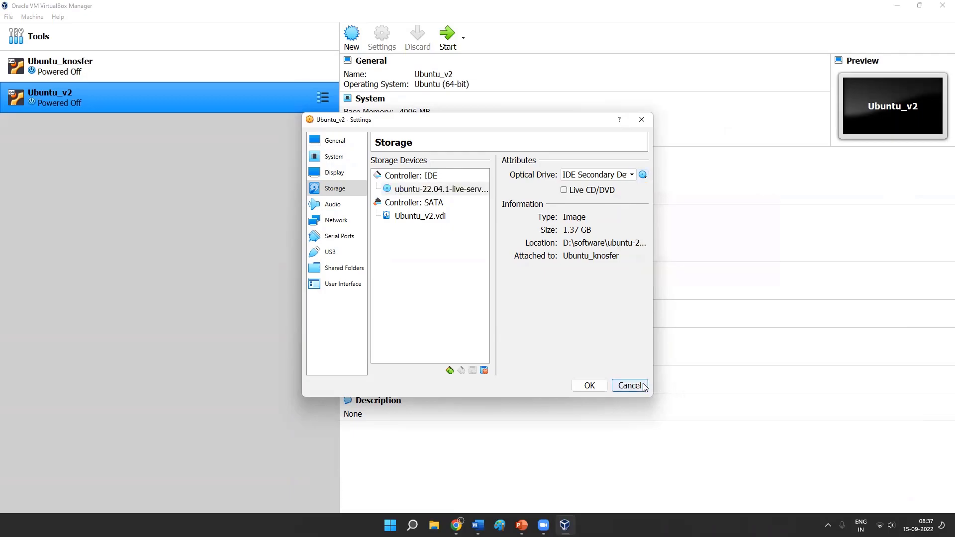
{"action": "left_click", "coordinate": [629, 386]}
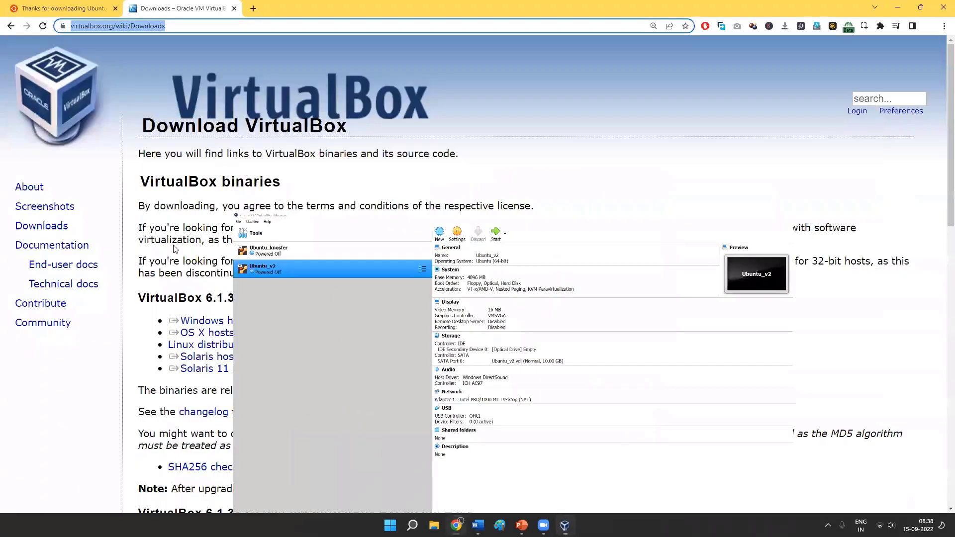
- Start Ubuntu_knosfer in Scale mode and boot its Try or Install Ubuntu Server entry
{"action": "left_click", "coordinate": [565, 525]}
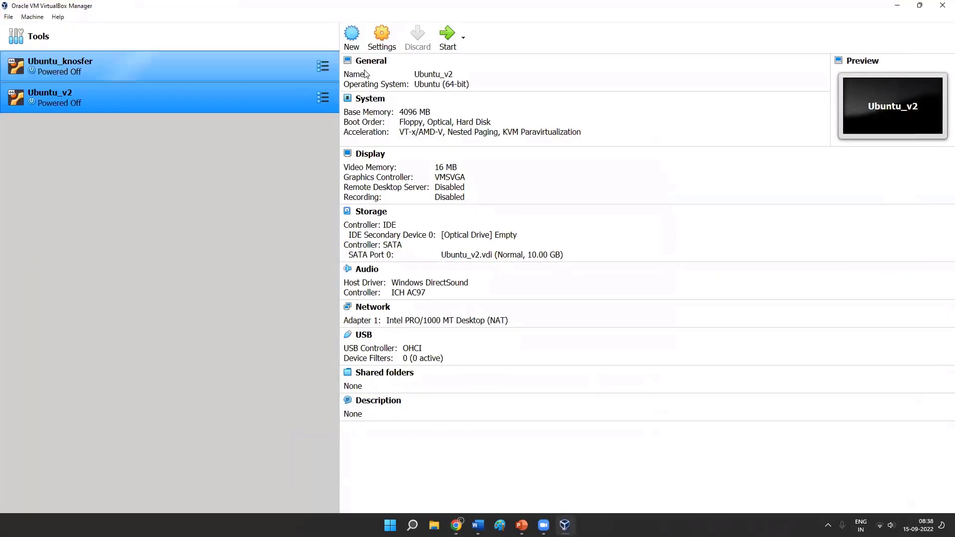
{"action": "left_click", "coordinate": [335, 80]}
{"action": "left_click", "coordinate": [452, 34]}
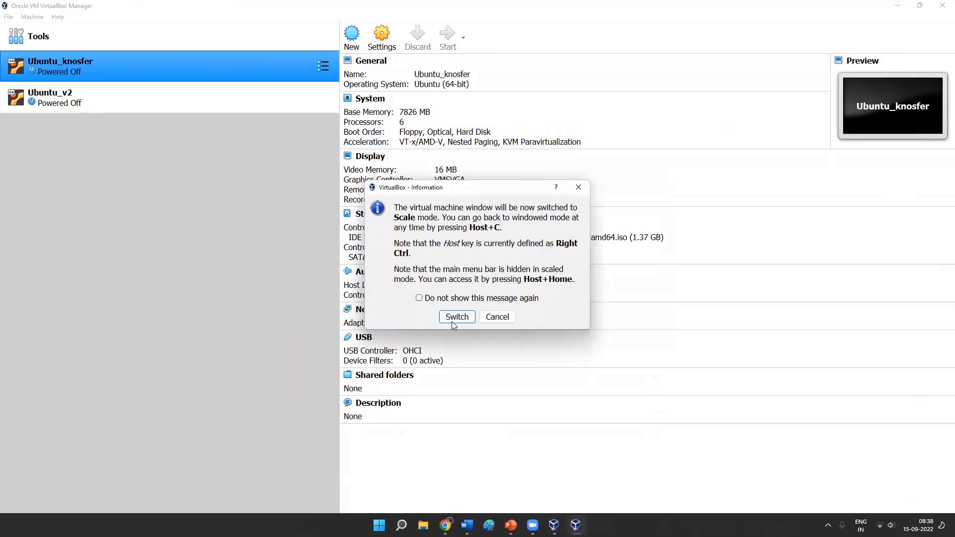
{"action": "left_click", "coordinate": [450, 319]}
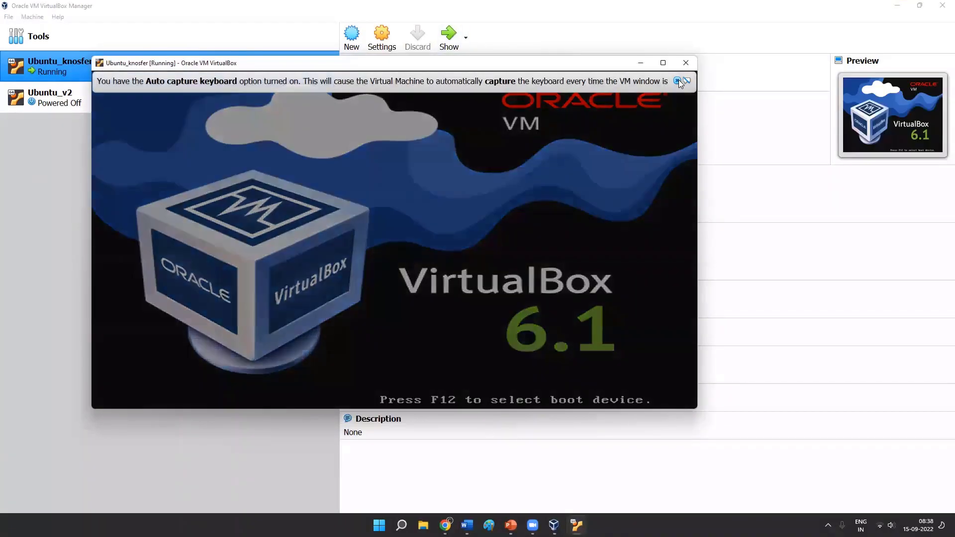
{"action": "left_click", "coordinate": [678, 80]}
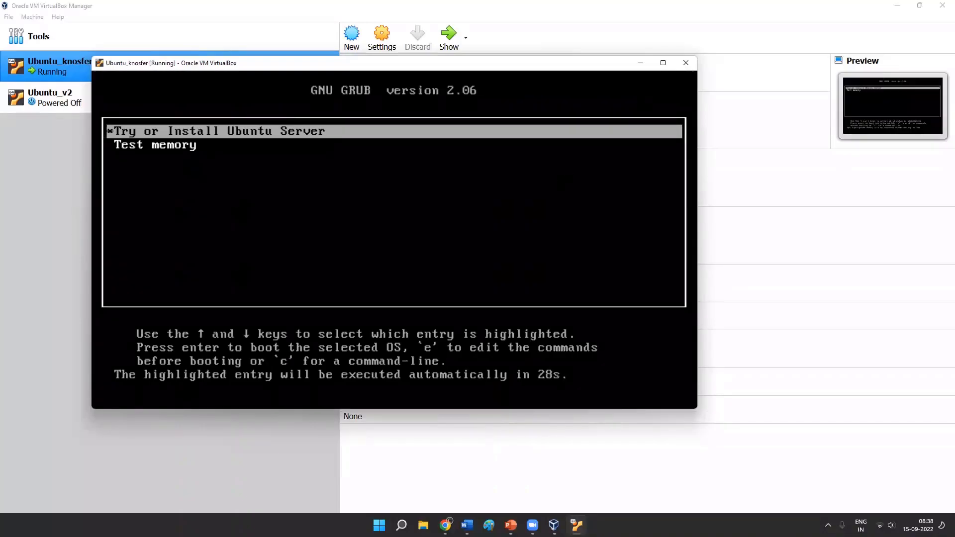
{"action": "key", "text": "Return"}
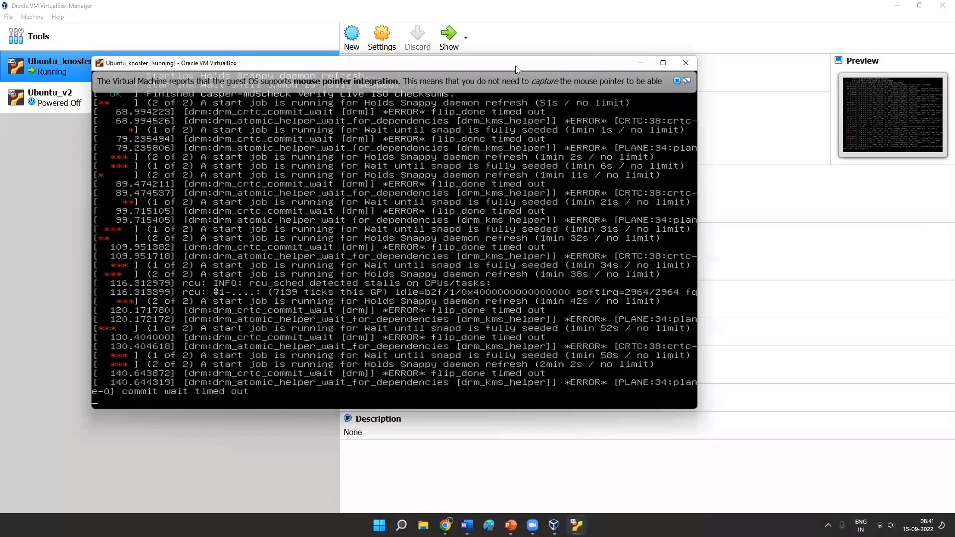
- Dismiss the mouse integration notice, enlarge and reposition the Ubuntu_knosfer window, and minimise it while it keeps booting
{"action": "left_click", "coordinate": [677, 80]}
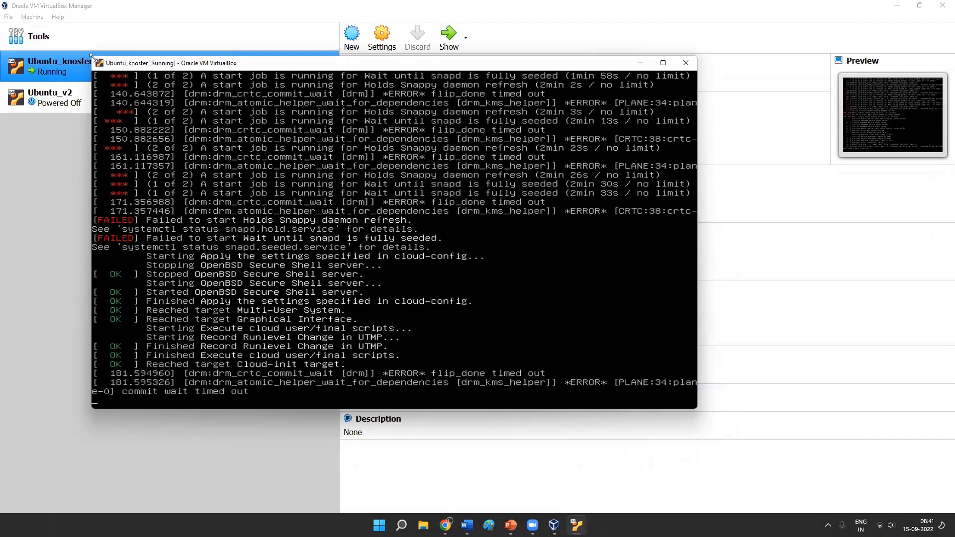
{"action": "left_click_drag", "start_coordinate": [94, 58], "coordinate": [1, 1]}
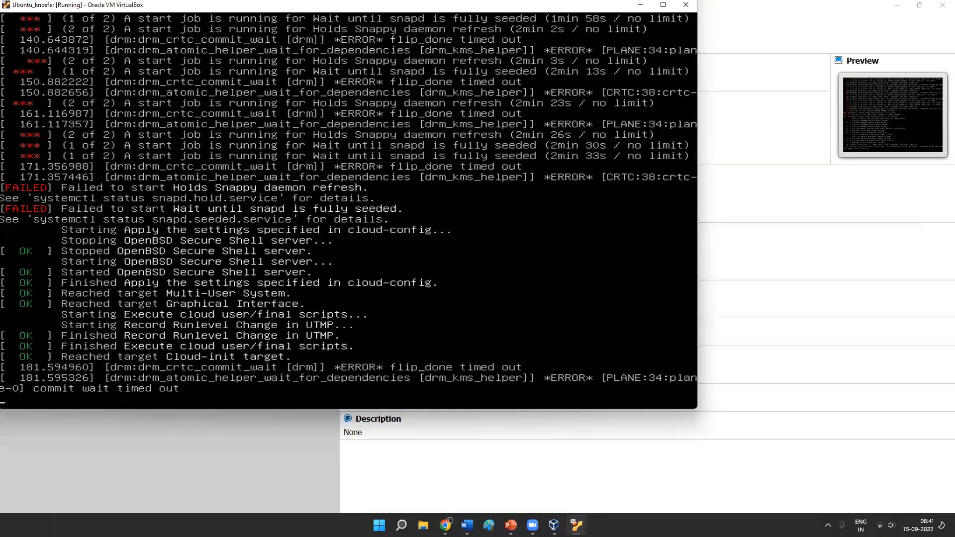
{"action": "left_click_drag", "start_coordinate": [697, 409], "coordinate": [765, 466]}
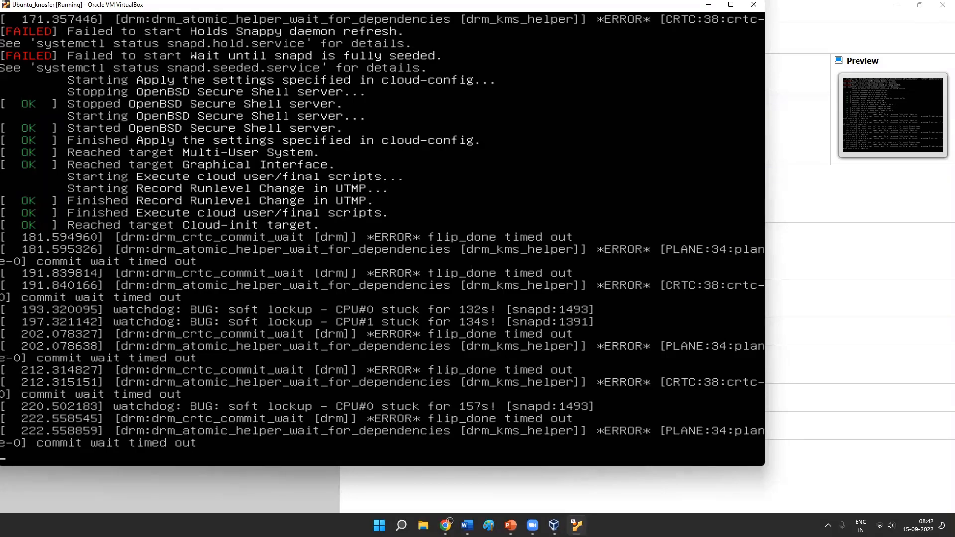
{"action": "left_click_drag", "start_coordinate": [724, 9], "coordinate": [775, 40]}
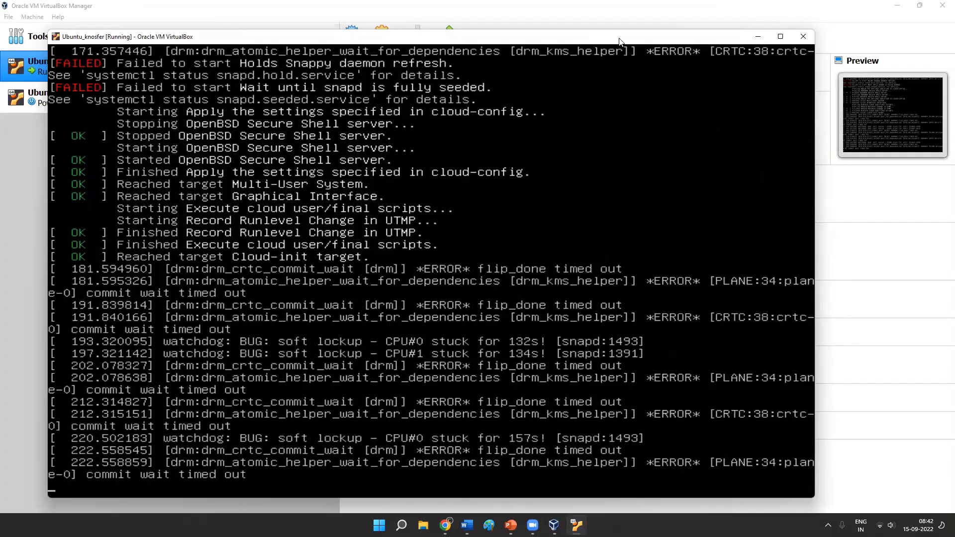
{"action": "left_click_drag", "start_coordinate": [620, 41], "coordinate": [618, 12]}
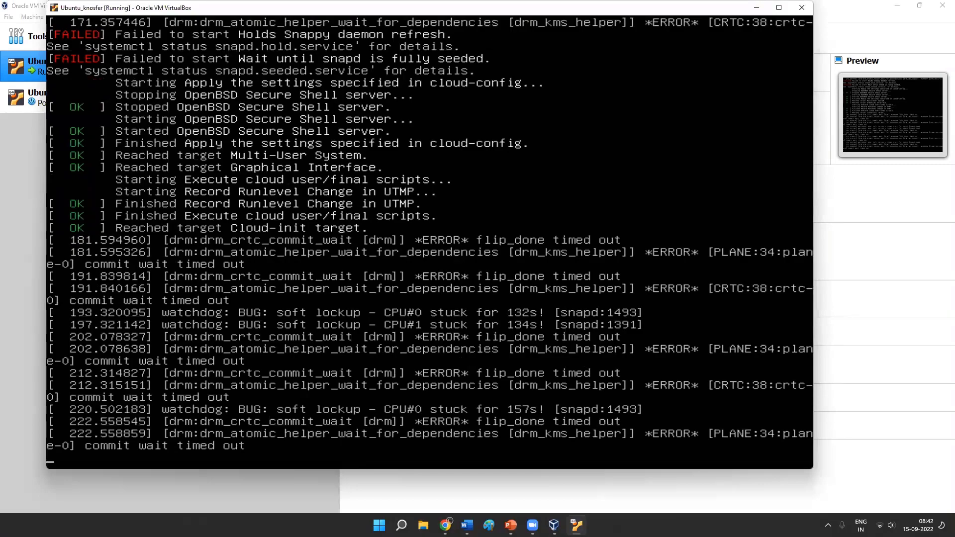
{"action": "left_click_drag", "start_coordinate": [597, 8], "coordinate": [576, 38]}
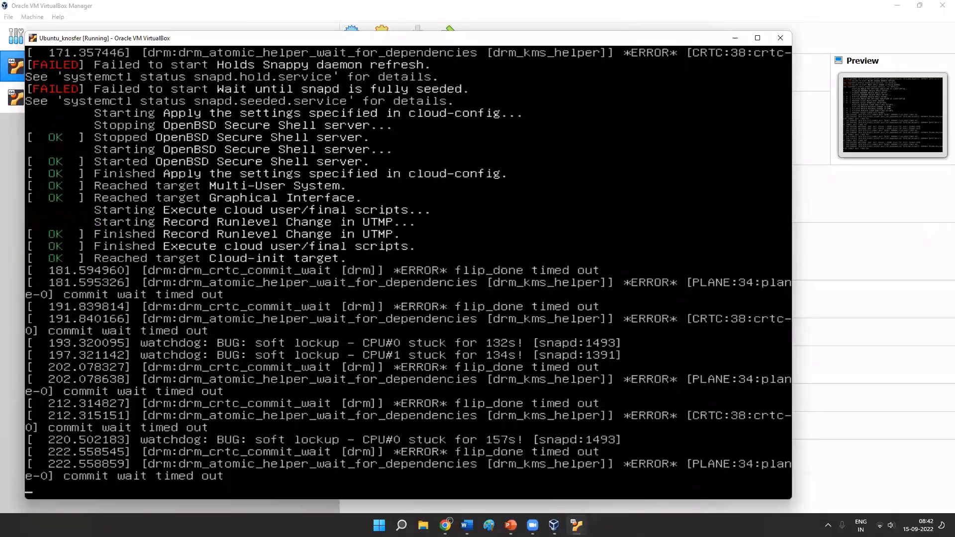
{"action": "left_click", "coordinate": [737, 40]}
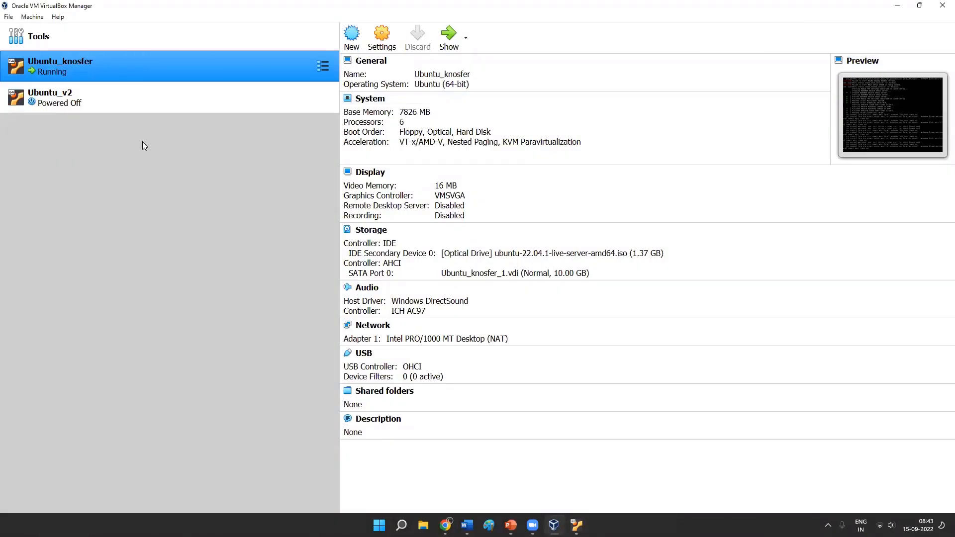
- Define a new Windows 7 (64-bit) virtual machine named New_windows with 8192 MB of memory and a new virtual hard disk
{"action": "left_click", "coordinate": [357, 50]}
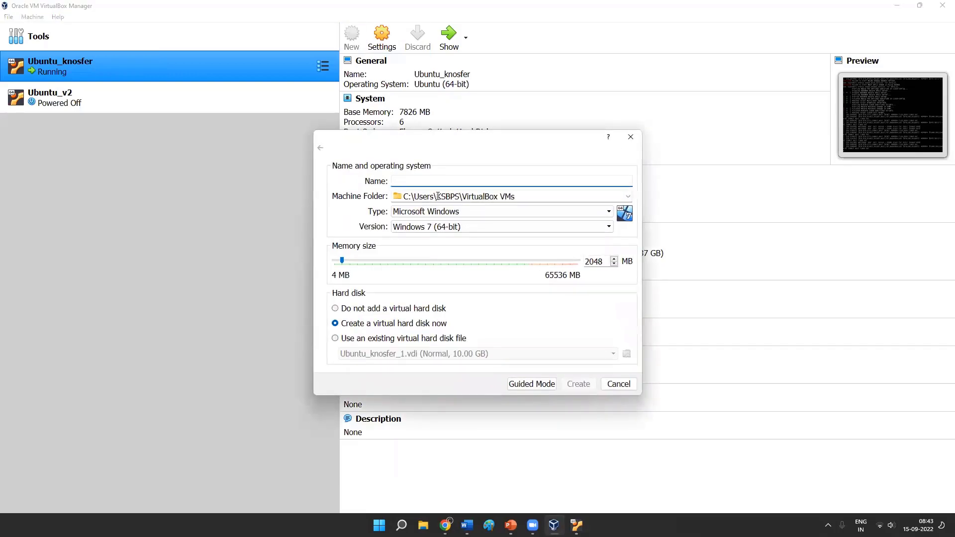
{"action": "type", "text": "New_windows"}
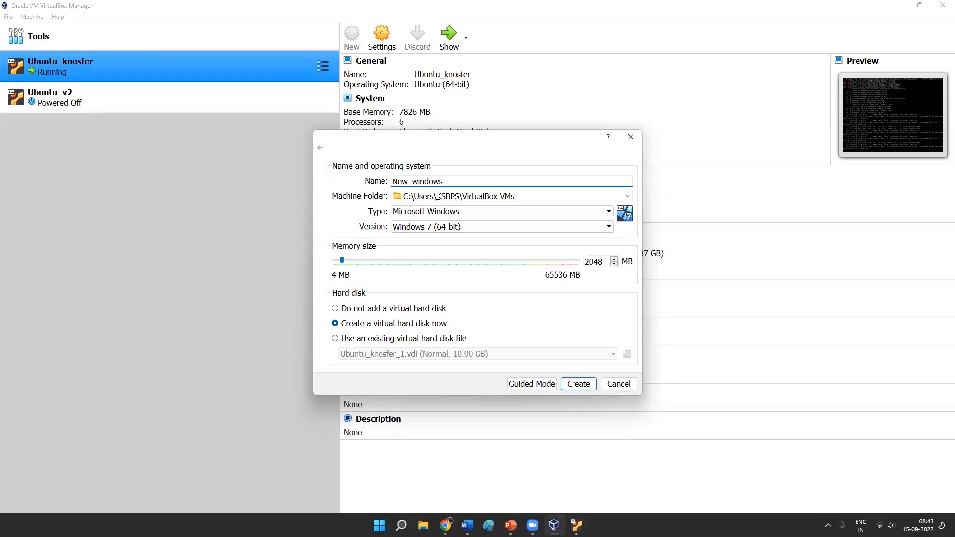
{"action": "left_click", "coordinate": [551, 234]}
{"action": "left_click", "coordinate": [550, 232]}
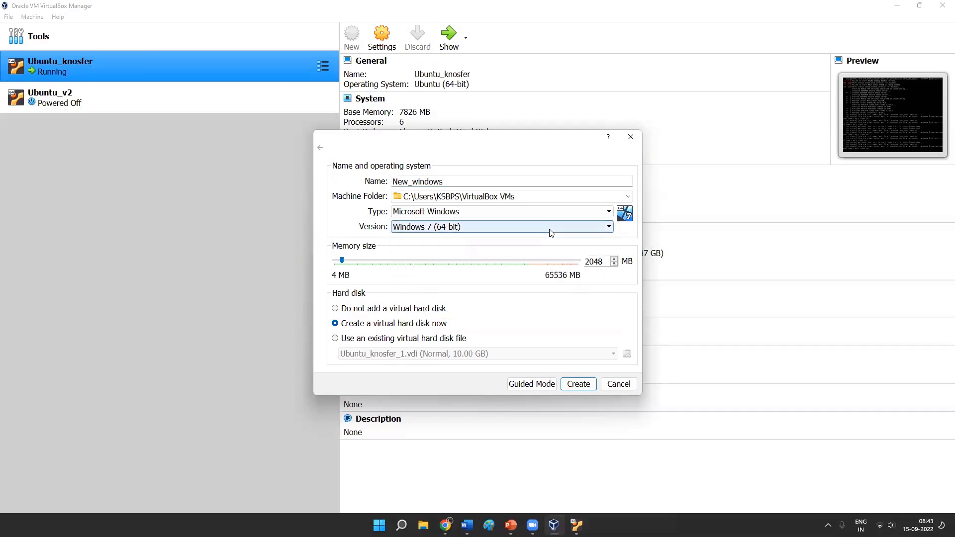
{"action": "double_click", "coordinate": [588, 260]}
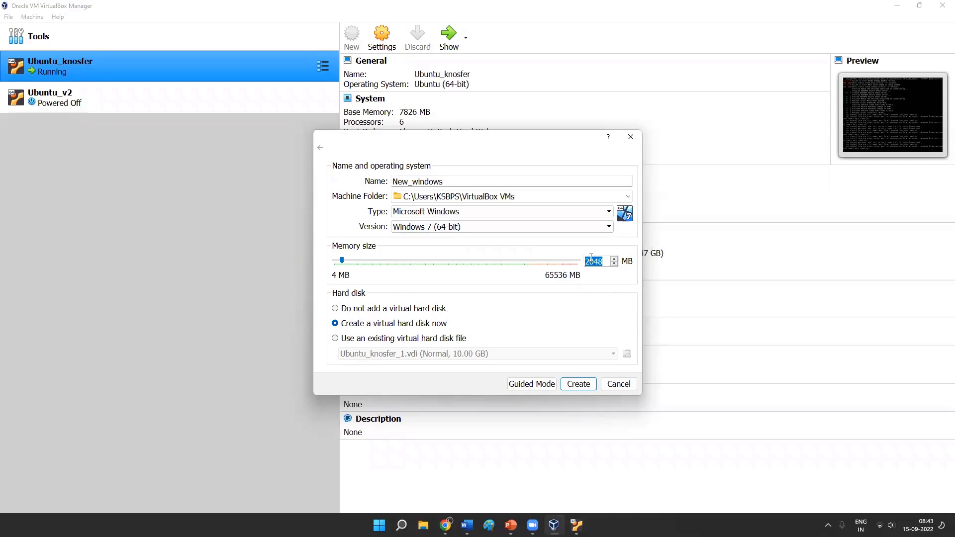
{"action": "left_click_drag", "start_coordinate": [342, 261], "coordinate": [369, 268]}
{"action": "left_click", "coordinate": [577, 384]}
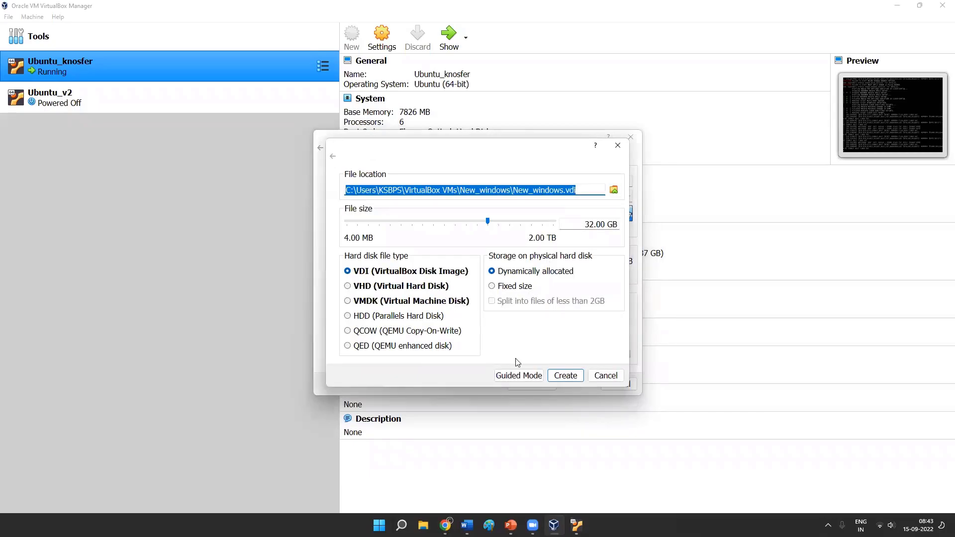
- Set the New_windows virtual hard disk size to 50 GB and create it
{"action": "left_click", "coordinate": [572, 378]}
{"action": "left_click_drag", "start_coordinate": [586, 225], "coordinate": [594, 229]}
{"action": "type", "text": "50"}
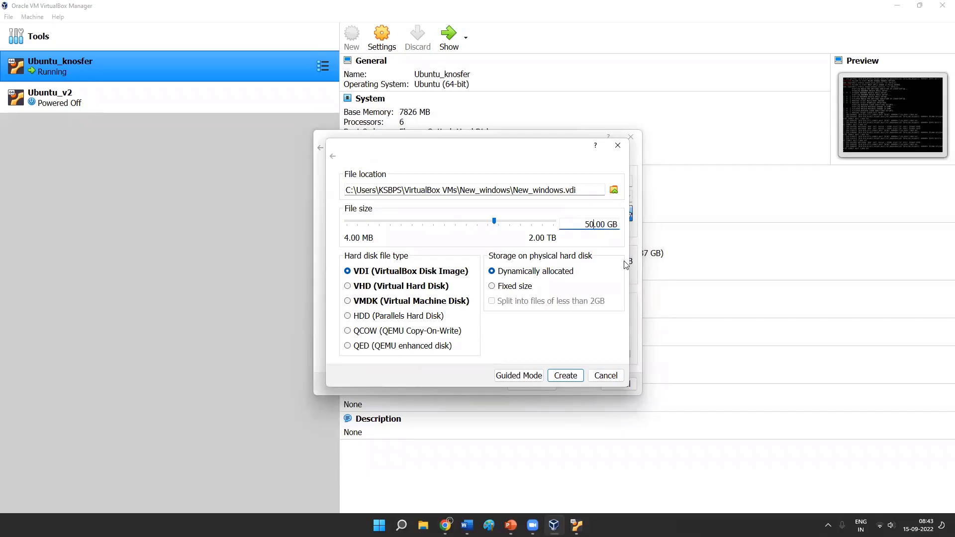
{"action": "left_click", "coordinate": [565, 379]}
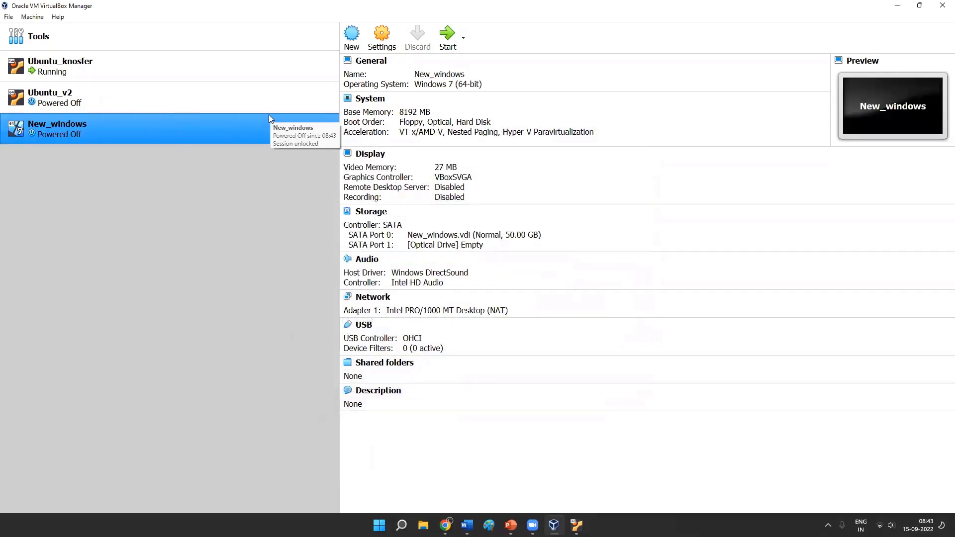
- Check the boot output of the running Ubuntu_knosfer machine and return to New_windows in the manager
{"action": "left_click", "coordinate": [114, 74]}
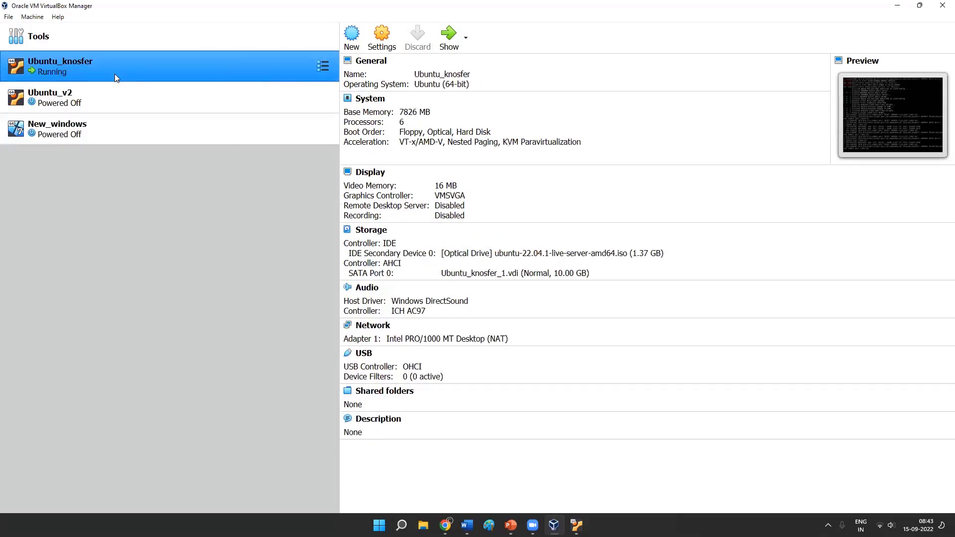
{"action": "left_click", "coordinate": [118, 135]}
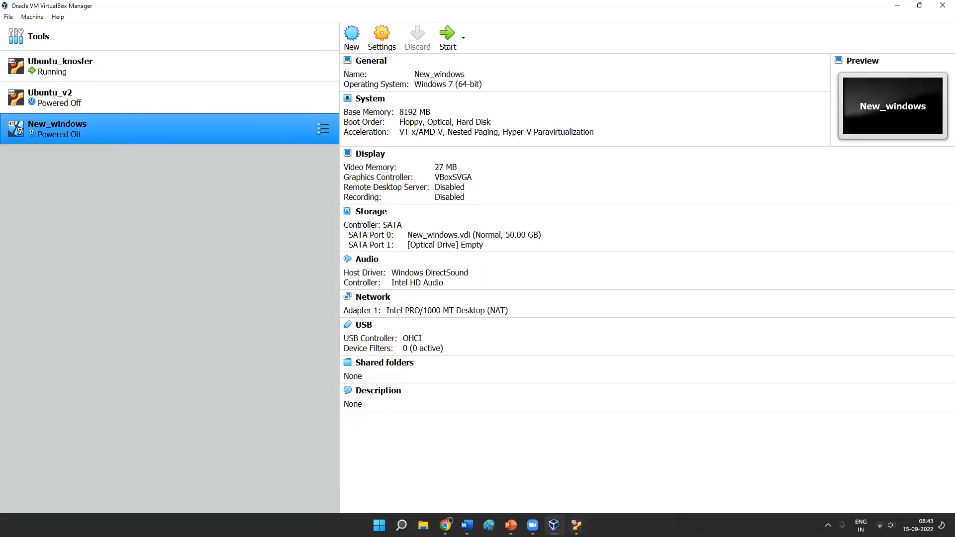
{"action": "left_click", "coordinate": [576, 525]}
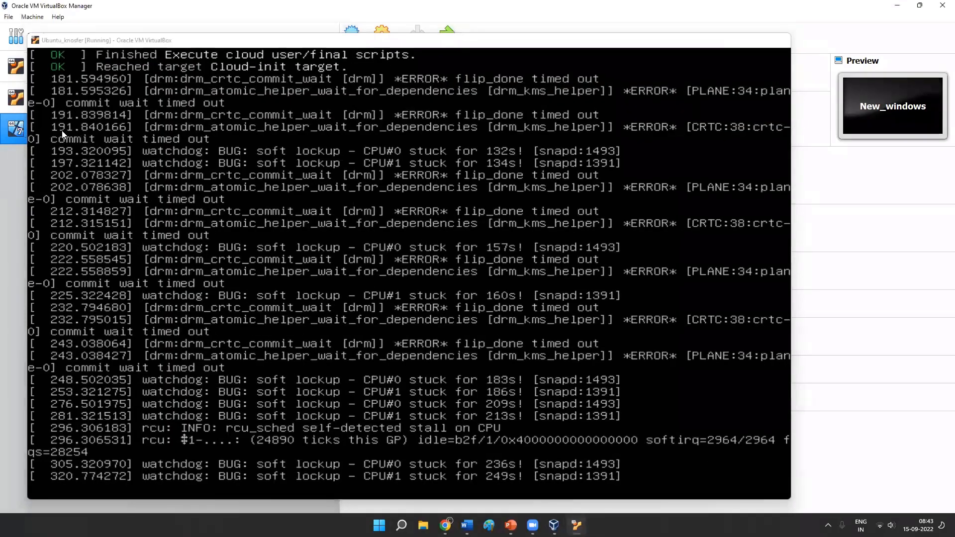
{"action": "left_click", "coordinate": [735, 37]}
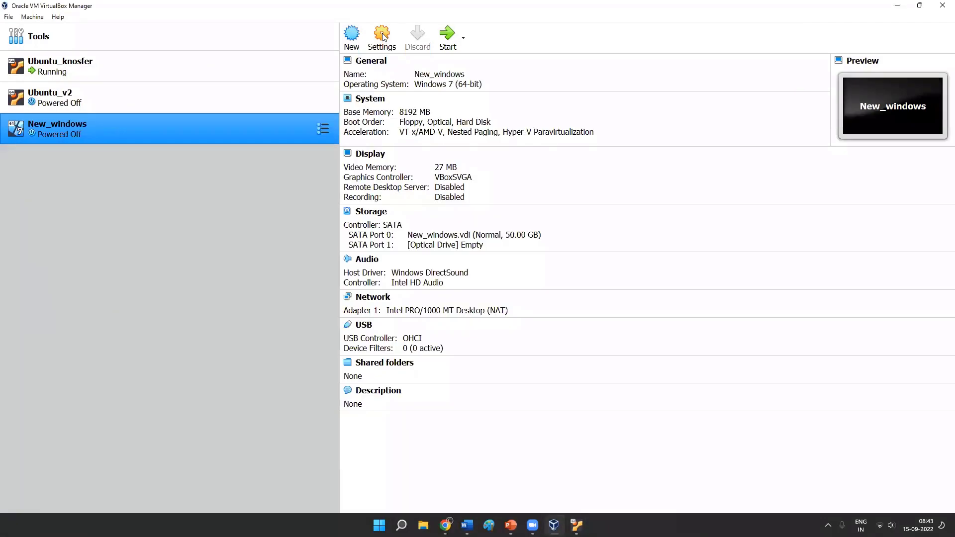
- Set the number of processors for New_windows to 8 in its system settings
{"action": "left_click", "coordinate": [382, 37]}
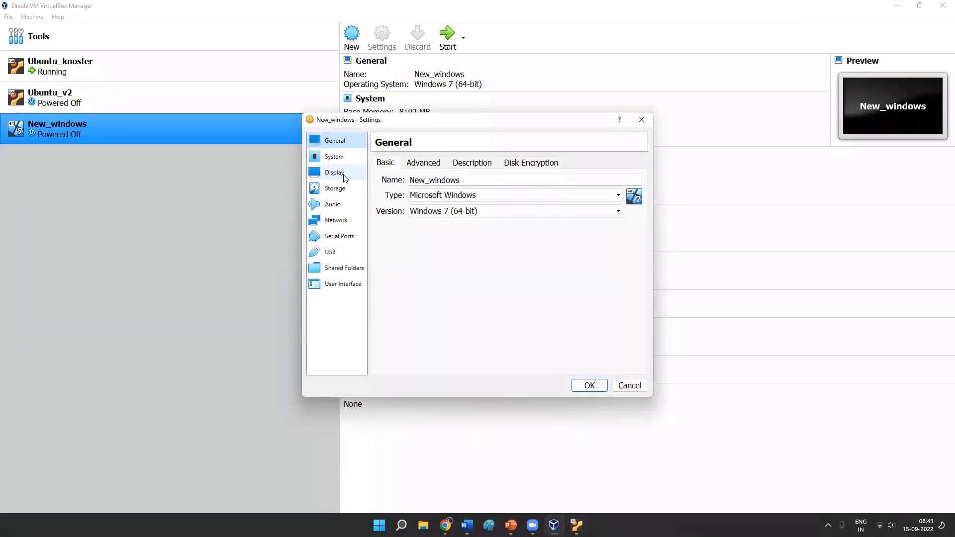
{"action": "left_click", "coordinate": [343, 156]}
{"action": "left_click", "coordinate": [440, 164]}
{"action": "left_click_drag", "start_coordinate": [616, 180], "coordinate": [581, 185]}
{"action": "type", "text": "8"}
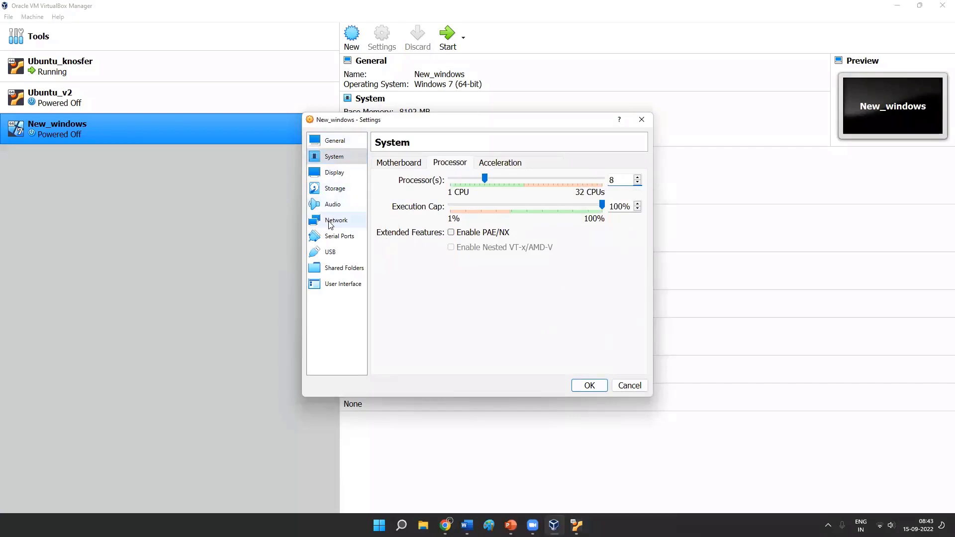
- Load the Win10_21H2_English_x64.iso image into the empty SATA optical drive of New_windows
{"action": "left_click", "coordinate": [340, 174]}
{"action": "left_click", "coordinate": [333, 189]}
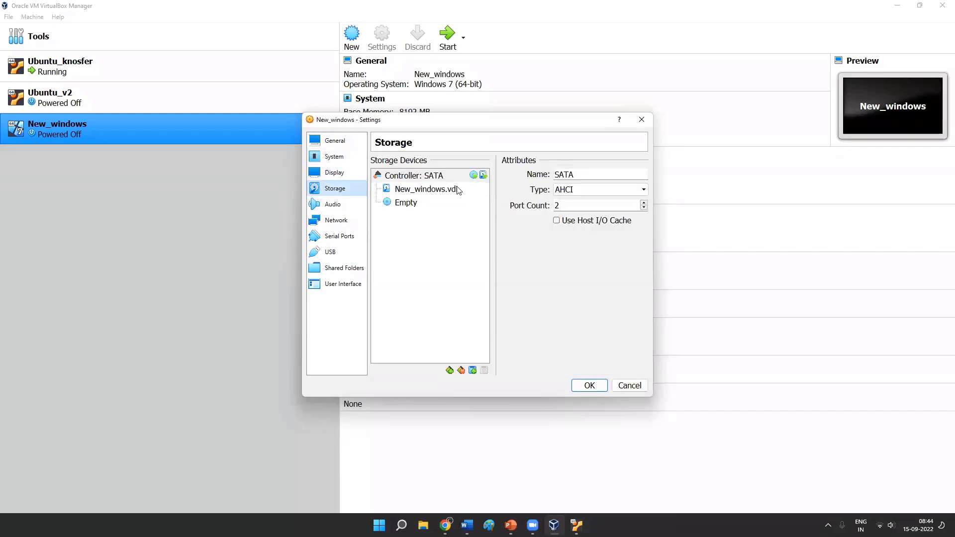
{"action": "left_click", "coordinate": [425, 203]}
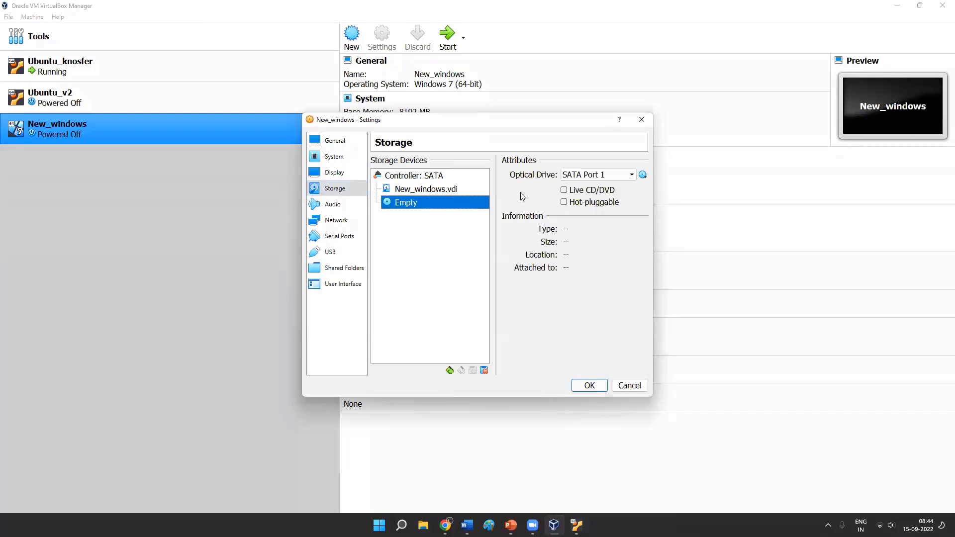
{"action": "left_click", "coordinate": [642, 174]}
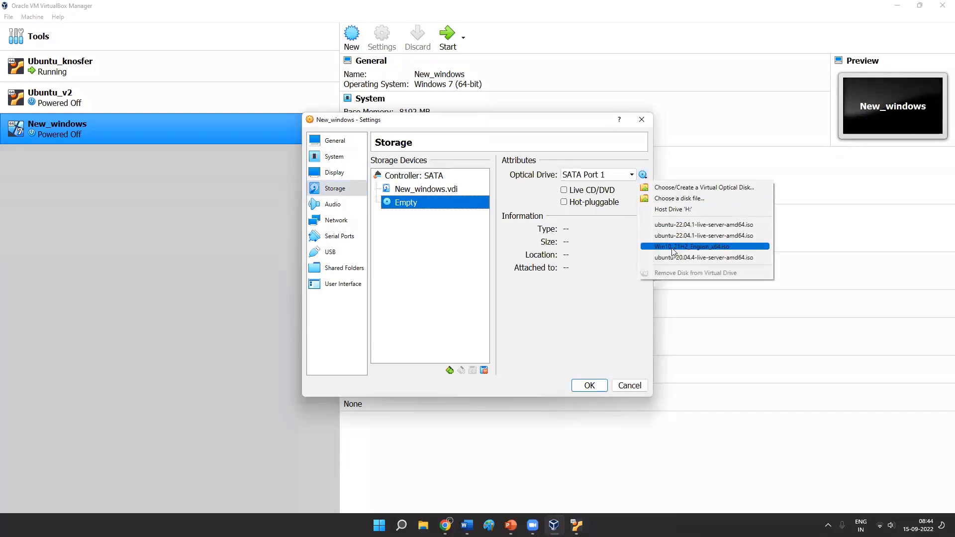
{"action": "left_click", "coordinate": [692, 246]}
- Set the operating system version of New_windows to Windows 10 (32-bit) in its general settings
{"action": "left_click", "coordinate": [346, 153]}
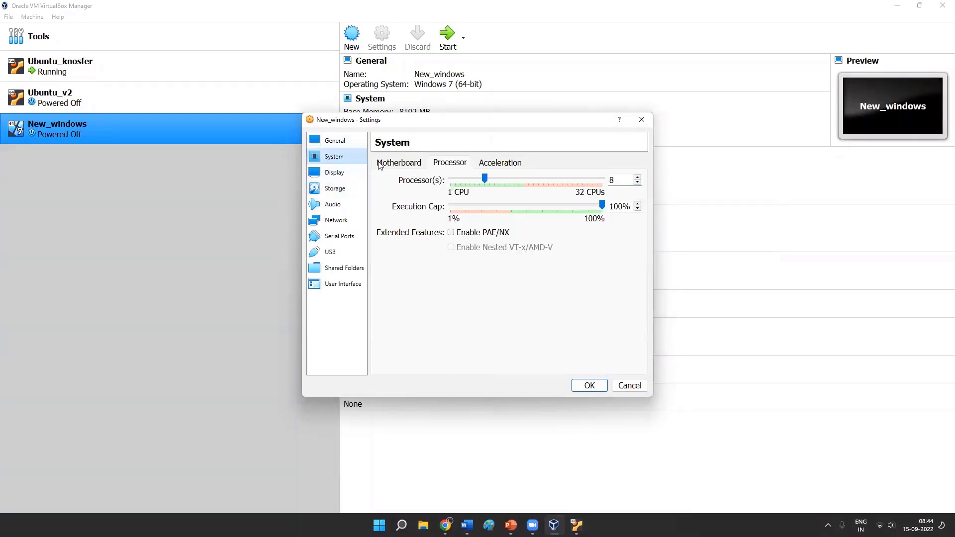
{"action": "left_click", "coordinate": [340, 145]}
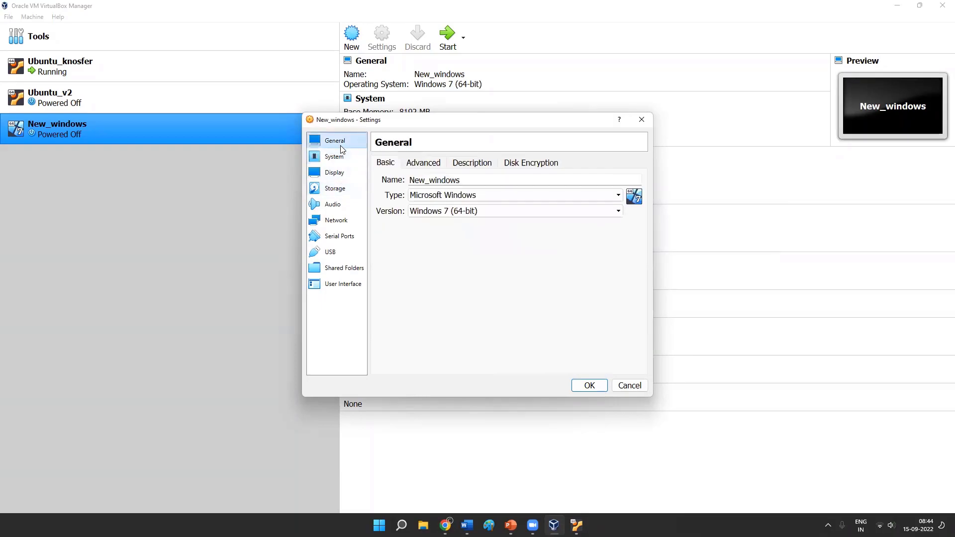
{"action": "left_click", "coordinate": [482, 212]}
{"action": "scroll", "coordinate": [503, 267], "scroll_direction": "down", "scroll_amount": 2}
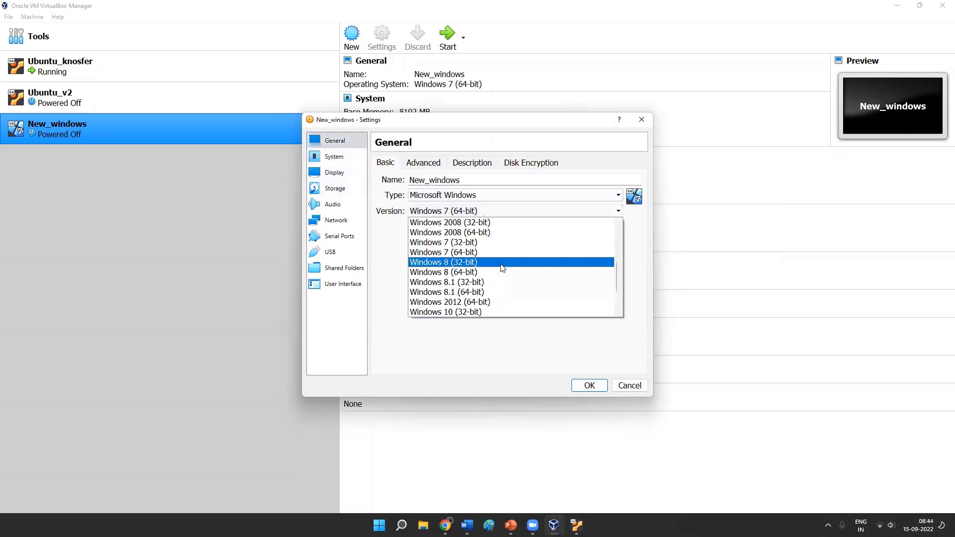
{"action": "scroll", "coordinate": [503, 267], "scroll_direction": "down", "scroll_amount": 1}
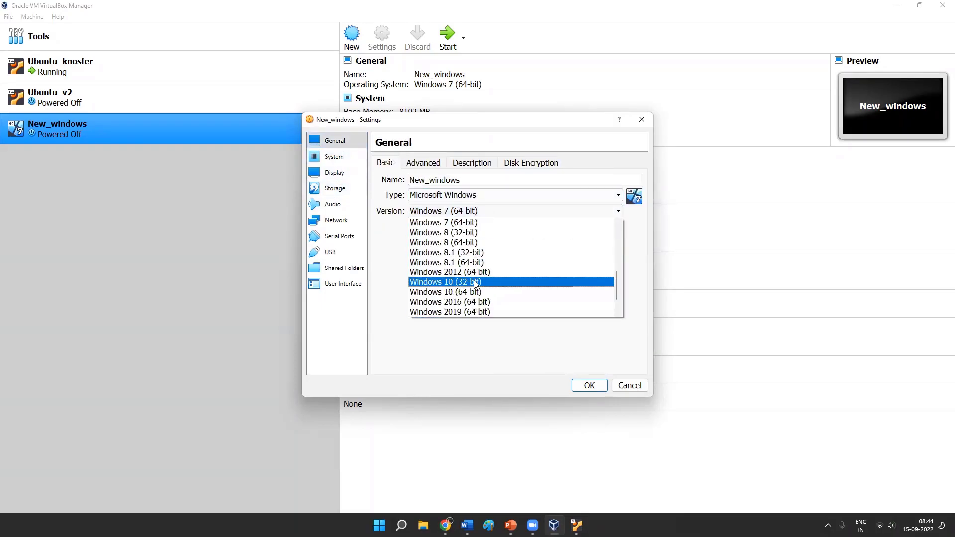
{"action": "left_click", "coordinate": [475, 284]}
- Reselect the Win10_21H2_English_x64.iso image for the optical drive of New_windows
{"action": "left_click", "coordinate": [334, 188]}
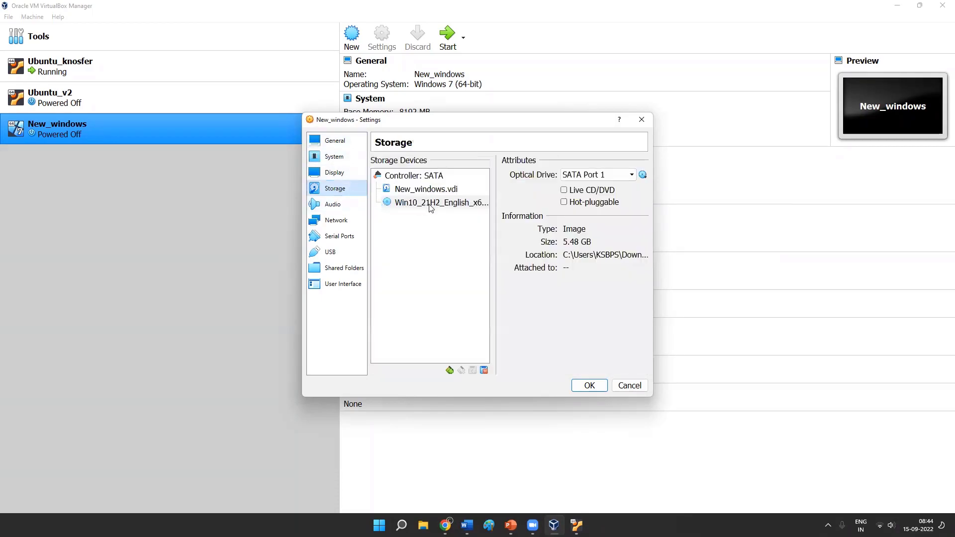
{"action": "left_click", "coordinate": [642, 175]}
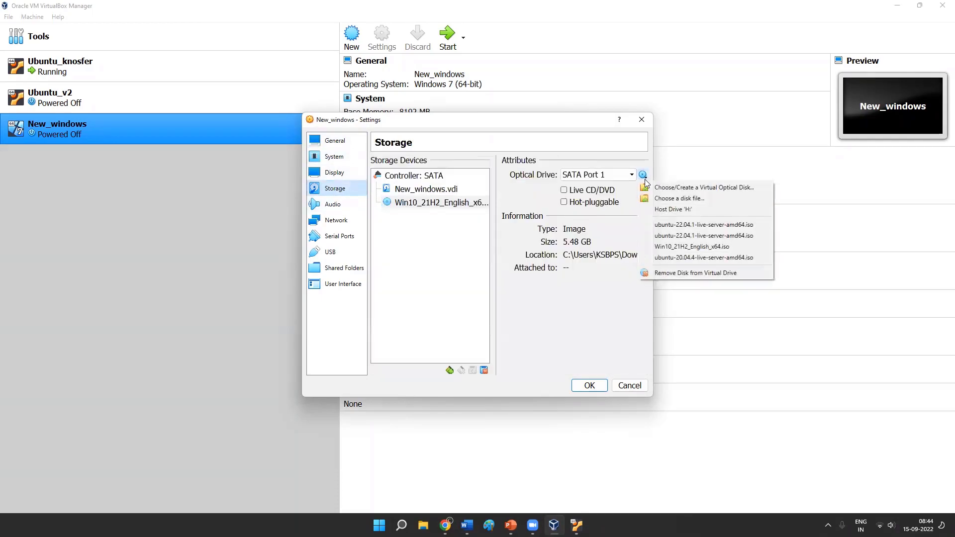
{"action": "left_click", "coordinate": [697, 249]}
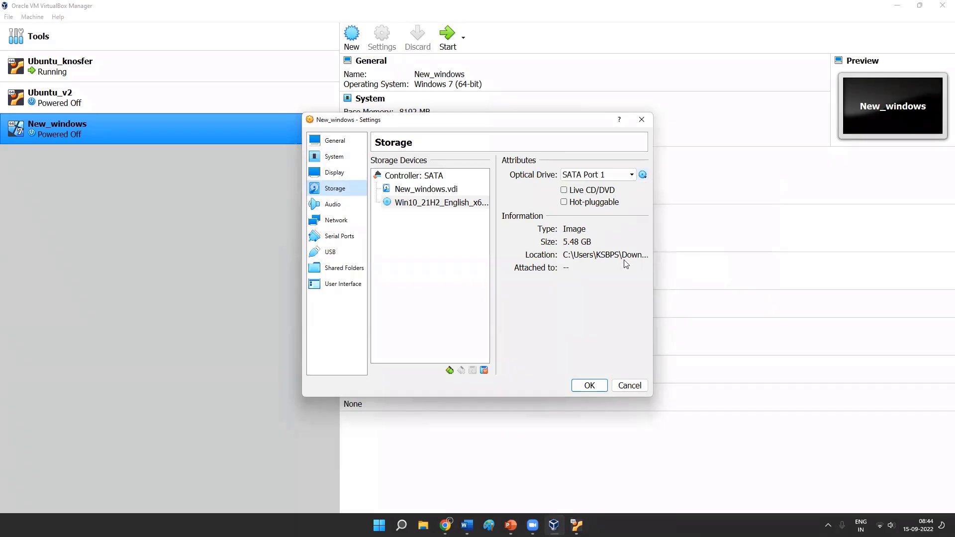
- Set the New_windows version to Windows 10 (64-bit), review its display and storage settings, and save the configuration
{"action": "left_click", "coordinate": [350, 140]}
{"action": "left_click", "coordinate": [517, 215]}
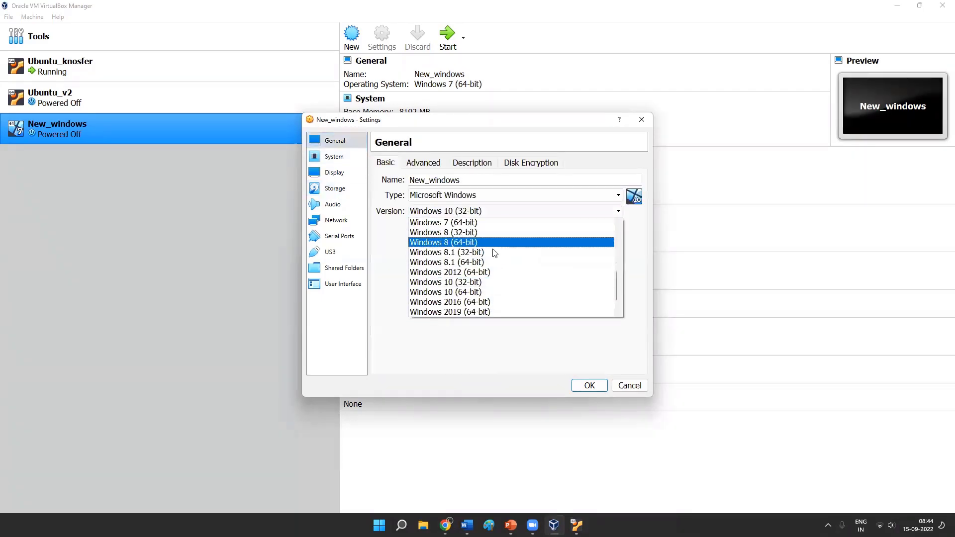
{"action": "left_click", "coordinate": [489, 293]}
{"action": "left_click", "coordinate": [346, 175]}
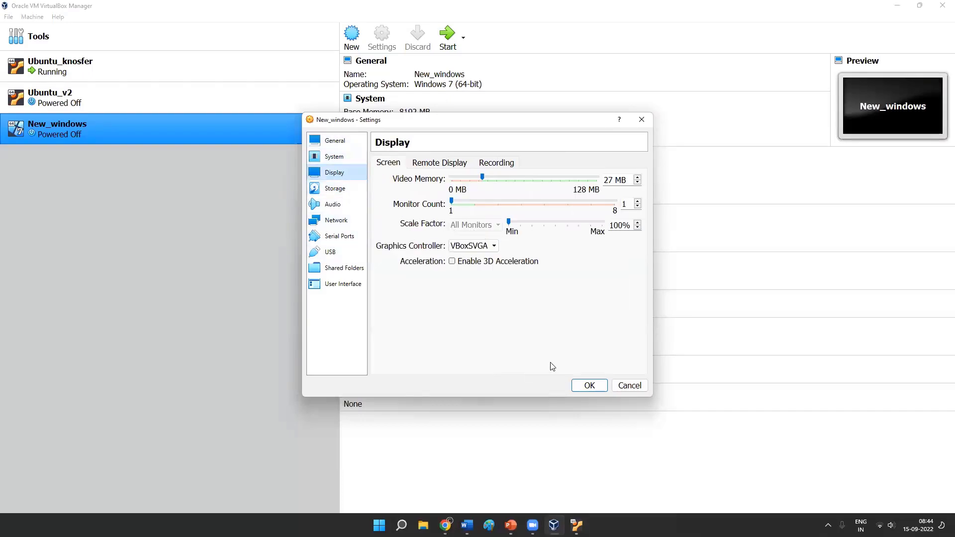
{"action": "left_click", "coordinate": [342, 190]}
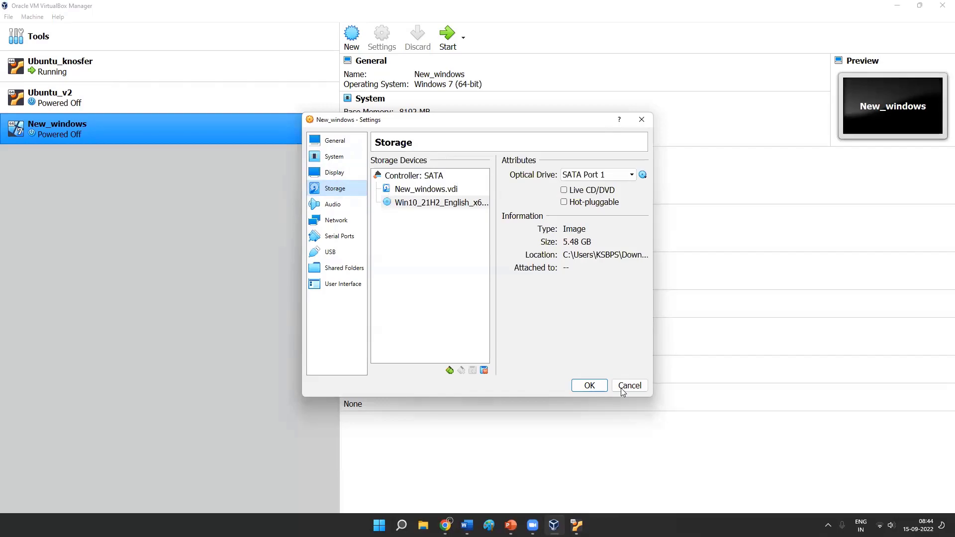
{"action": "left_click", "coordinate": [589, 386]}
- Start the New_windows machine, dismiss the keyboard capture notice and switch between the running machine windows
{"action": "left_click", "coordinate": [444, 46]}
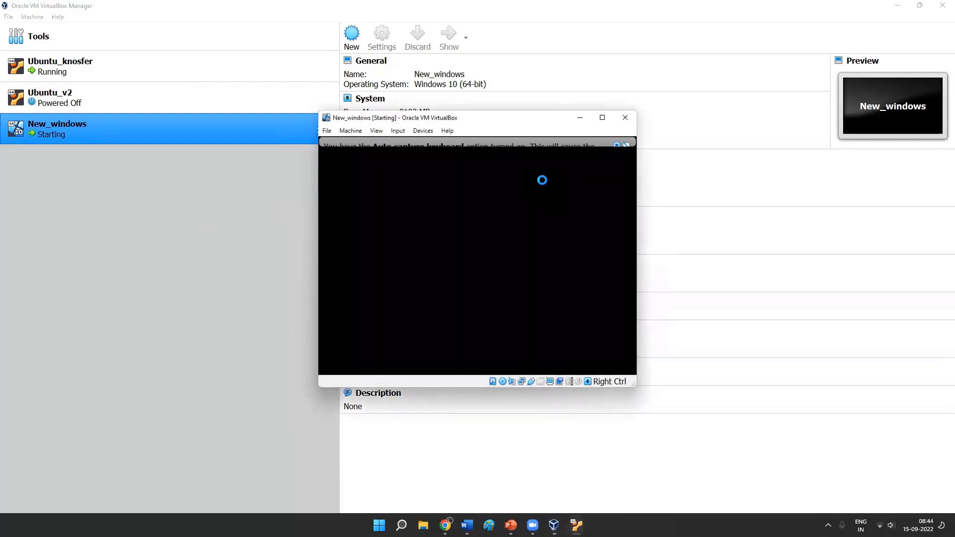
{"action": "left_click", "coordinate": [615, 147]}
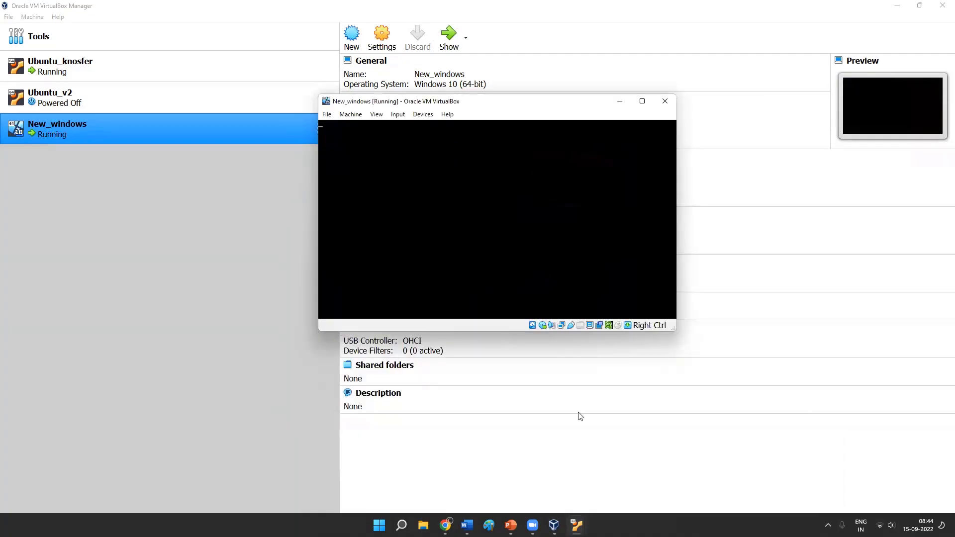
{"action": "left_click", "coordinate": [576, 525]}
{"action": "left_click", "coordinate": [529, 467]}
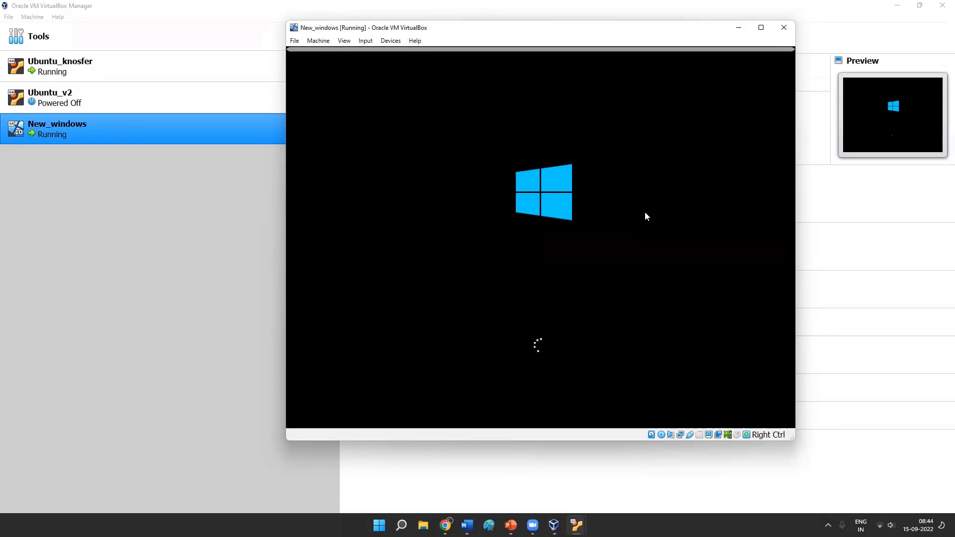
- Check the Ubuntu_knosfer and New_windows consoles, moving both windows apart to compare their boot progress
{"action": "mouse_move", "coordinate": [511, 526]}
{"action": "mouse_move", "coordinate": [554, 525]}
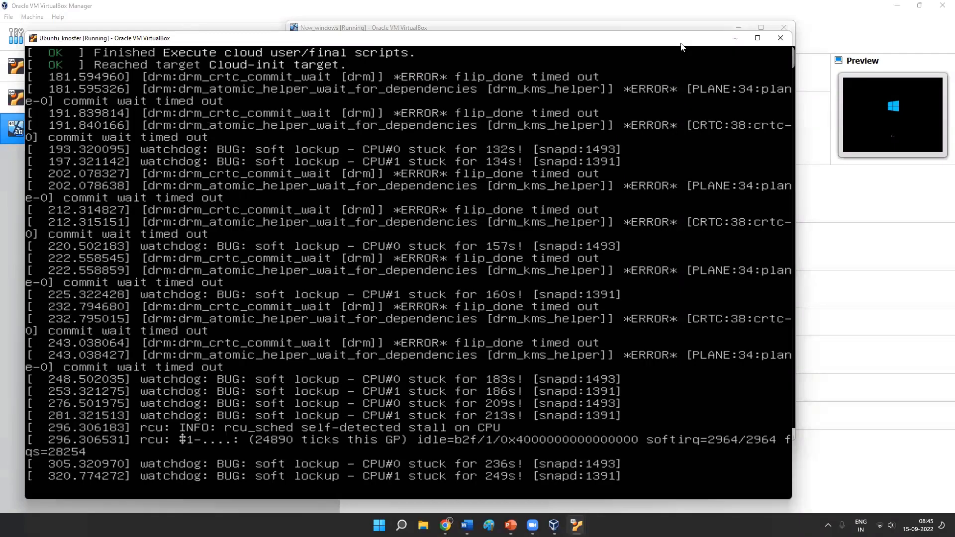
{"action": "left_click", "coordinate": [531, 28]}
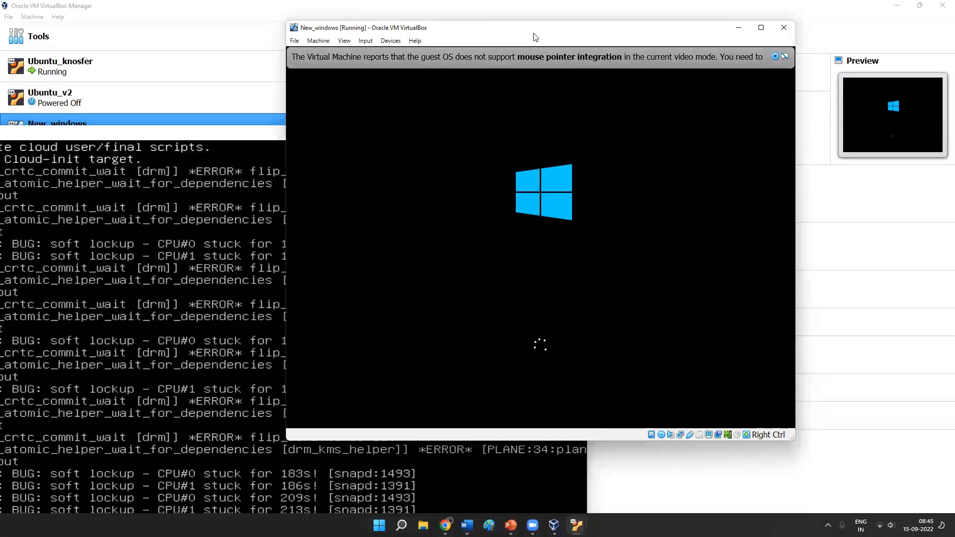
{"action": "left_click_drag", "start_coordinate": [539, 40], "coordinate": [659, 83]}
{"action": "left_click", "coordinate": [349, 134]}
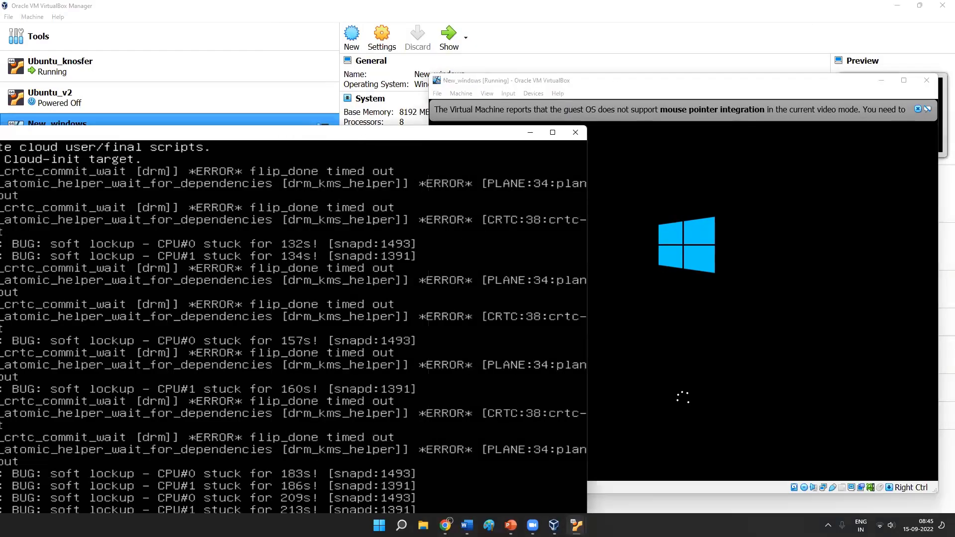
{"action": "left_click_drag", "start_coordinate": [349, 134], "coordinate": [256, 86]}
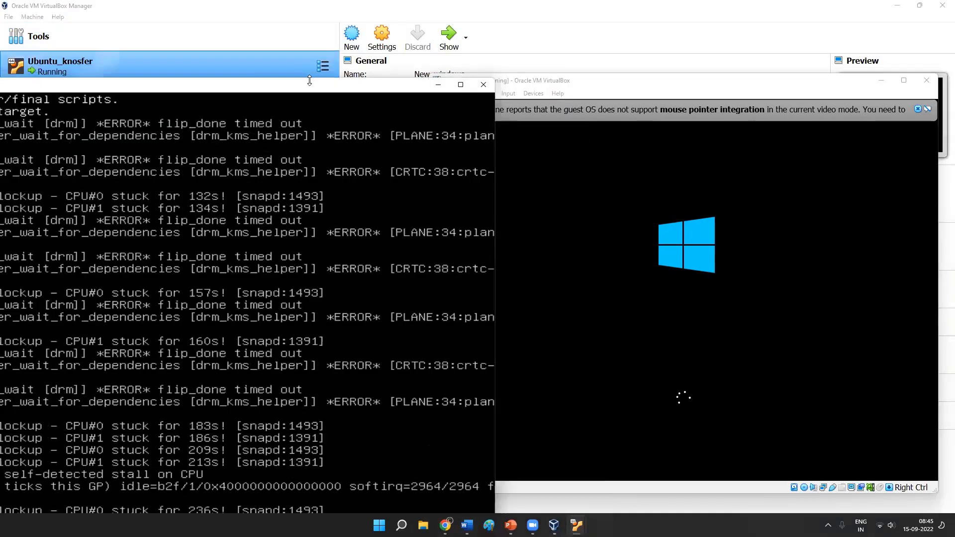
{"action": "left_click_drag", "start_coordinate": [95, 89], "coordinate": [345, 89]}
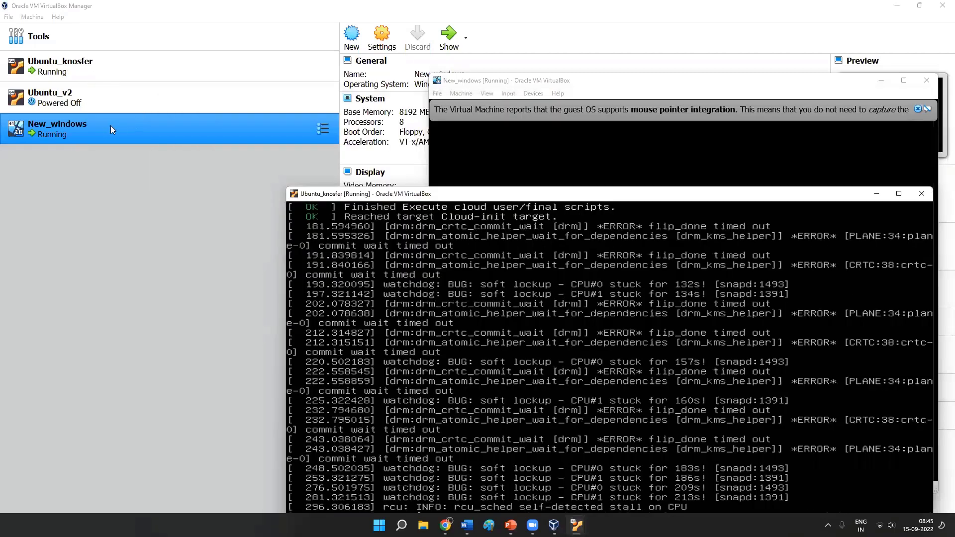
- Start Ubuntu_v2 with D:\ubuntu-22.04.1-live-server-amd64.iso as its start-up disk
{"action": "left_click", "coordinate": [100, 96]}
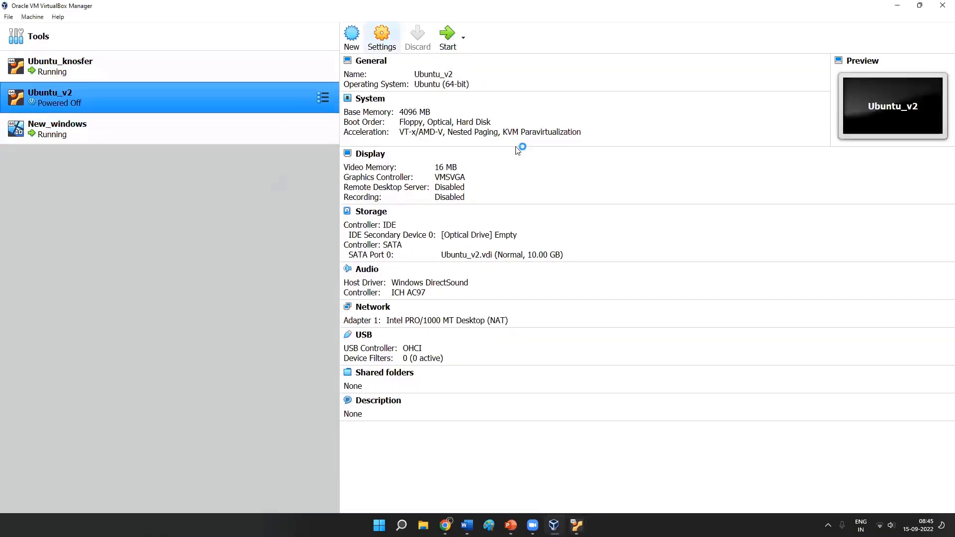
{"action": "double_click", "coordinate": [543, 180]}
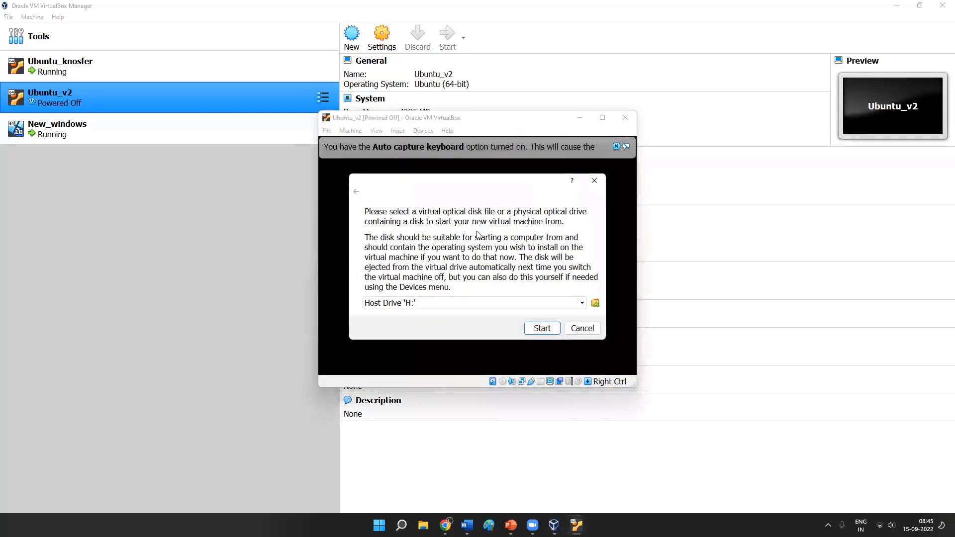
{"action": "left_click", "coordinate": [503, 304]}
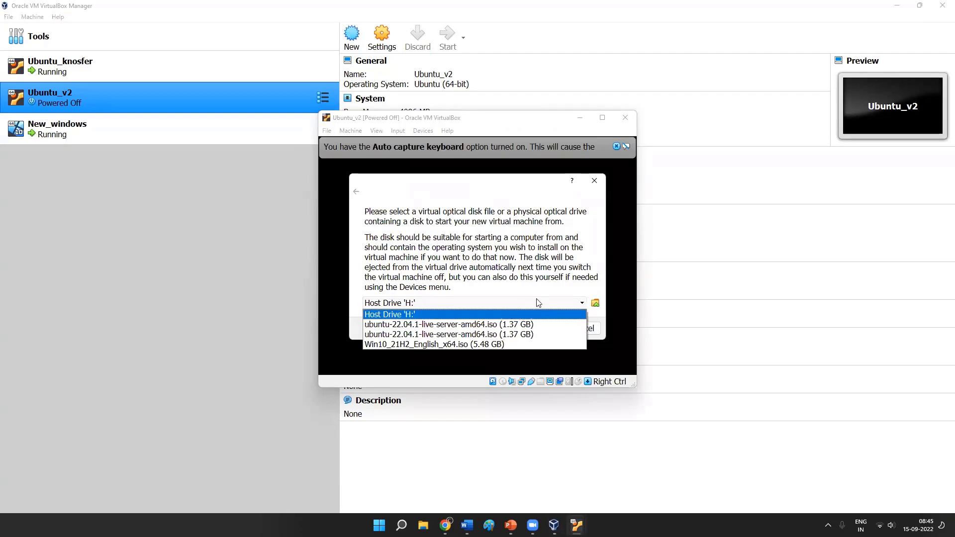
{"action": "left_click", "coordinate": [536, 303]}
{"action": "left_click", "coordinate": [566, 305]}
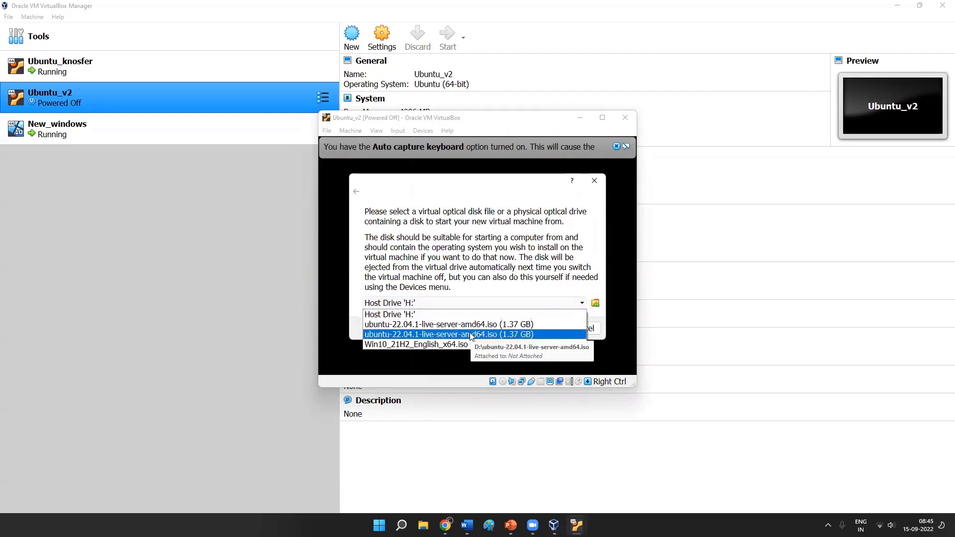
{"action": "left_click", "coordinate": [472, 334]}
{"action": "left_click", "coordinate": [543, 328]}
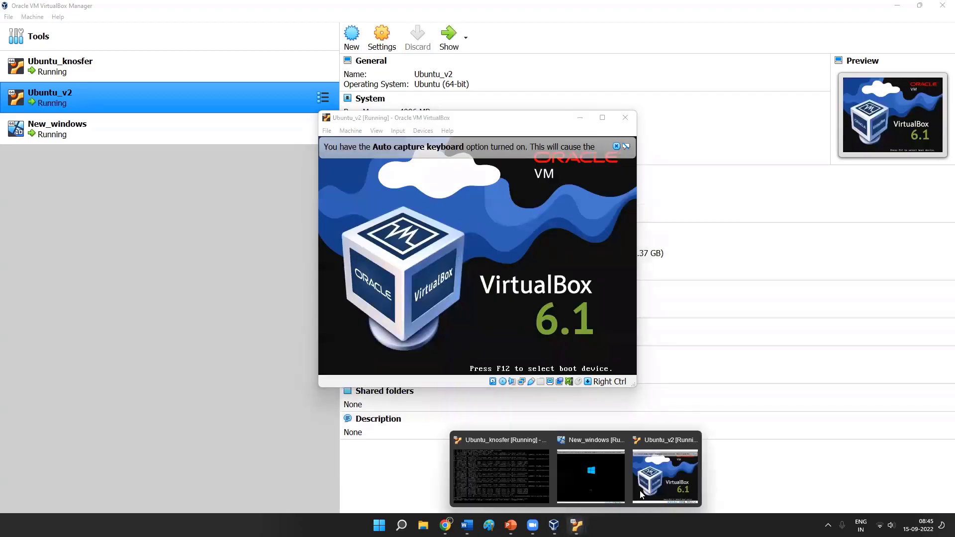
- Boot Ubuntu_v2 into Try or Install Ubuntu Server and arrange its window beside the New_windows window
{"action": "left_click", "coordinate": [605, 478]}
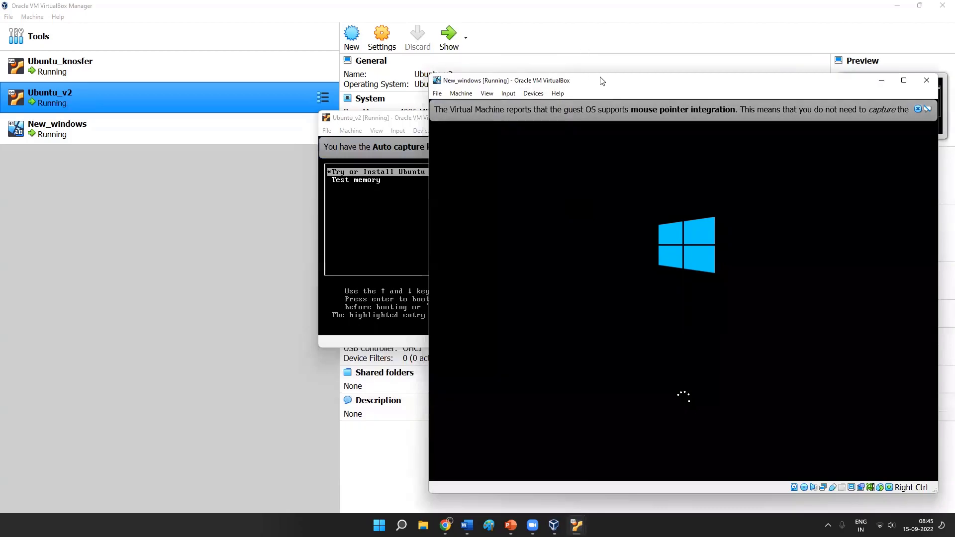
{"action": "left_click_drag", "start_coordinate": [602, 83], "coordinate": [598, 66]}
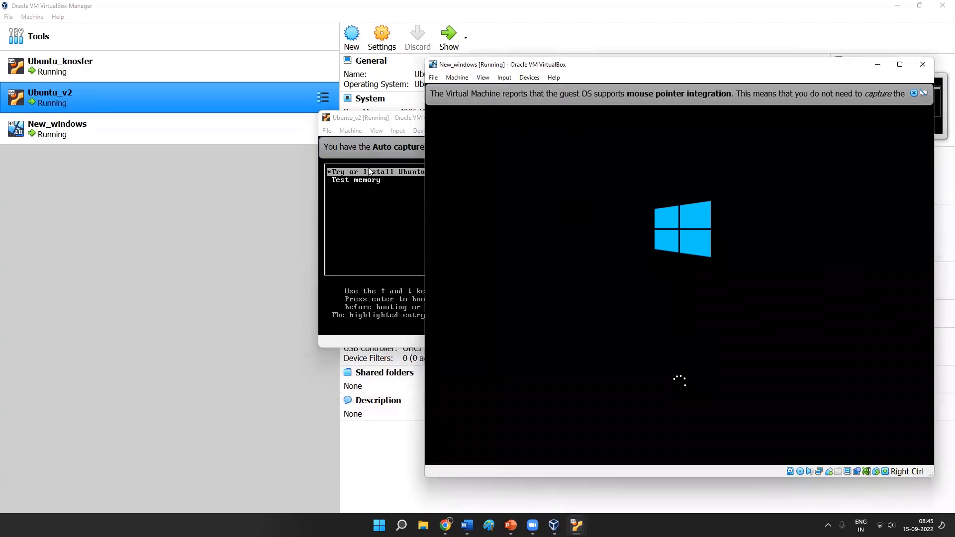
{"action": "left_click", "coordinate": [407, 216]}
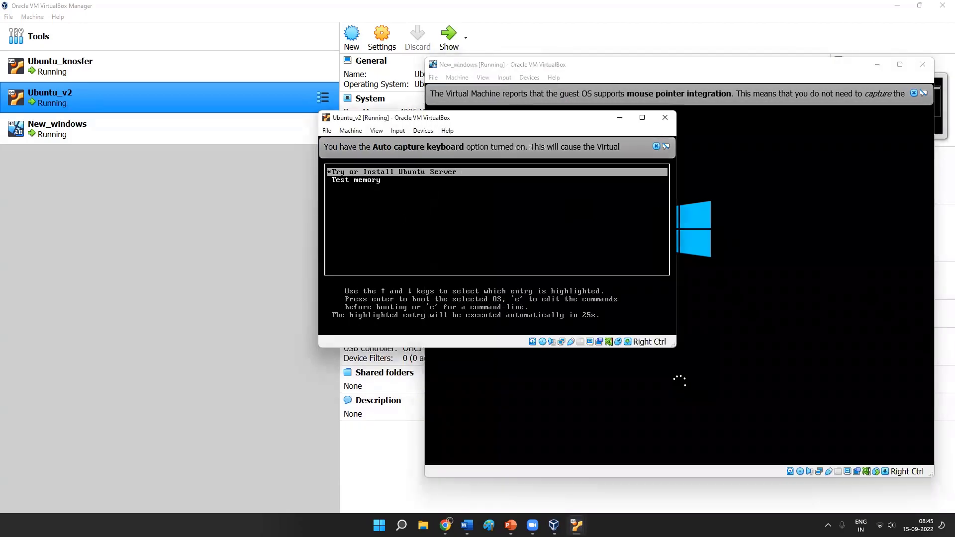
{"action": "key", "text": "Return"}
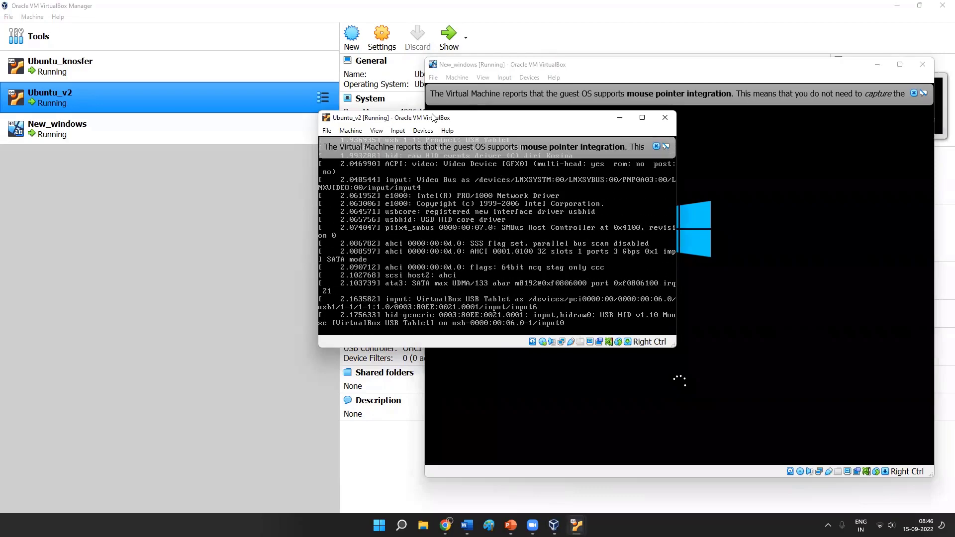
{"action": "left_click_drag", "start_coordinate": [433, 118], "coordinate": [121, 25]}
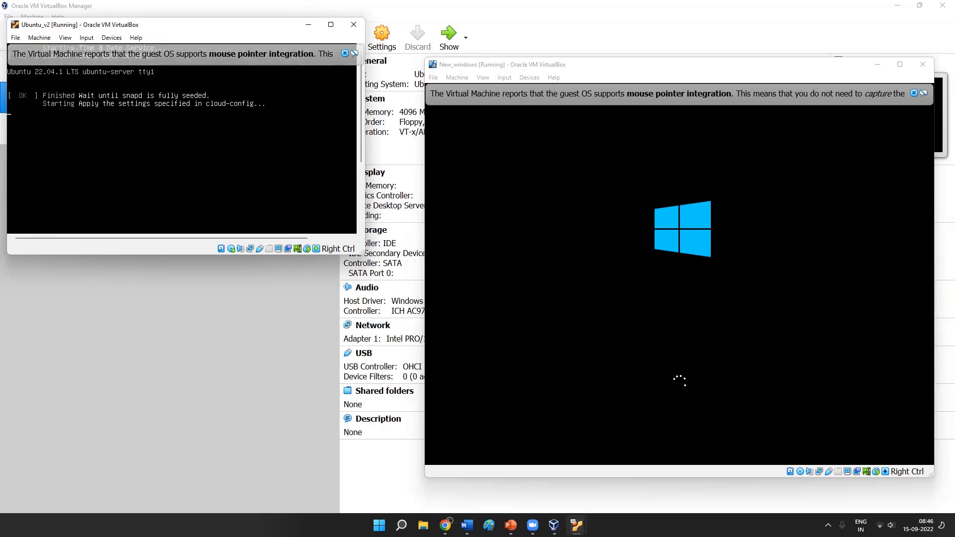
{"action": "left_click", "coordinate": [344, 51]}
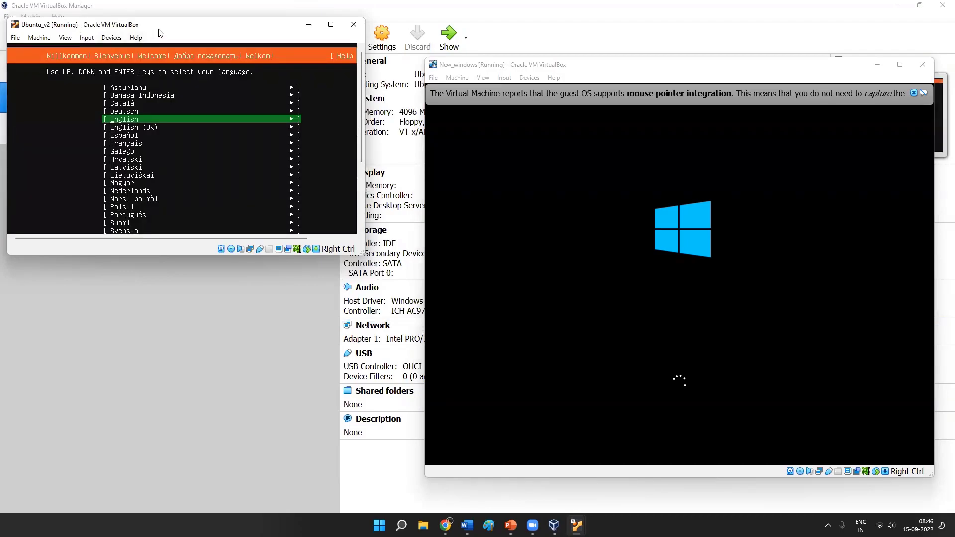
- In the Ubuntu_v2 installer, choose English, keep the default keyboard layout and use Ubuntu Server as the installation base
{"action": "key", "text": "Return"}
{"action": "key", "text": "Return"}
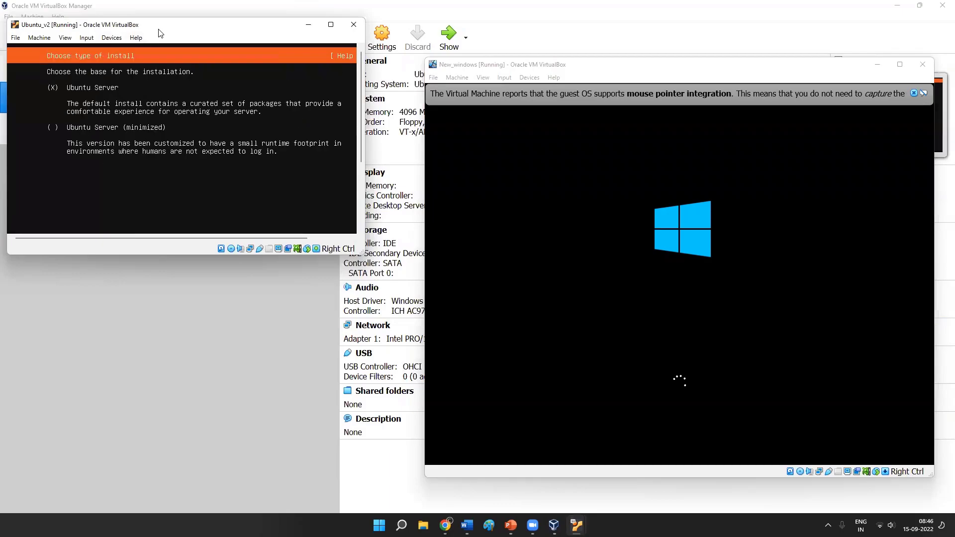
- Accept the default network connection on enp0s3 and continue to the guided storage configuration
{"action": "key", "text": "Return"}
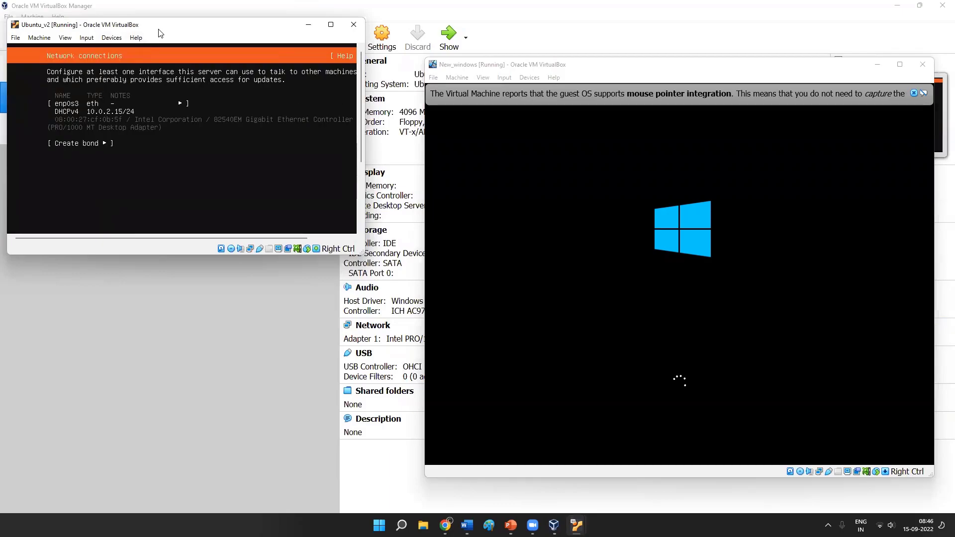
{"action": "key", "text": "Return"}
{"action": "key", "text": "Return"}
{"action": "key", "text": "Return"}
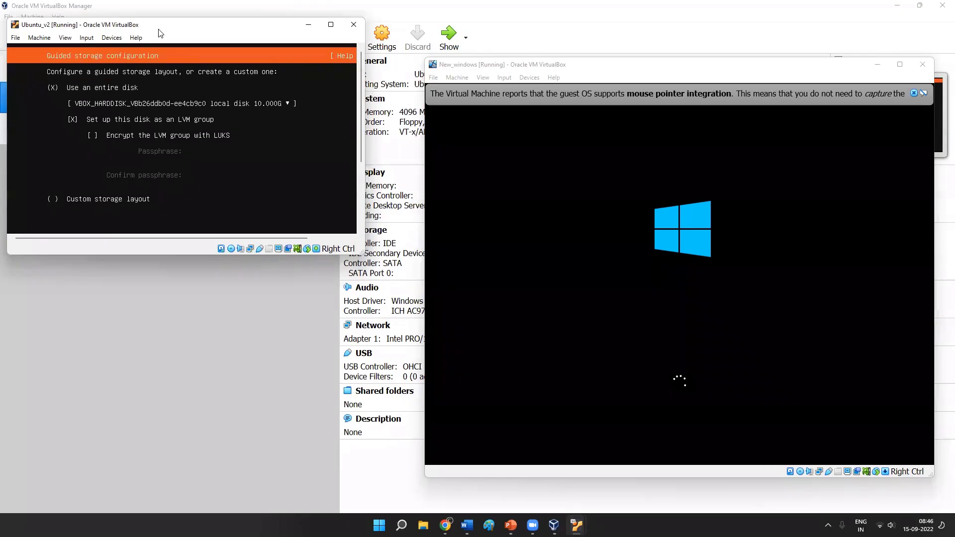
- Enlarge the Ubuntu_v2 window, accept the entire-disk LVM storage layout and confirm the destructive action to begin the installation
{"action": "key", "text": "Down"}
{"action": "key", "text": "Down"}
{"action": "left_click_drag", "start_coordinate": [361, 251], "coordinate": [499, 429]}
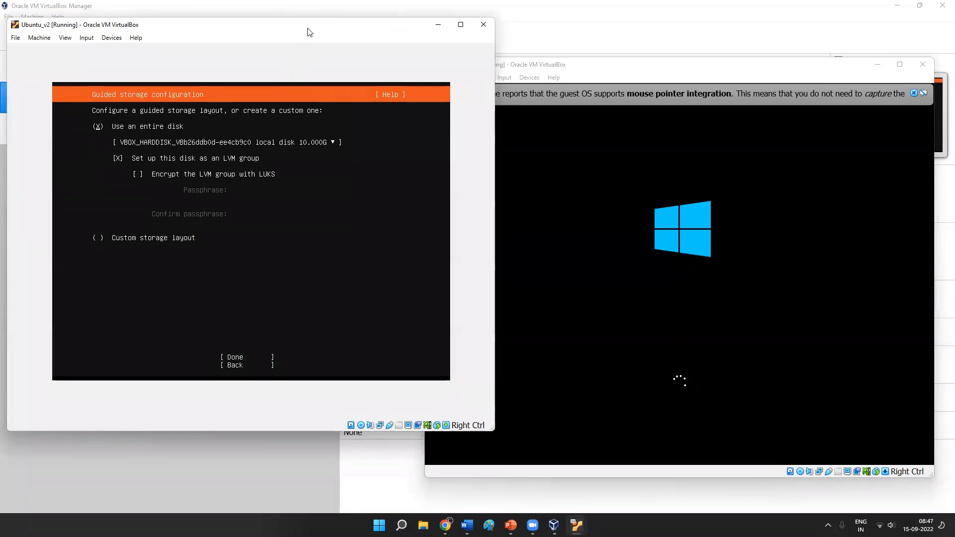
{"action": "key", "text": "Down"}
{"action": "key", "text": "Down"}
{"action": "key", "text": "Tab"}
{"action": "key", "text": "Return"}
{"action": "key", "text": "Return"}
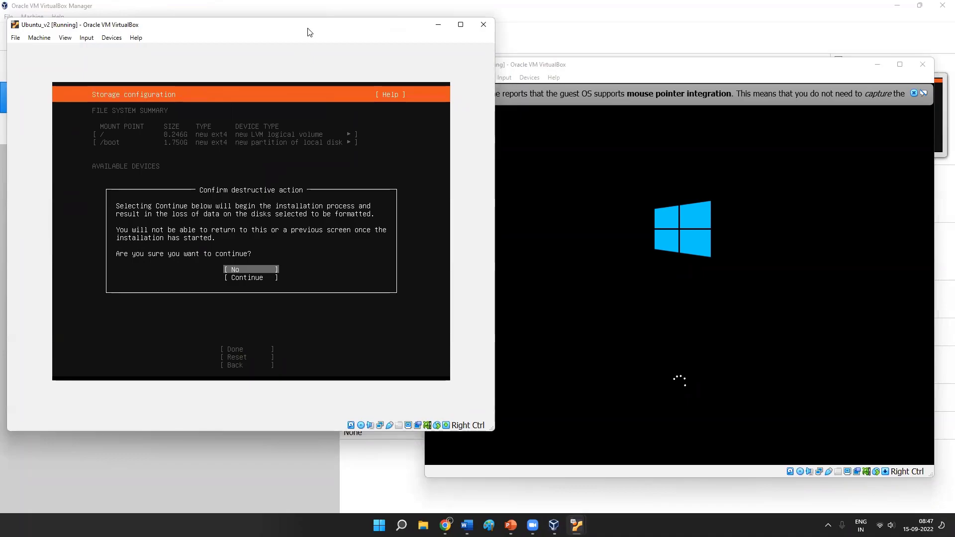
{"action": "key", "text": "Down"}
{"action": "key", "text": "Return"}
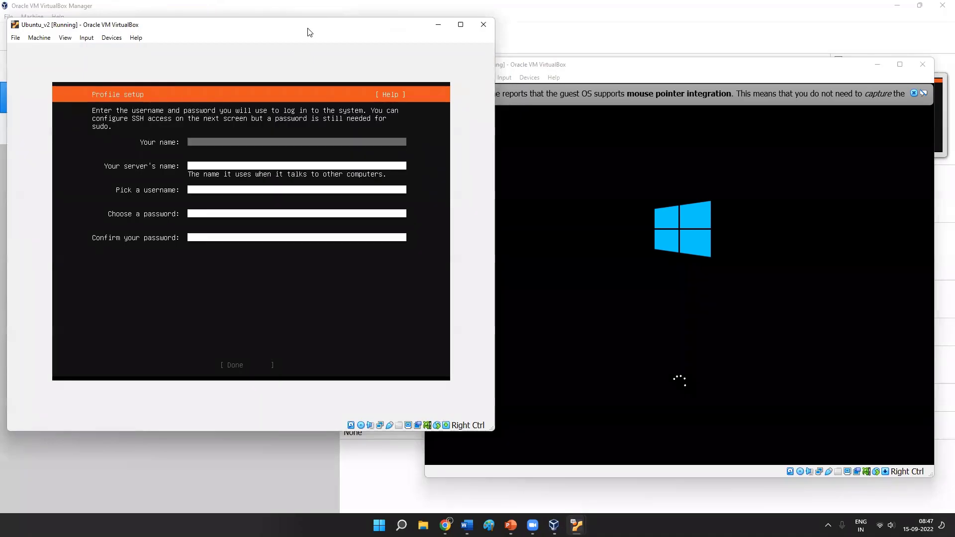
- Fill in the Ubuntu_v2 profile setup with the name, server name and username, enter and confirm the account password, and submit it
{"action": "key", "text": "Tab"}
{"action": "key", "text": "Tab"}
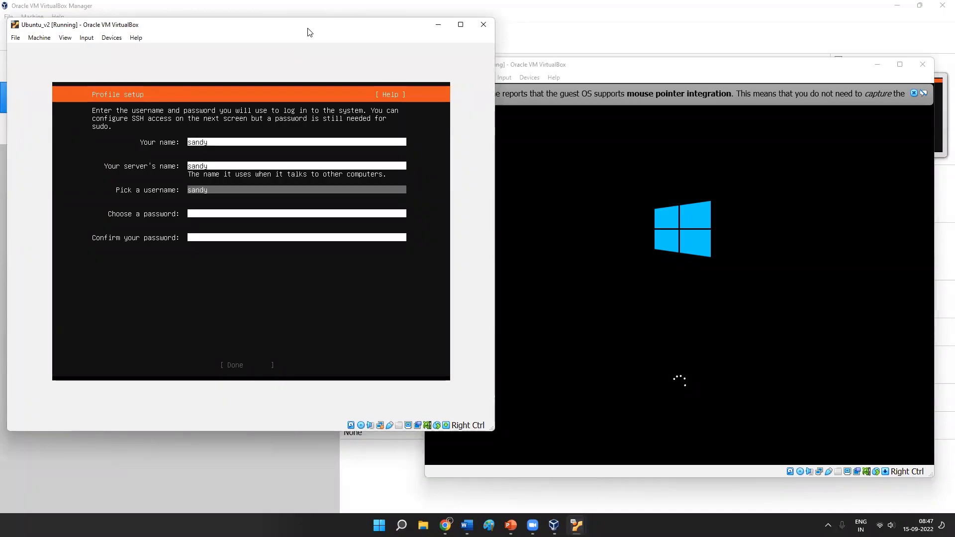
{"action": "key", "text": "Tab"}
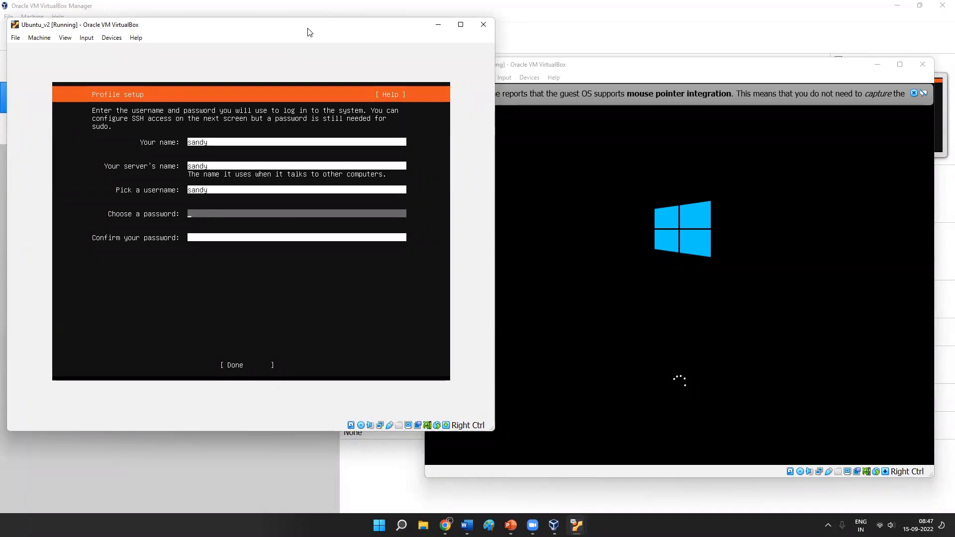
{"action": "key", "text": "Tab"}
{"action": "key", "text": "Tab"}
{"action": "key", "text": "Return"}
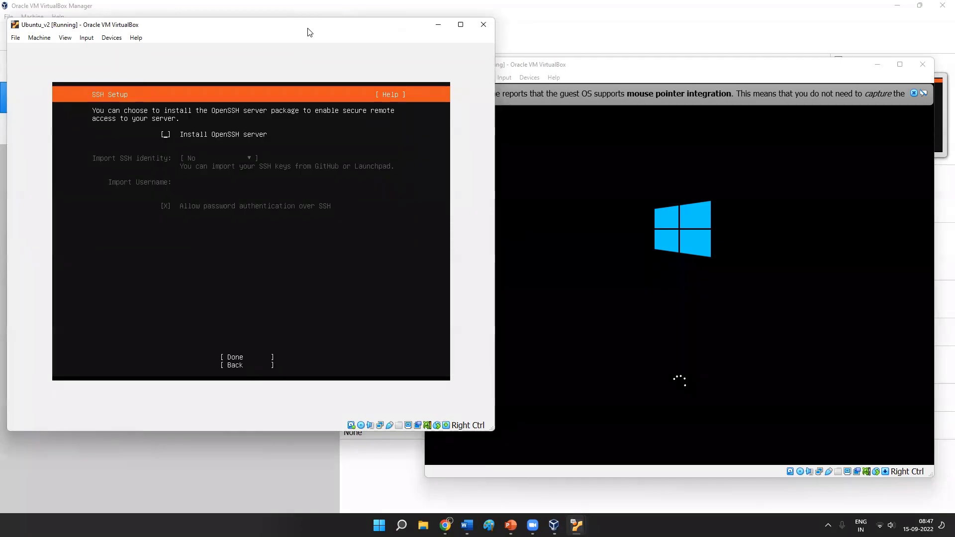
- Continue without installing the OpenSSH server or selecting any featured server snaps, so the Ubuntu_v2 system installation proceeds
{"action": "key", "text": "Tab"}
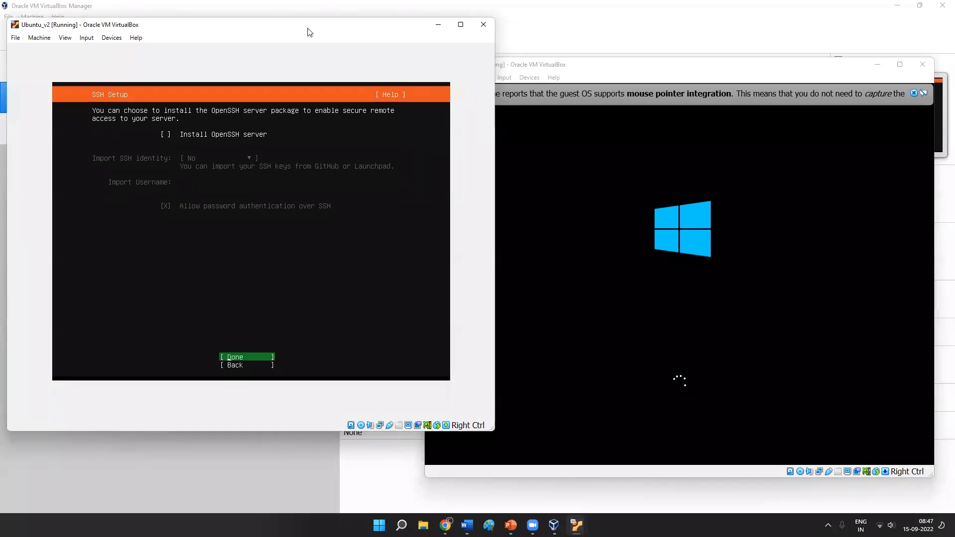
{"action": "key", "text": "Return"}
{"action": "key", "text": "Tab"}
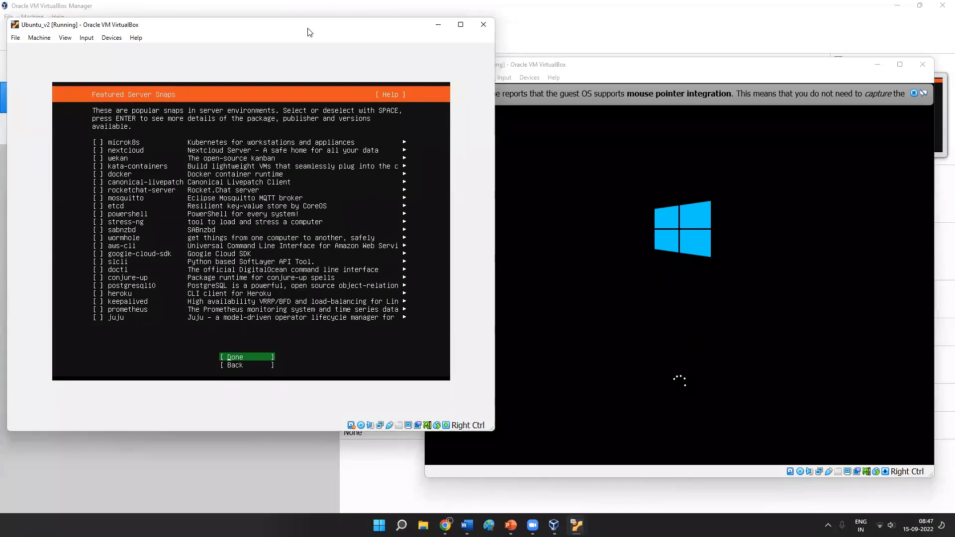
{"action": "key", "text": "Return"}
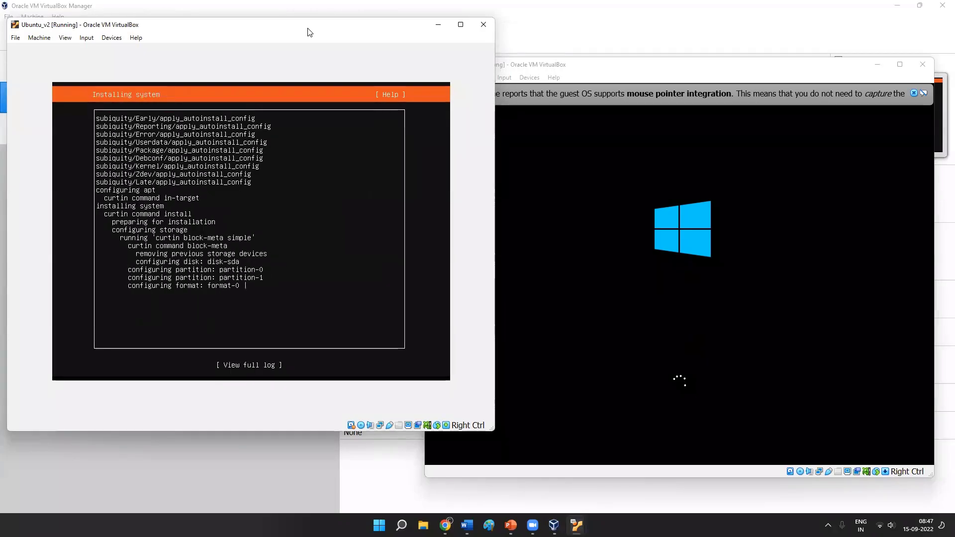
- Reposition the New_windows window, then shrink and rearrange the Ubuntu_knosfer window to check its console output and minimize it
{"action": "left_click", "coordinate": [626, 76]}
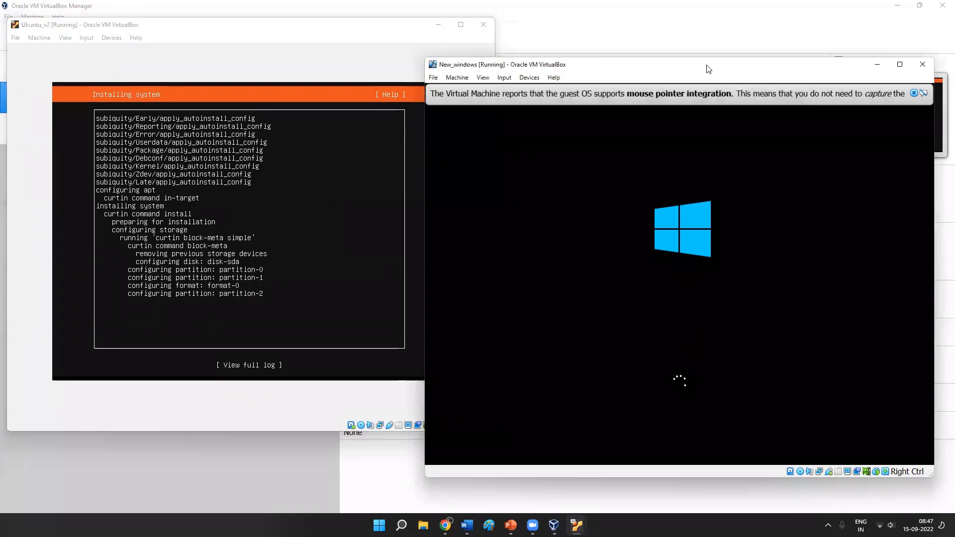
{"action": "left_click_drag", "start_coordinate": [626, 73], "coordinate": [620, 38]}
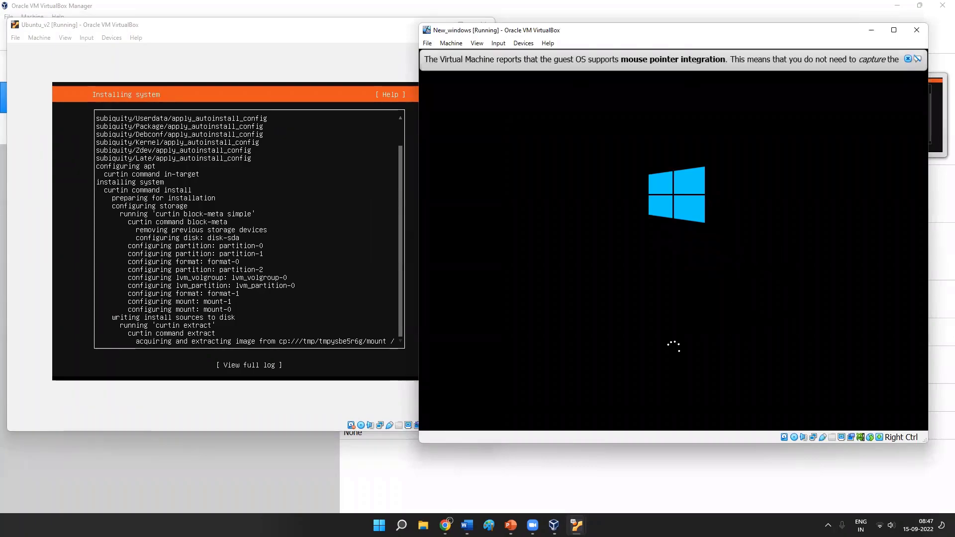
{"action": "mouse_move", "coordinate": [576, 525]}
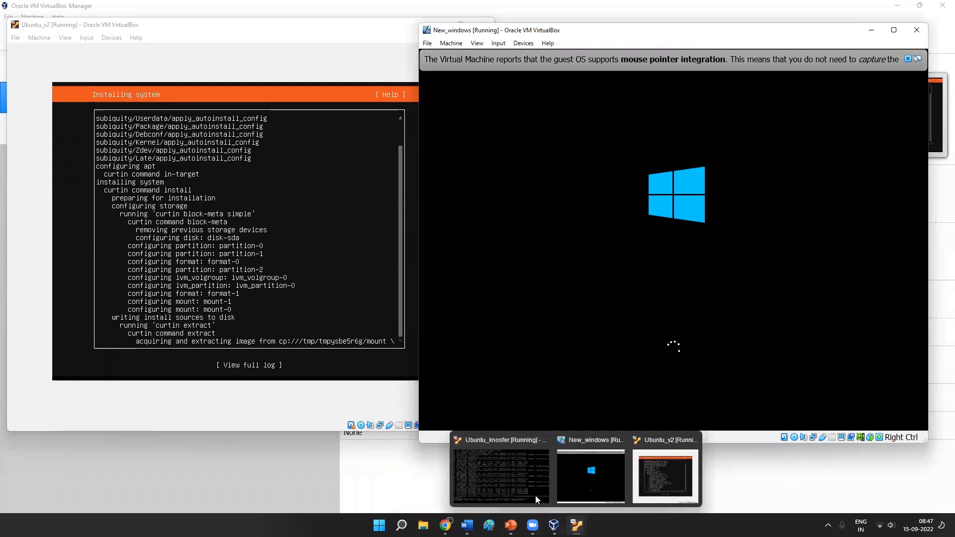
{"action": "left_click", "coordinate": [502, 475]}
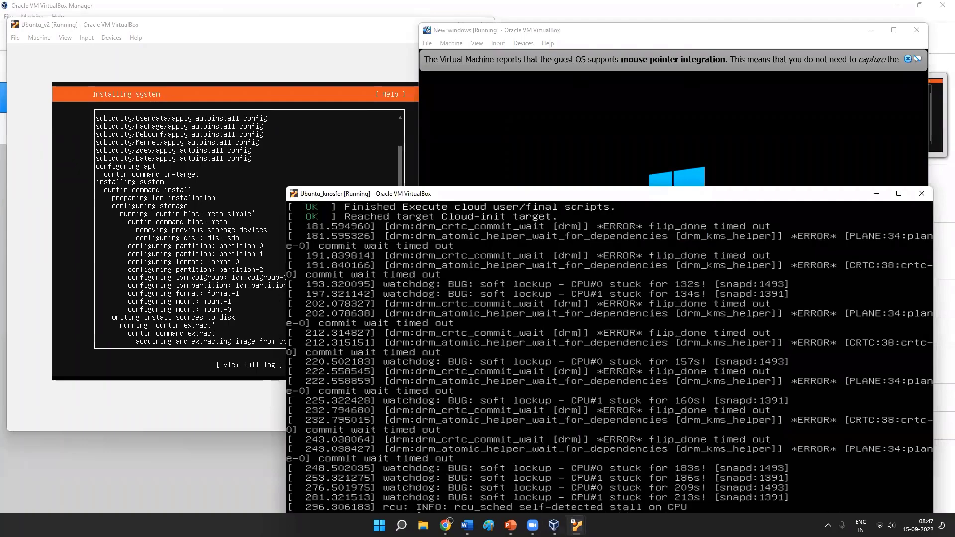
{"action": "left_click_drag", "start_coordinate": [286, 187], "coordinate": [689, 404]}
{"action": "left_click_drag", "start_coordinate": [786, 411], "coordinate": [469, 145]}
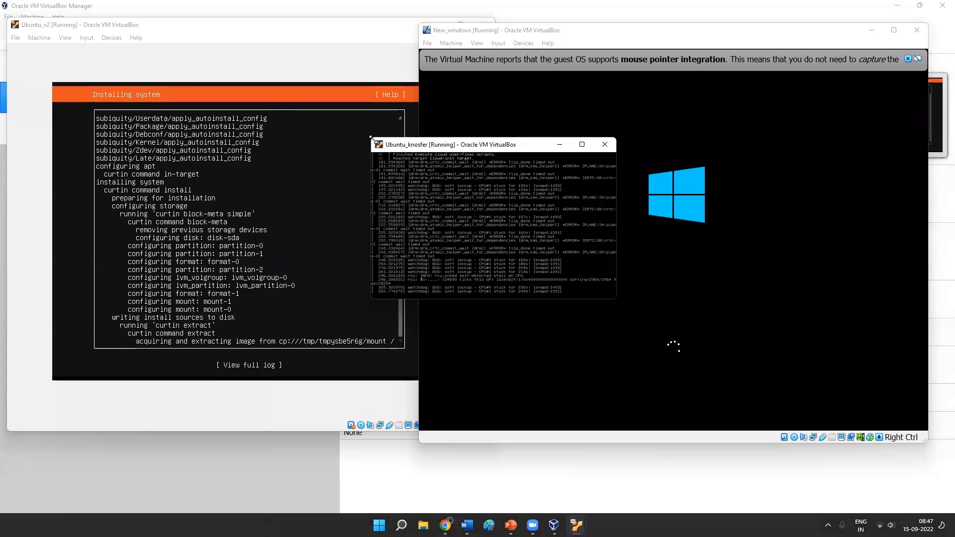
{"action": "left_click_drag", "start_coordinate": [371, 138], "coordinate": [183, 14]}
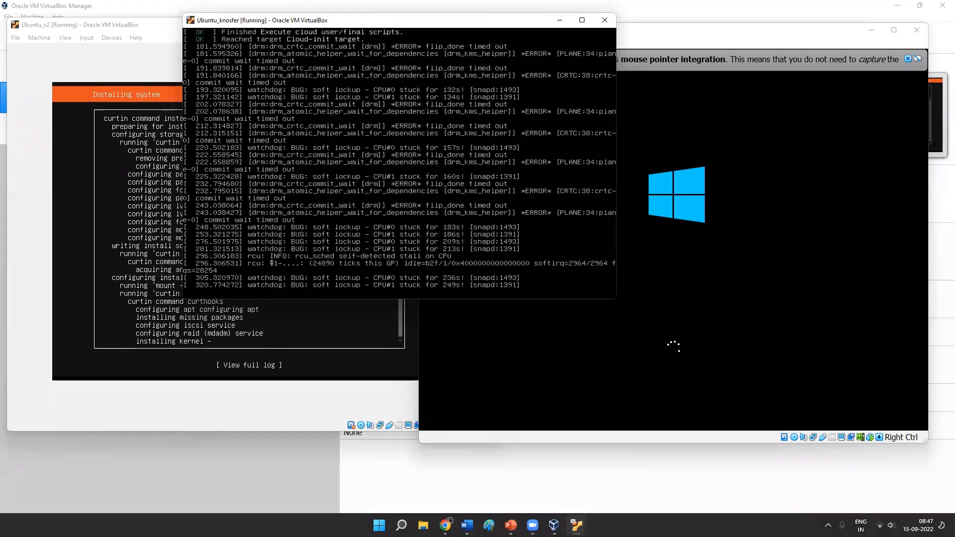
{"action": "left_click", "coordinate": [560, 20]}
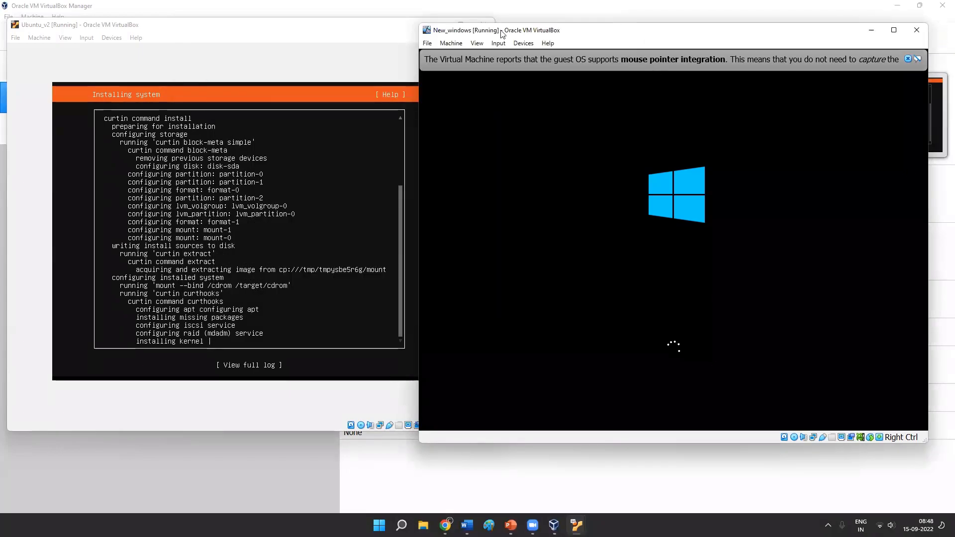
- Close the New_windows virtual machine by powering it off
{"action": "left_click_drag", "start_coordinate": [503, 32], "coordinate": [490, 91]}
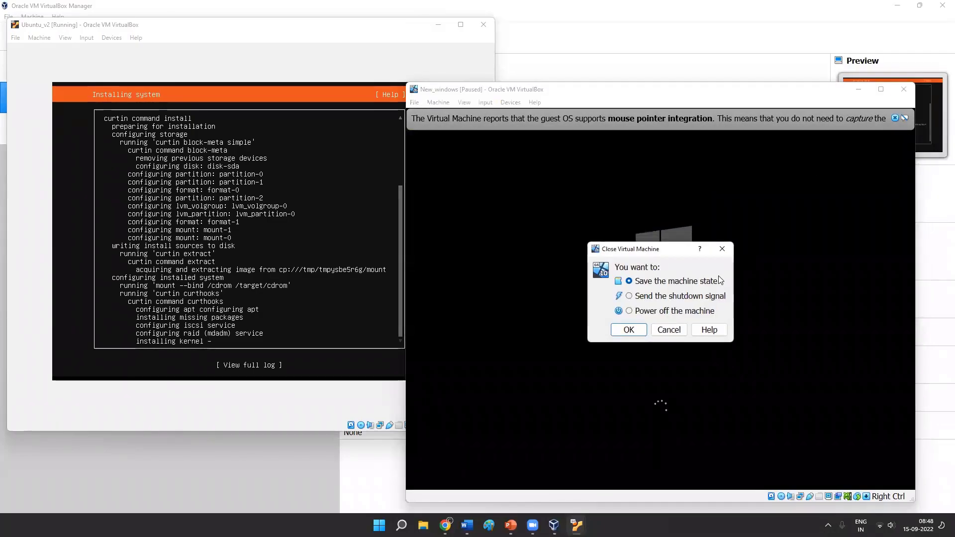
{"action": "left_click", "coordinate": [643, 313]}
{"action": "left_click", "coordinate": [623, 330]}
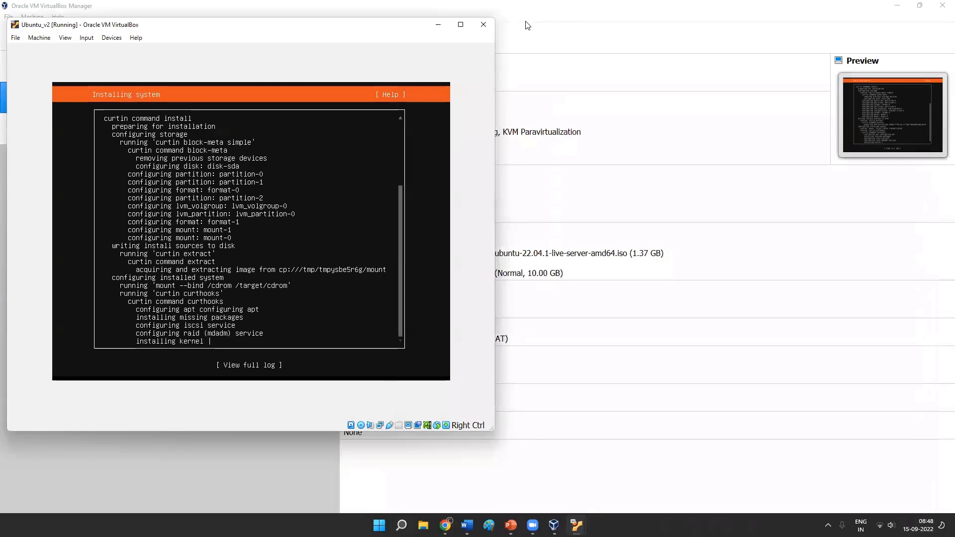
- Remove the New_windows virtual machine together with all its files and open the creation dialog for a new machine
{"action": "left_click", "coordinate": [526, 24]}
{"action": "left_click", "coordinate": [81, 138]}
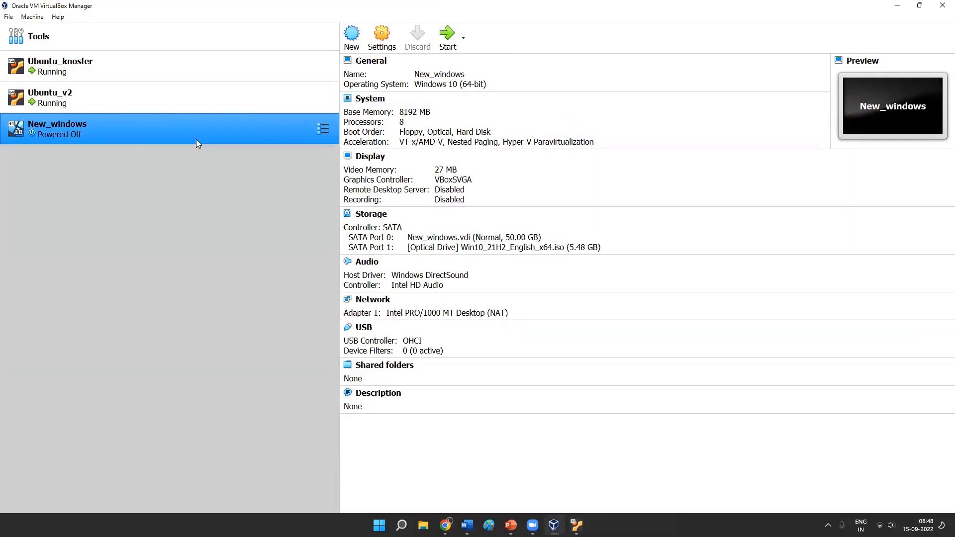
{"action": "right_click", "coordinate": [178, 138]}
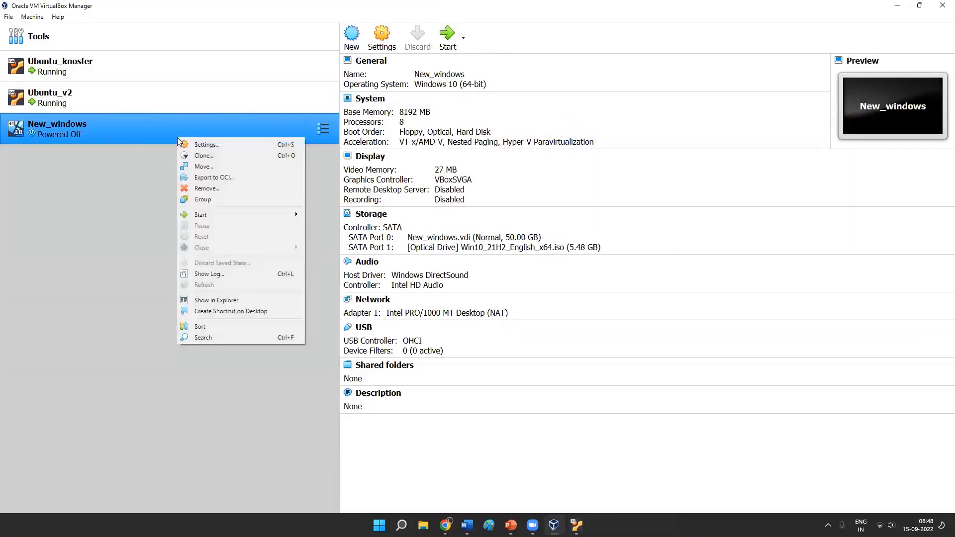
{"action": "left_click", "coordinate": [84, 136]}
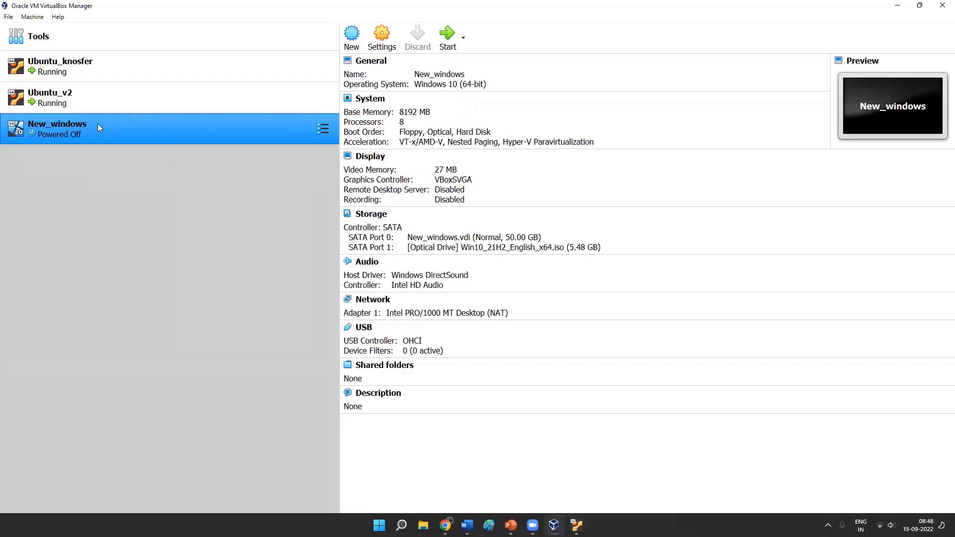
{"action": "right_click", "coordinate": [98, 123]}
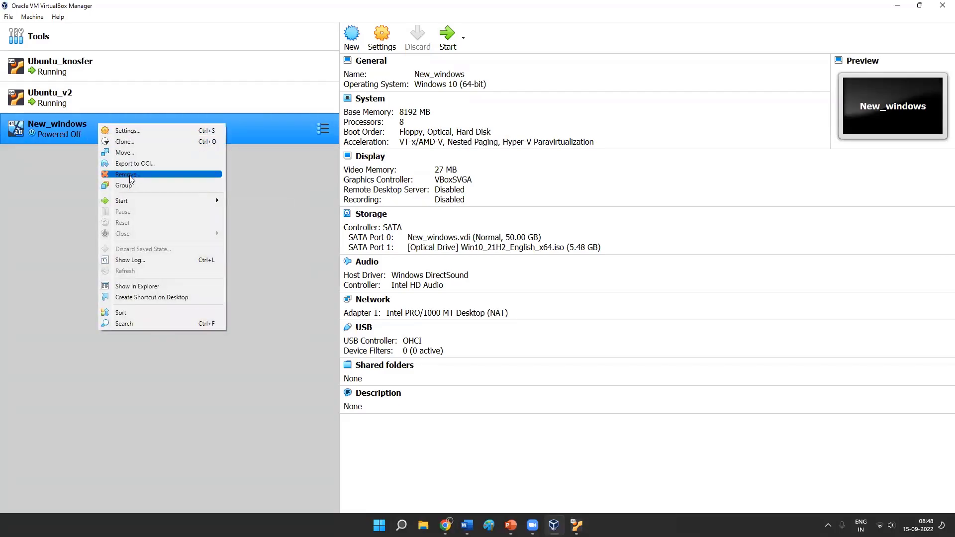
{"action": "left_click", "coordinate": [131, 178]}
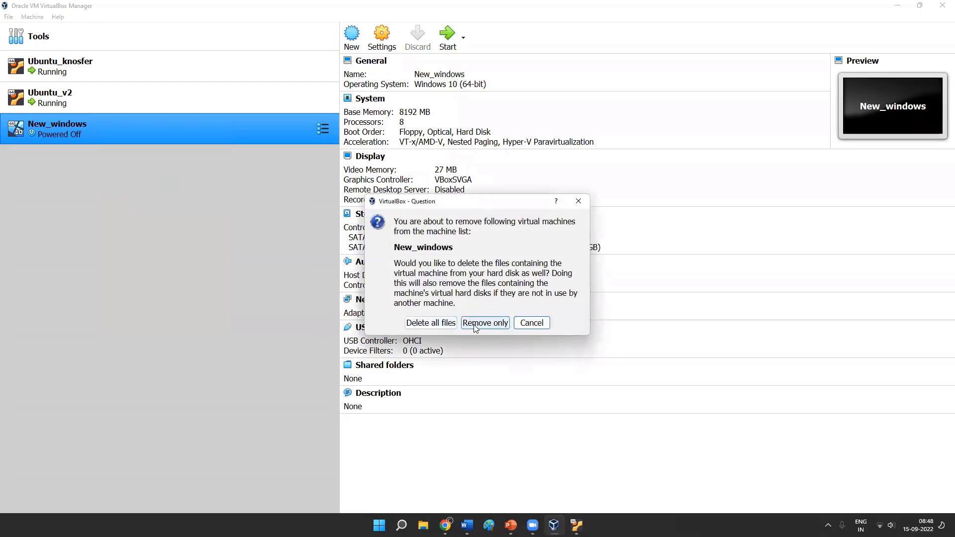
{"action": "left_click", "coordinate": [443, 327]}
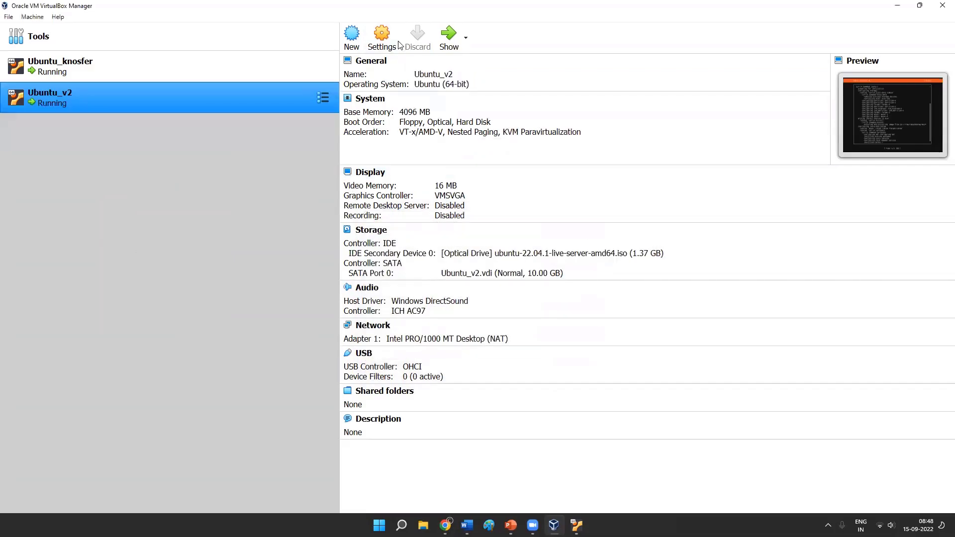
{"action": "left_click", "coordinate": [359, 34]}
{"action": "type", "text": "windows 10"}
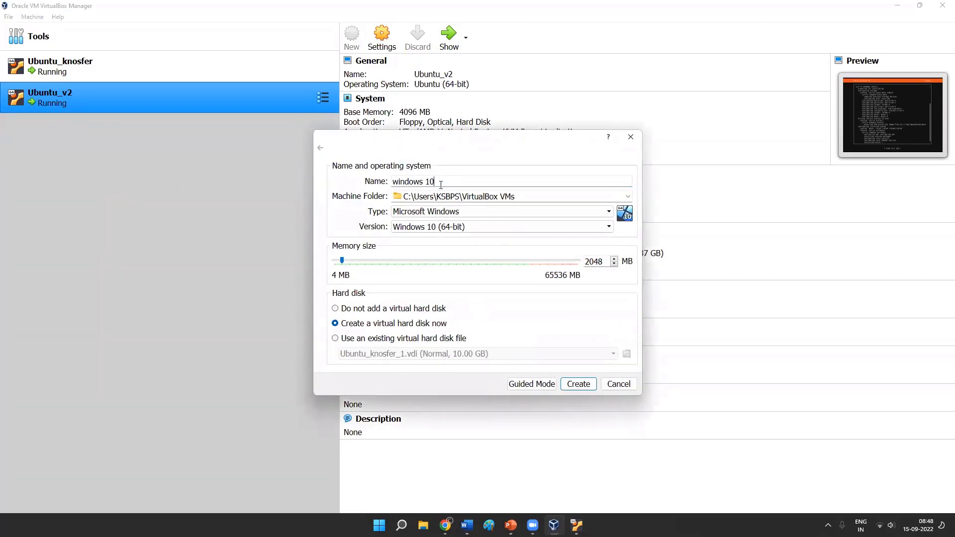
{"action": "left_click", "coordinate": [458, 228]}
{"action": "left_click", "coordinate": [458, 228]}
{"action": "left_click_drag", "start_coordinate": [343, 264], "coordinate": [364, 270]}
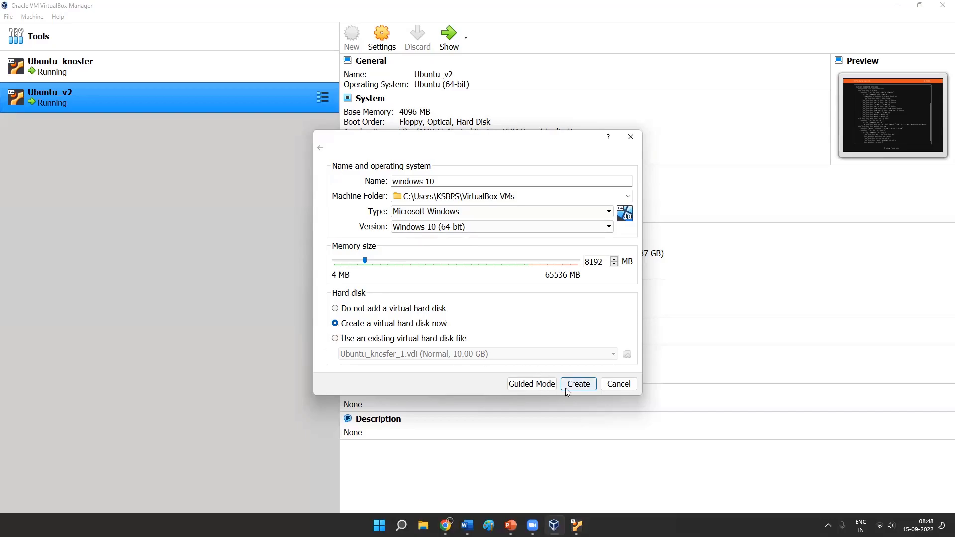
{"action": "left_click", "coordinate": [533, 386]}
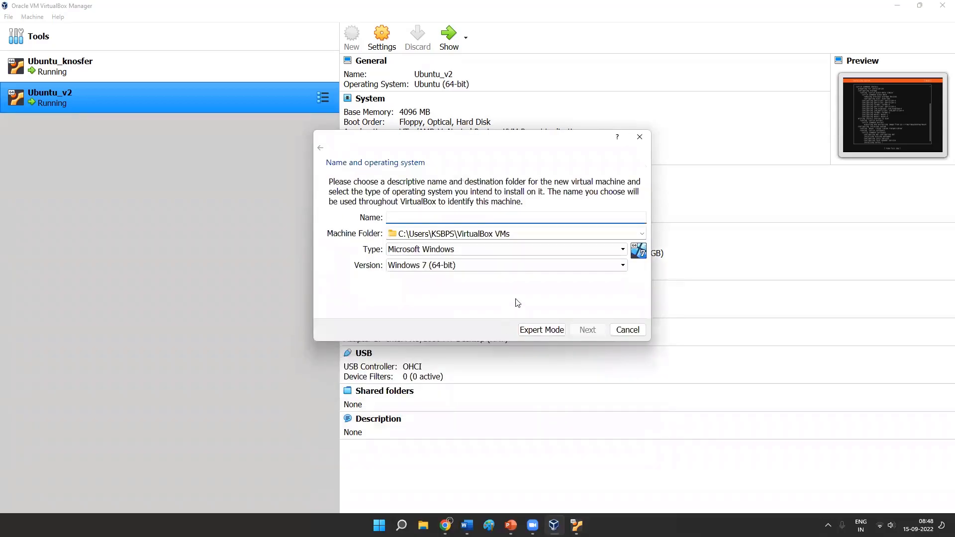
{"action": "left_click", "coordinate": [538, 329]}
{"action": "left_click", "coordinate": [538, 390]}
{"action": "type", "text": "u"}
{"action": "key", "text": "BackSpace"}
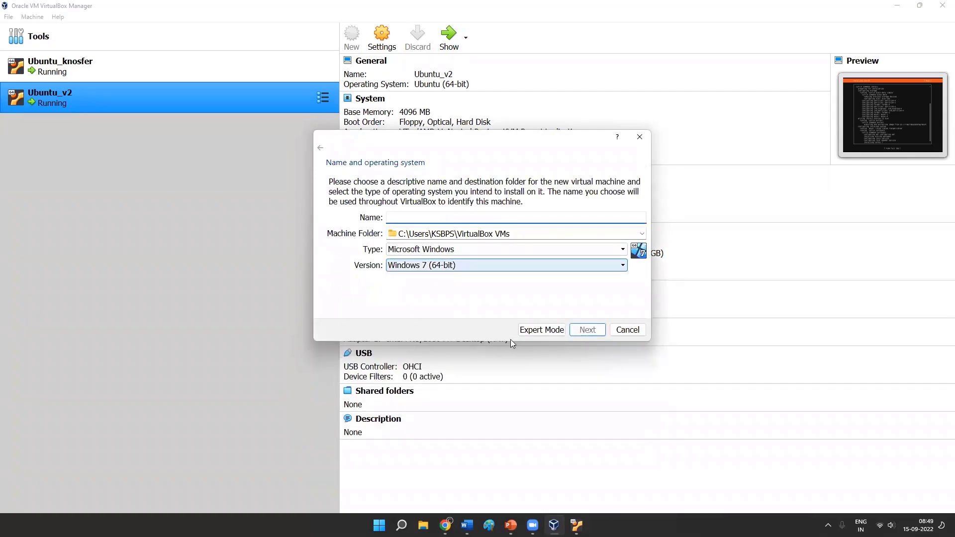
{"action": "left_click", "coordinate": [544, 330]}
- Create a virtual machine named windows with 8192 MB of memory and a dynamically allocated 32.00 GB VDI hard disk
{"action": "type", "text": "windows"}
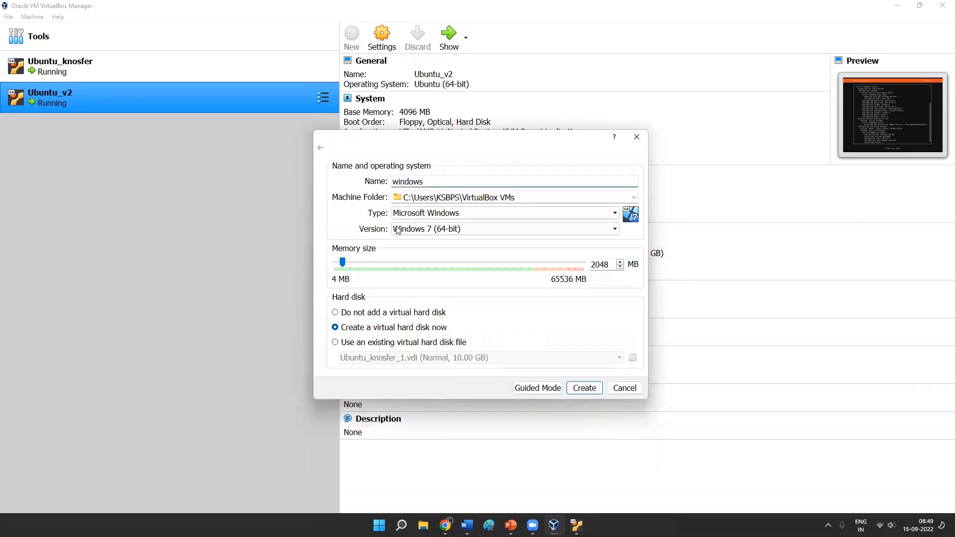
{"action": "left_click_drag", "start_coordinate": [342, 262], "coordinate": [369, 270]}
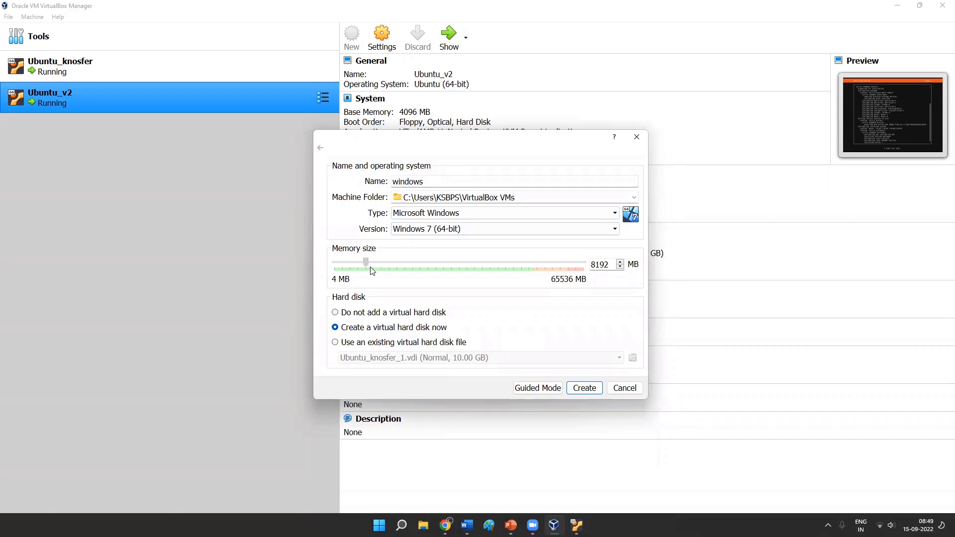
{"action": "left_click", "coordinate": [587, 388]}
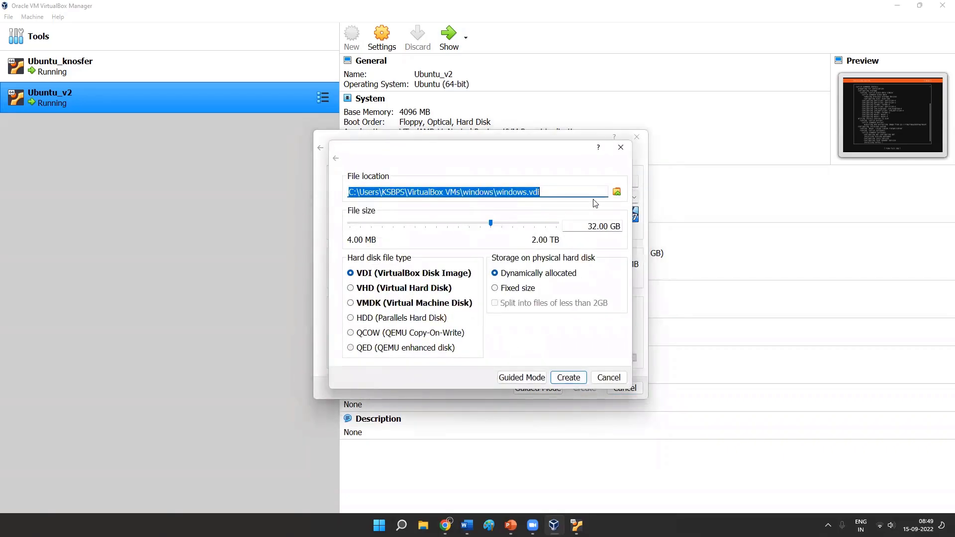
{"action": "left_click", "coordinate": [526, 287]}
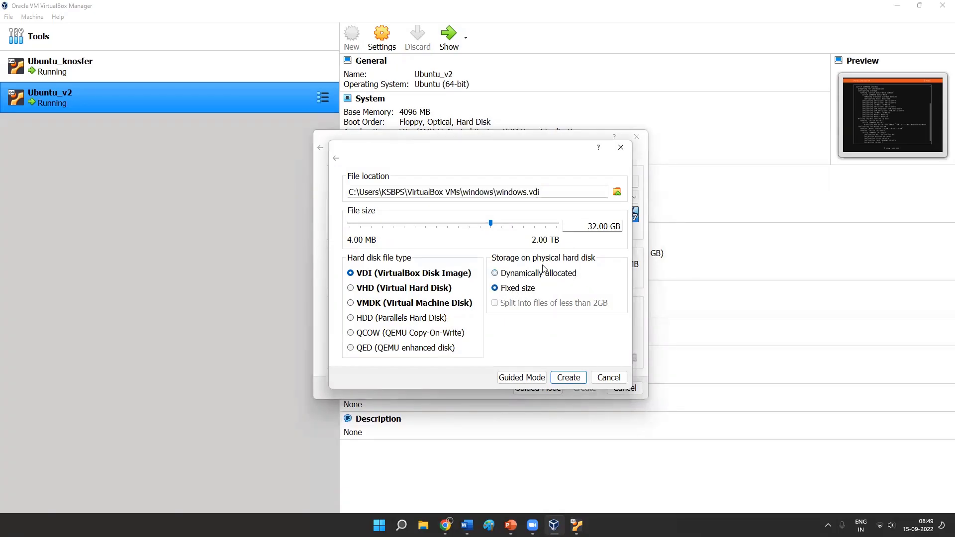
{"action": "left_click", "coordinate": [524, 274]}
{"action": "left_click", "coordinate": [568, 379]}
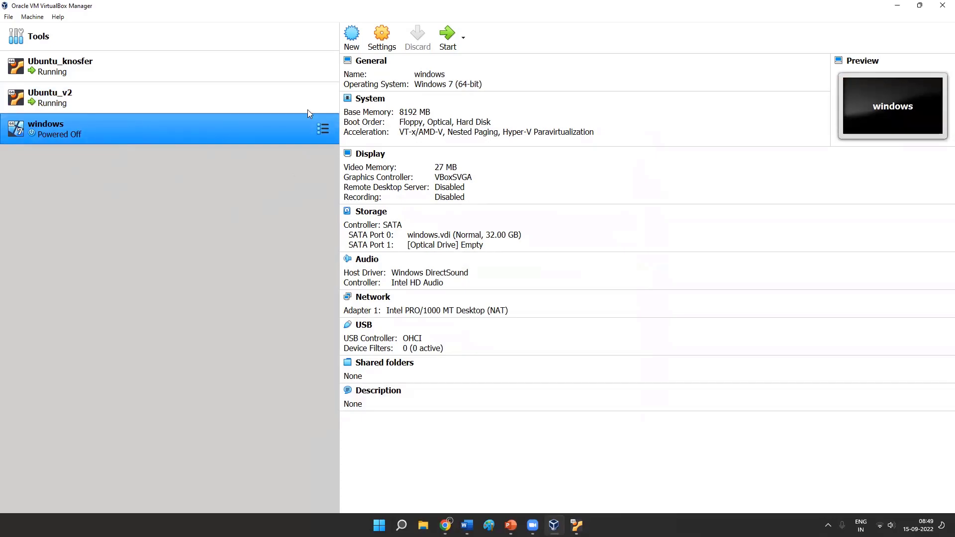
- Open the windows machine's storage settings and examine the disk image options for its empty optical drive
{"action": "left_click", "coordinate": [386, 37]}
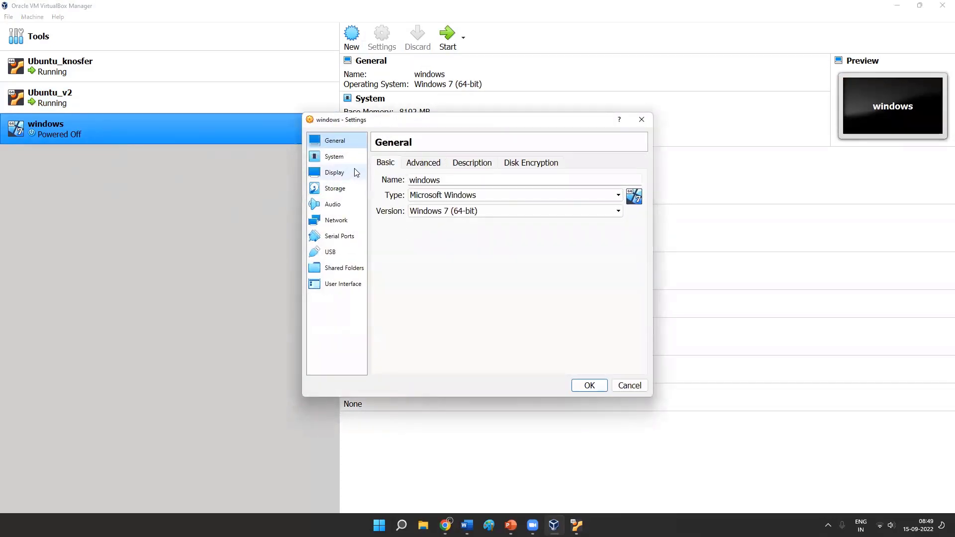
{"action": "left_click", "coordinate": [341, 191]}
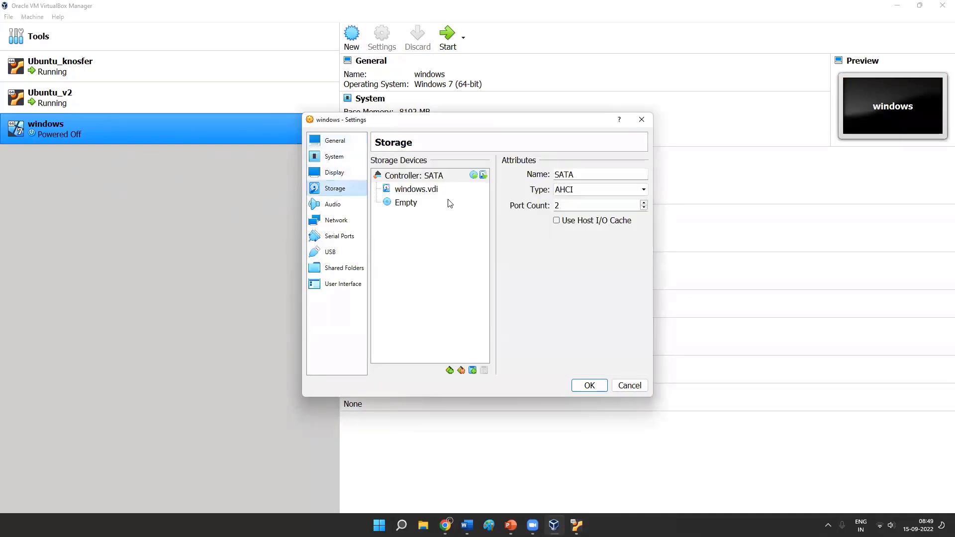
{"action": "left_click", "coordinate": [412, 206]}
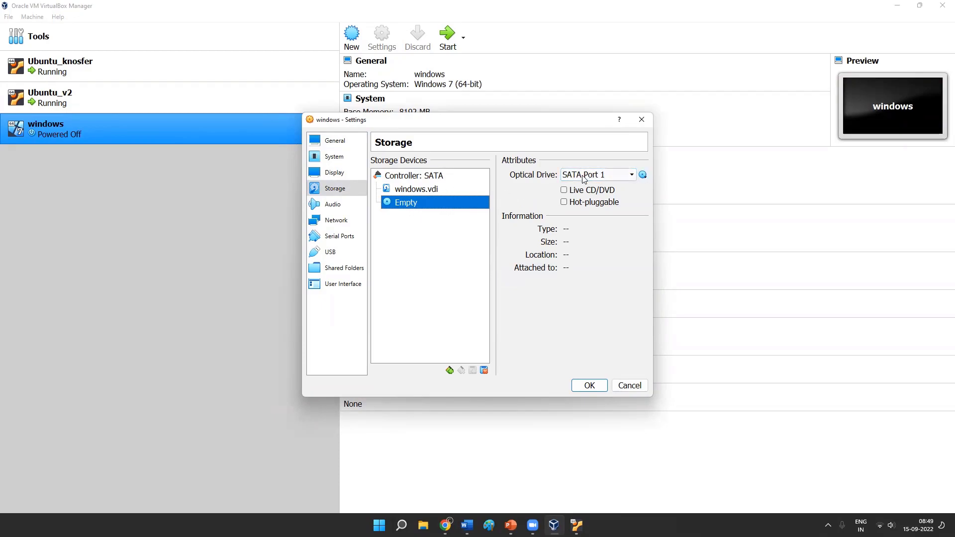
{"action": "left_click", "coordinate": [642, 176]}
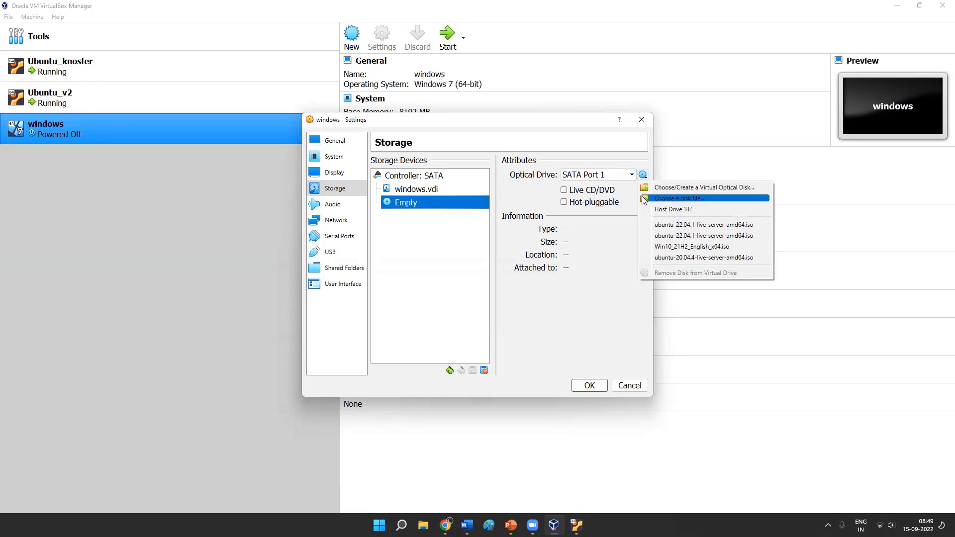
{"action": "left_click", "coordinate": [442, 219]}
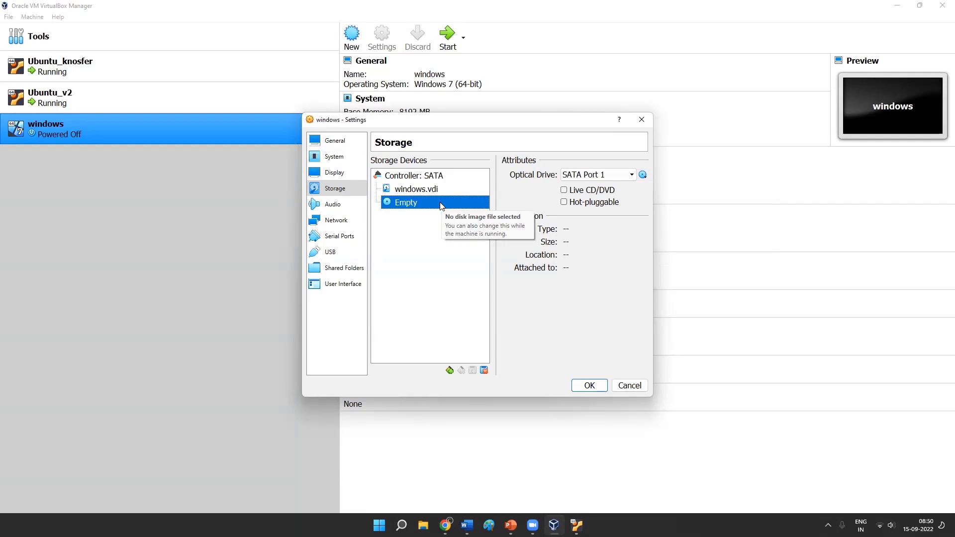
- Browse the disk files available for the empty optical drive, cancel the file selection, and review the listed images including Win10_21H2_English_x64.iso
{"action": "left_click", "coordinate": [643, 174]}
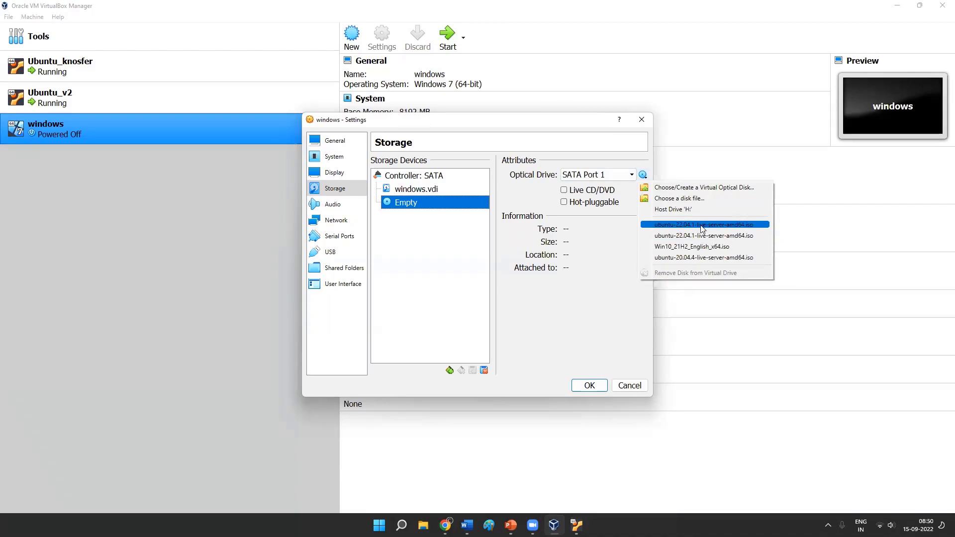
{"action": "left_click", "coordinate": [682, 198]}
{"action": "left_click", "coordinate": [878, 77]}
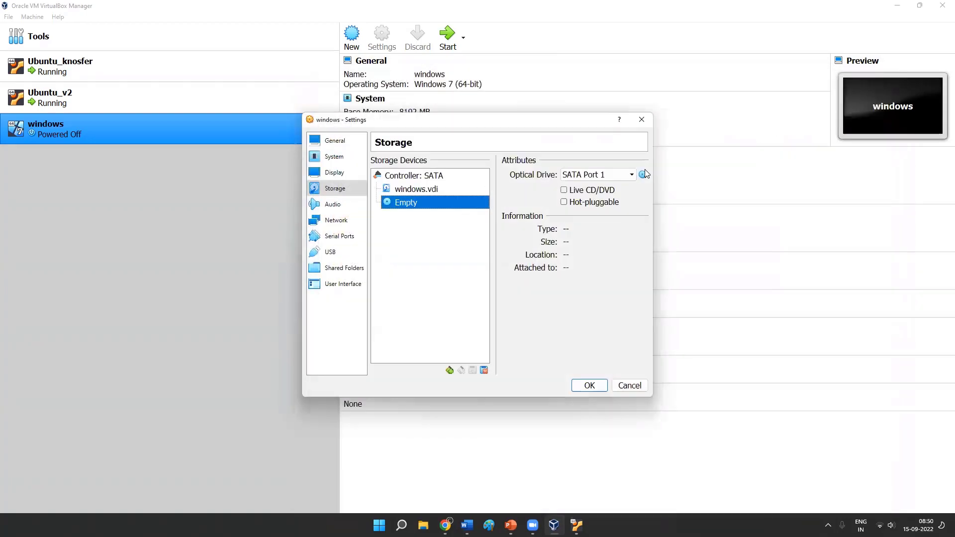
{"action": "left_click", "coordinate": [643, 174]}
{"action": "left_click", "coordinate": [675, 200]}
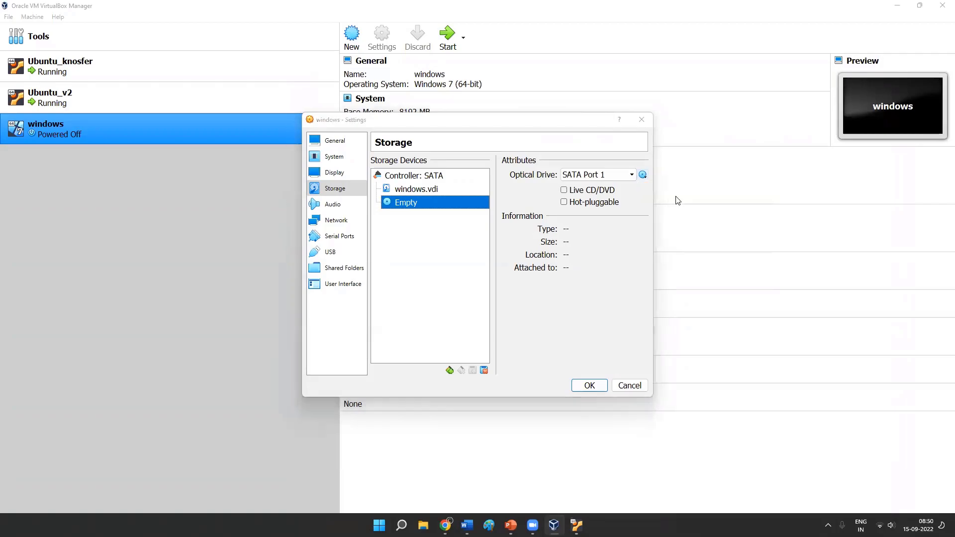
{"action": "left_click_drag", "start_coordinate": [445, 76], "coordinate": [391, 46]}
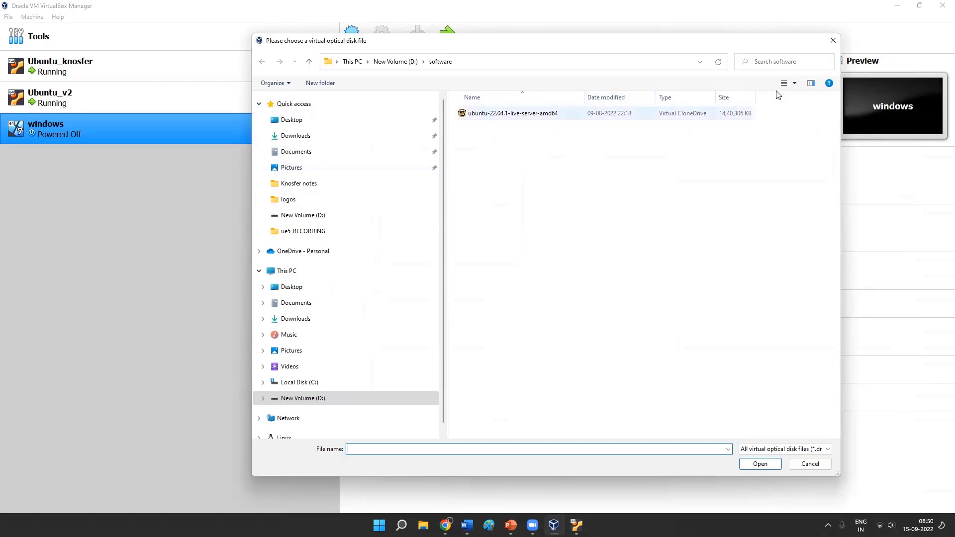
{"action": "left_click", "coordinate": [834, 41]}
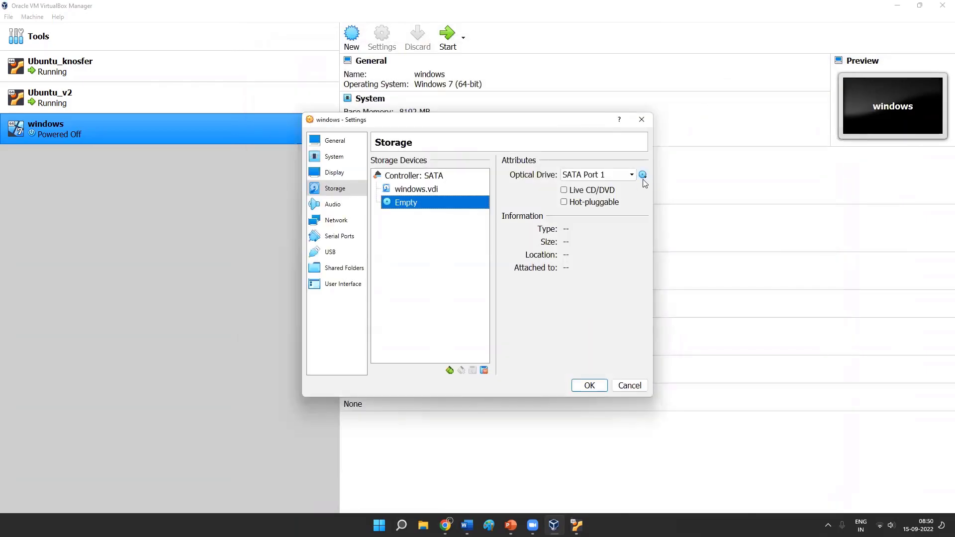
{"action": "left_click", "coordinate": [643, 174]}
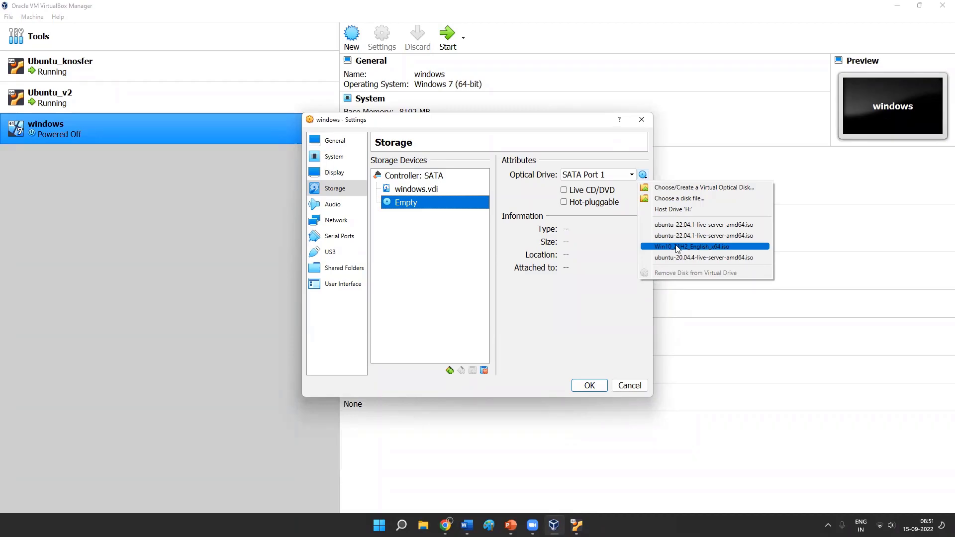
- Bring up the Ubuntu_v2 and Ubuntu_knosfer consoles, place Ubuntu_knosfer beside Ubuntu_v2, then return to the windows machine's settings
{"action": "left_click", "coordinate": [576, 525]}
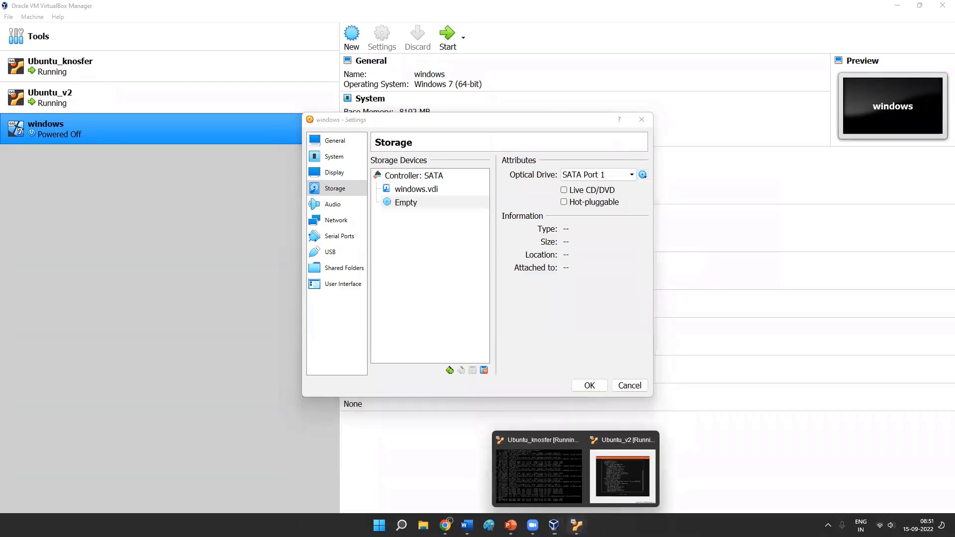
{"action": "left_click", "coordinate": [609, 504]}
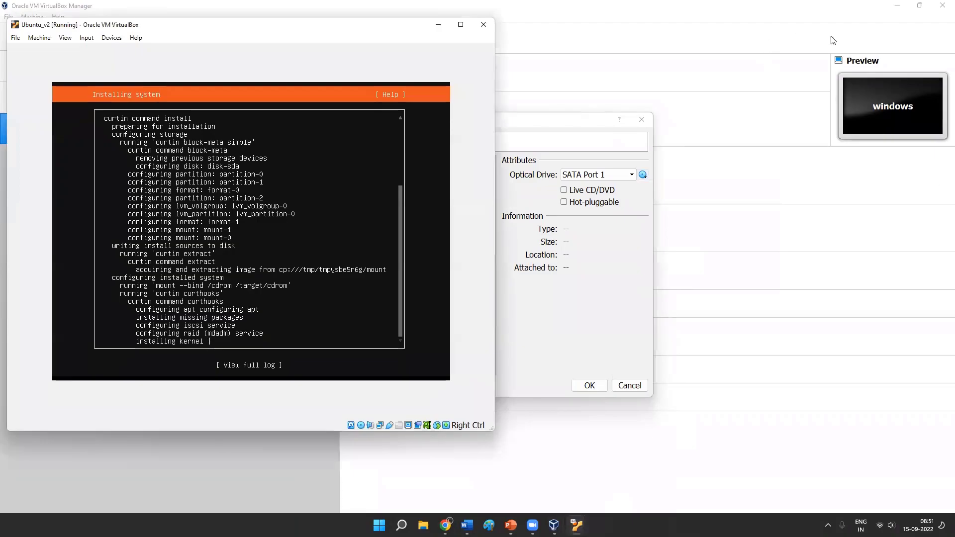
{"action": "mouse_move", "coordinate": [577, 526]}
{"action": "left_click", "coordinate": [577, 526]}
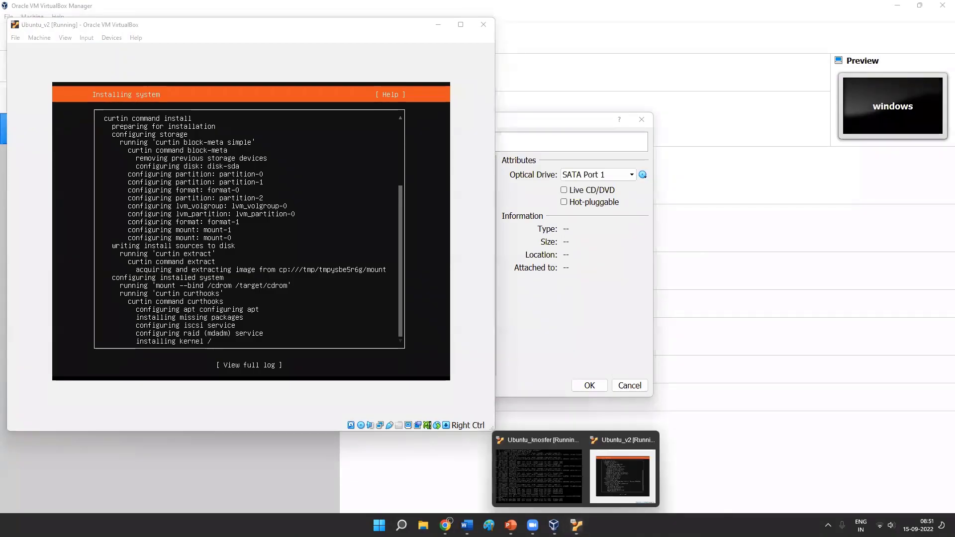
{"action": "left_click", "coordinate": [539, 476]}
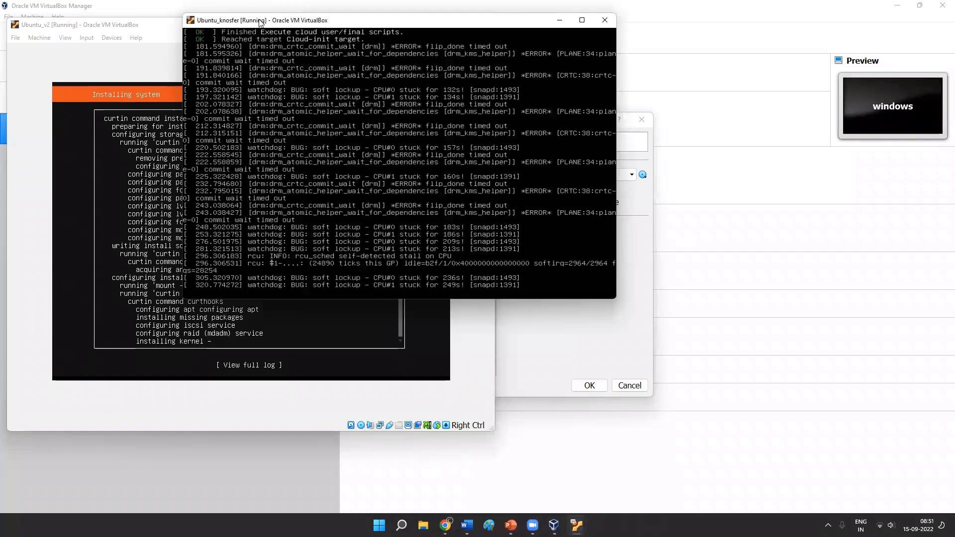
{"action": "left_click_drag", "start_coordinate": [438, 22], "coordinate": [771, 17]}
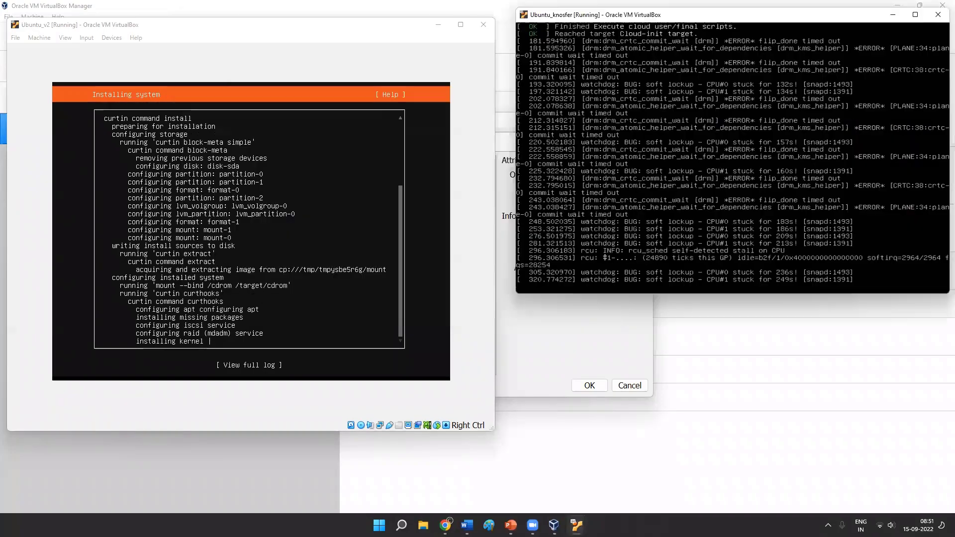
{"action": "left_click_drag", "start_coordinate": [631, 19], "coordinate": [630, 21]}
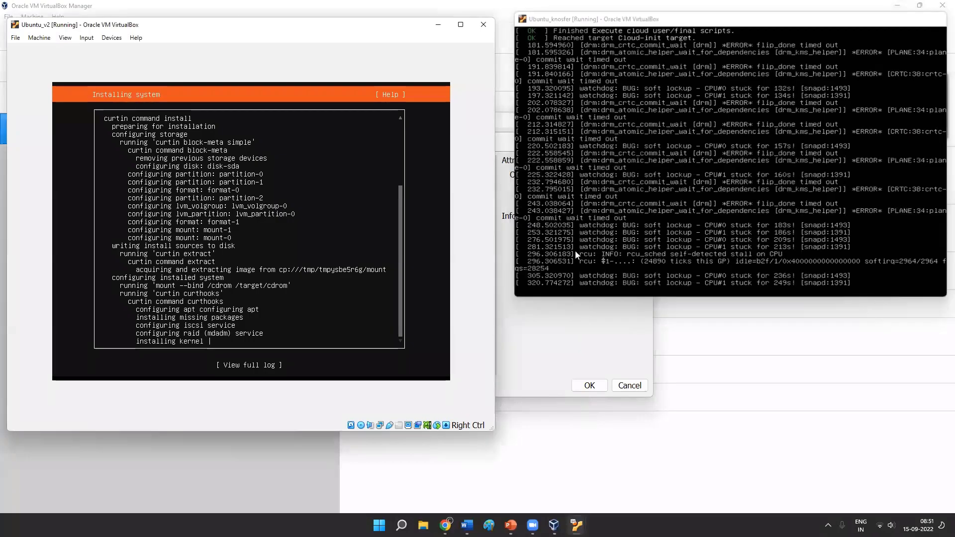
{"action": "left_click", "coordinate": [890, 20]}
{"action": "left_click", "coordinate": [553, 128]}
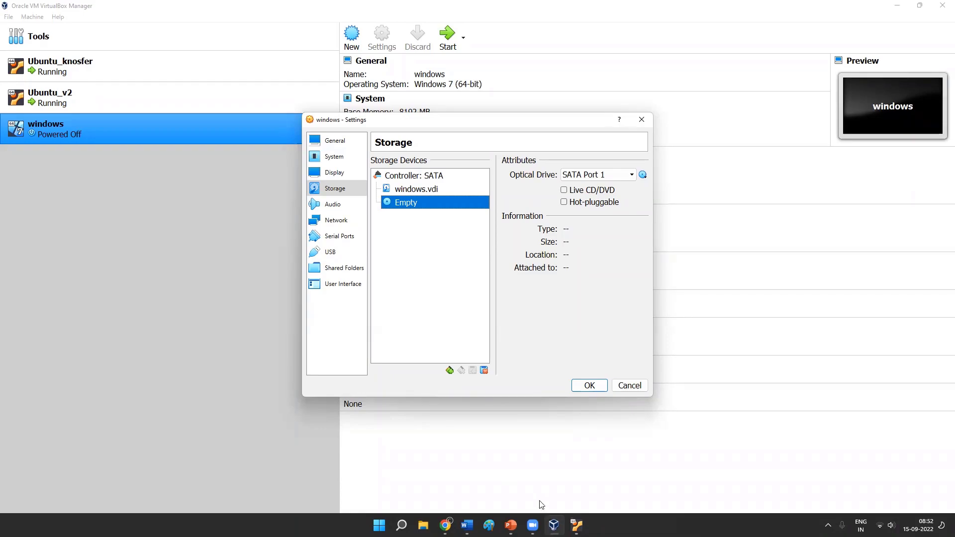
- Check the Ubuntu_v2 installation log, minimize its window, and close the windows machine's settings without attaching a disk image
{"action": "left_click", "coordinate": [576, 525]}
{"action": "left_click", "coordinate": [605, 492]}
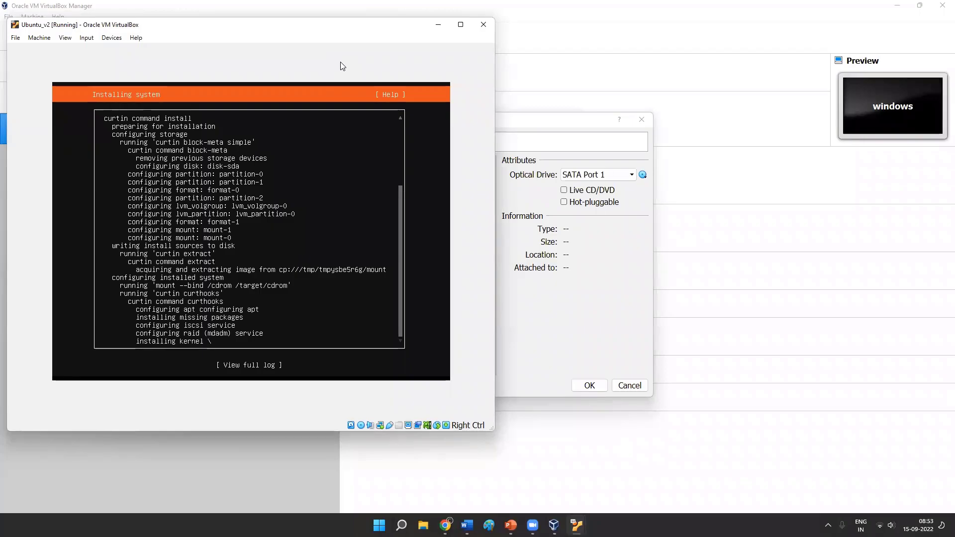
{"action": "left_click", "coordinate": [438, 24]}
{"action": "left_click", "coordinate": [641, 119]}
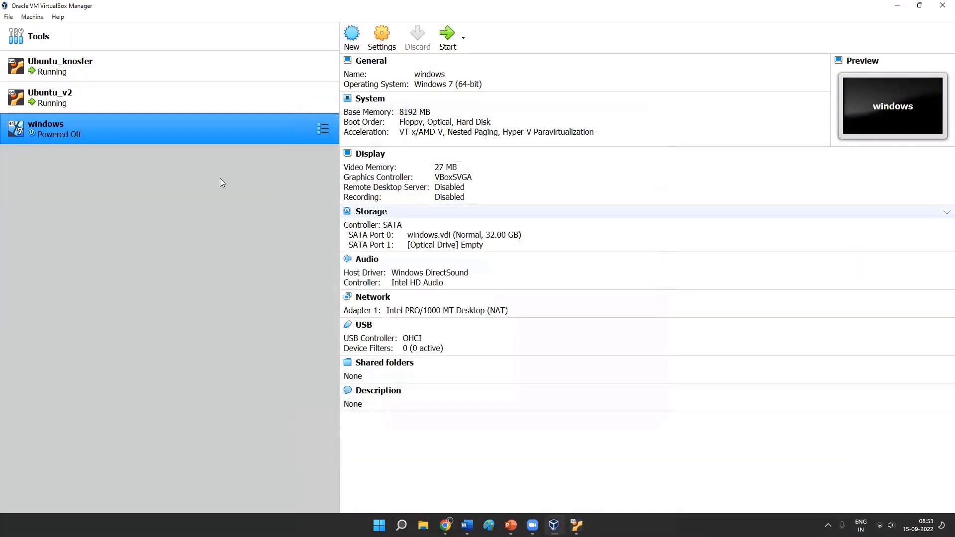
- Inspect the Ubuntu_knosfer storage settings and the disk options for its ubuntu-22.04.1 optical image, then close them without changes
{"action": "left_click", "coordinate": [97, 94]}
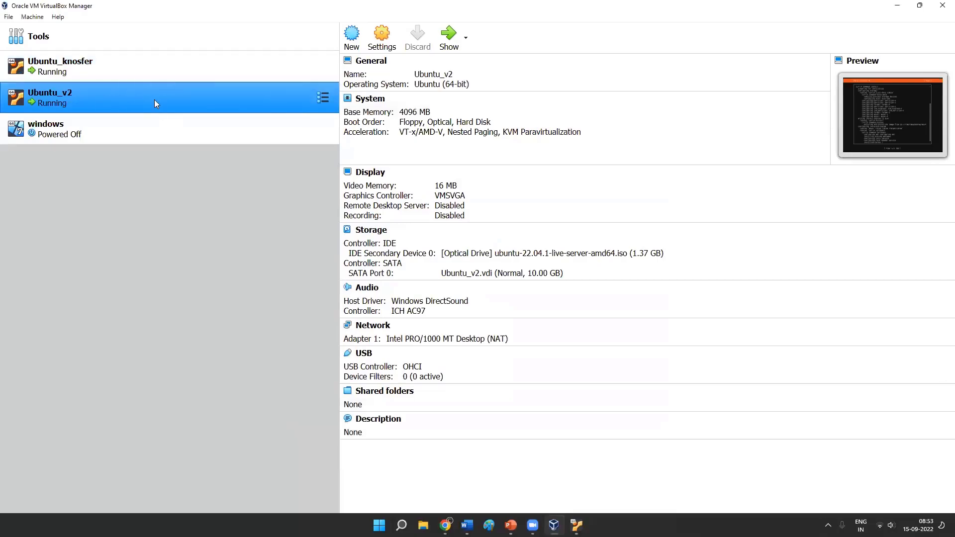
{"action": "left_click", "coordinate": [162, 72]}
{"action": "left_click", "coordinate": [378, 40]}
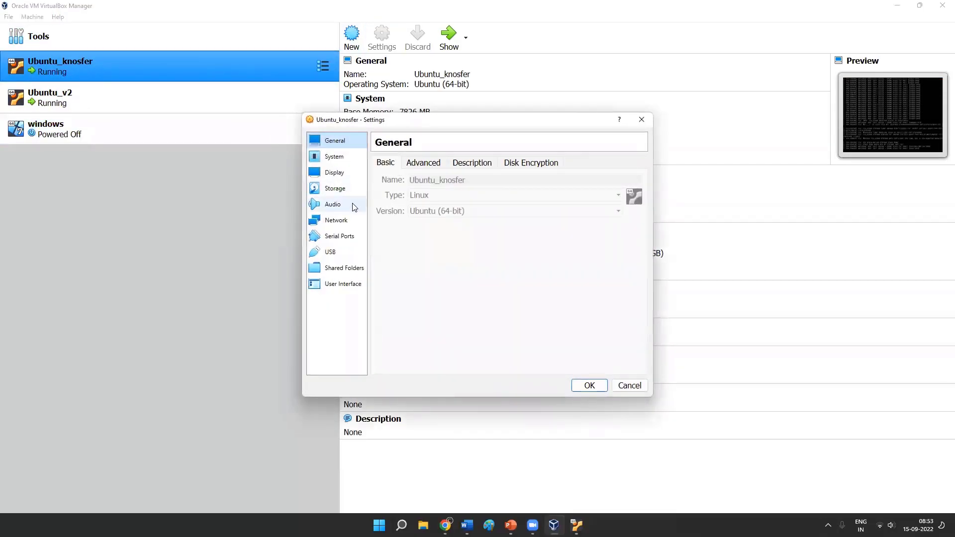
{"action": "left_click", "coordinate": [334, 189]}
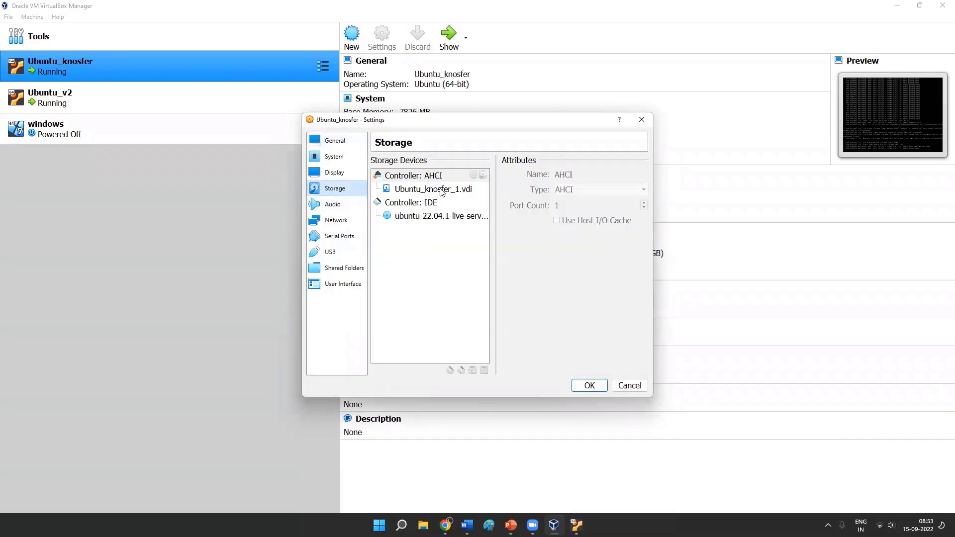
{"action": "left_click", "coordinate": [436, 216]}
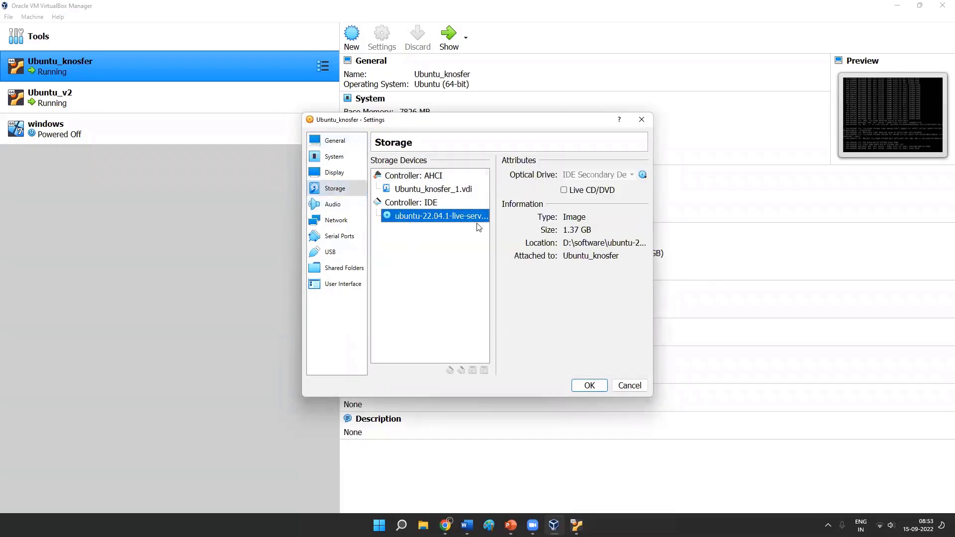
{"action": "left_click", "coordinate": [643, 175]}
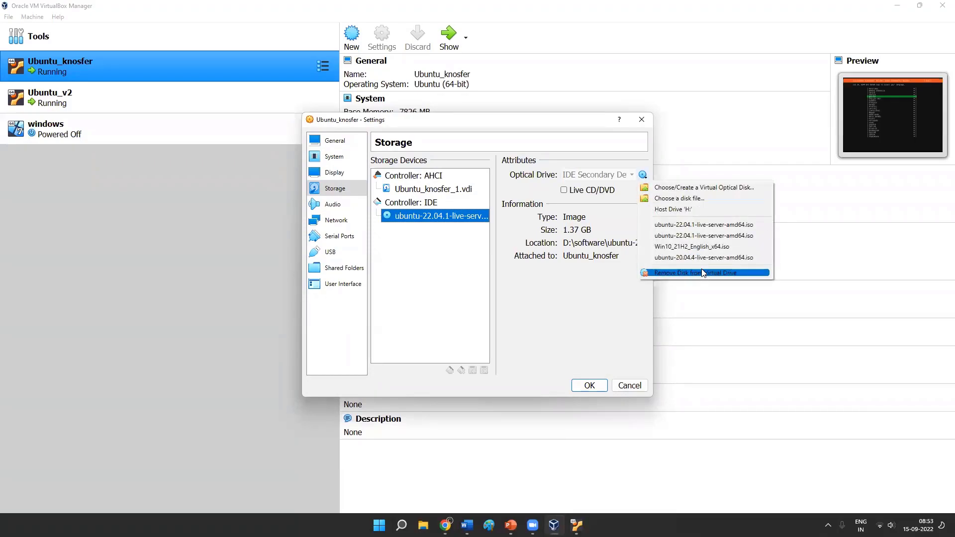
{"action": "left_click", "coordinate": [603, 300]}
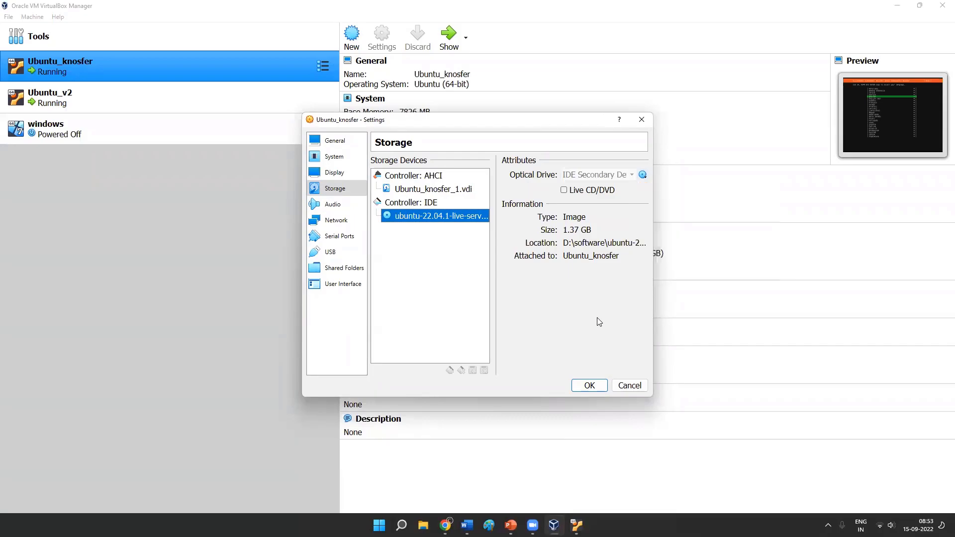
{"action": "left_click", "coordinate": [642, 120]}
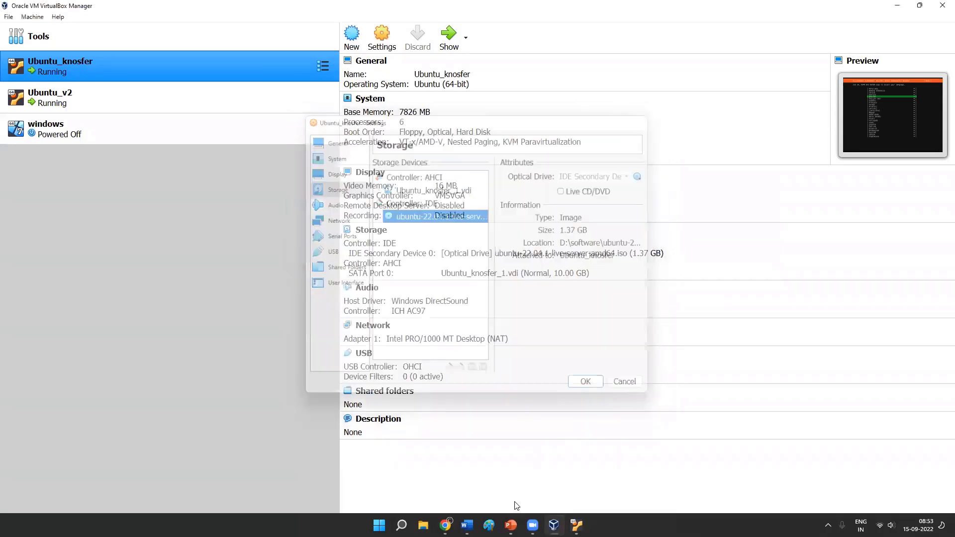
- Show the Ubuntu_v2 and Ubuntu_knosfer windows, choose English in the Ubuntu_knosfer installer, and continue to the installation type
{"action": "mouse_move", "coordinate": [576, 526]}
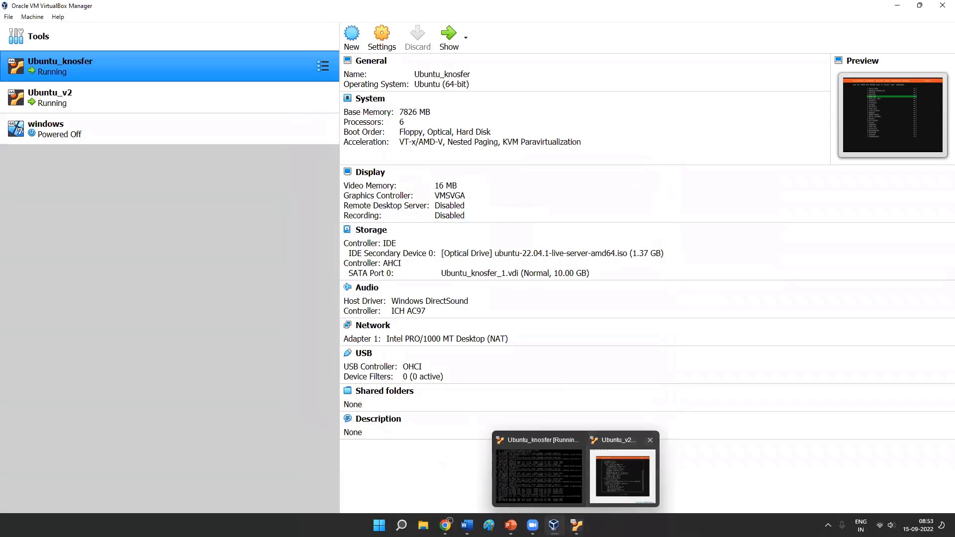
{"action": "left_click", "coordinate": [621, 499]}
{"action": "mouse_move", "coordinate": [577, 525]}
{"action": "left_click", "coordinate": [534, 478]}
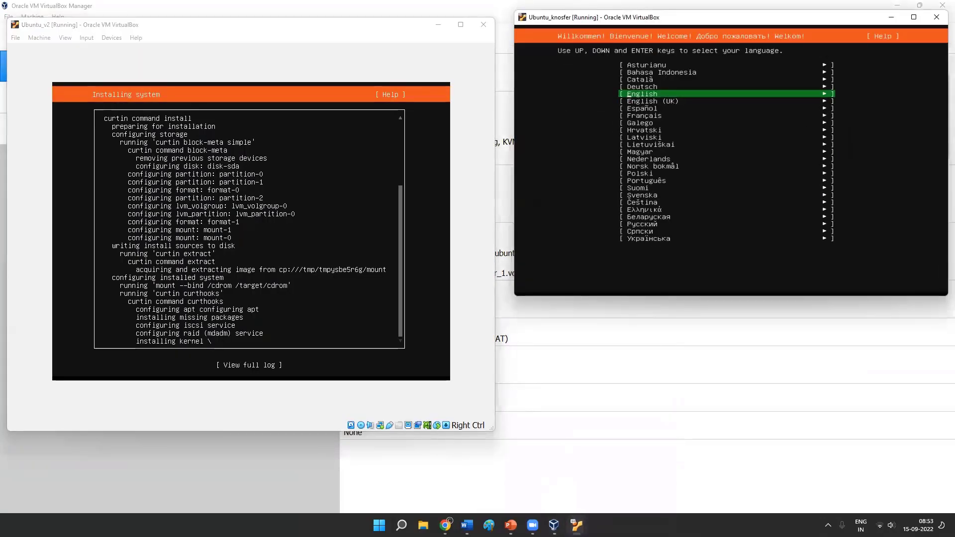
{"action": "key", "text": "Return"}
{"action": "key", "text": "Return"}
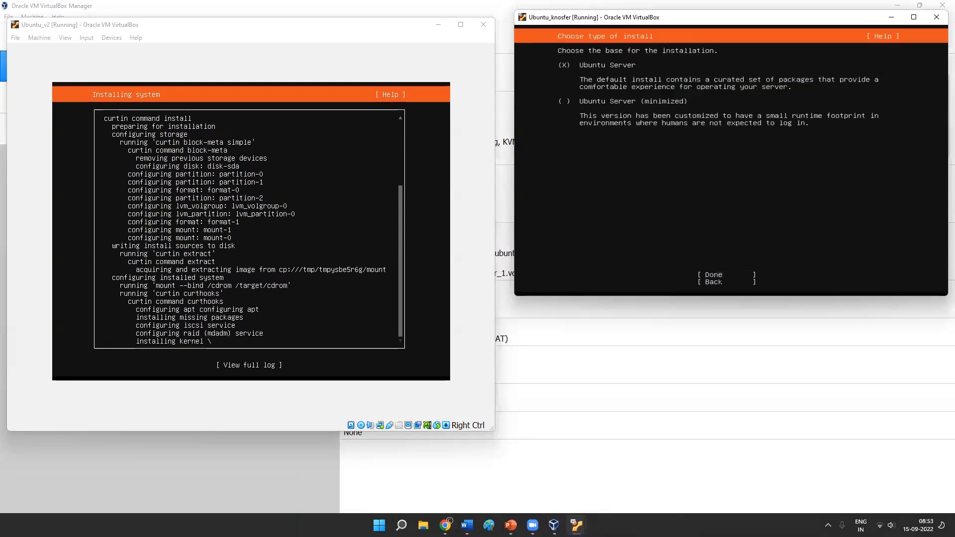
- Choose the base for the Ubuntu_knosfer installation and continue to its network connections
{"action": "key", "text": "Up"}
{"action": "key", "text": "space"}
{"action": "key", "text": "Tab"}
{"action": "key", "text": "Return"}
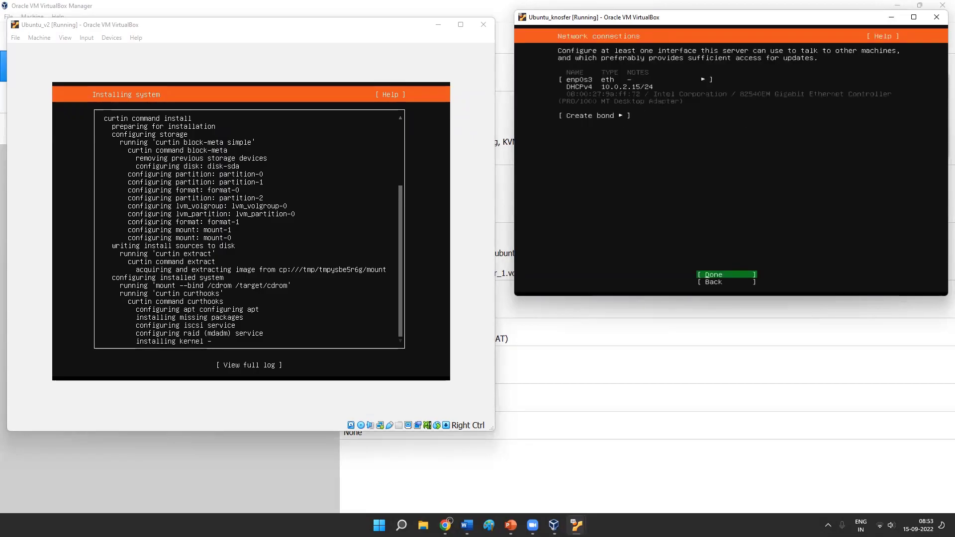
- Accept the enp0s3 network connection and leave the proxy address blank, continuing to the guided storage configuration
{"action": "key", "text": "Return"}
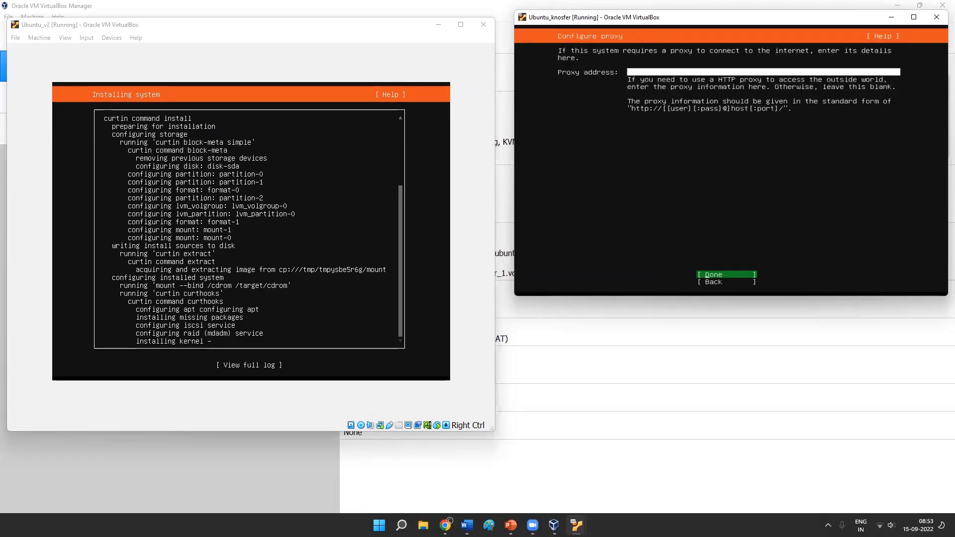
{"action": "key", "text": "Return"}
{"action": "key", "text": "Return"}
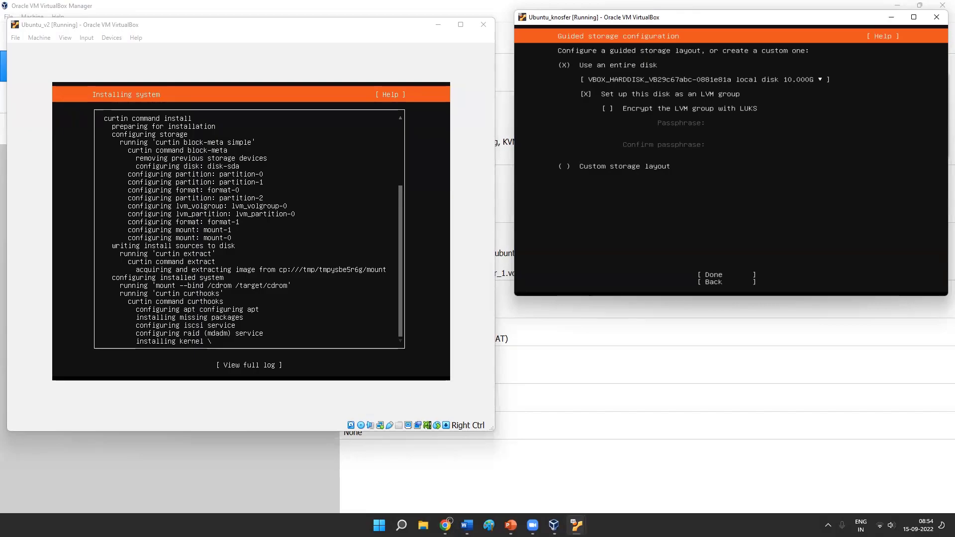
- Accept the entire-disk guided layout with LVM for Ubuntu_knosfer and confirm the destructive action to begin the installation
{"action": "key", "text": "Down"}
{"action": "key", "text": "Down"}
{"action": "key", "text": "Down"}
{"action": "key", "text": "Return"}
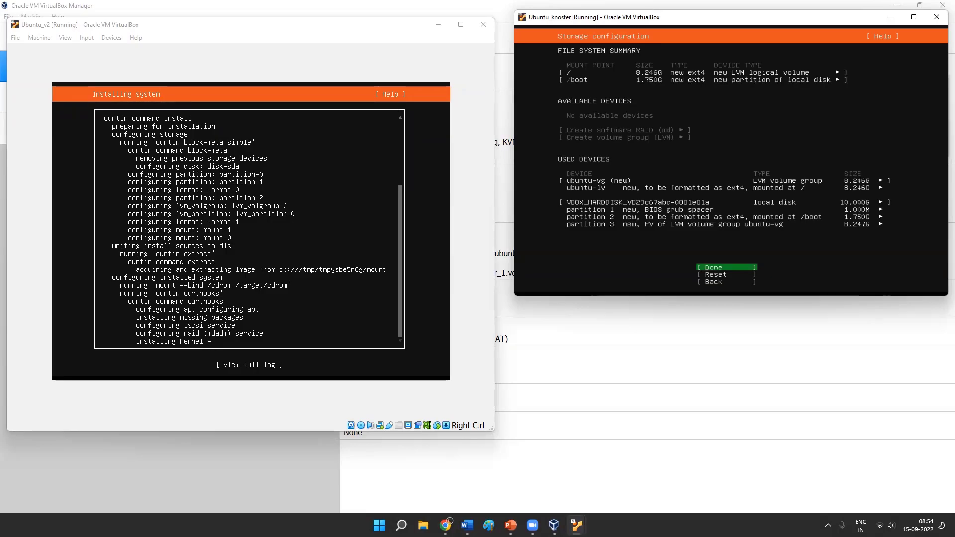
{"action": "key", "text": "Return"}
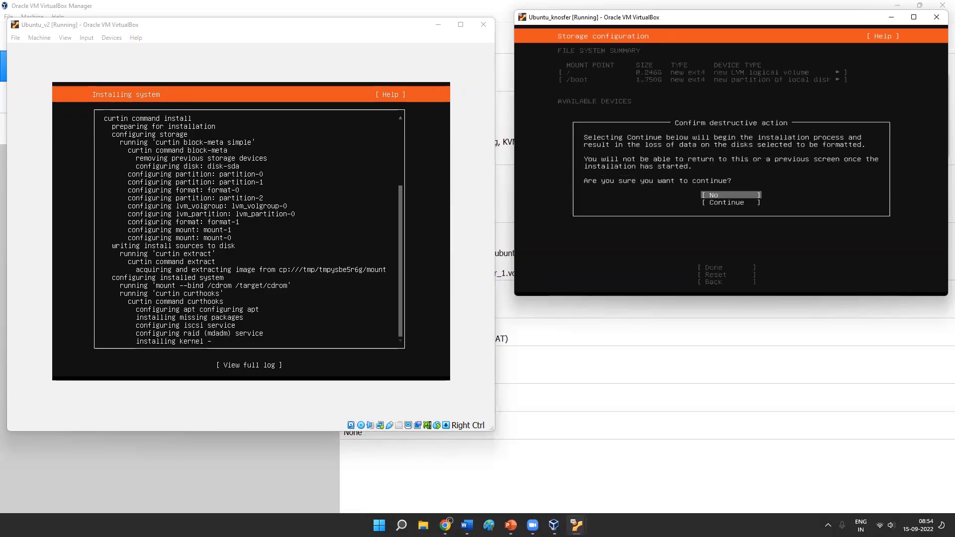
{"action": "key", "text": "Down"}
{"action": "key", "text": "Return"}
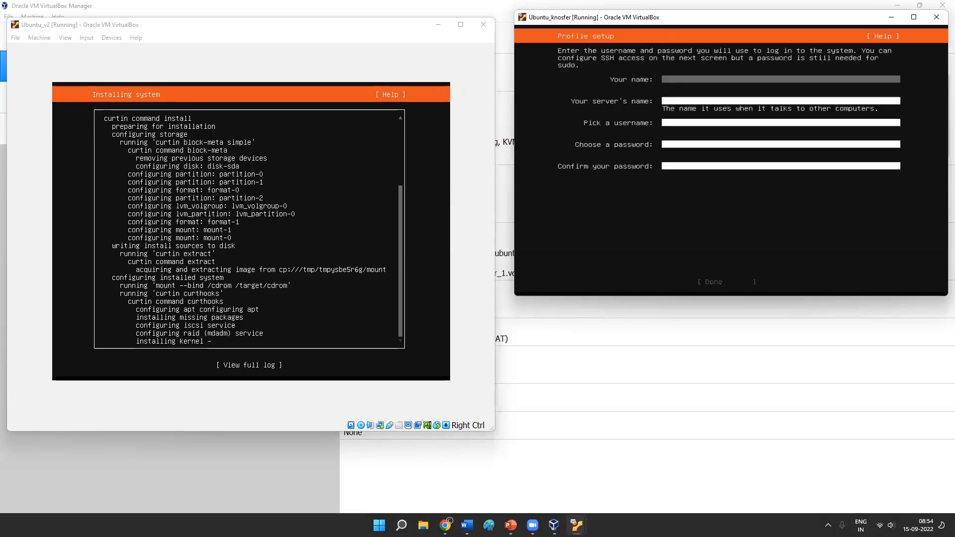
- Fill in the profile's name, server name, username and password with confirmation, and continue past SSH setup without installing OpenSSH server
{"action": "type", "text": "sandy"}
{"action": "key", "text": "Tab"}
{"action": "type", "text": "sand"}
{"action": "type", "text": "sandy"}
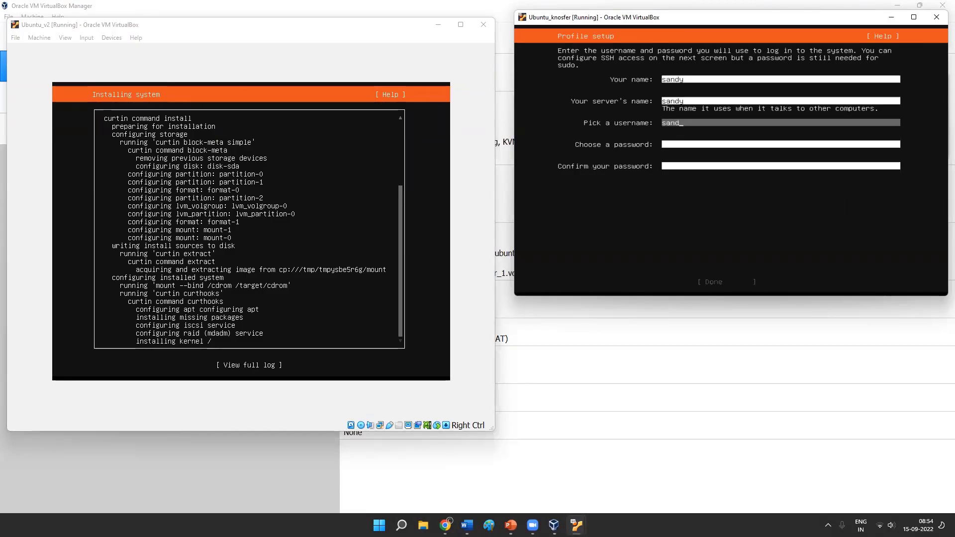
{"action": "key", "text": "Tab"}
{"action": "type", "text": "*****"}
{"action": "key", "text": "Tab"}
{"action": "type", "text": "*****"}
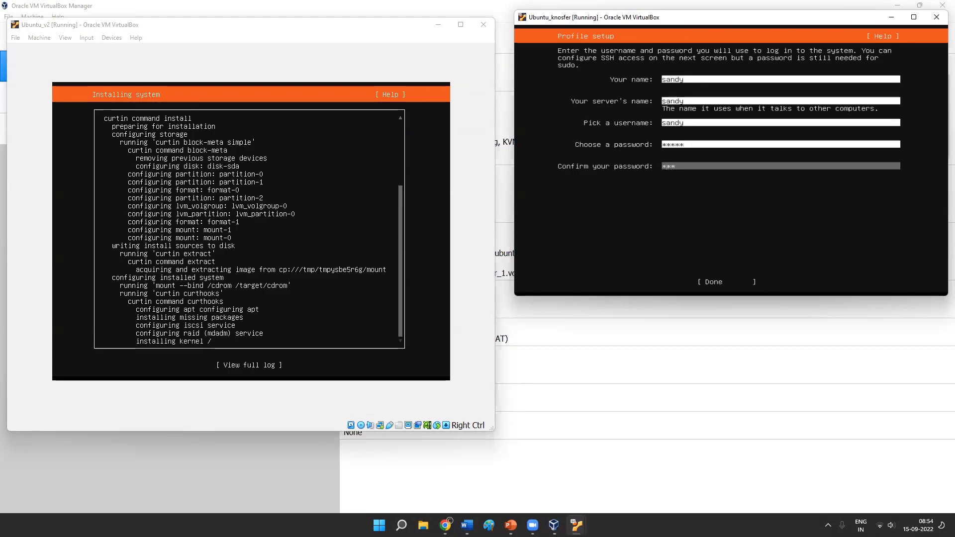
{"action": "key", "text": "Tab"}
{"action": "key", "text": "Return"}
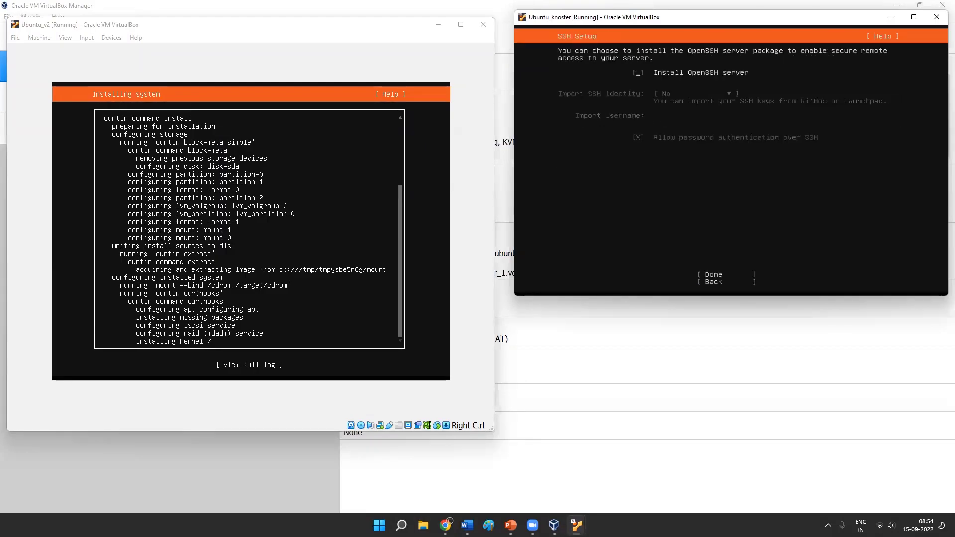
{"action": "key", "text": "Tab"}
{"action": "key", "text": "Return"}
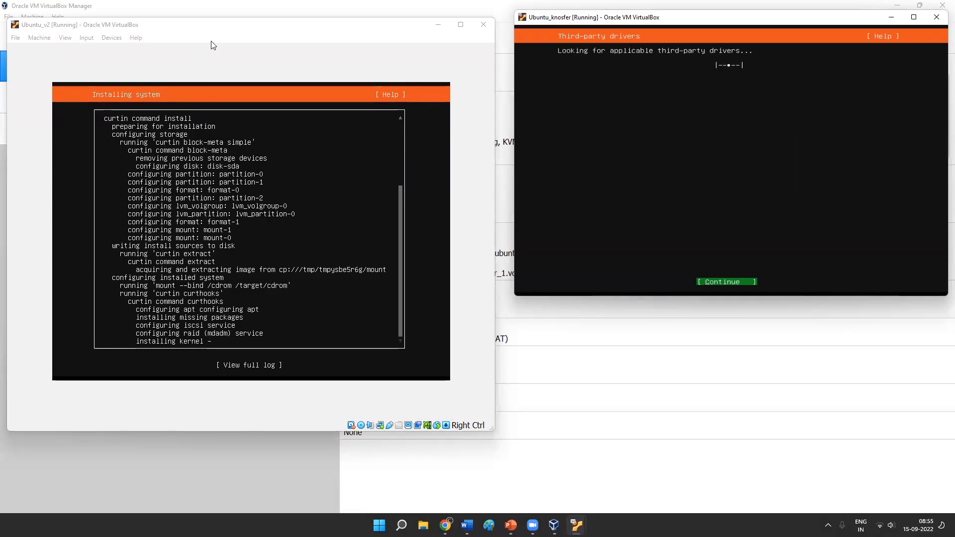
- Inspect the Ubuntu_v2 storage settings and the disk options for its ubuntu-22.04.1 optical image, and close them without changes
{"action": "left_click", "coordinate": [240, 10]}
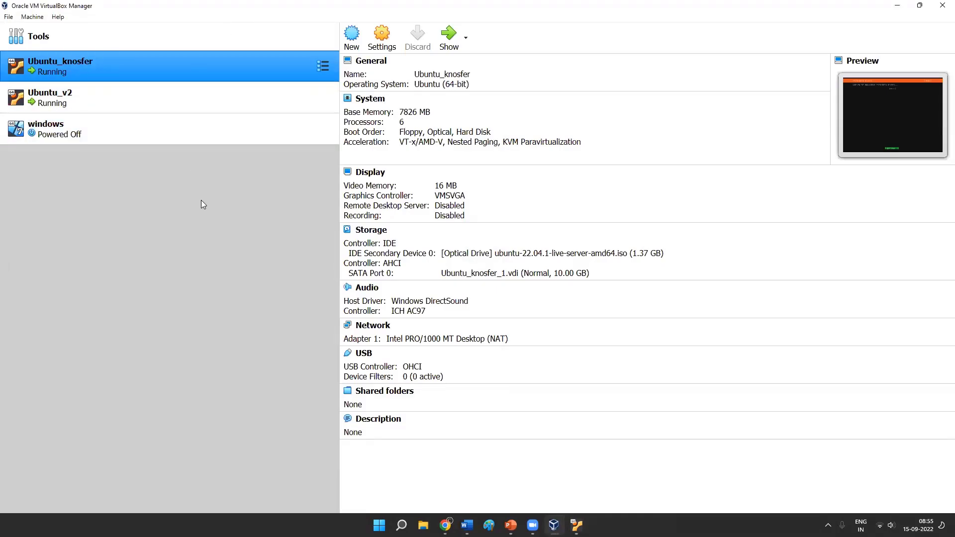
{"action": "left_click", "coordinate": [207, 95]}
{"action": "left_click", "coordinate": [382, 37]}
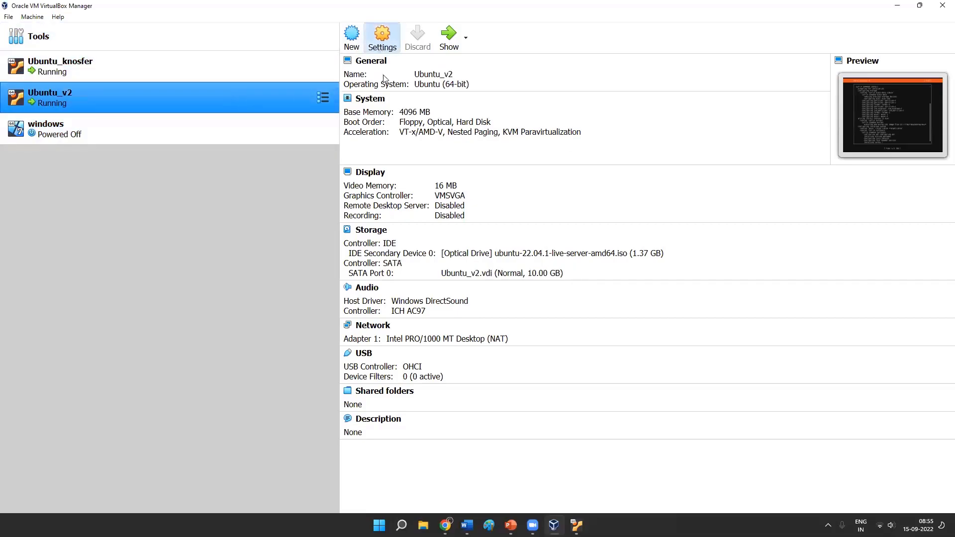
{"action": "left_click", "coordinate": [334, 189]}
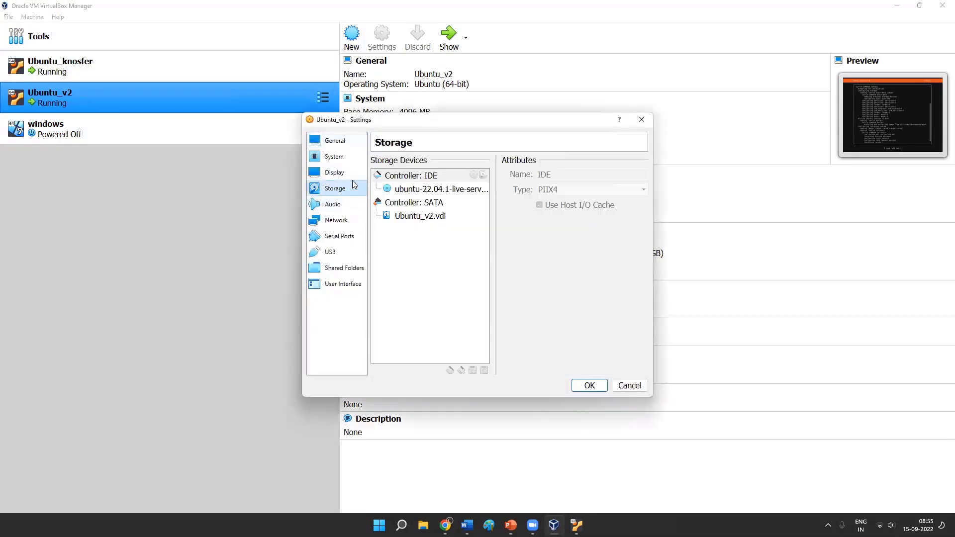
{"action": "left_click", "coordinate": [417, 194]}
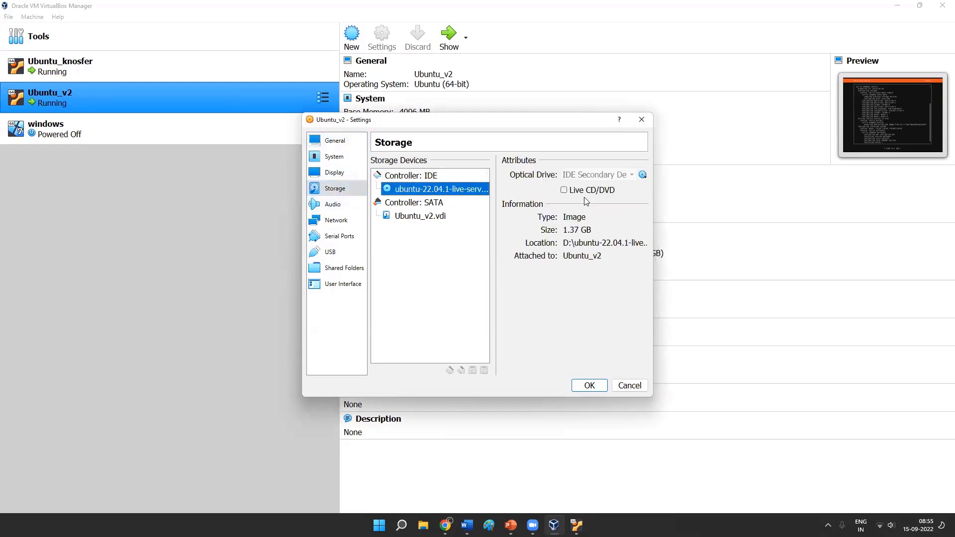
{"action": "left_click", "coordinate": [643, 174]}
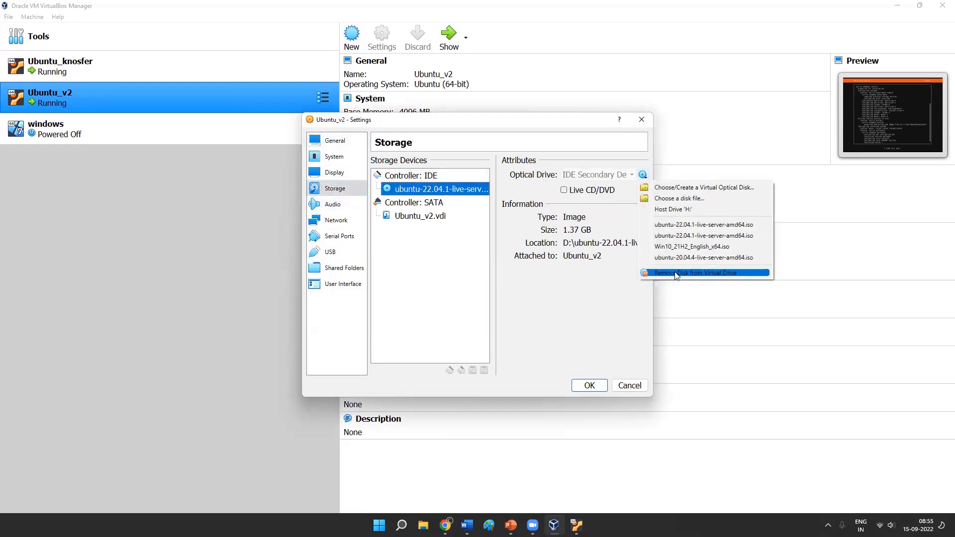
{"action": "left_click", "coordinate": [638, 124]}
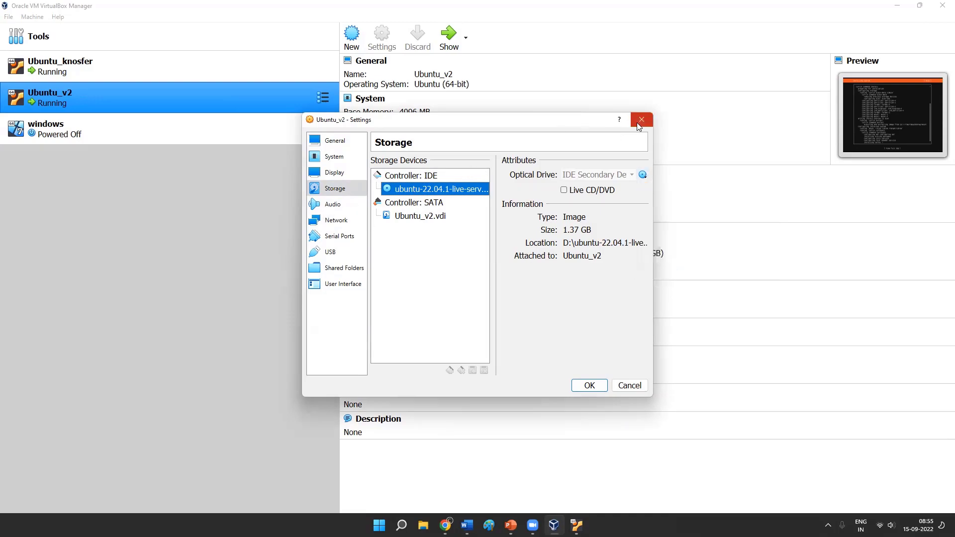
{"action": "left_click", "coordinate": [639, 121]}
- Bring both the Ubuntu_v2 and Ubuntu_knosfer windows back into view and enlarge the Ubuntu_knosfer window to about the height of Ubuntu_v2
{"action": "mouse_move", "coordinate": [576, 525]}
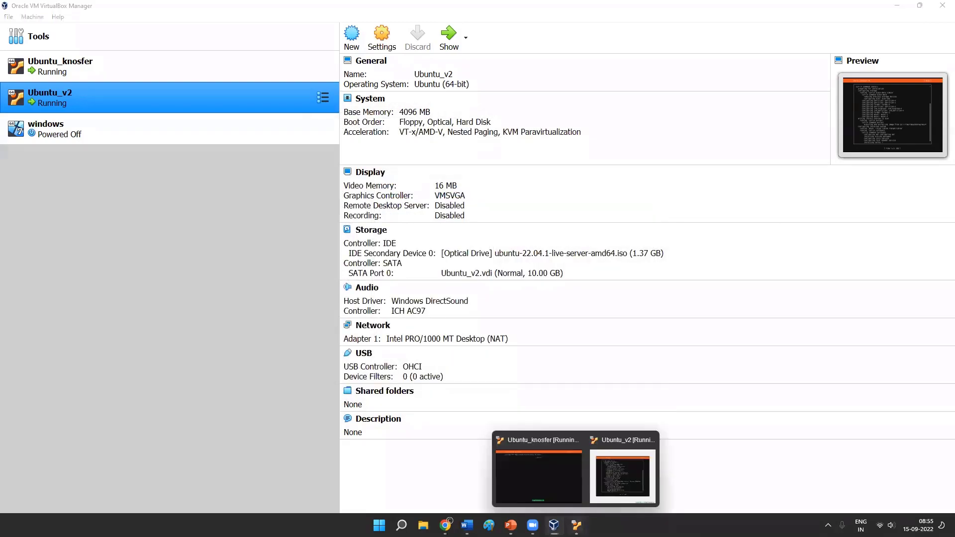
{"action": "left_click", "coordinate": [547, 477]}
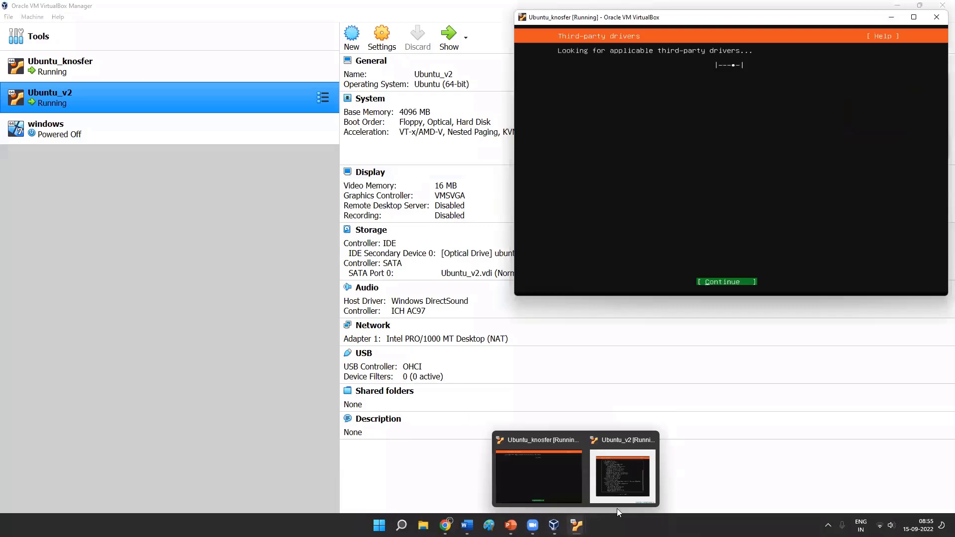
{"action": "mouse_move", "coordinate": [576, 525]}
{"action": "left_click", "coordinate": [620, 473]}
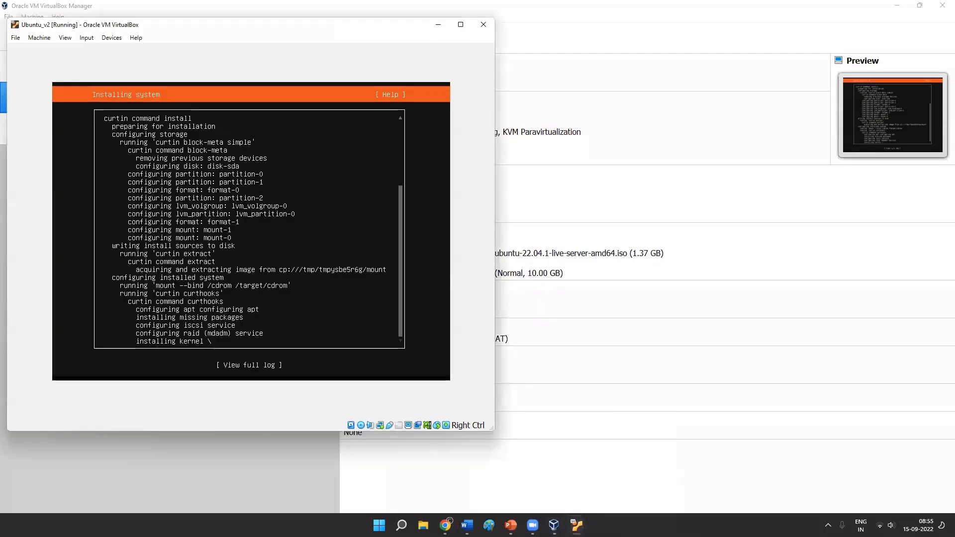
{"action": "left_click", "coordinate": [561, 488]}
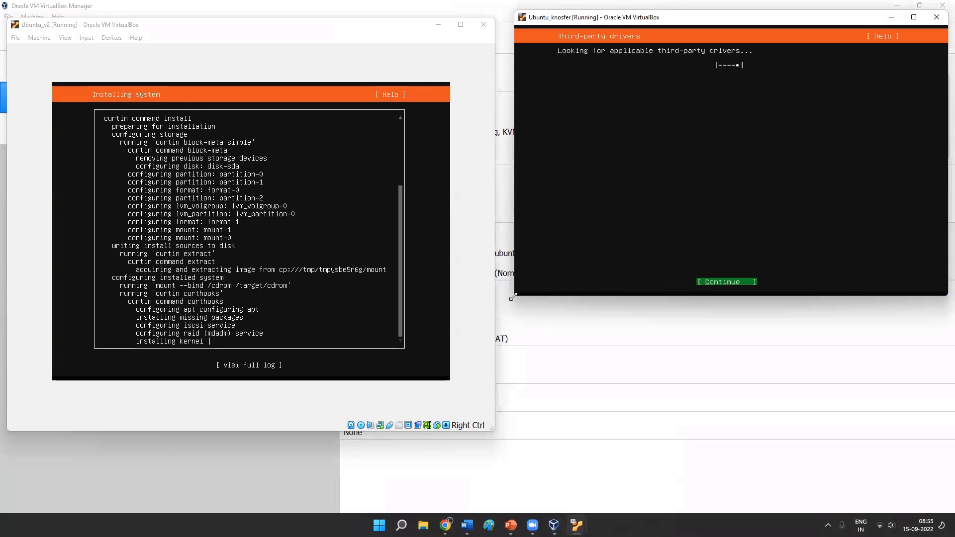
{"action": "left_click_drag", "start_coordinate": [512, 297], "coordinate": [498, 438]}
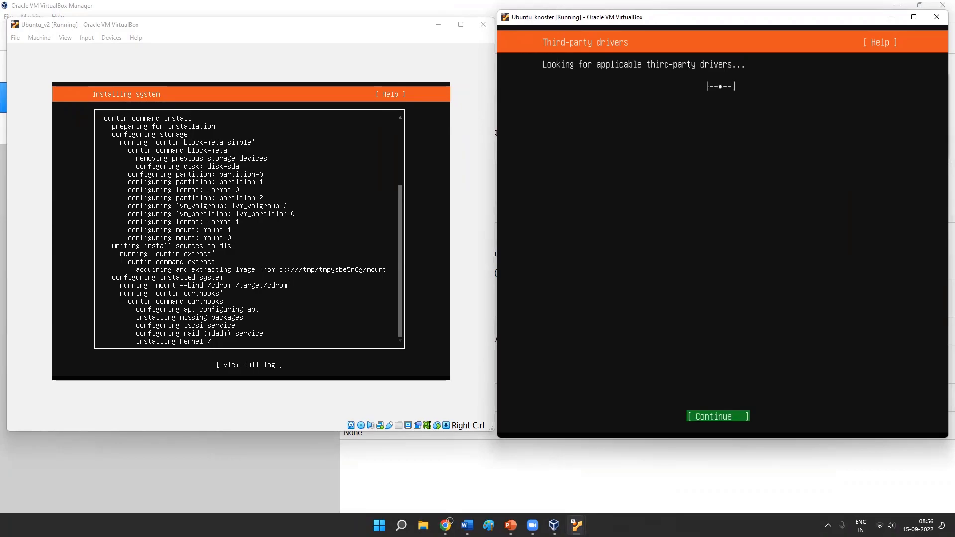
- Continue past the third-party drivers and featured server snaps in the Ubuntu_knosfer installer without selecting any snap
{"action": "key", "text": "Return"}
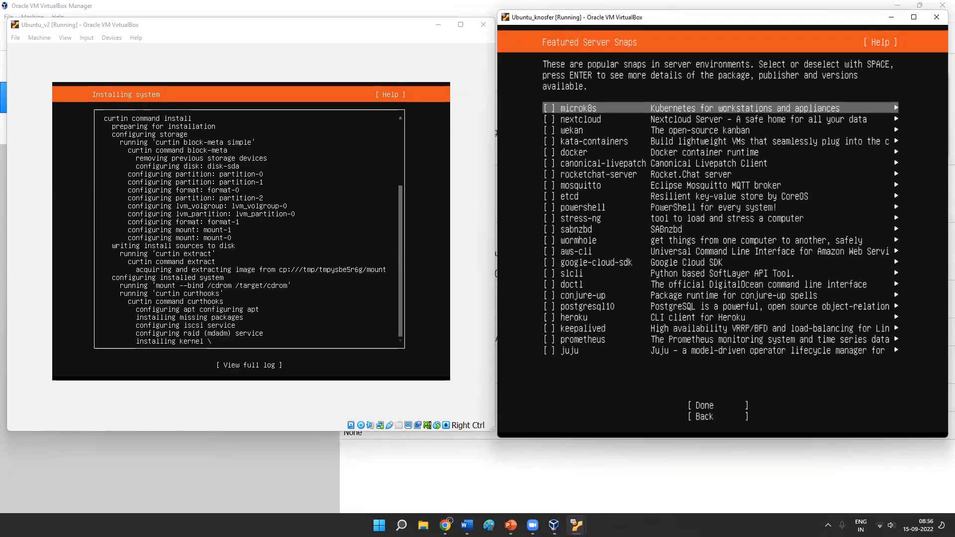
{"action": "key", "text": "Tab"}
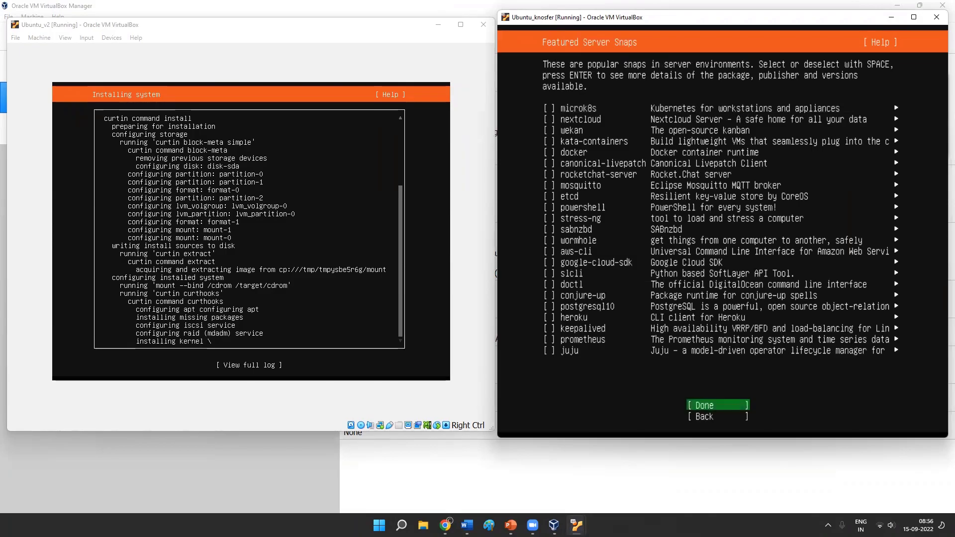
{"action": "key", "text": "Return"}
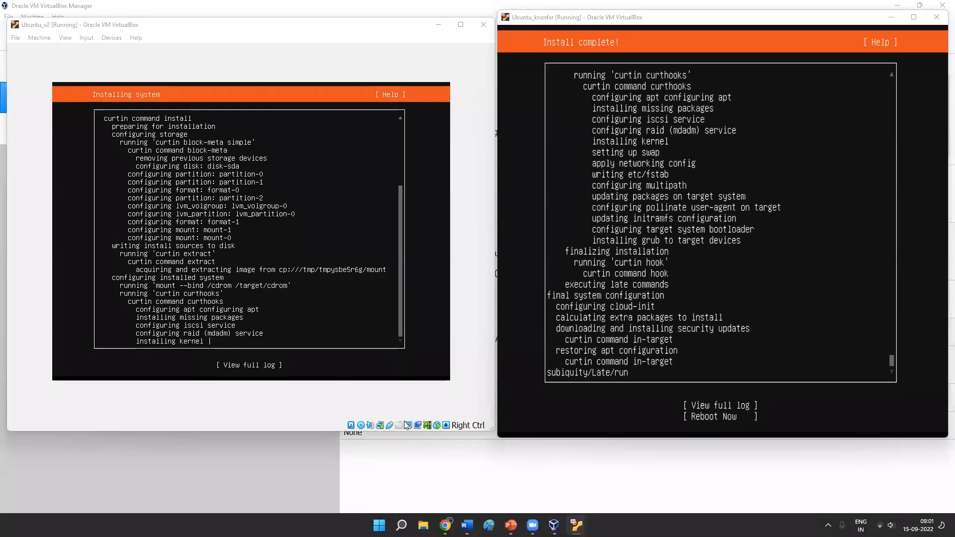
- Reboot Ubuntu_knosfer from its completed installation screen
{"action": "left_click", "coordinate": [637, 344]}
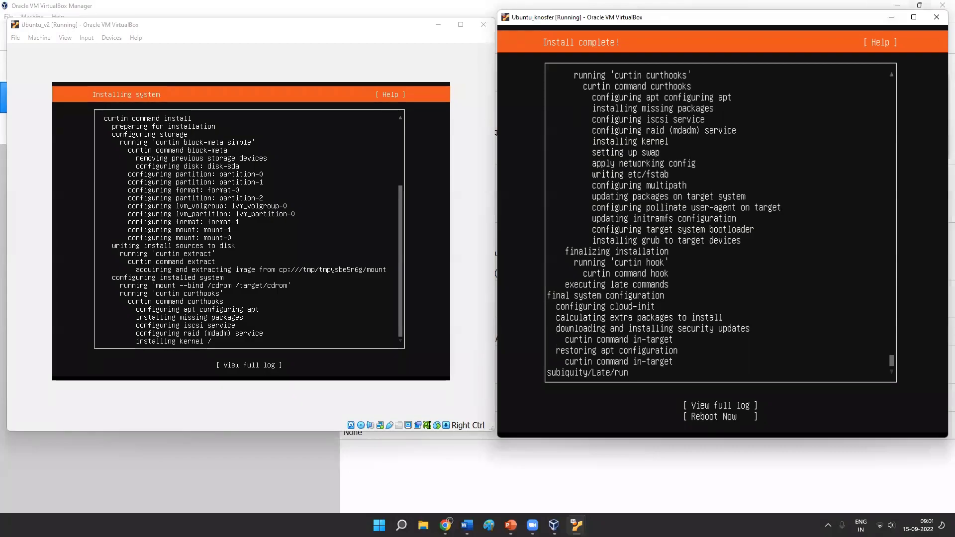
{"action": "key", "text": "Tab"}
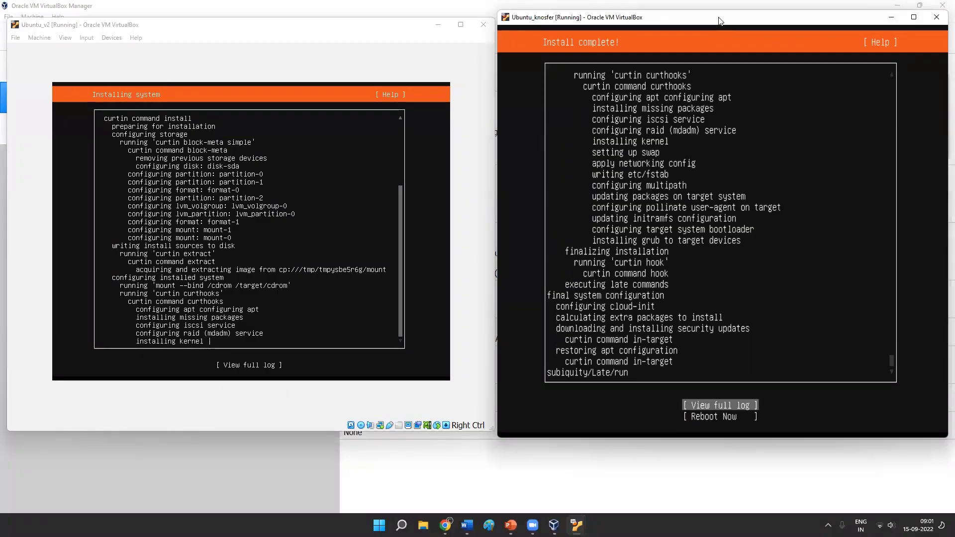
{"action": "key", "text": "Tab"}
{"action": "key", "text": "Return"}
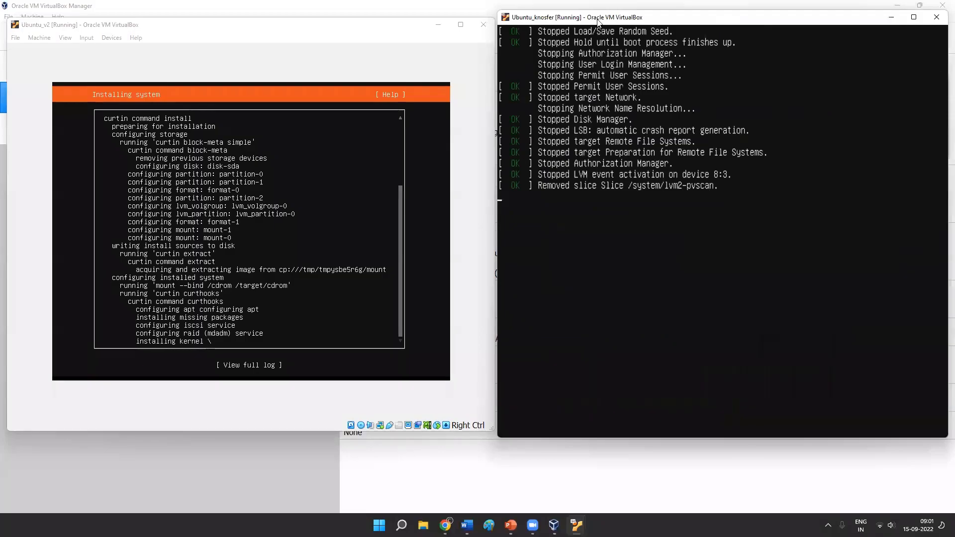
- Place the Ubuntu_knosfer window in the middle of the screen and minimize the Ubuntu_v2 window
{"action": "left_click", "coordinate": [438, 25]}
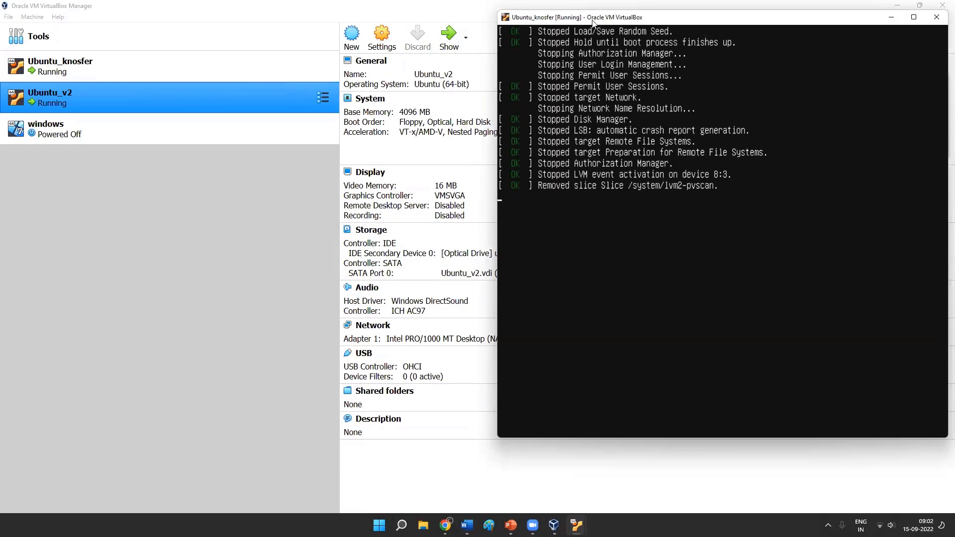
{"action": "left_click_drag", "start_coordinate": [593, 22], "coordinate": [328, 52]}
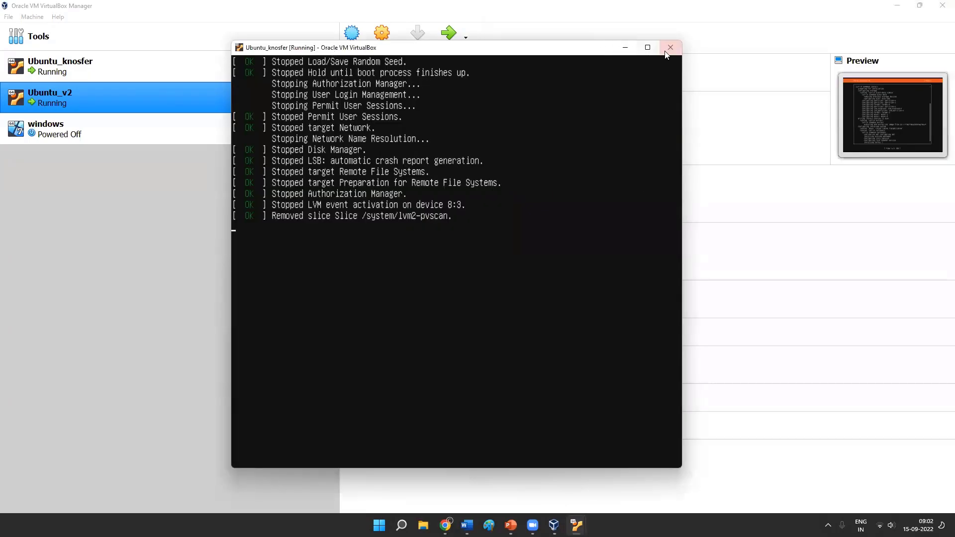
{"action": "left_click", "coordinate": [168, 67]}
{"action": "left_click", "coordinate": [151, 92]}
{"action": "key", "text": "alt+Tab"}
{"action": "left_click", "coordinate": [578, 524]}
{"action": "left_click", "coordinate": [609, 472]}
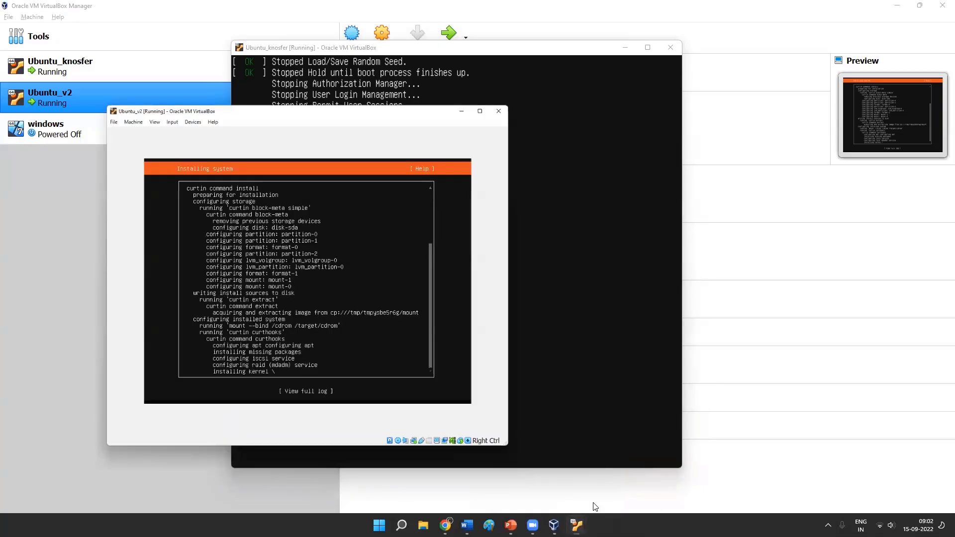
{"action": "left_click", "coordinate": [443, 28]}
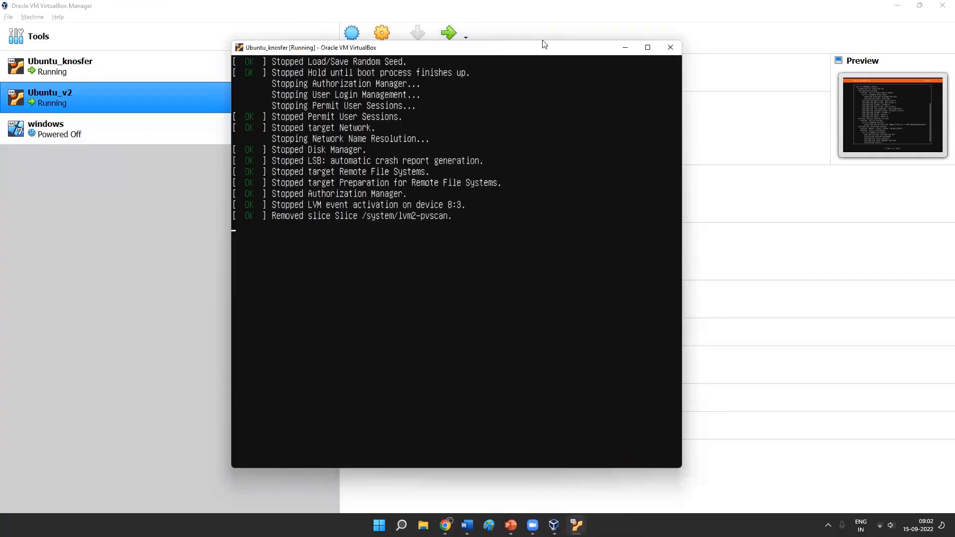
- Power off the stalled Ubuntu_knosfer machine, and check the Ubuntu_v2 window before minimizing it again
{"action": "left_click", "coordinate": [671, 47]}
{"action": "left_click", "coordinate": [431, 292]}
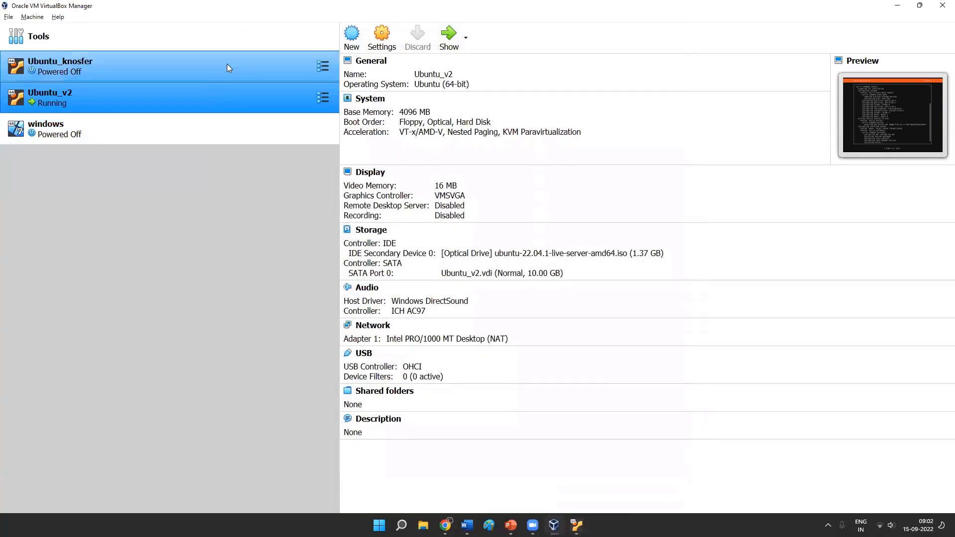
{"action": "left_click", "coordinate": [227, 64]}
{"action": "left_click", "coordinate": [223, 100]}
{"action": "left_click", "coordinate": [449, 36]}
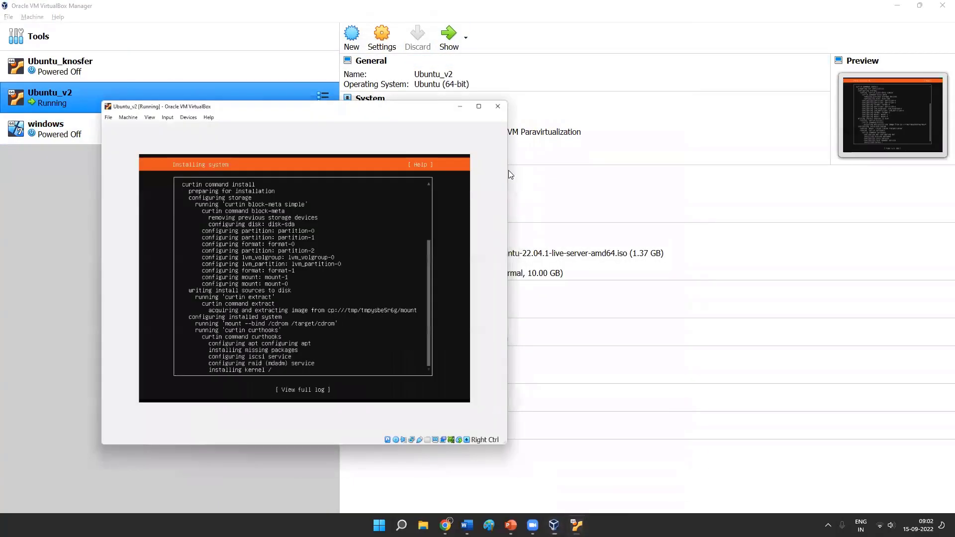
{"action": "left_click", "coordinate": [438, 25]}
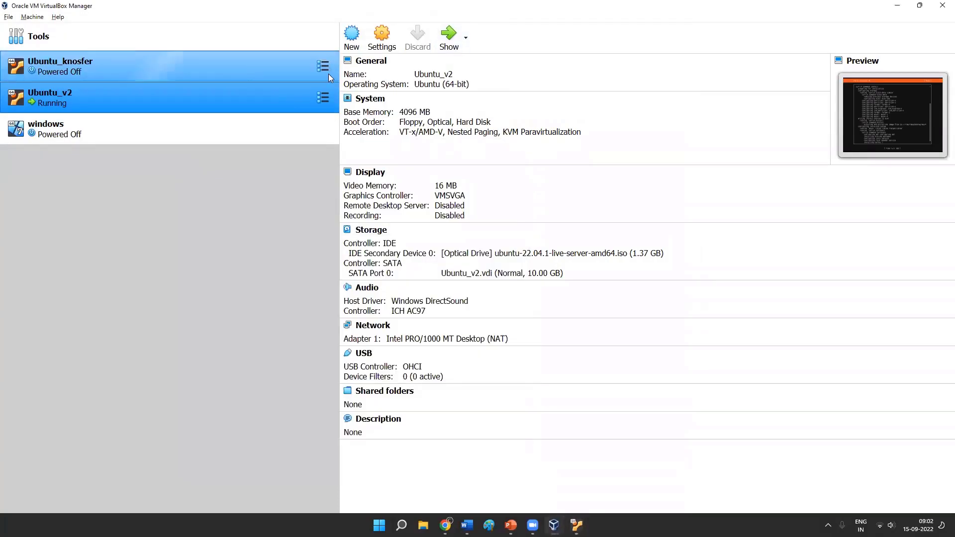
- Start Ubuntu_knosfer again, declining the Scale mode prompt and dismissing the Auto capture keyboard message
{"action": "left_click", "coordinate": [247, 69]}
{"action": "left_click", "coordinate": [447, 35]}
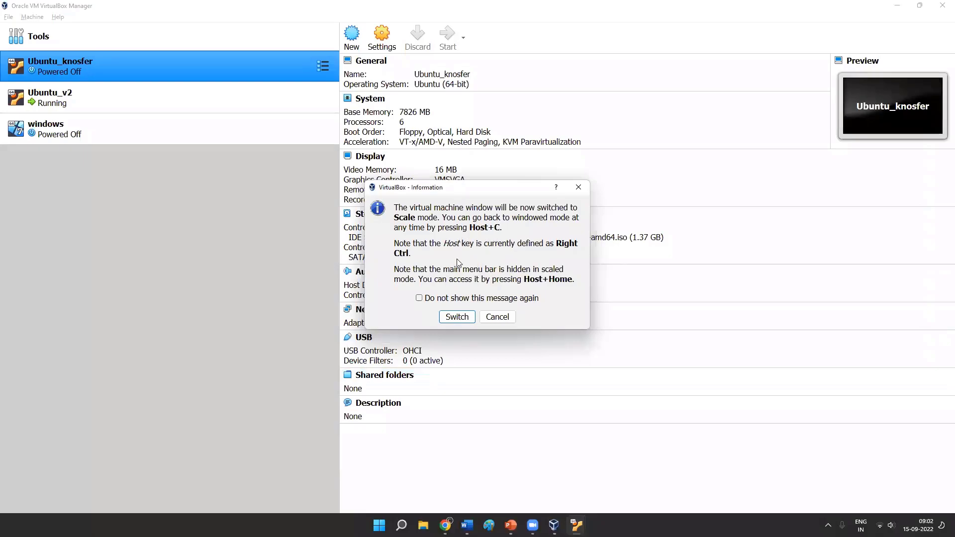
{"action": "left_click", "coordinate": [498, 318]}
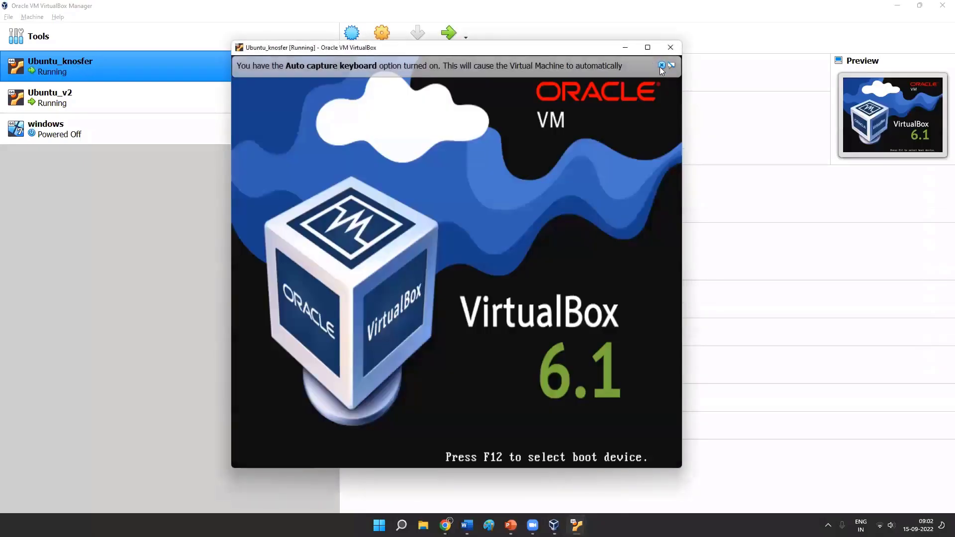
{"action": "left_click", "coordinate": [660, 65]}
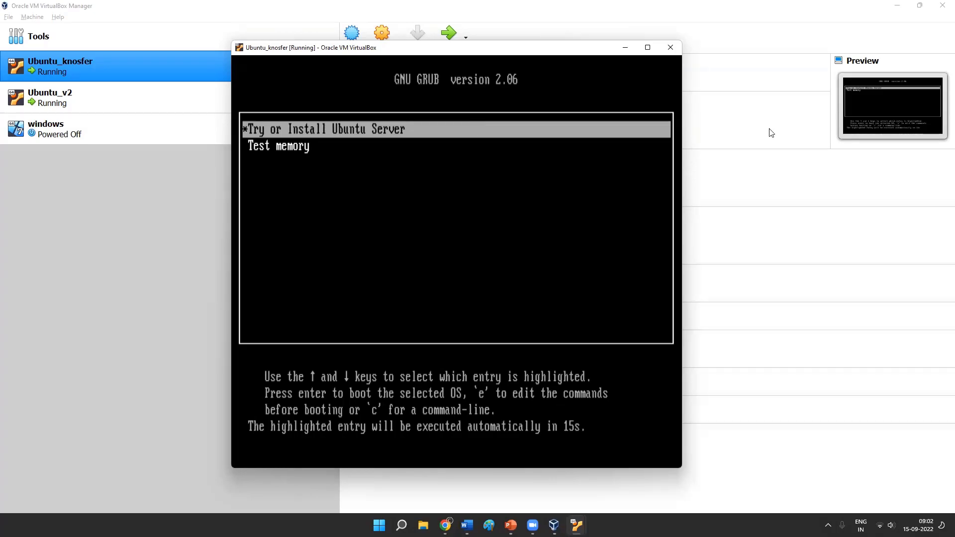
- Power off the Ubuntu_knosfer machine from its GRUB boot menu
{"action": "left_click", "coordinate": [671, 47]}
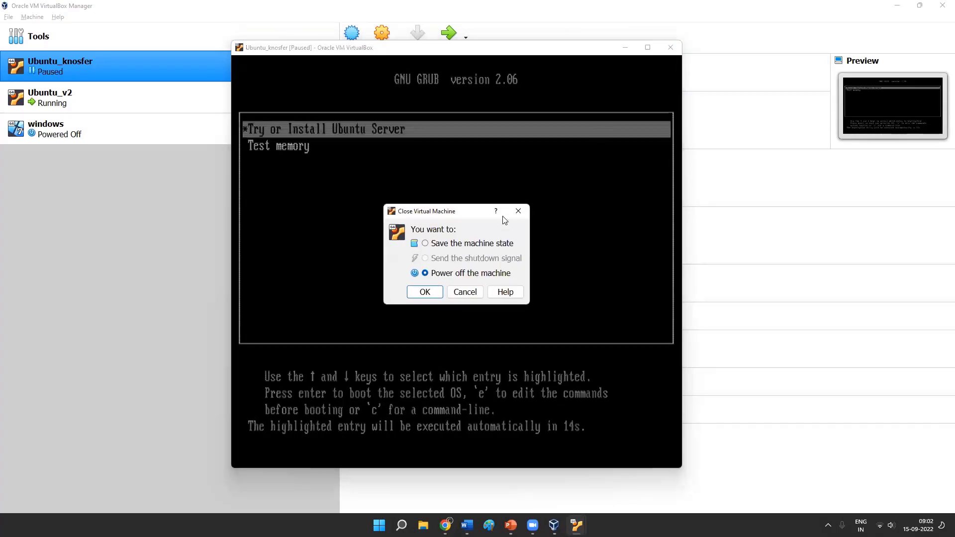
{"action": "left_click", "coordinate": [426, 293]}
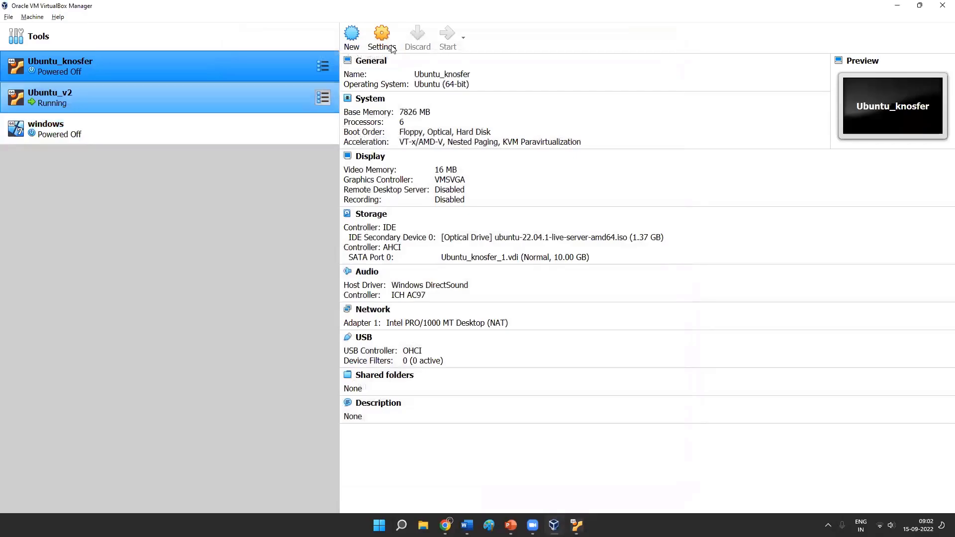
- Try removing the ubuntu-22.04.1-live-server ISO from Ubuntu_knosfer's optical drive in its storage settings, then discard the changes
{"action": "left_click", "coordinate": [381, 35]}
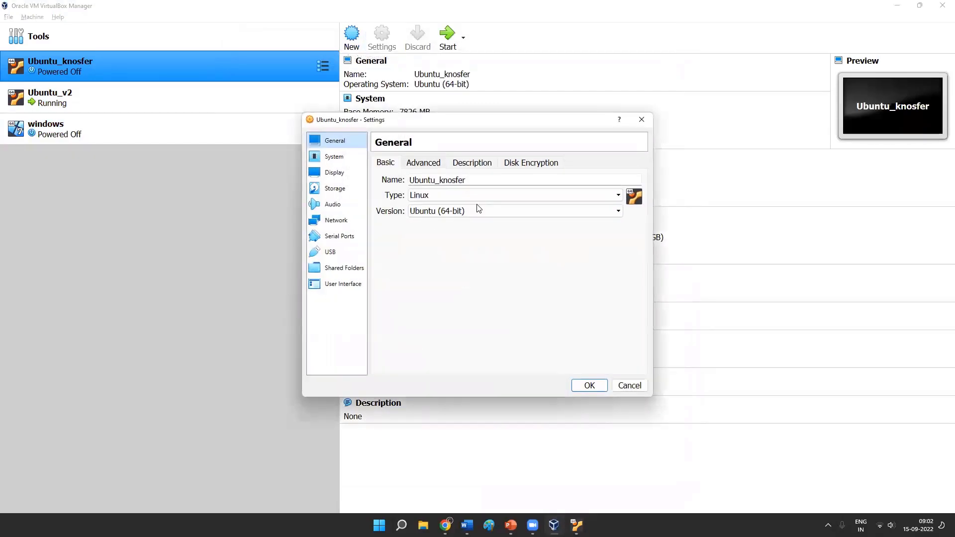
{"action": "left_click", "coordinate": [334, 189]}
{"action": "left_click", "coordinate": [406, 219]}
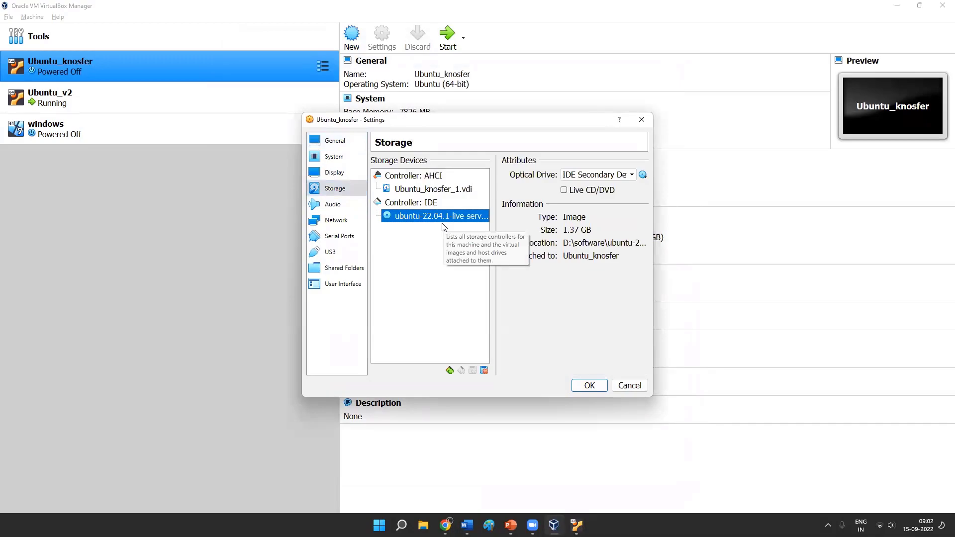
{"action": "left_click", "coordinate": [643, 175]}
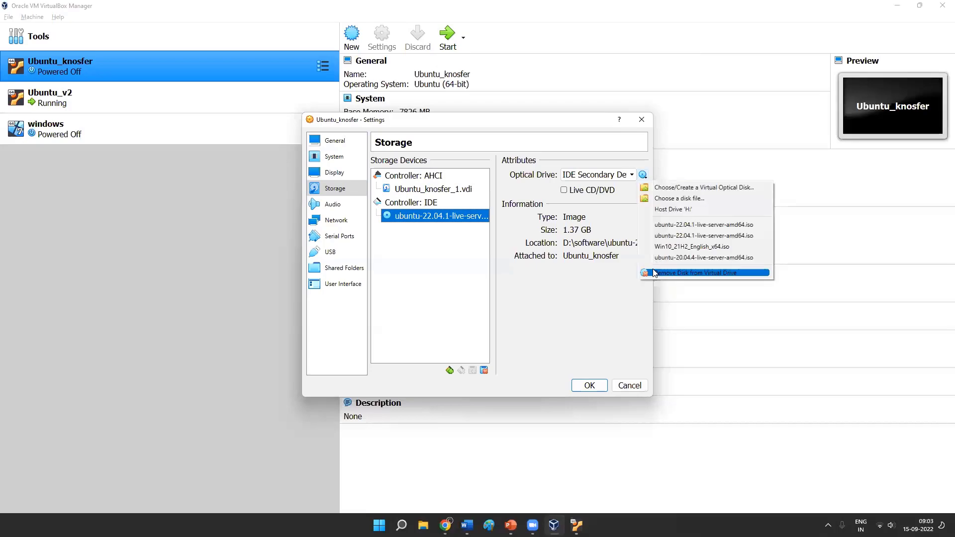
{"action": "left_click", "coordinate": [654, 273]}
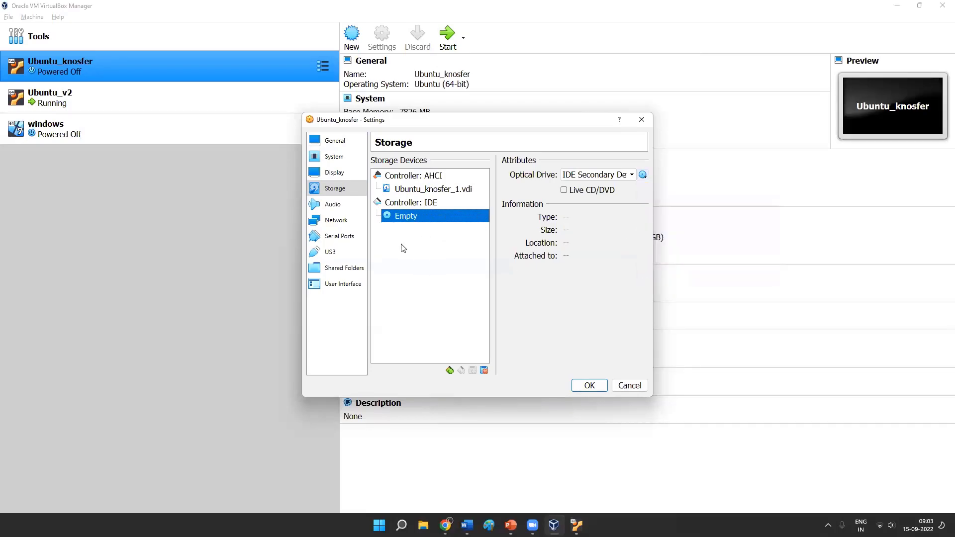
{"action": "left_click", "coordinate": [643, 175]}
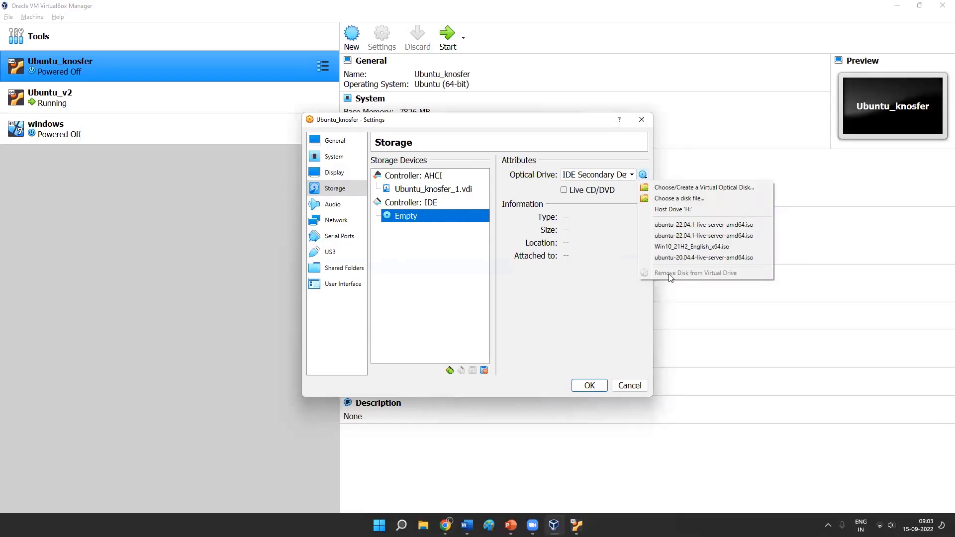
{"action": "left_click", "coordinate": [580, 316]}
{"action": "left_click", "coordinate": [629, 385]}
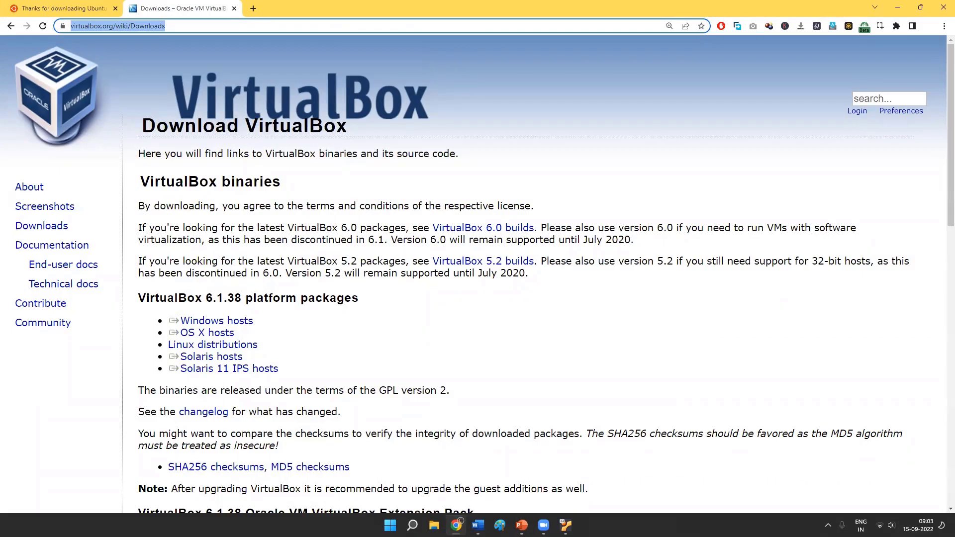
- Switch from the browser back to Oracle VM VirtualBox Manager and minimize the Ubuntu_v2 window covering it
{"action": "key", "text": "alt+Tab"}
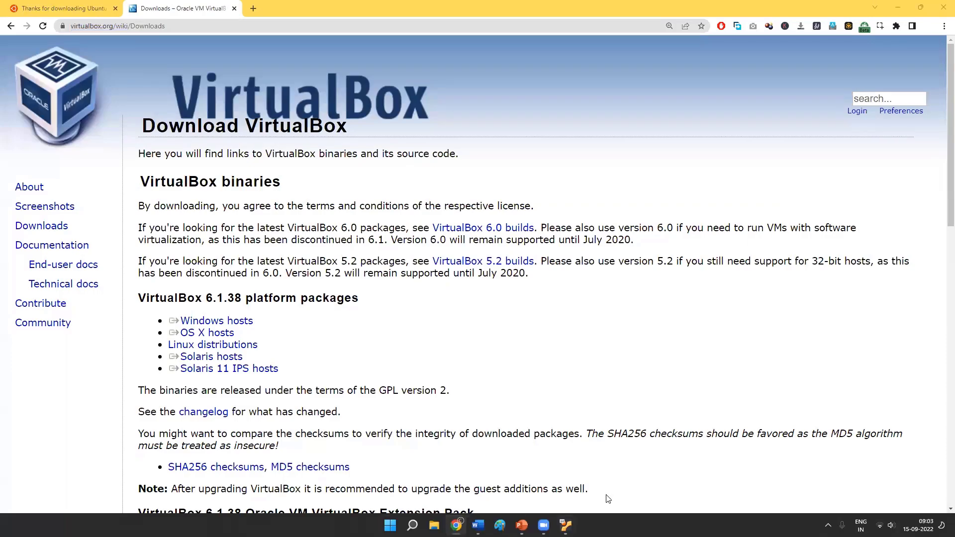
{"action": "left_click", "coordinate": [566, 525]}
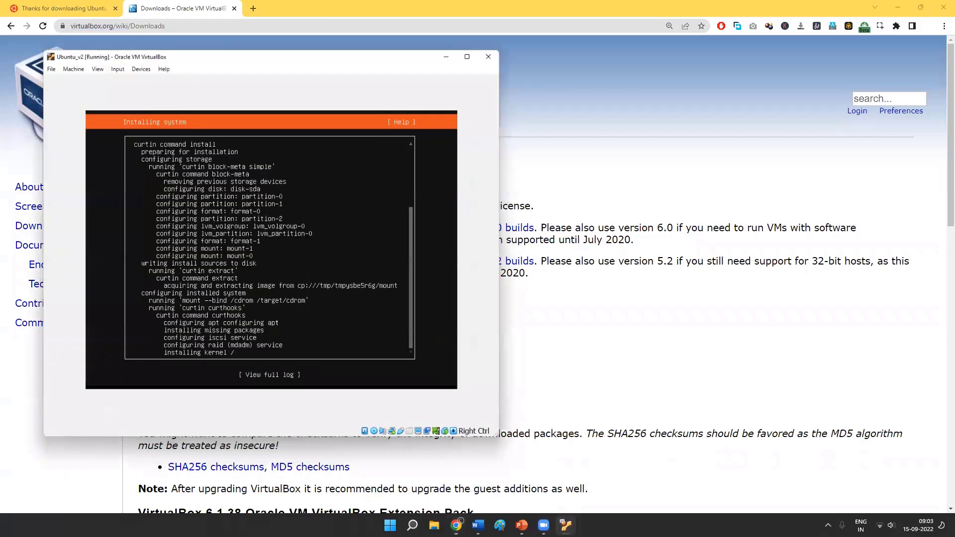
{"action": "mouse_move", "coordinate": [566, 526]}
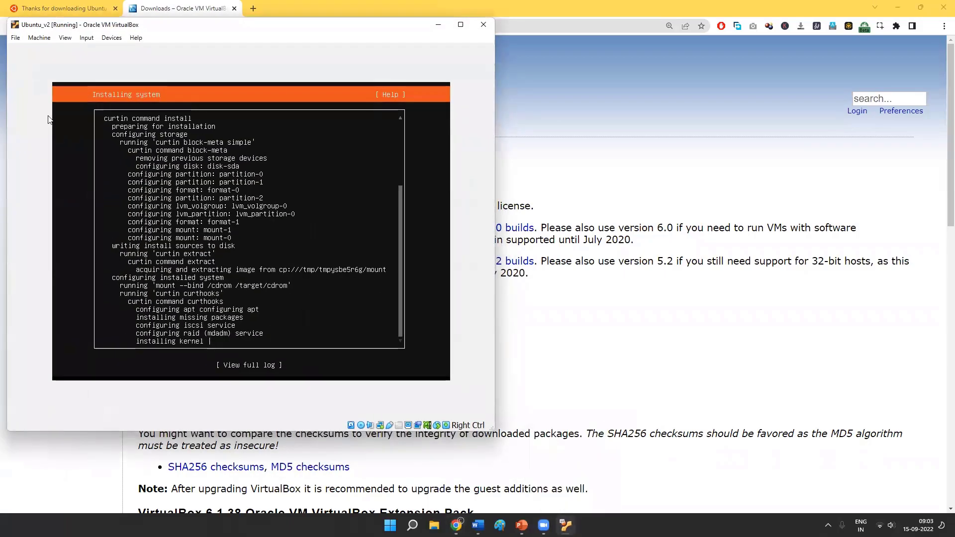
{"action": "left_click", "coordinate": [15, 39]}
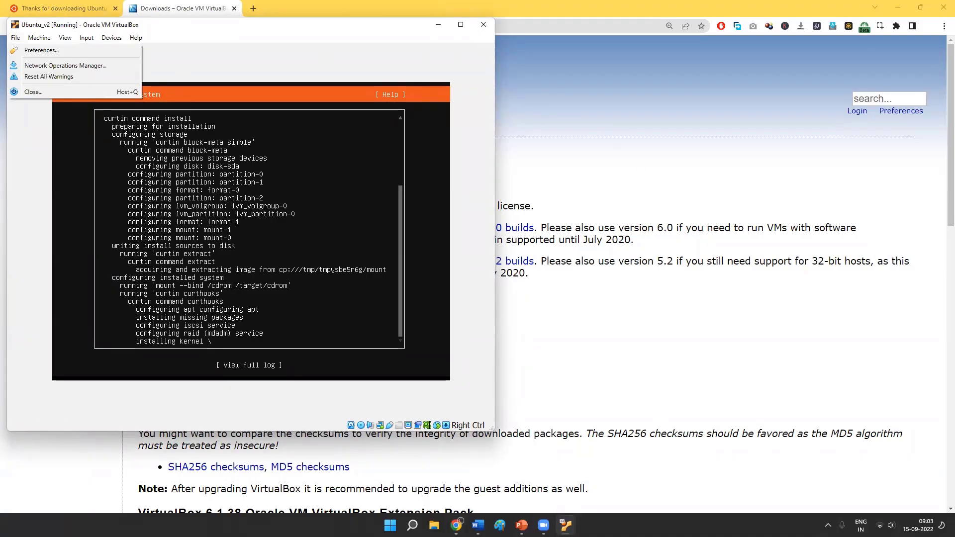
{"action": "key", "text": "super"}
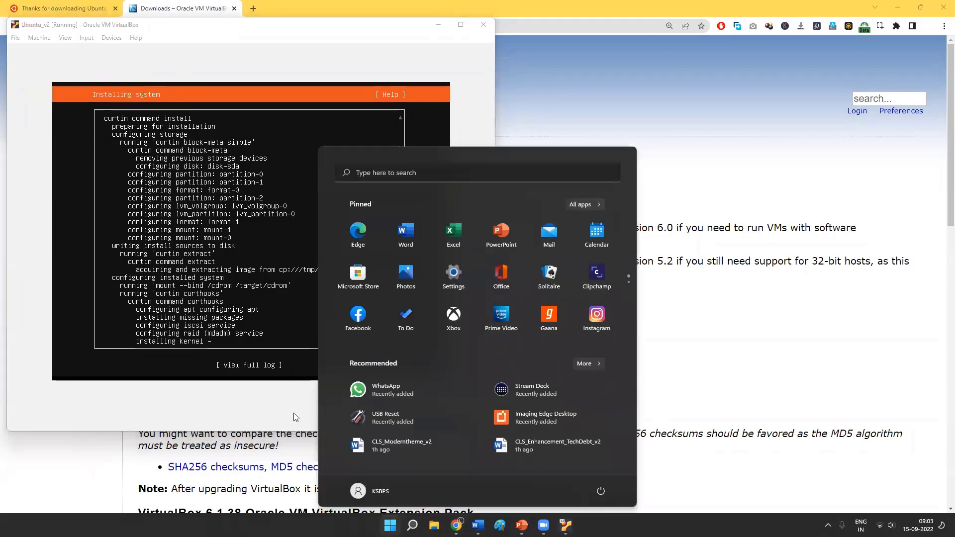
{"action": "type", "text": "virt"}
{"action": "key", "text": "Return"}
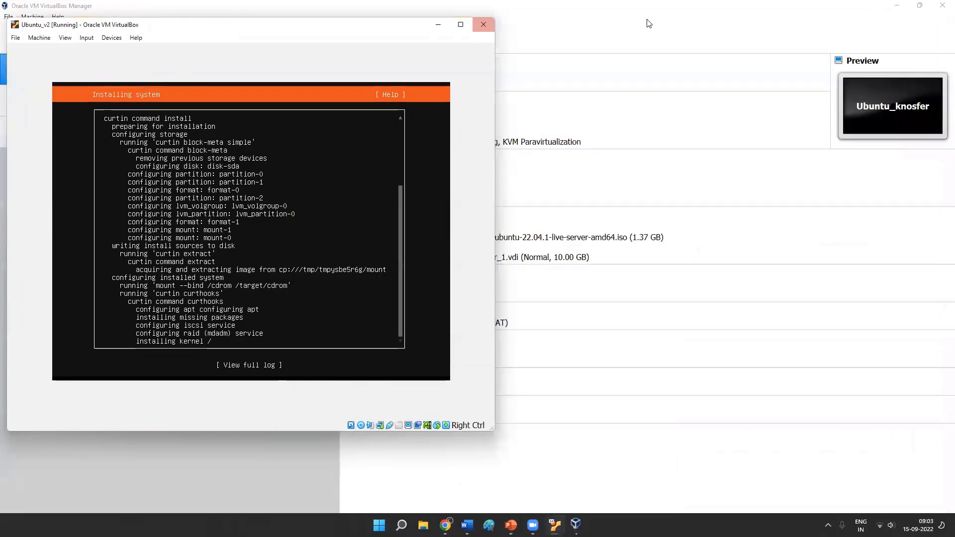
{"action": "left_click", "coordinate": [438, 24]}
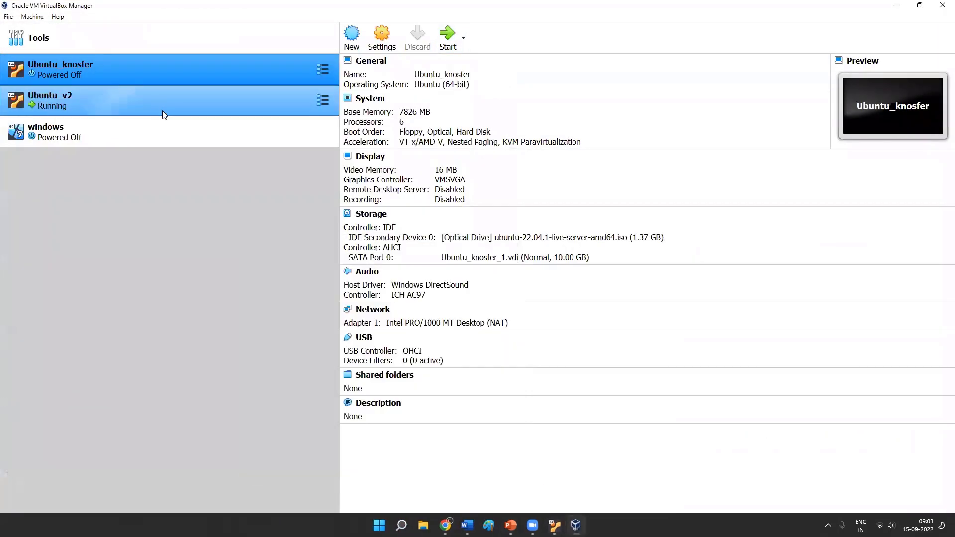
- Examine the Pause, Reset and Close options, including Power Off, for the running Ubuntu_v2 machine
{"action": "left_click", "coordinate": [177, 108]}
{"action": "right_click", "coordinate": [181, 103]}
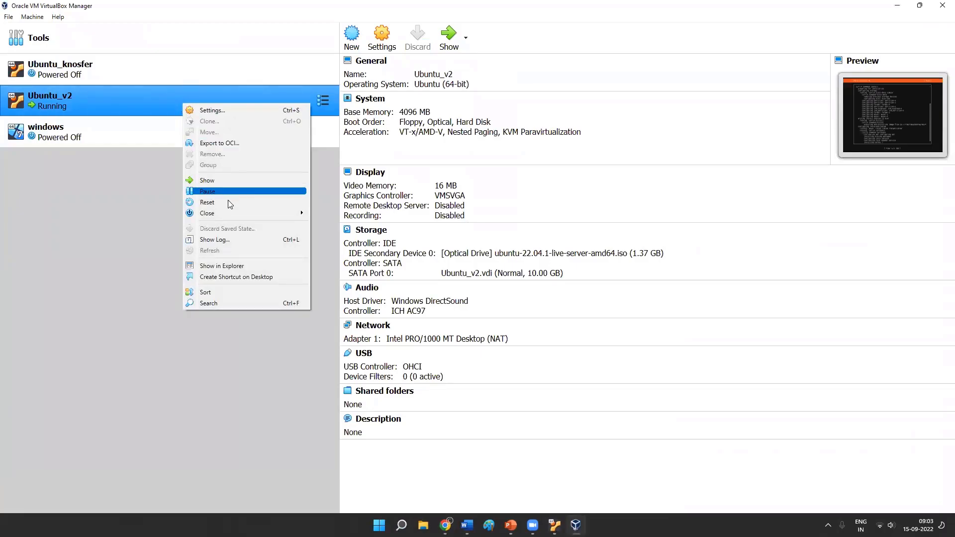
{"action": "mouse_move", "coordinate": [213, 211]}
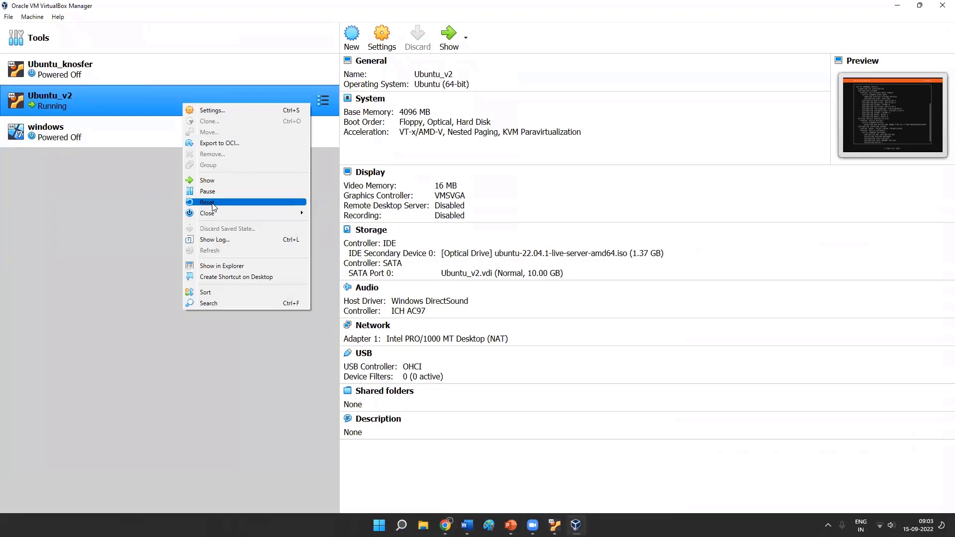
{"action": "left_click", "coordinate": [121, 239]}
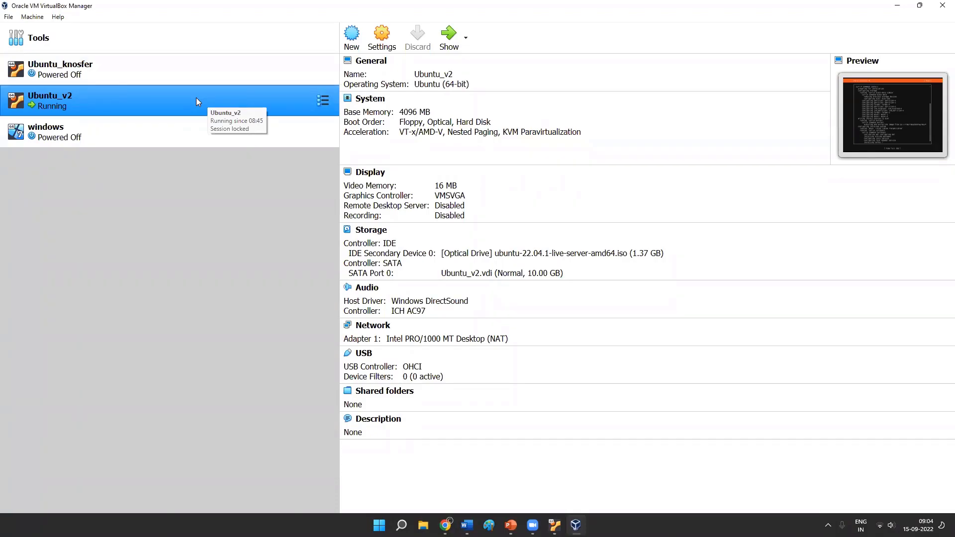
{"action": "right_click", "coordinate": [157, 90]}
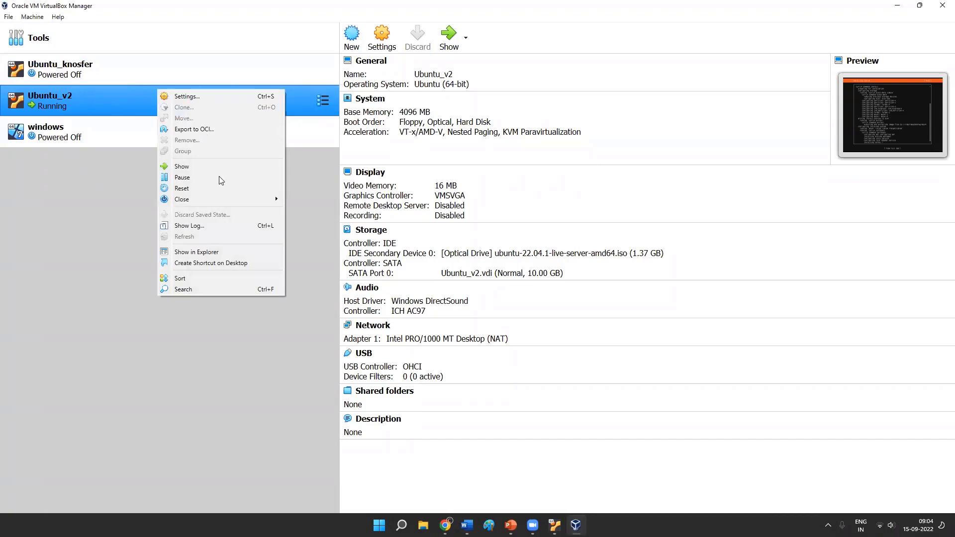
{"action": "mouse_move", "coordinate": [216, 200]}
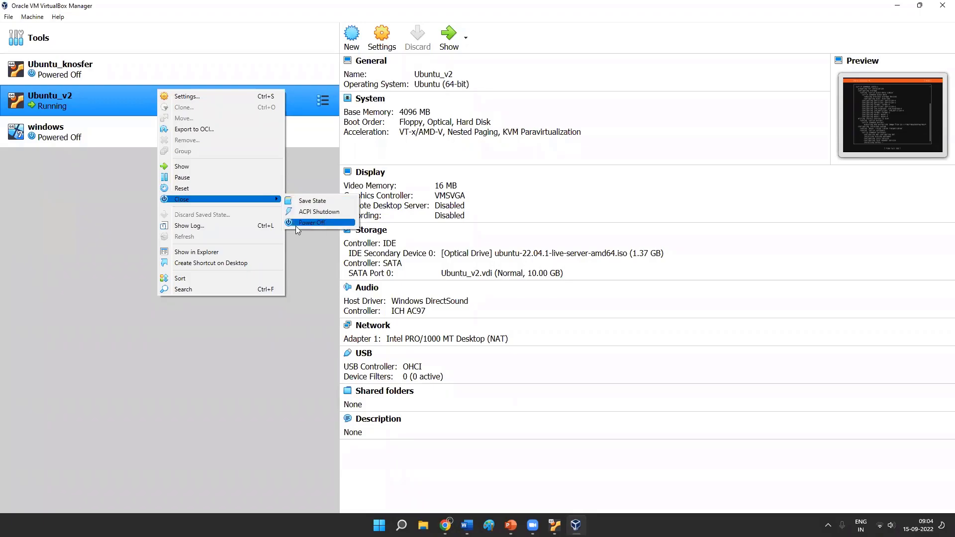
- Restore the Ubuntu_v2 window and close it, choosing to power off the machine
{"action": "left_click", "coordinate": [555, 525]}
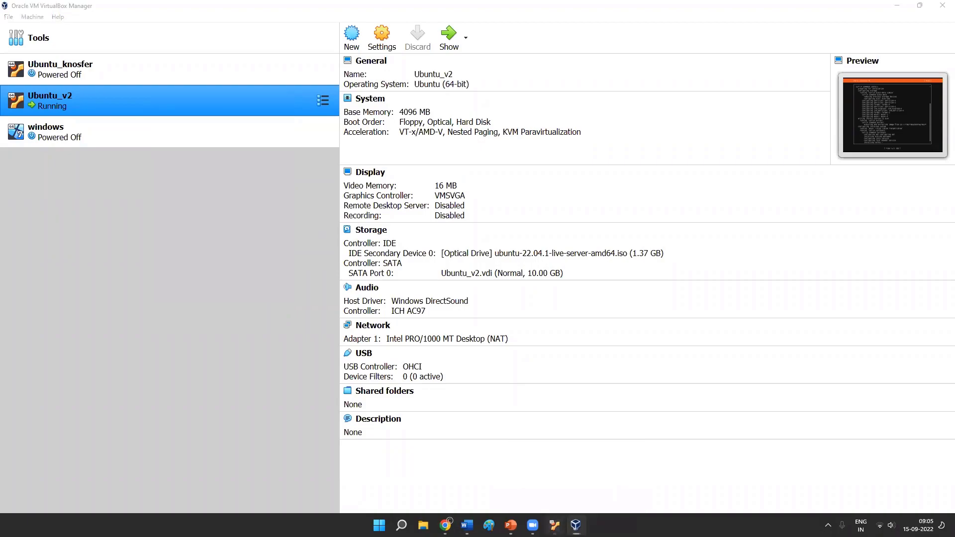
{"action": "left_click", "coordinate": [483, 23]}
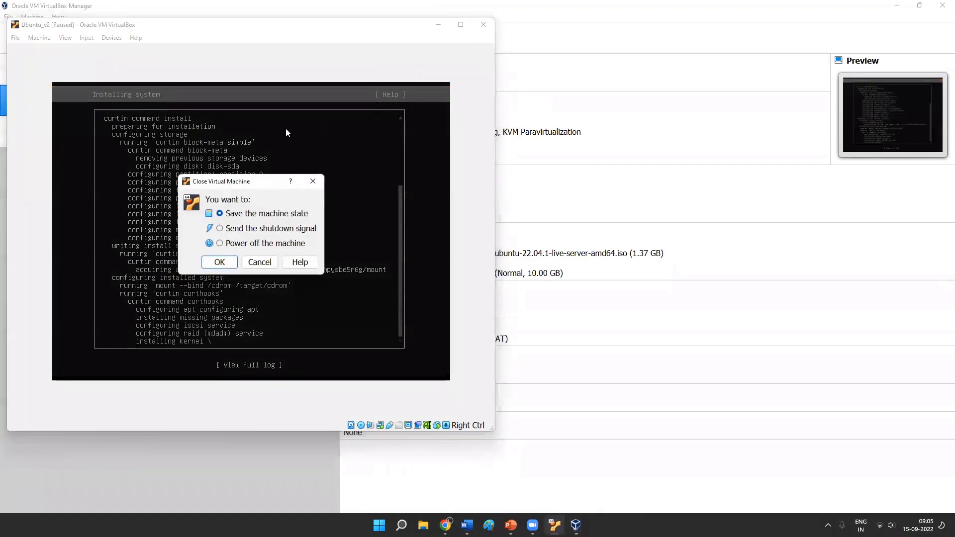
{"action": "left_click", "coordinate": [219, 243]}
{"action": "left_click", "coordinate": [219, 262]}
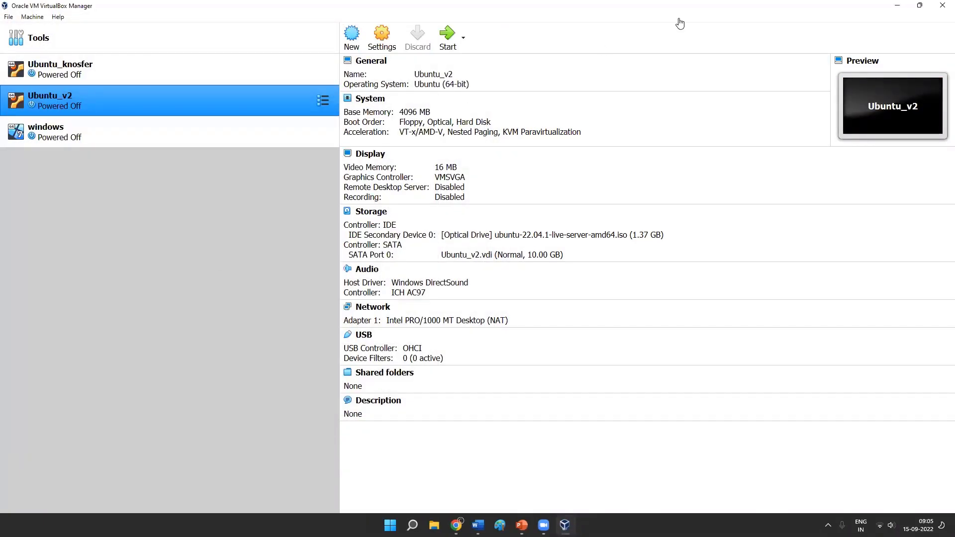
{"action": "left_click", "coordinate": [730, 20]}
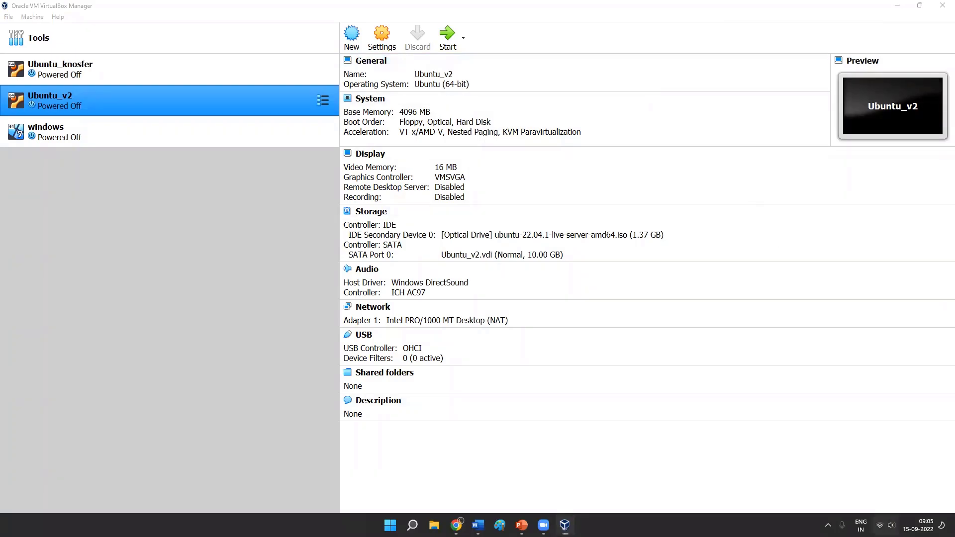
{"action": "left_click", "coordinate": [885, 525]}
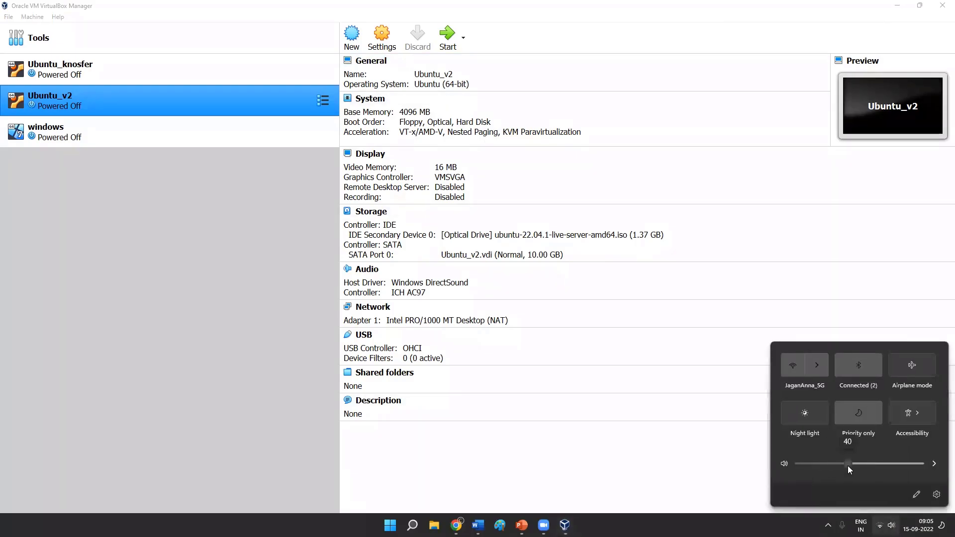
{"action": "left_click", "coordinate": [651, 63]}
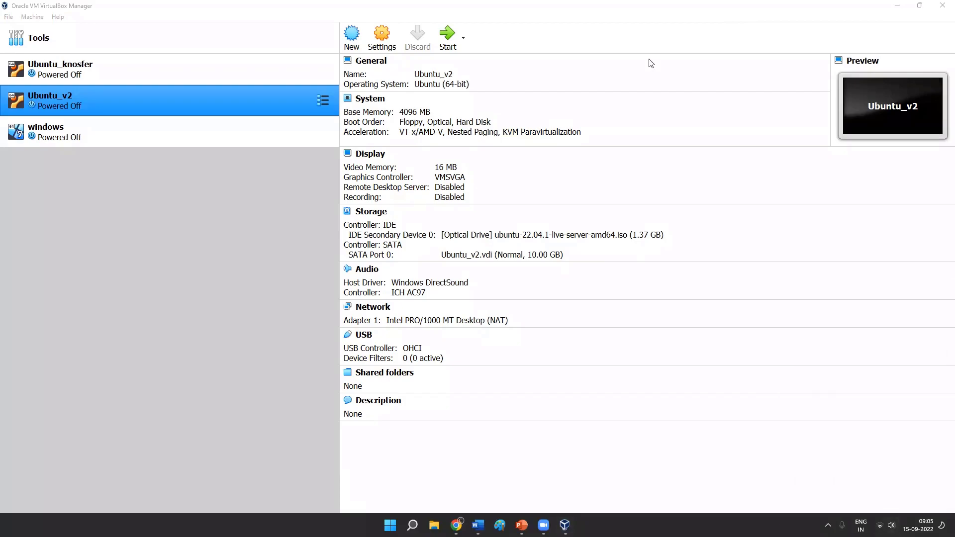